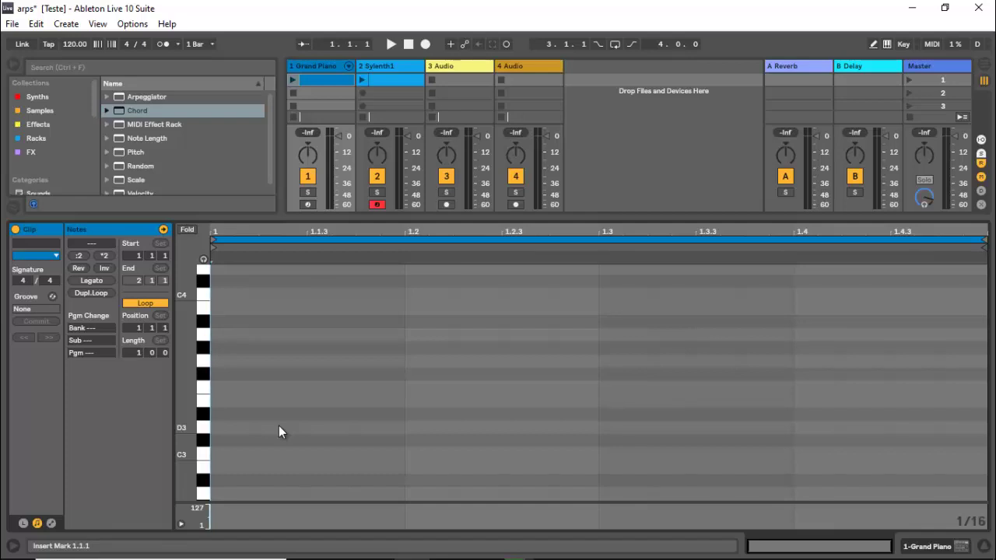
Step: Build a C major chord from C3, E3, G3 and C4, each note lasting from 1.1.1 to 1.3.1
{"action": "double_click", "coordinate": [223, 455]}
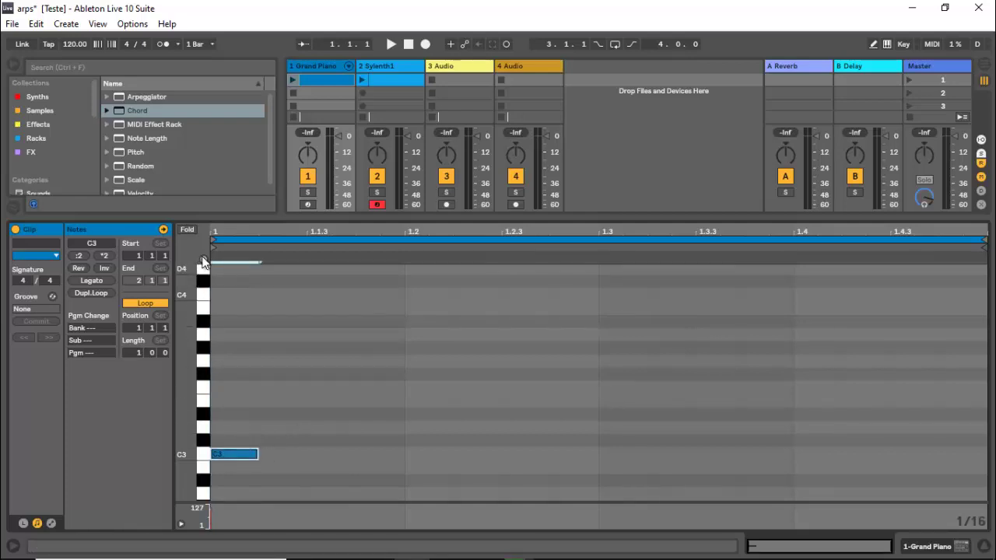
{"action": "left_click_drag", "start_coordinate": [256, 455], "coordinate": [594, 455]}
{"action": "left_click_drag", "start_coordinate": [520, 452], "coordinate": [510, 304]}
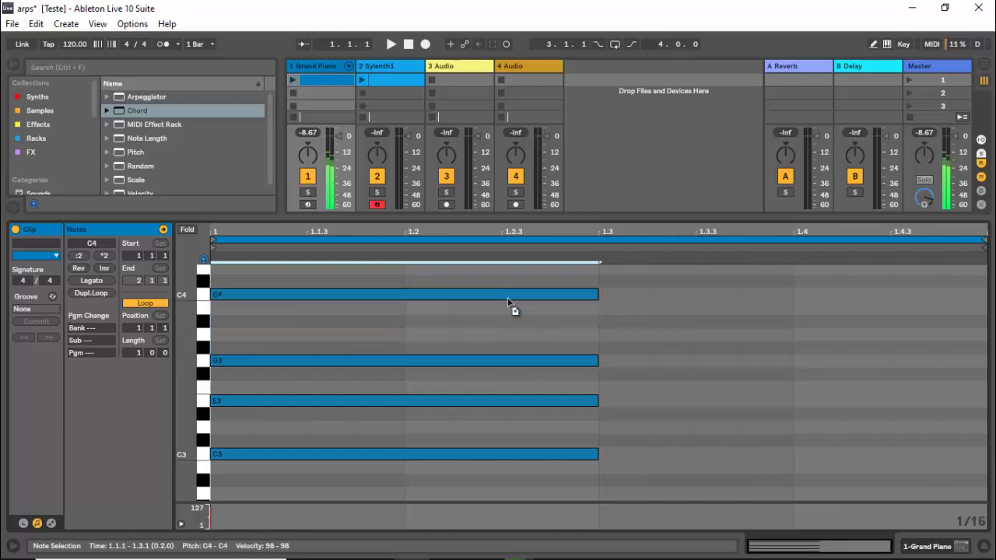
Step: Launch the Grand Piano clip and play it twice to listen to the chord
{"action": "key", "text": "space"}
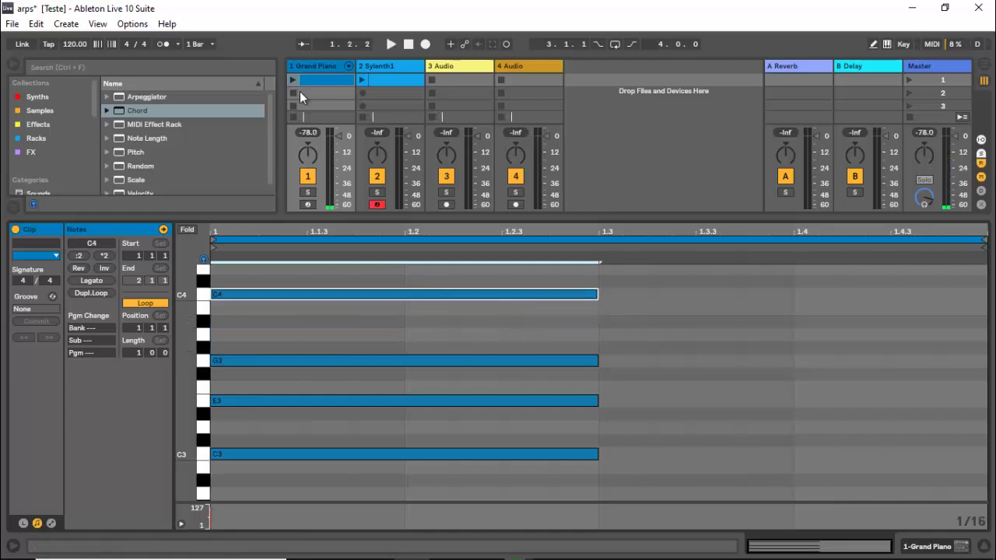
{"action": "left_click", "coordinate": [292, 80]}
{"action": "key", "text": "space"}
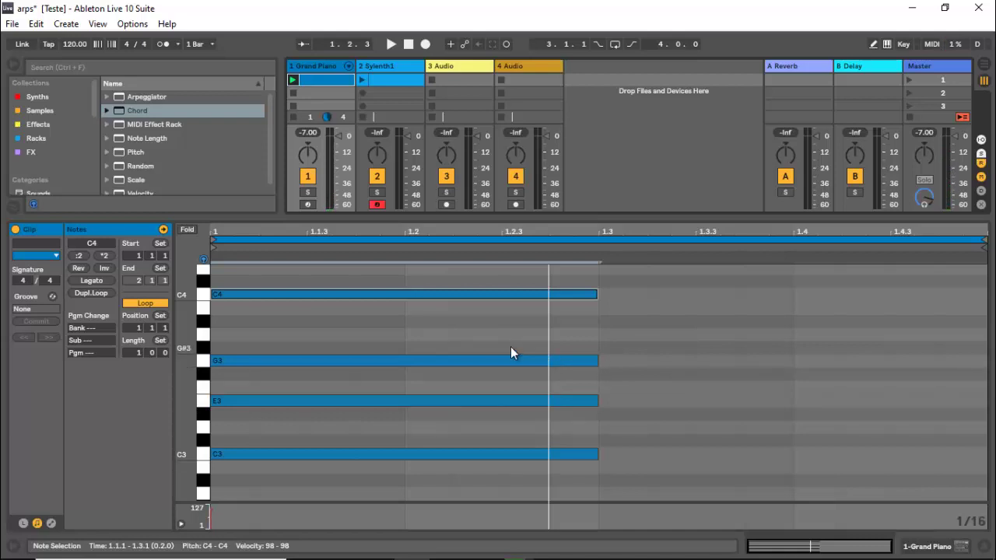
{"action": "key", "text": "space"}
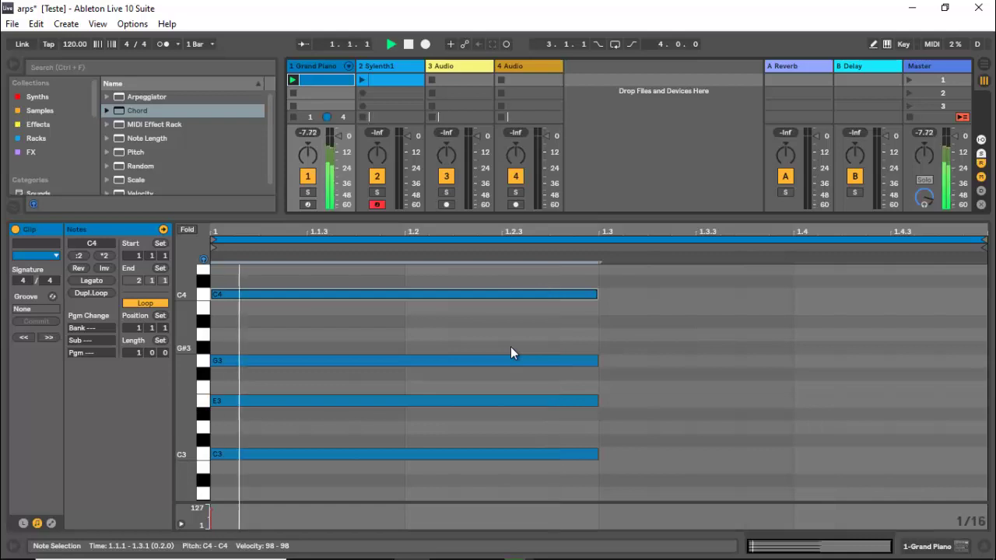
{"action": "key", "text": "space"}
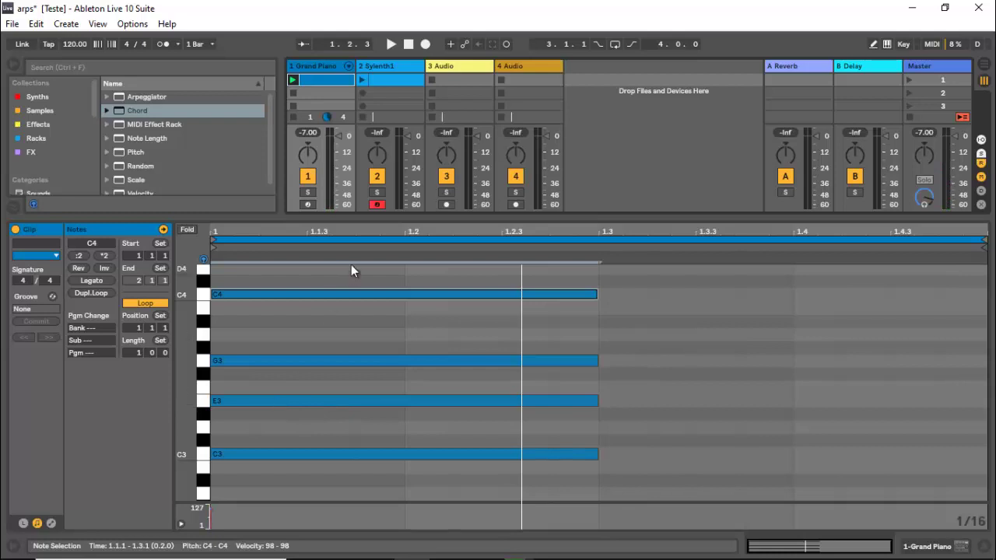
Step: Turn the chord into a rising C3, E3, G3, C4 arpeggio of sixteenth notes and duplicate it once
{"action": "left_click_drag", "start_coordinate": [352, 272], "coordinate": [262, 442]}
{"action": "left_click", "coordinate": [283, 425]}
{"action": "left_click_drag", "start_coordinate": [236, 402], "coordinate": [286, 404]}
{"action": "left_click_drag", "start_coordinate": [254, 361], "coordinate": [351, 363]}
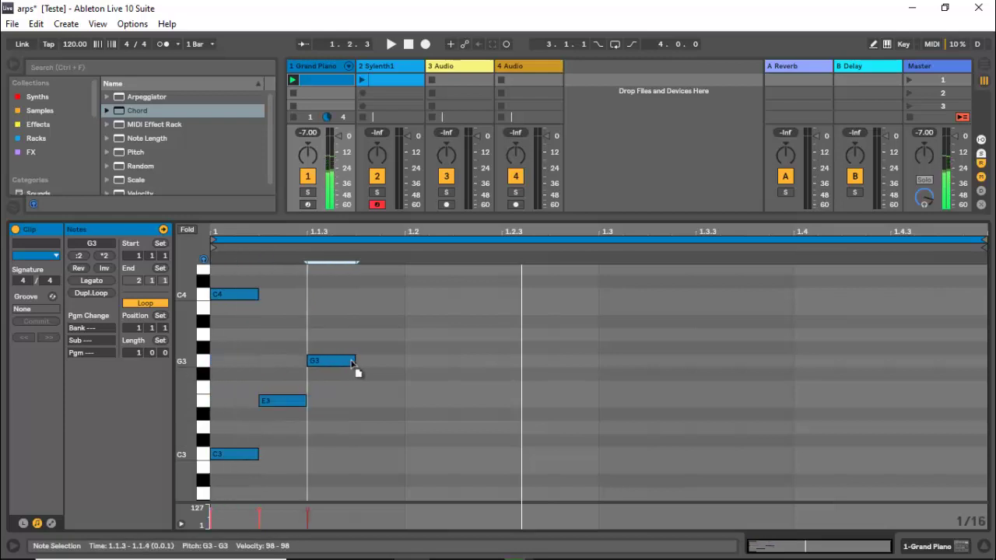
{"action": "left_click_drag", "start_coordinate": [233, 297], "coordinate": [367, 307]}
{"action": "left_click_drag", "start_coordinate": [401, 268], "coordinate": [207, 461]}
{"action": "key", "text": "ctrl+d"}
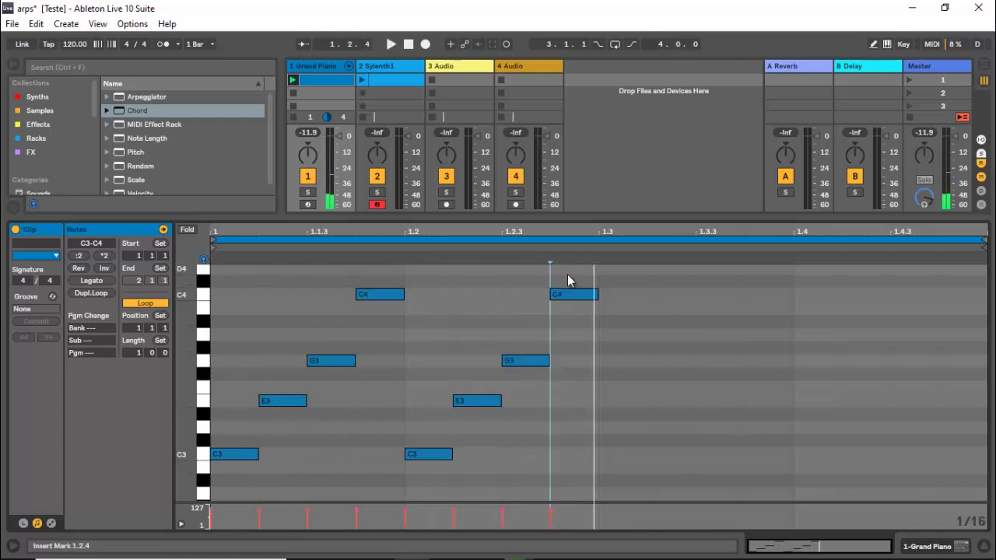
Step: Clear all notes from the clip and place a sixteenth-note C3 at its start
{"action": "left_click_drag", "start_coordinate": [596, 269], "coordinate": [207, 456]}
{"action": "key", "text": "Delete"}
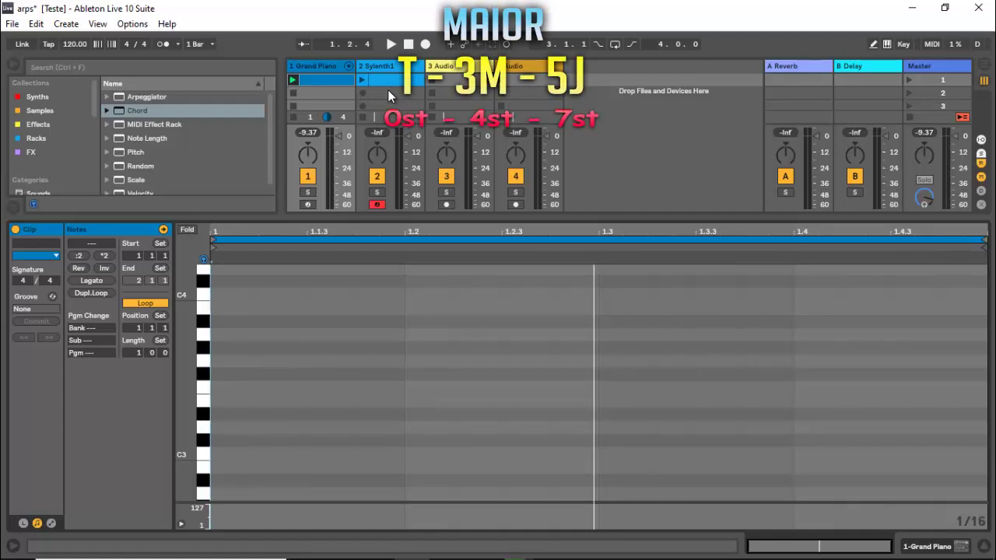
{"action": "double_click", "coordinate": [229, 453]}
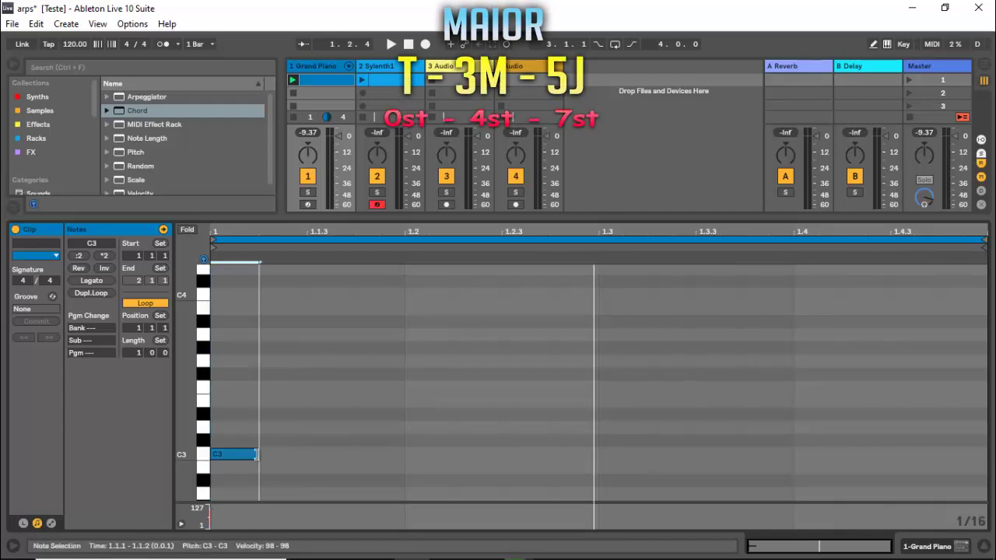
Step: Audition the keys from C3 upward and add E3, four semitones above, at the clip start
{"action": "left_click", "coordinate": [200, 459]}
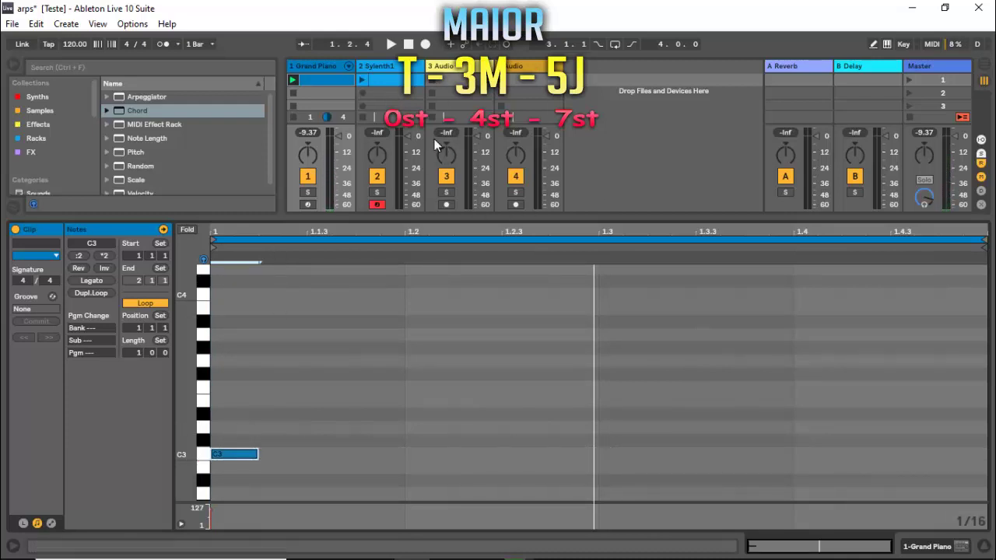
{"action": "left_click", "coordinate": [205, 452]}
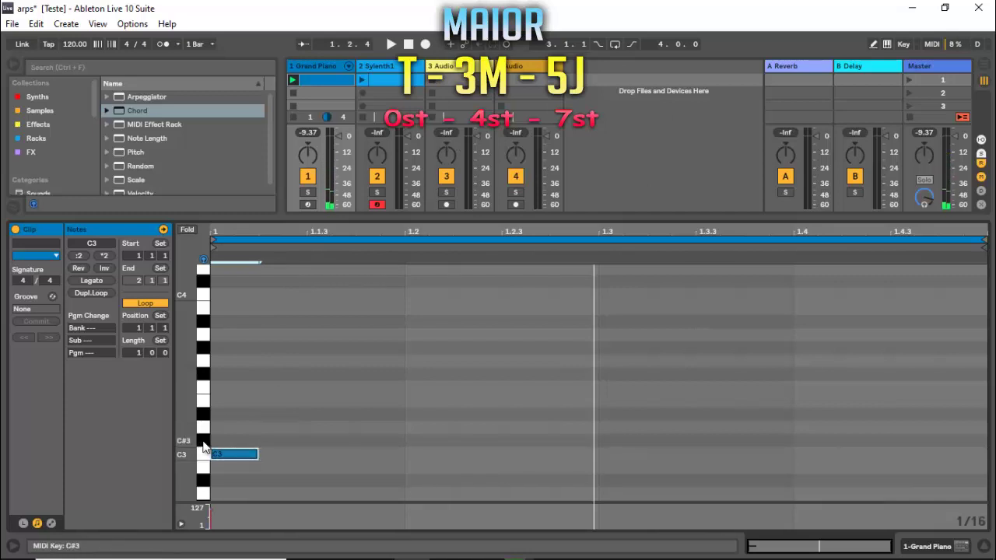
{"action": "left_click", "coordinate": [202, 443]}
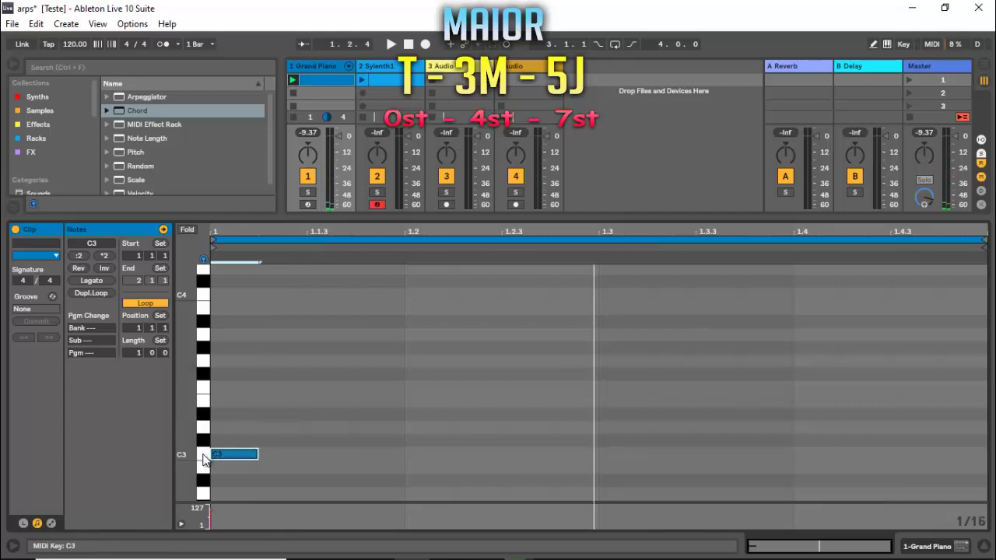
{"action": "double_click", "coordinate": [215, 400]}
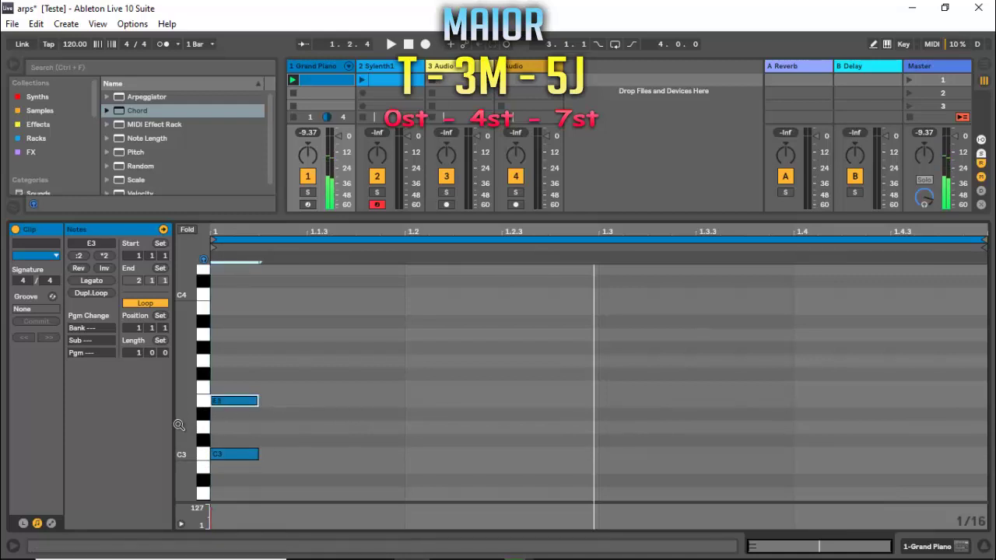
Step: Add G3, seven semitones above C3, and stagger the notes into a rising sixteenth-note arpeggio ending on C4
{"action": "left_click", "coordinate": [200, 458]}
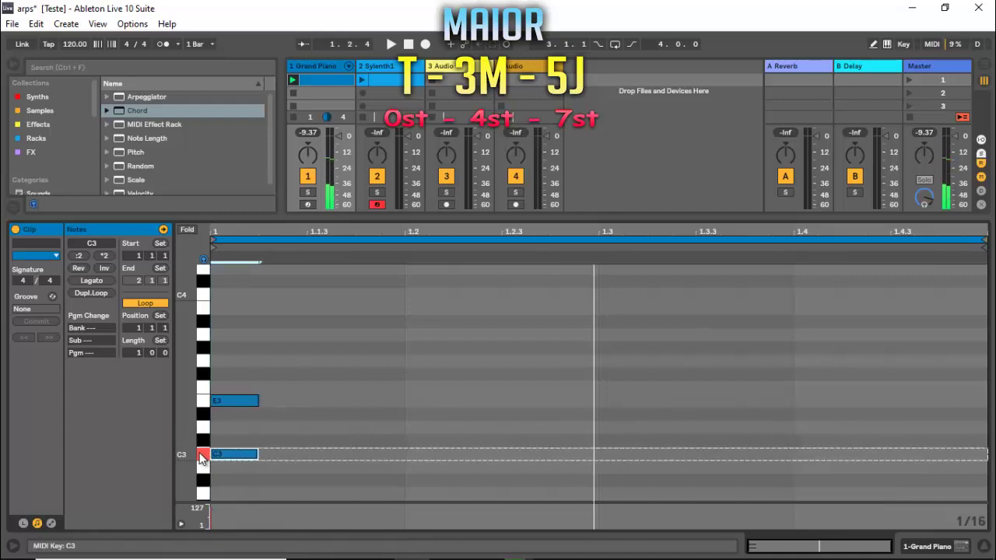
{"action": "left_click_drag", "start_coordinate": [200, 449], "coordinate": [203, 362]}
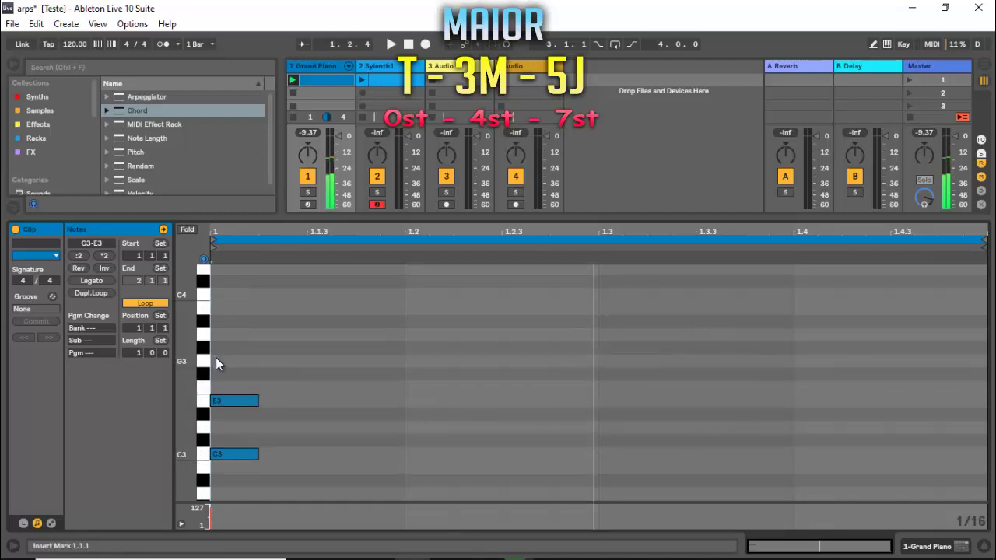
{"action": "double_click", "coordinate": [216, 358]}
{"action": "left_click_drag", "start_coordinate": [244, 403], "coordinate": [299, 405]}
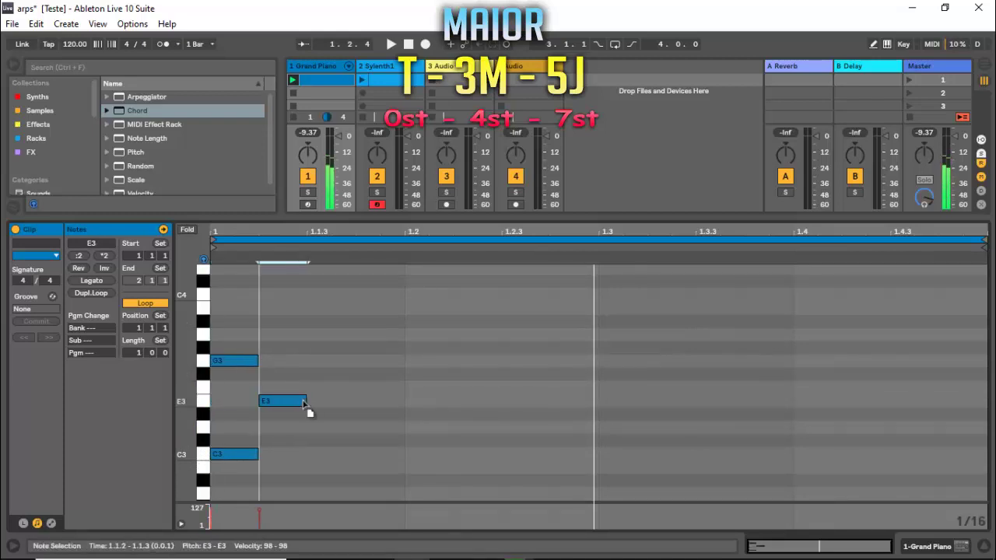
{"action": "left_click_drag", "start_coordinate": [242, 362], "coordinate": [369, 307]}
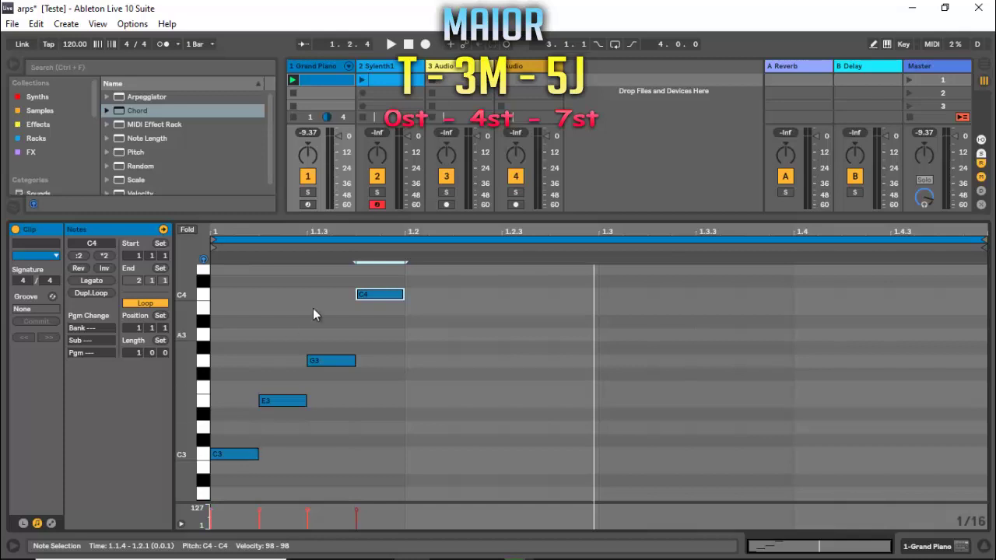
Step: Duplicate the four-note C major arpeggio three times to fill the bar and play it back
{"action": "left_click_drag", "start_coordinate": [394, 278], "coordinate": [232, 464]}
{"action": "key", "text": "ctrl+d"}
{"action": "key", "text": "ctrl+d"}
{"action": "key", "text": "ctrl+d"}
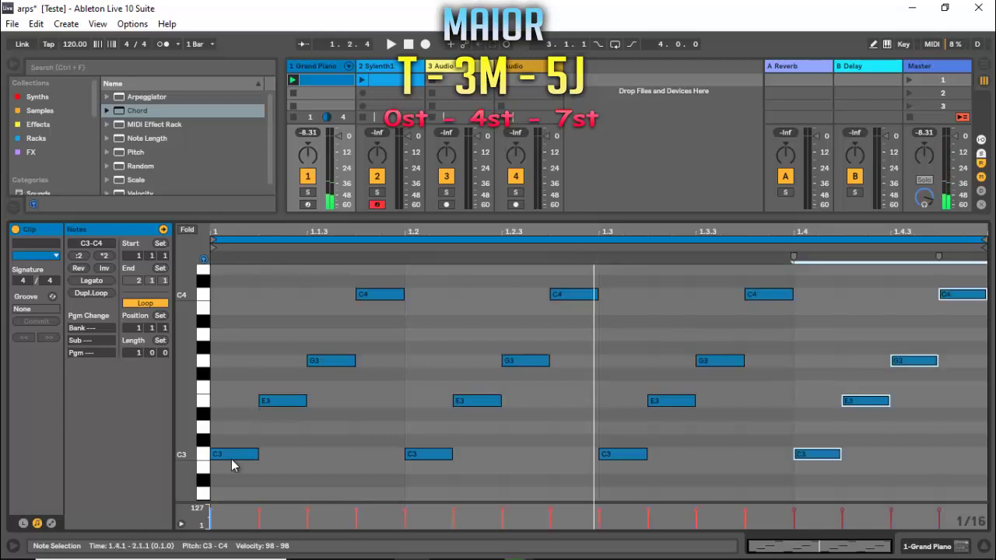
{"action": "key", "text": "space"}
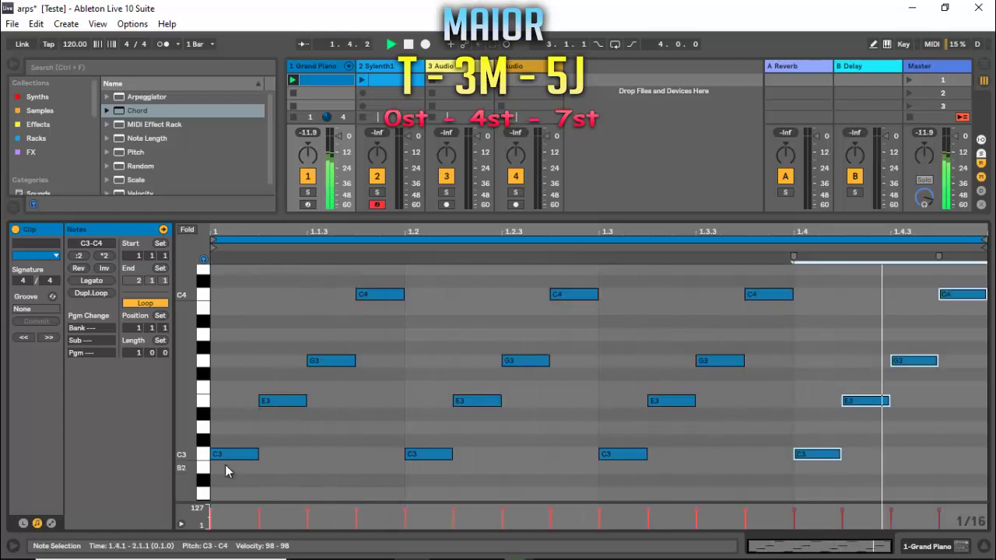
Step: Stop playback and delete every note except the first C3
{"action": "key", "text": "Delete"}
{"action": "key", "text": "space"}
{"action": "left_click_drag", "start_coordinate": [802, 266], "coordinate": [361, 509]}
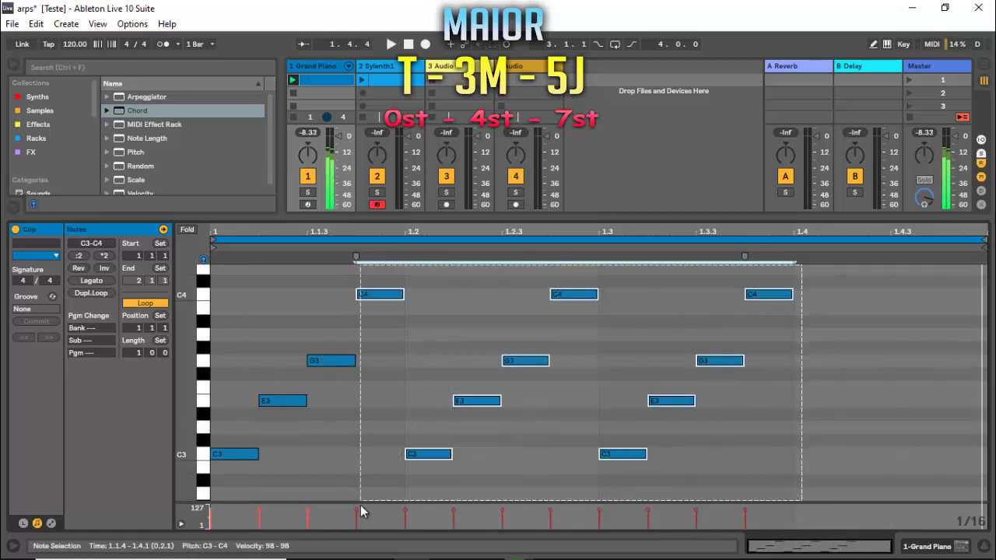
{"action": "key", "text": "Delete"}
{"action": "left_click_drag", "start_coordinate": [265, 316], "coordinate": [378, 447]}
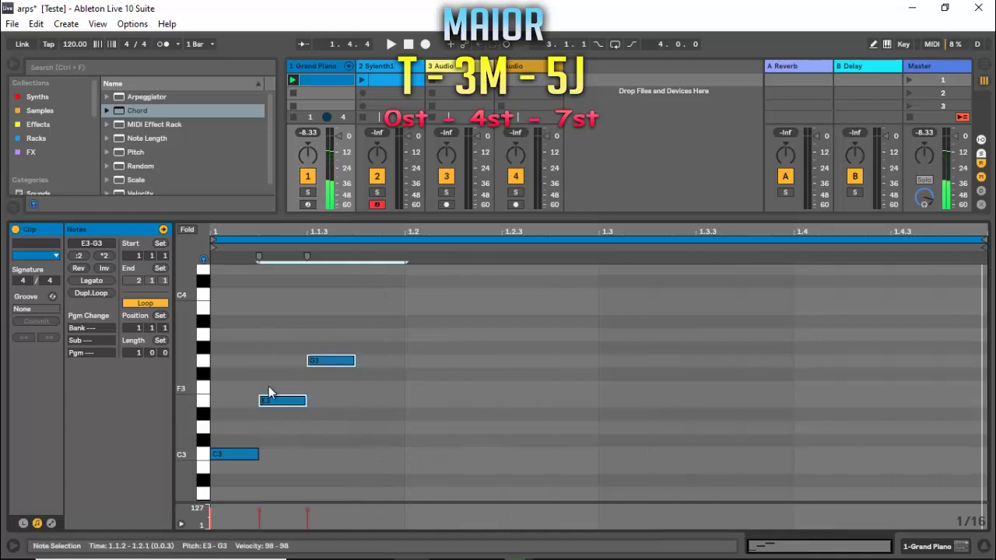
{"action": "key", "text": "Delete"}
Step: Move the remaining C3 to F#3 and copy it four semitones up to A#3 at 1.1.2
{"action": "left_click_drag", "start_coordinate": [232, 454], "coordinate": [233, 374]}
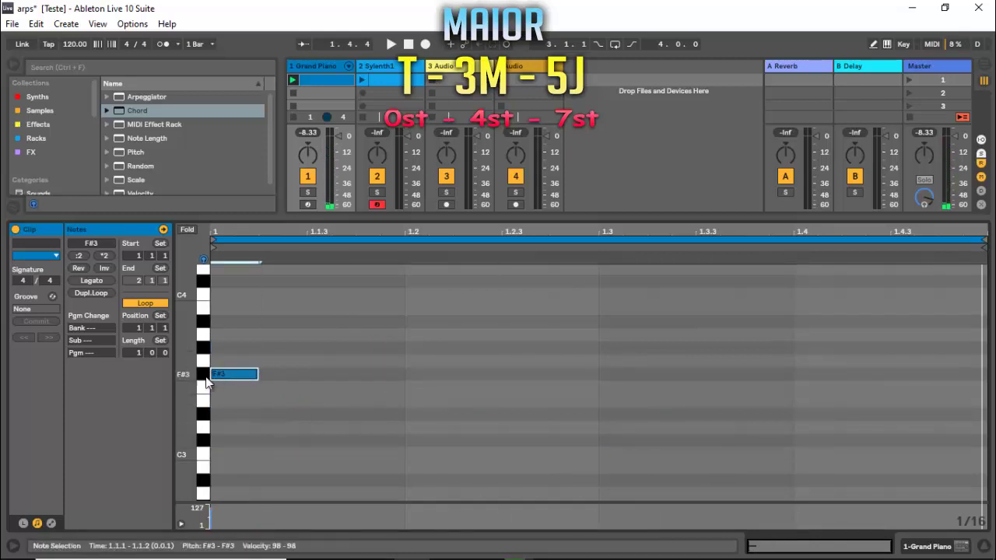
{"action": "left_click", "coordinate": [206, 374]}
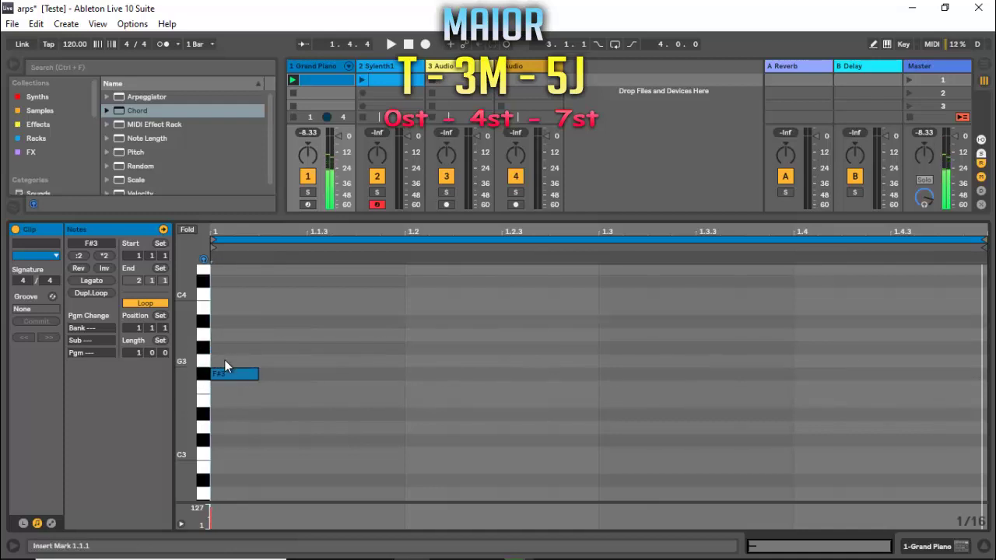
{"action": "left_click_drag", "start_coordinate": [233, 378], "coordinate": [274, 327]}
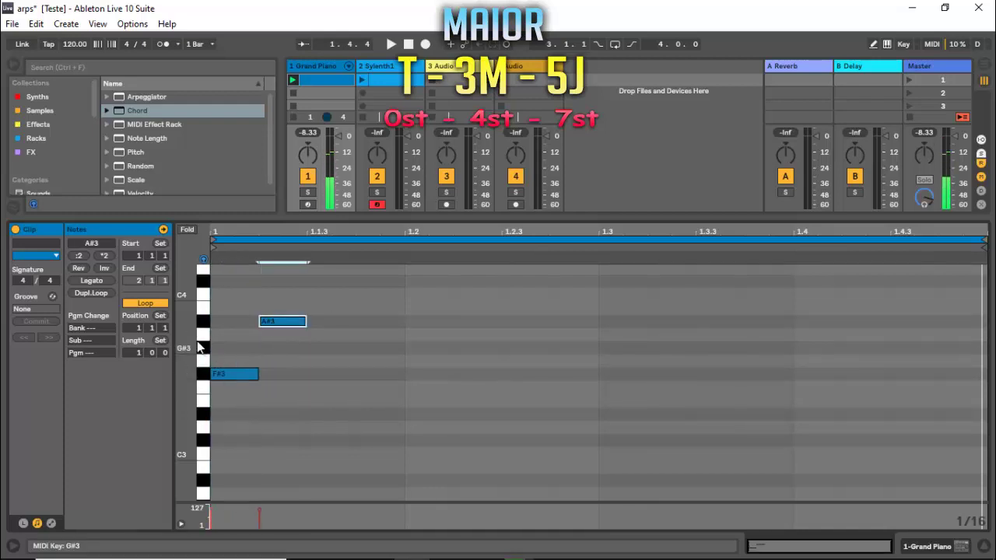
Step: Complete the F# major arpeggio with C#4 at 1.1.3, duplicate the three notes from 1.1.4 and play the clip
{"action": "left_click", "coordinate": [204, 373]}
{"action": "left_click", "coordinate": [203, 320]}
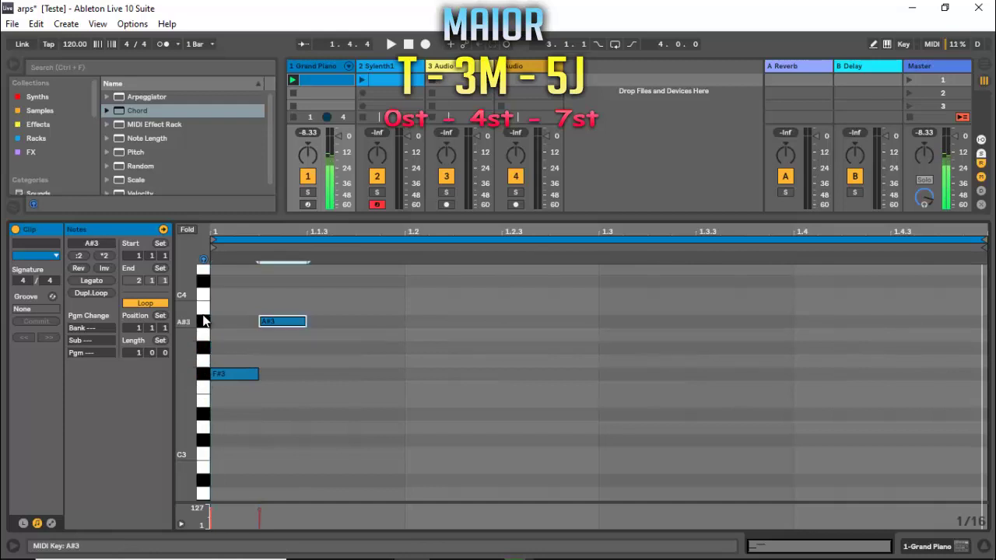
{"action": "left_click", "coordinate": [204, 307]}
{"action": "left_click", "coordinate": [204, 283]}
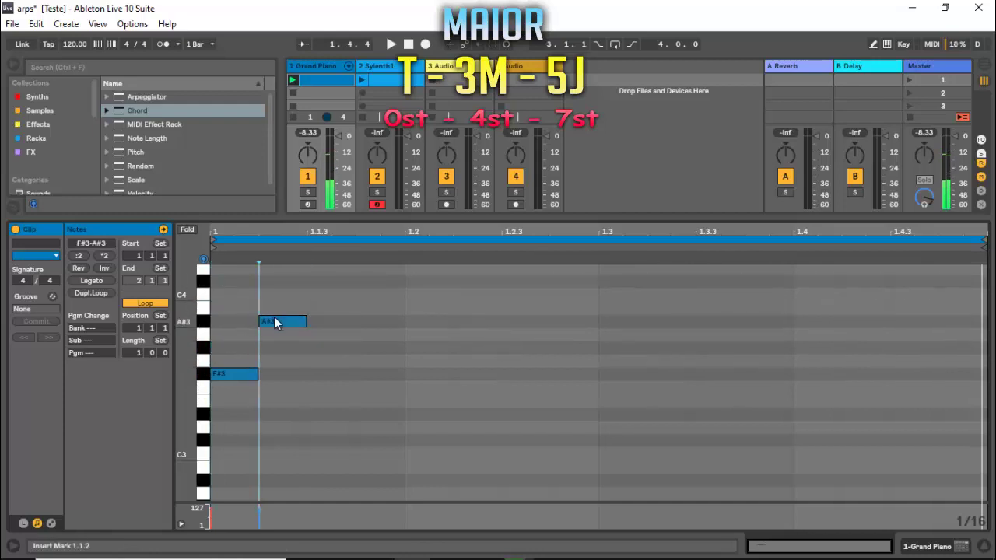
{"action": "left_click_drag", "start_coordinate": [274, 316], "coordinate": [322, 282]}
{"action": "left_click_drag", "start_coordinate": [287, 363], "coordinate": [381, 380]}
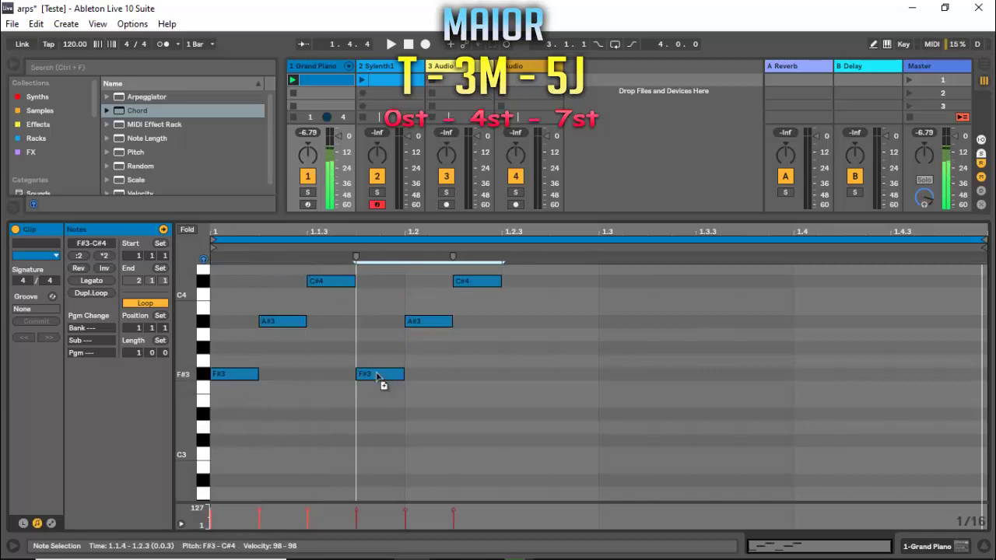
{"action": "key", "text": "space"}
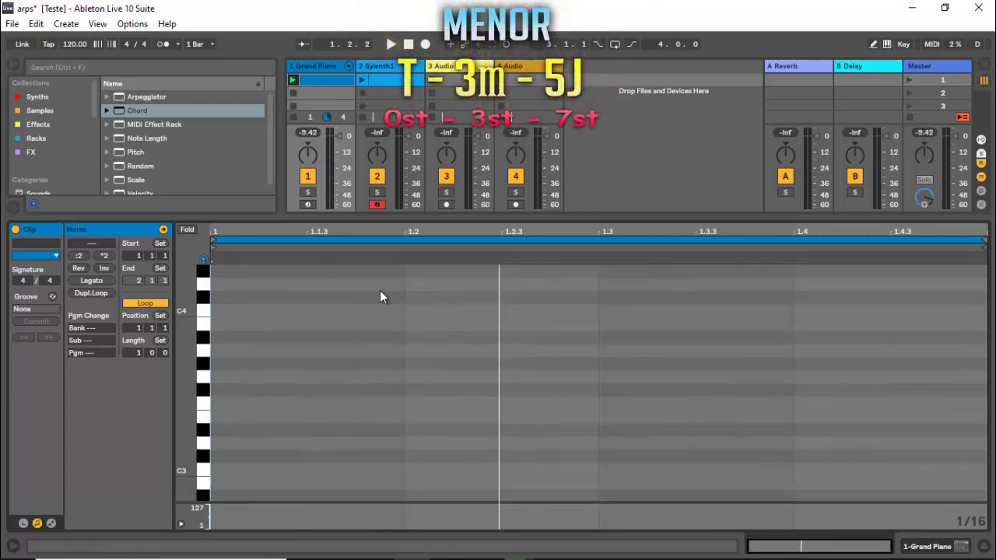
Step: Start a C minor arpeggio with a sixteenth-note C3 at 1.1.1 and D#3, three semitones above, at 1.1.2
{"action": "double_click", "coordinate": [217, 468]}
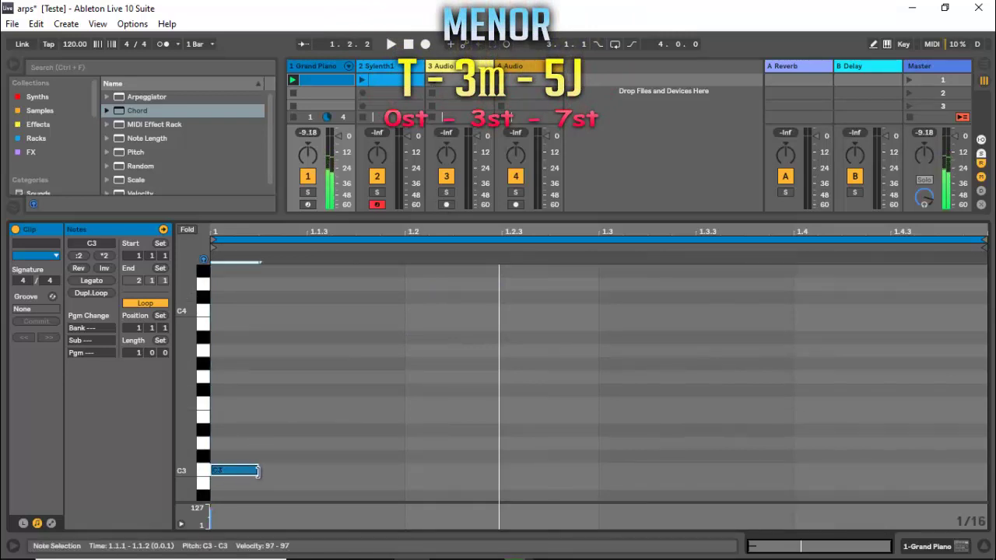
{"action": "mouse_move", "coordinate": [258, 469]}
{"action": "left_mouse_down"}
{"action": "mouse_move", "coordinate": [306, 470]}
{"action": "mouse_move", "coordinate": [258, 470]}
{"action": "left_mouse_up"}
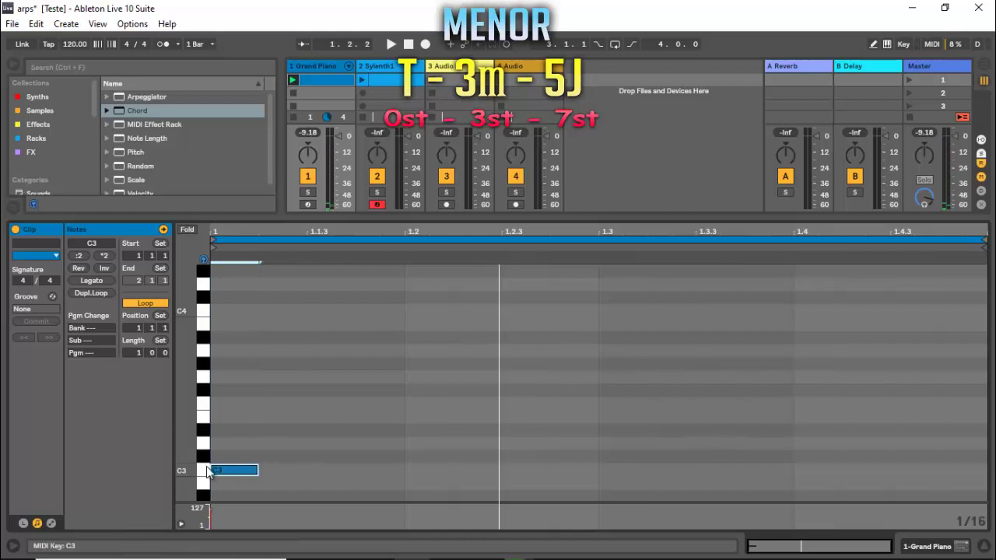
{"action": "left_click", "coordinate": [206, 471]}
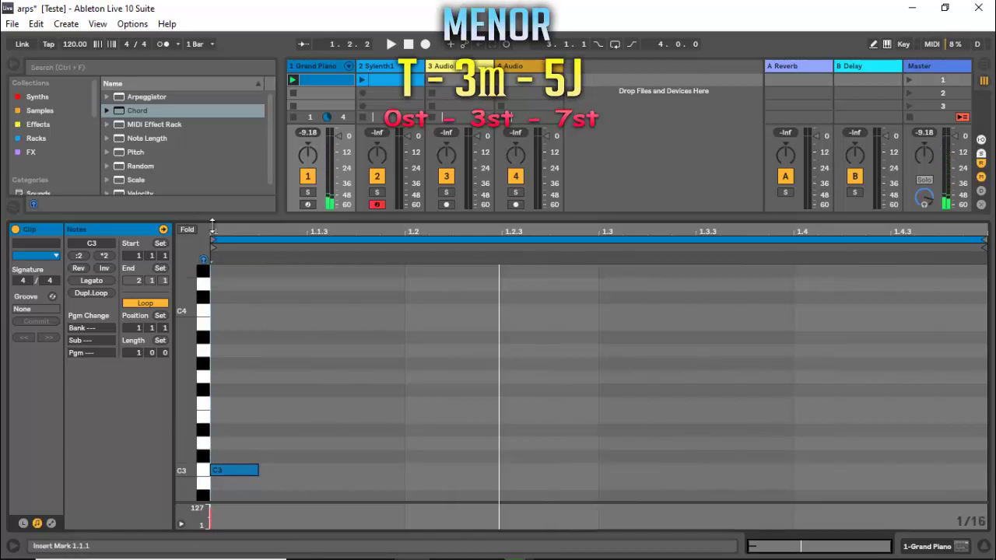
{"action": "double_click", "coordinate": [284, 431]}
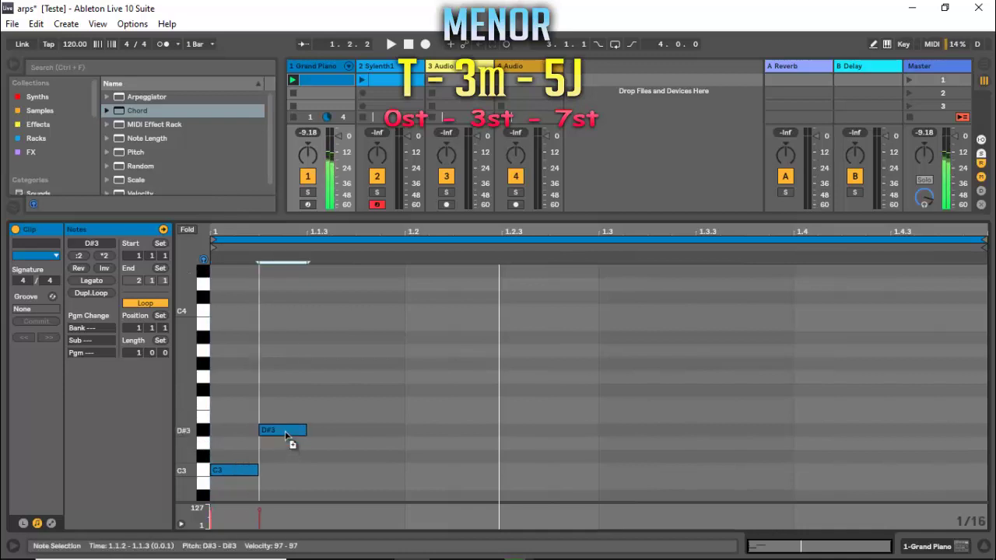
Step: Complete the C minor arpeggio with G3 at 1.1.3, seven semitones above C3, repeat the three-note pattern across the bar and play it
{"action": "mouse_move", "coordinate": [201, 471]}
{"action": "left_mouse_down"}
{"action": "mouse_move", "coordinate": [202, 444]}
{"action": "mouse_move", "coordinate": [202, 474]}
{"action": "left_mouse_up"}
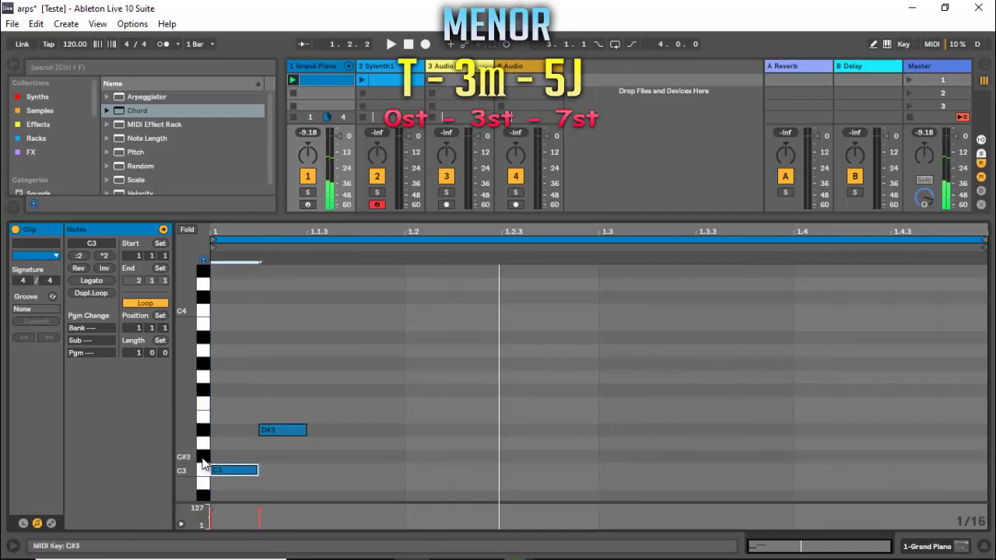
{"action": "left_click", "coordinate": [203, 428]}
{"action": "left_click_drag", "start_coordinate": [202, 423], "coordinate": [202, 378]}
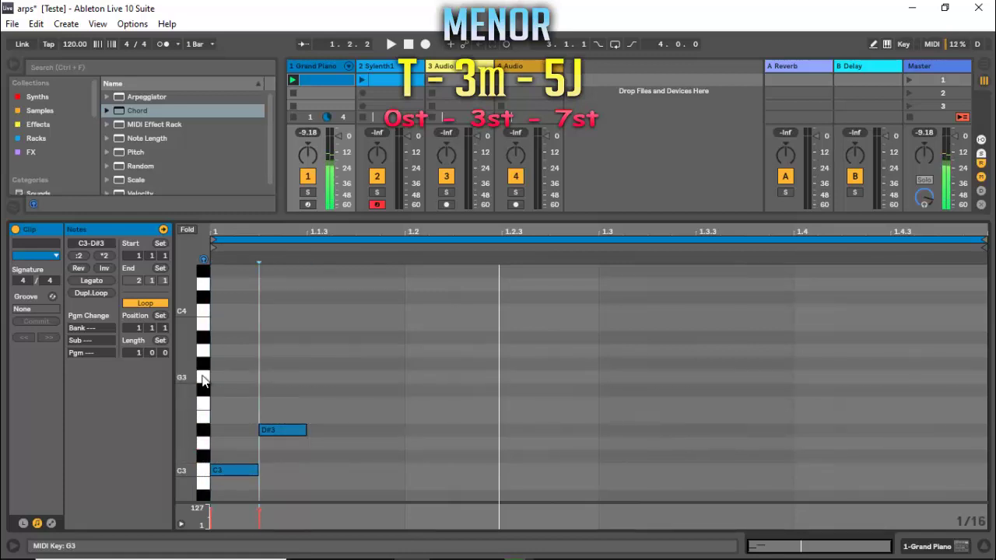
{"action": "left_click_drag", "start_coordinate": [271, 432], "coordinate": [336, 380]}
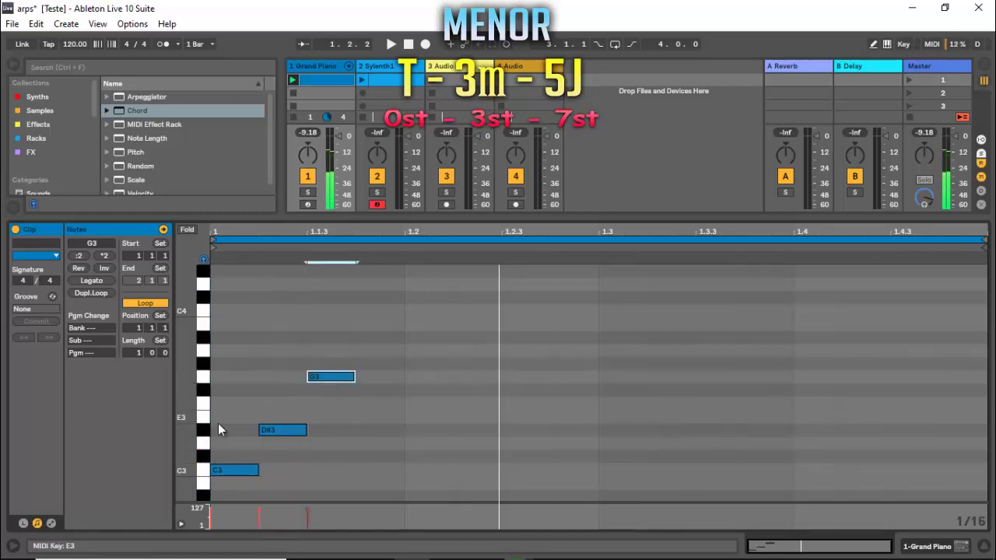
{"action": "left_click_drag", "start_coordinate": [332, 327], "coordinate": [802, 475]}
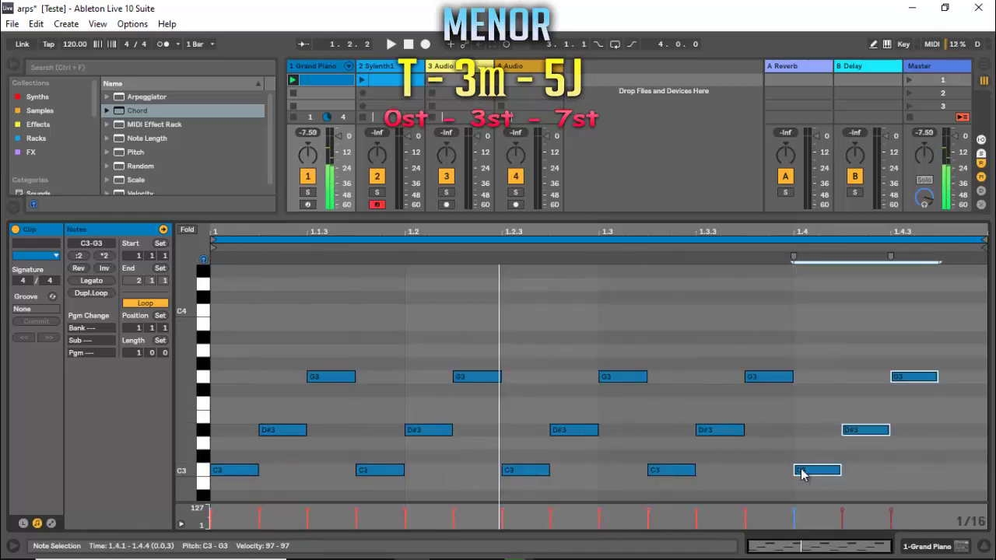
{"action": "key", "text": "space"}
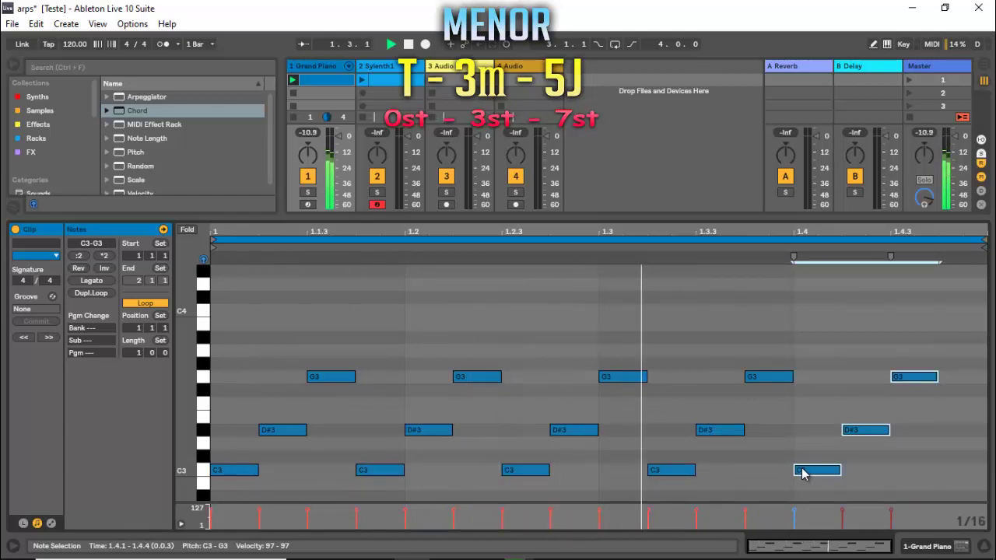
{"action": "key", "text": "space"}
Step: Clear the clip and enter sixteenth notes C3, D#3, G3 and C4 from 1.1.1 to 1.1.4
{"action": "left_click_drag", "start_coordinate": [921, 309], "coordinate": [248, 481]}
{"action": "key", "text": "Delete"}
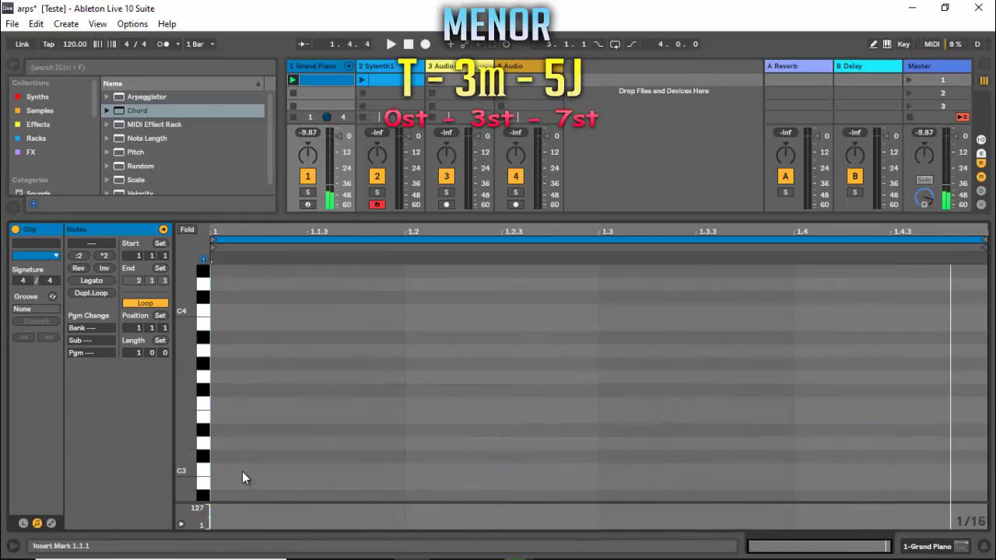
{"action": "double_click", "coordinate": [242, 472]}
{"action": "double_click", "coordinate": [298, 418]}
{"action": "left_click_drag", "start_coordinate": [298, 420], "coordinate": [298, 433]}
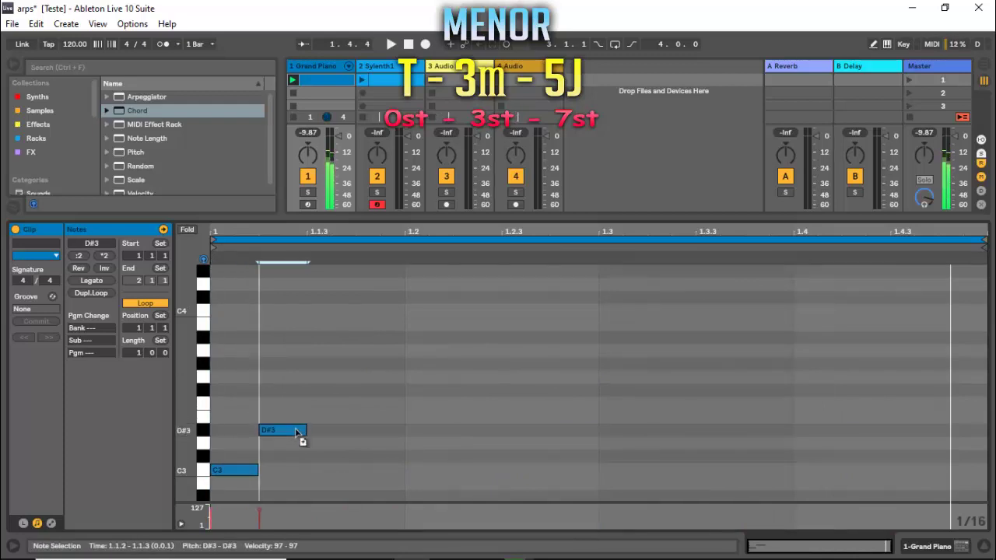
{"action": "double_click", "coordinate": [352, 378]}
{"action": "double_click", "coordinate": [392, 328]}
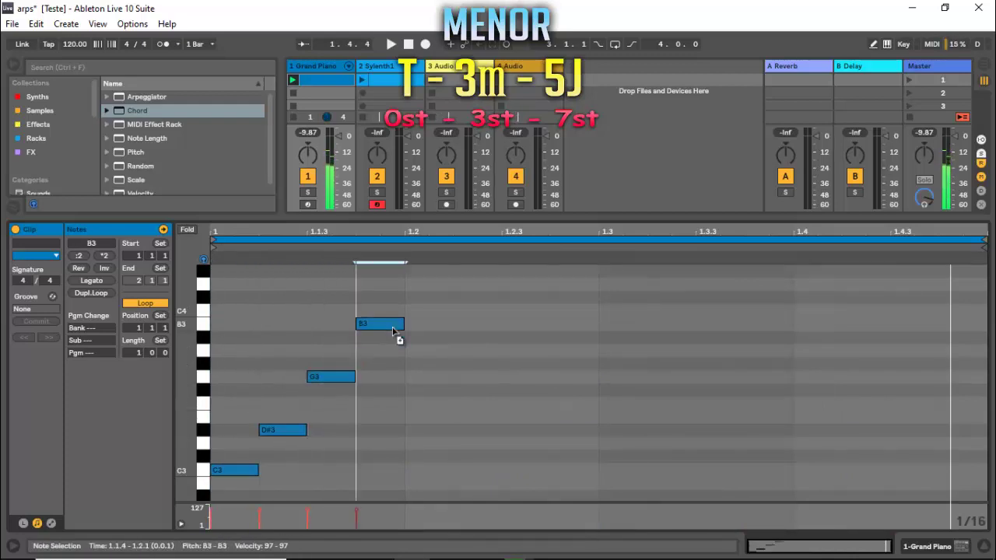
{"action": "left_click_drag", "start_coordinate": [395, 320], "coordinate": [394, 310]}
Step: Duplicate the four-note C minor pattern three times to fill the bar, play the clip and stop it
{"action": "left_click_drag", "start_coordinate": [392, 277], "coordinate": [219, 475]}
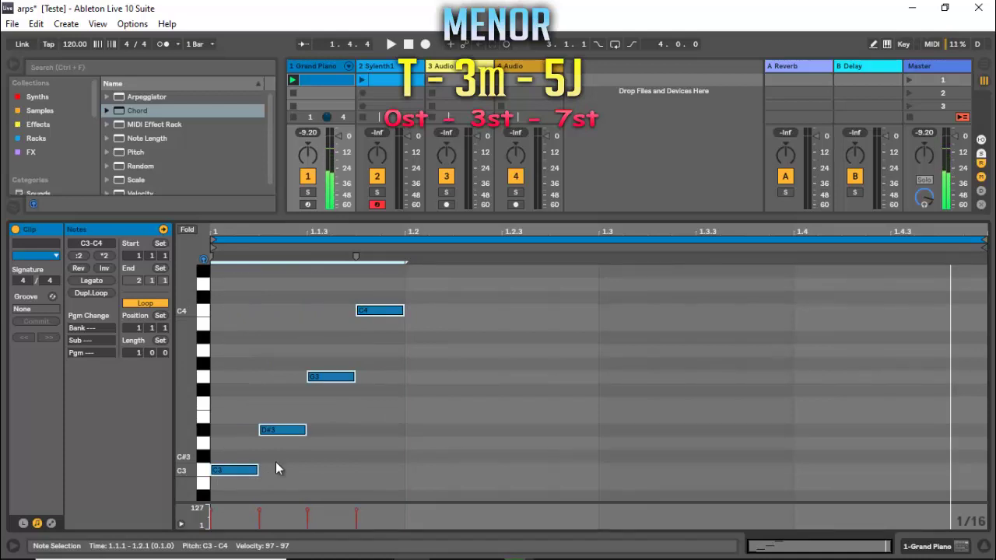
{"action": "key", "text": "ctrl+d"}
{"action": "key", "text": "ctrl+d"}
{"action": "key", "text": "ctrl+d"}
{"action": "key", "text": "space"}
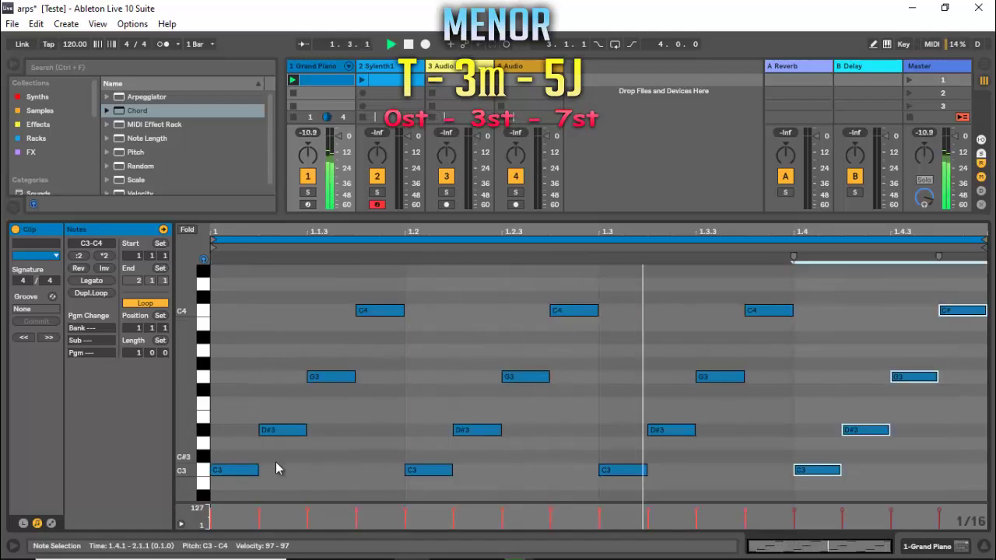
{"action": "key", "text": "space"}
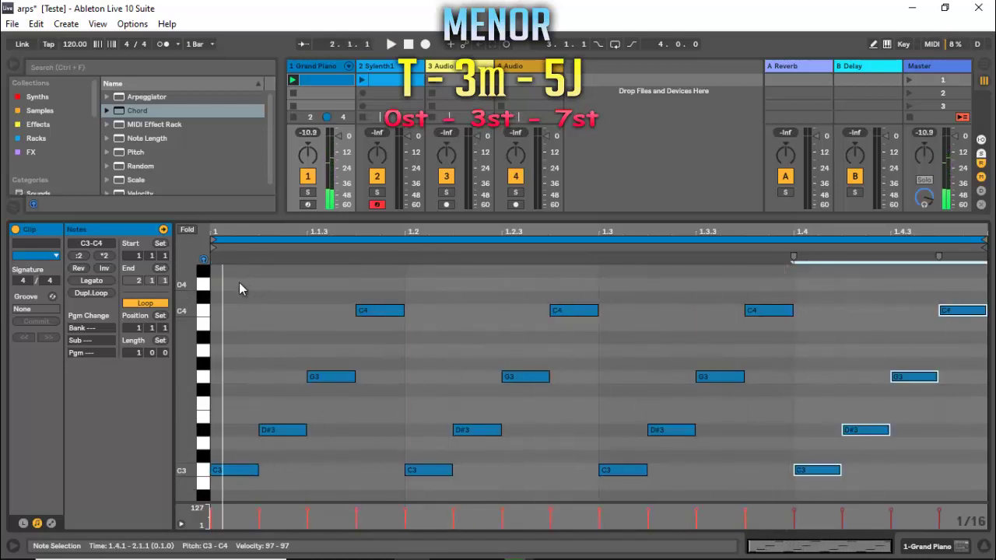
Step: Clear the clip and start an A# minor arpeggio with A#2 at 1.1.1 and C#3 at 1.1.2
{"action": "left_click_drag", "start_coordinate": [240, 285], "coordinate": [955, 487]}
{"action": "key", "text": "Delete"}
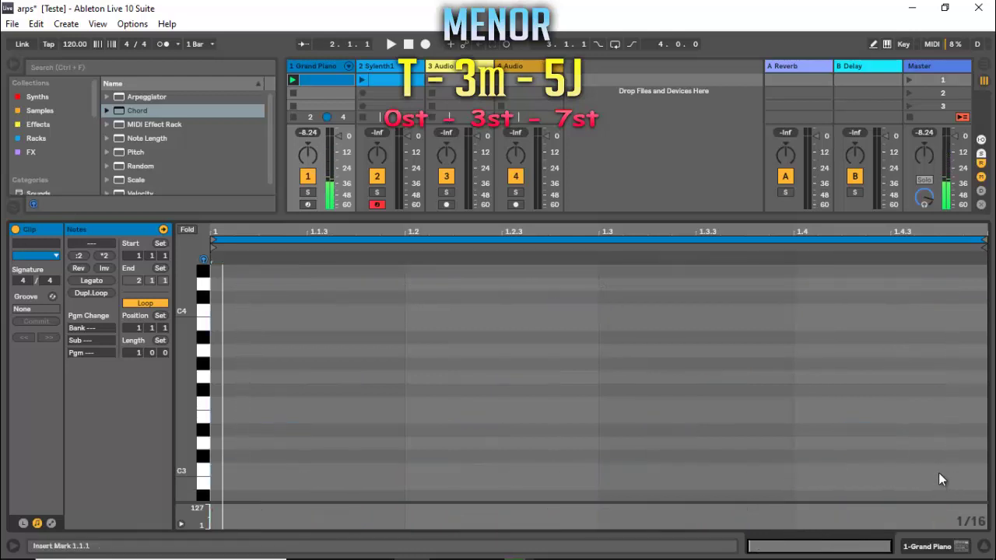
{"action": "scroll", "coordinate": [495, 344], "scroll_direction": "down", "scroll_amount": 1}
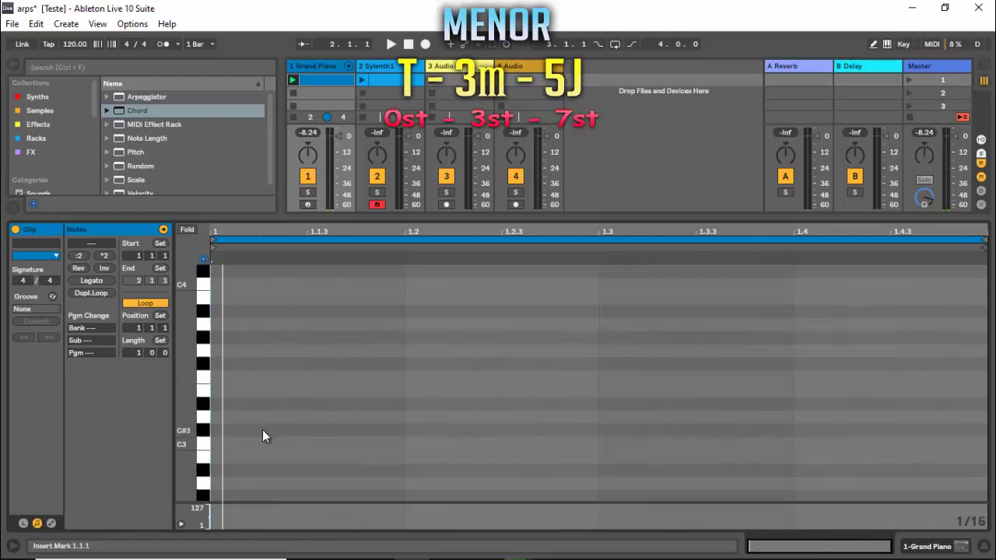
{"action": "scroll", "coordinate": [262, 430], "scroll_direction": "down", "scroll_amount": 2}
{"action": "double_click", "coordinate": [224, 430]}
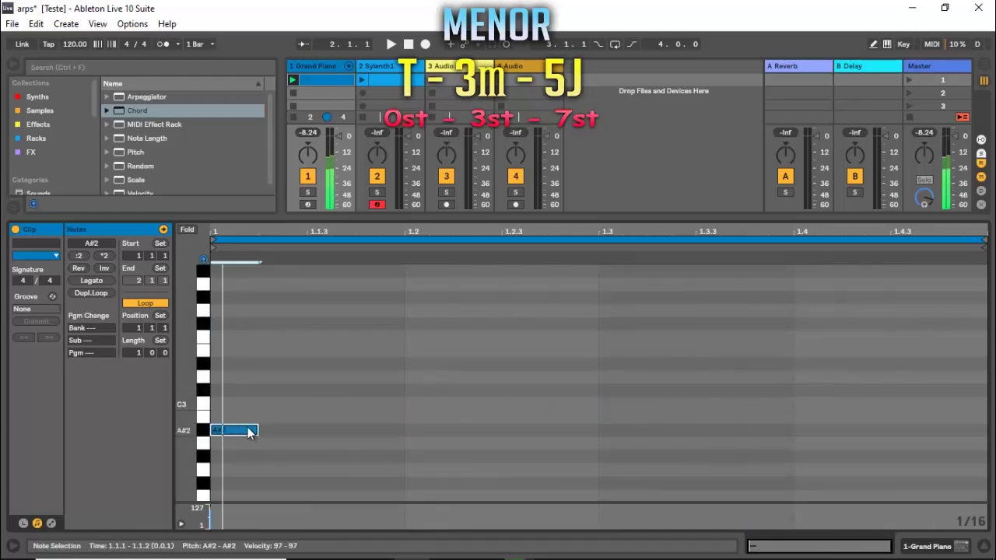
{"action": "left_click", "coordinate": [203, 431]}
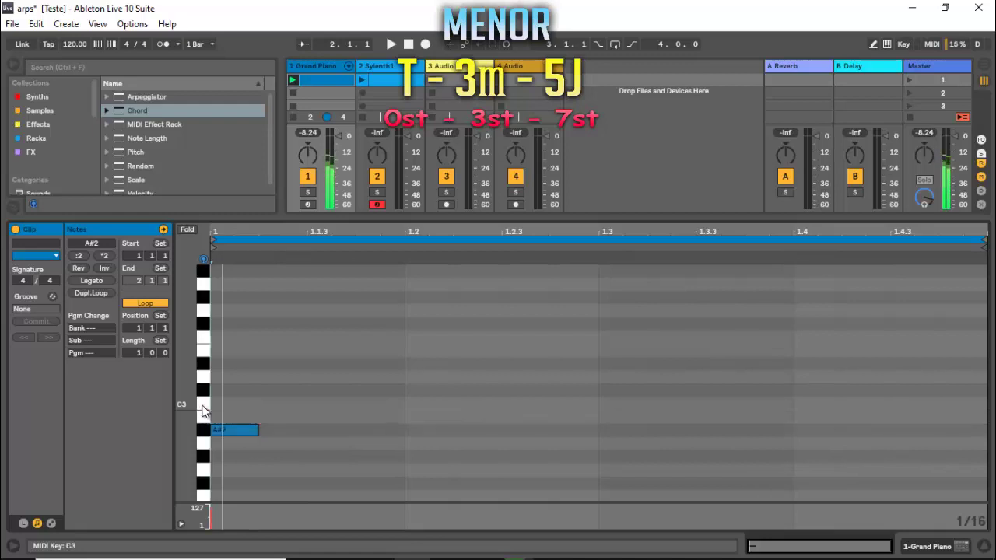
{"action": "double_click", "coordinate": [280, 391]}
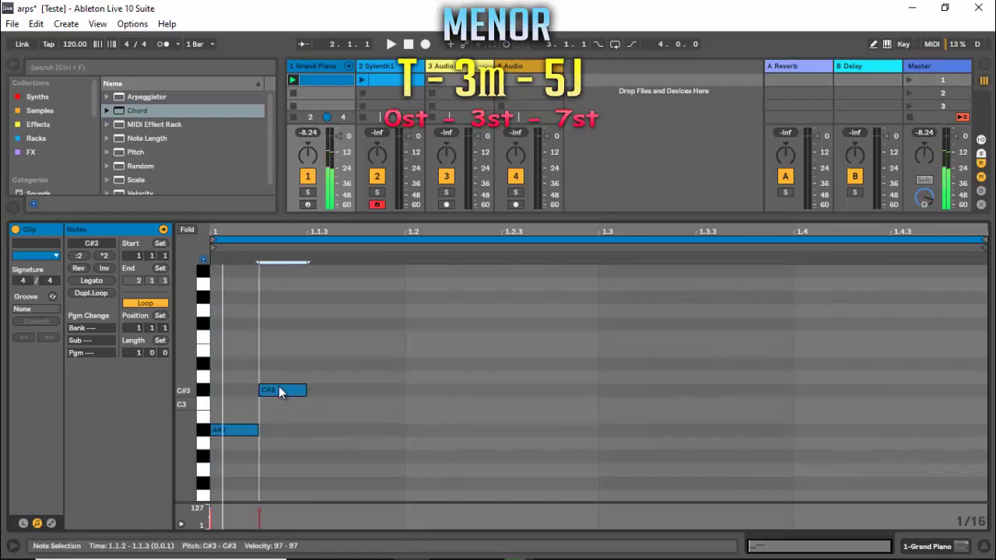
Step: Count up the semitones from A#2 on the piano keys and add F3, seven semitones above, at 1.1.3
{"action": "left_click", "coordinate": [204, 429]}
{"action": "left_click", "coordinate": [204, 418]}
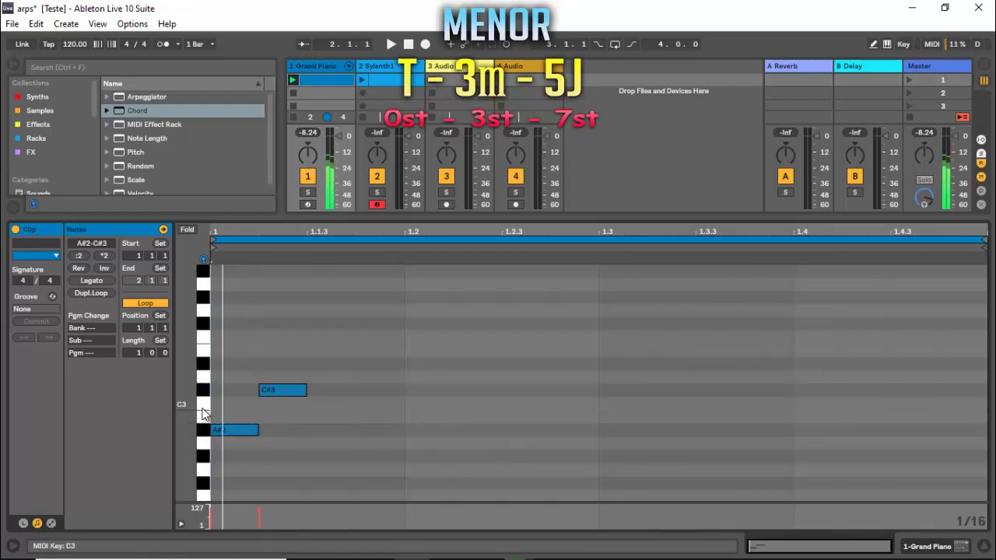
{"action": "left_click", "coordinate": [205, 406]}
{"action": "left_click", "coordinate": [204, 391]}
{"action": "left_click", "coordinate": [203, 378]}
{"action": "left_click", "coordinate": [202, 364]}
{"action": "left_click", "coordinate": [201, 350]}
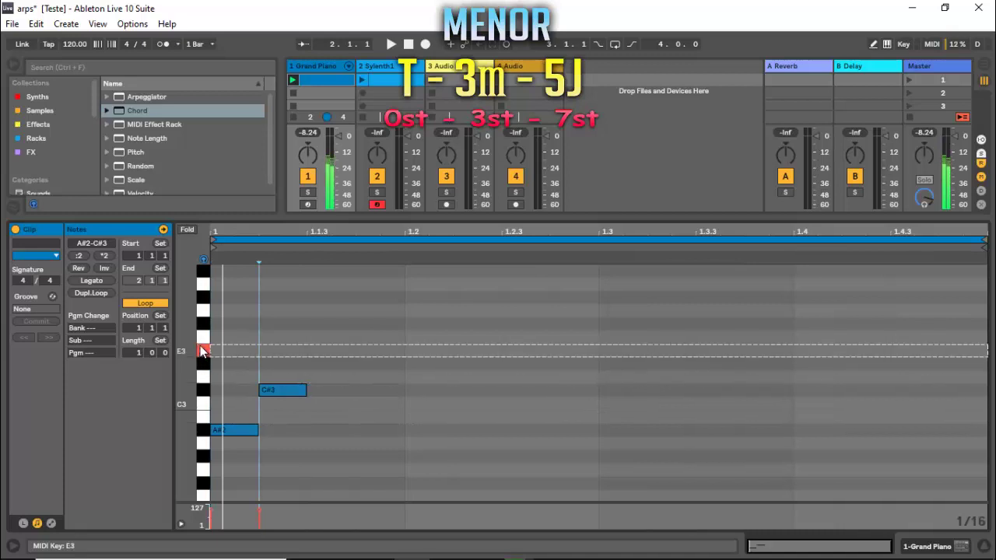
{"action": "left_click", "coordinate": [287, 394]}
{"action": "double_click", "coordinate": [338, 340]}
Step: Add the octave A#3 at 1.1.4, duplicate the four-note pattern three times to fill the bar and play the clip
{"action": "left_click_drag", "start_coordinate": [345, 287], "coordinate": [230, 441]}
{"action": "left_click", "coordinate": [335, 338]}
{"action": "left_click_drag", "start_coordinate": [335, 337], "coordinate": [222, 478]}
{"action": "scroll", "coordinate": [399, 344], "scroll_direction": "up", "scroll_amount": 1}
{"action": "key", "text": "ctrl+d"}
{"action": "key", "text": "ctrl+d"}
{"action": "key", "text": "ctrl+d"}
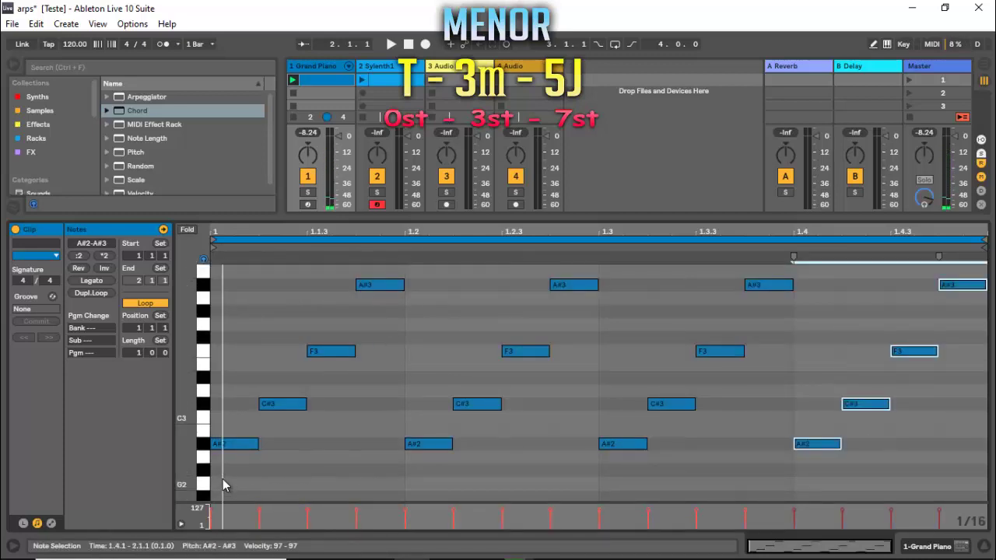
{"action": "key", "text": "space"}
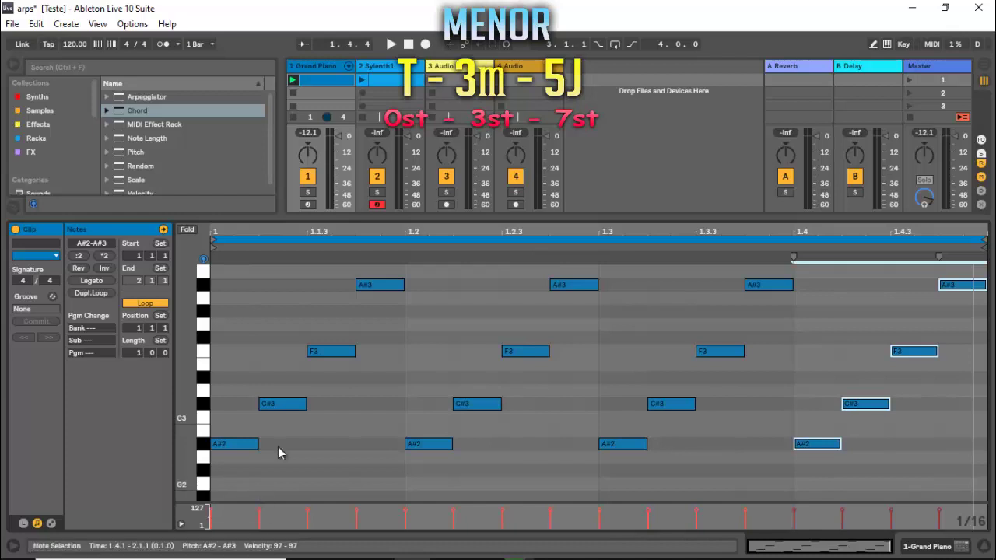
Step: Reorder the first group to F3 at 1.1.2, A#3 at 1.1.3 and C#4 at 1.1.4, and play the clip
{"action": "left_click_drag", "start_coordinate": [328, 352], "coordinate": [280, 351]}
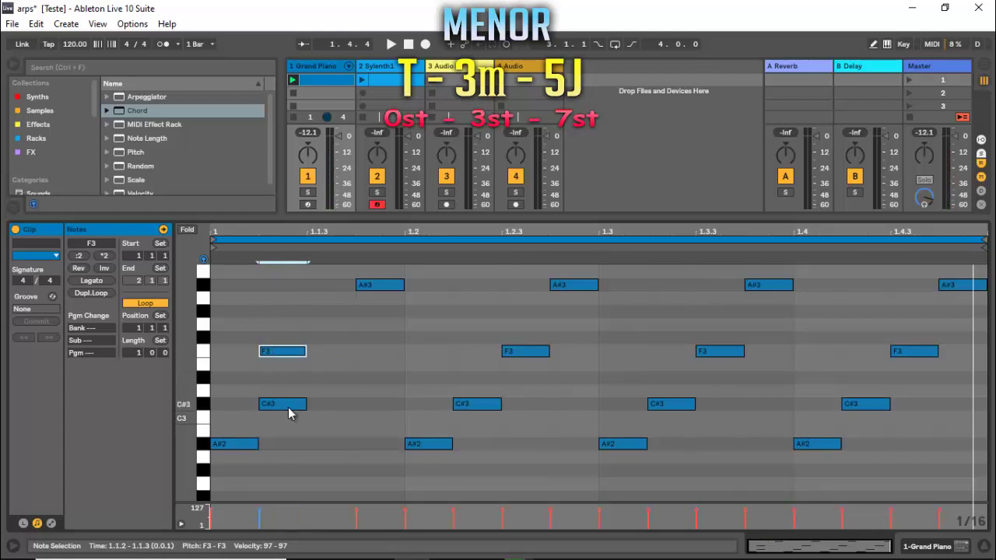
{"action": "left_click_drag", "start_coordinate": [302, 405], "coordinate": [380, 289]}
{"action": "scroll", "coordinate": [358, 308], "scroll_direction": "up", "scroll_amount": 2}
{"action": "key", "text": "space"}
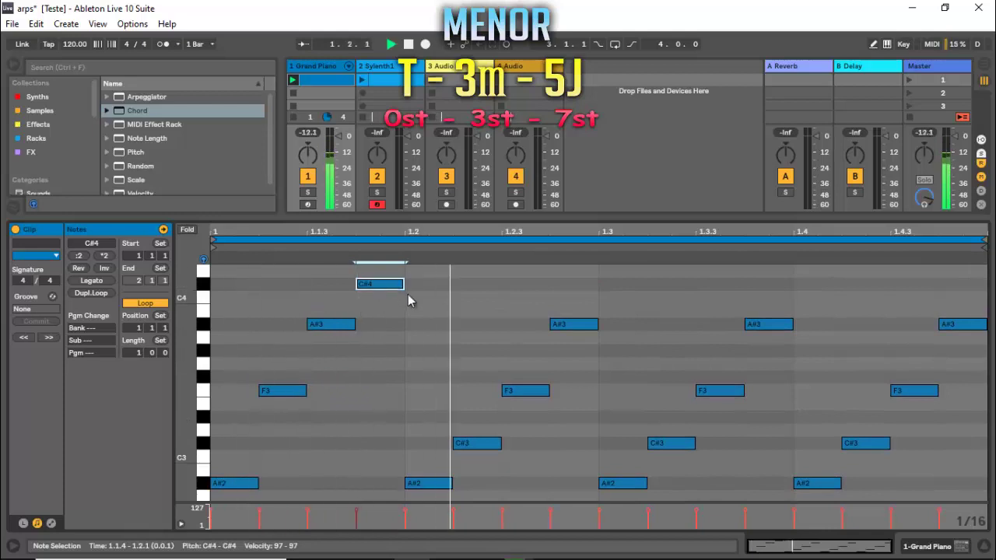
{"action": "key", "text": "space"}
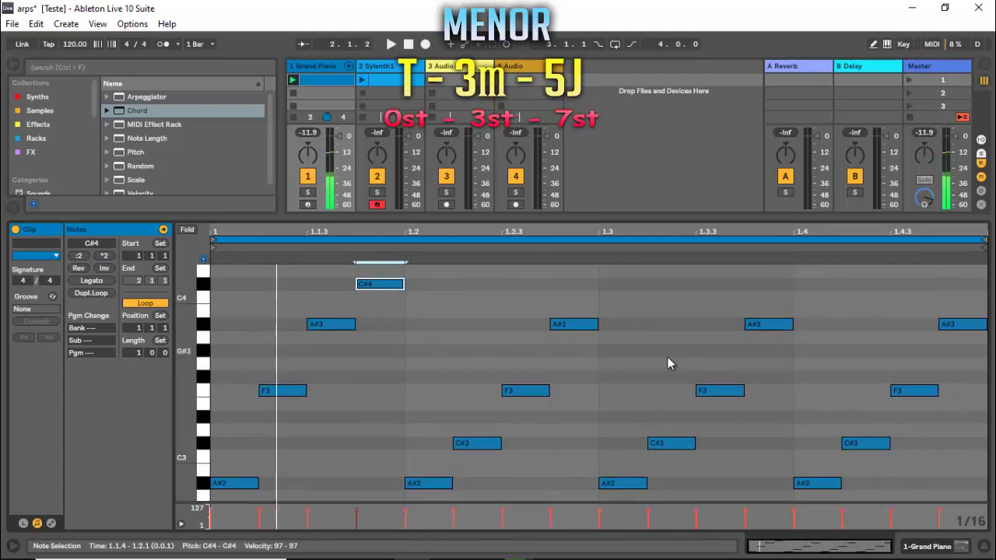
Step: Clear the clip and enter sixteenth notes C3, E3, G3 and C4 from 1.1.1 to 1.1.4
{"action": "left_click_drag", "start_coordinate": [226, 277], "coordinate": [955, 486]}
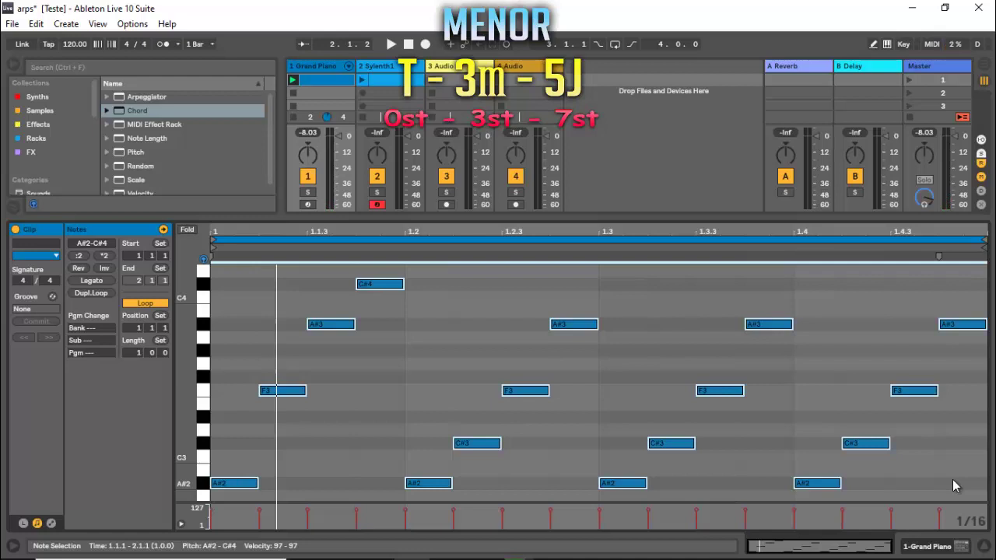
{"action": "key", "text": "Delete"}
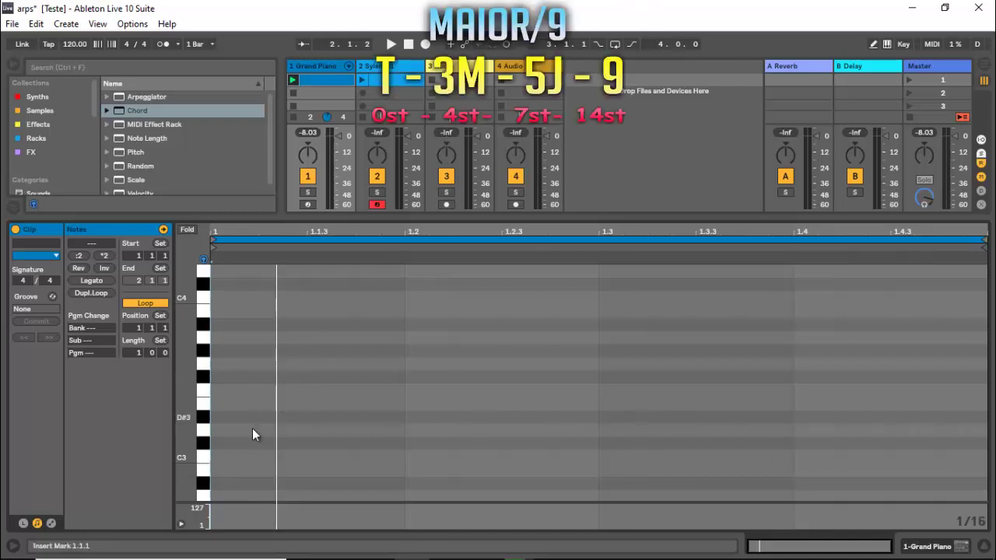
{"action": "double_click", "coordinate": [224, 460]}
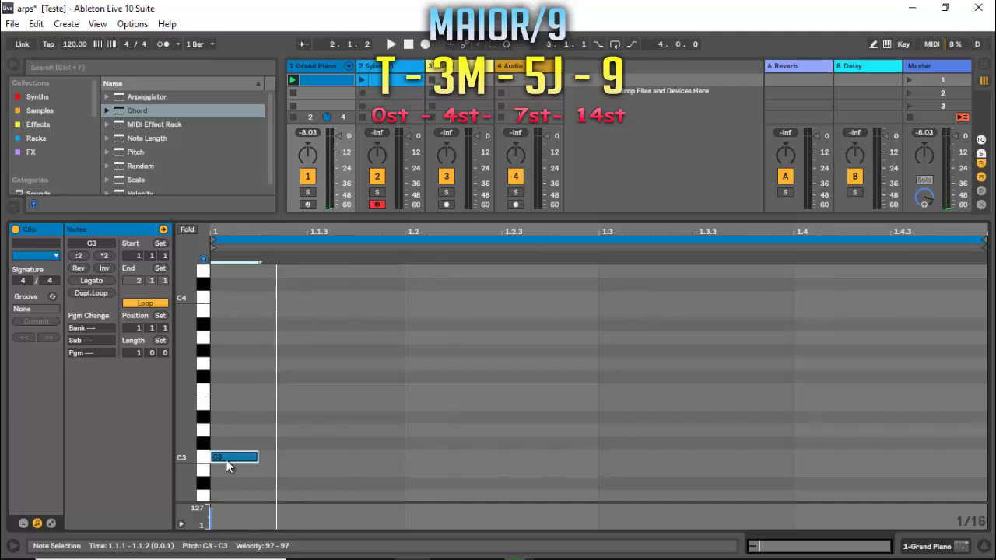
{"action": "double_click", "coordinate": [269, 404]}
{"action": "double_click", "coordinate": [328, 364]}
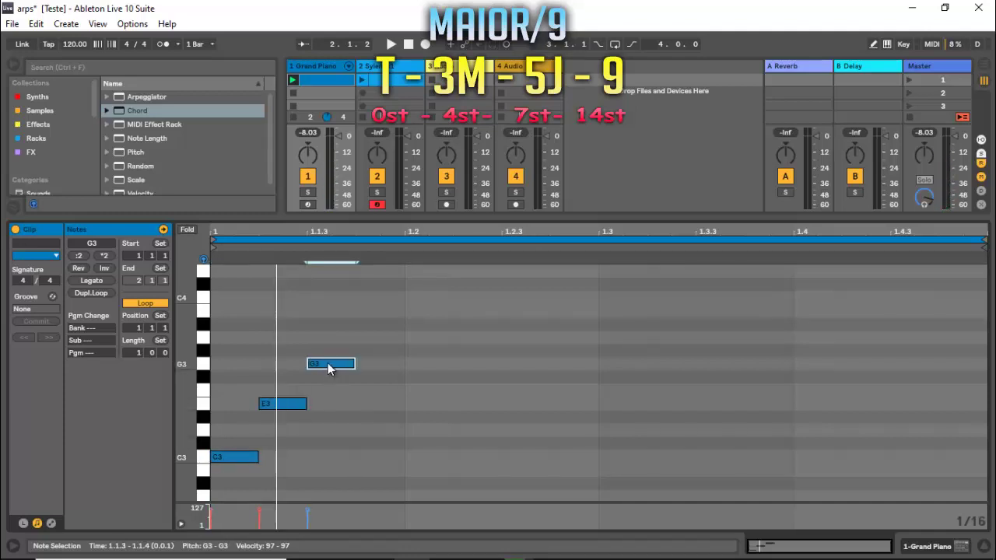
{"action": "double_click", "coordinate": [386, 300]}
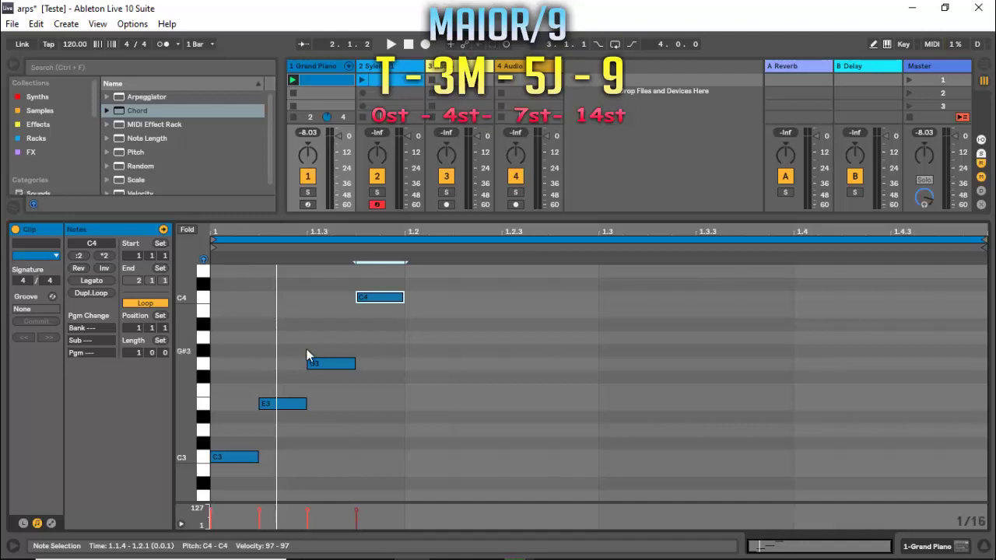
Step: Copy the root C3 one octave up to C4 at 1.1.1 to illustrate the octave, and delete the copy
{"action": "left_click", "coordinate": [204, 432]}
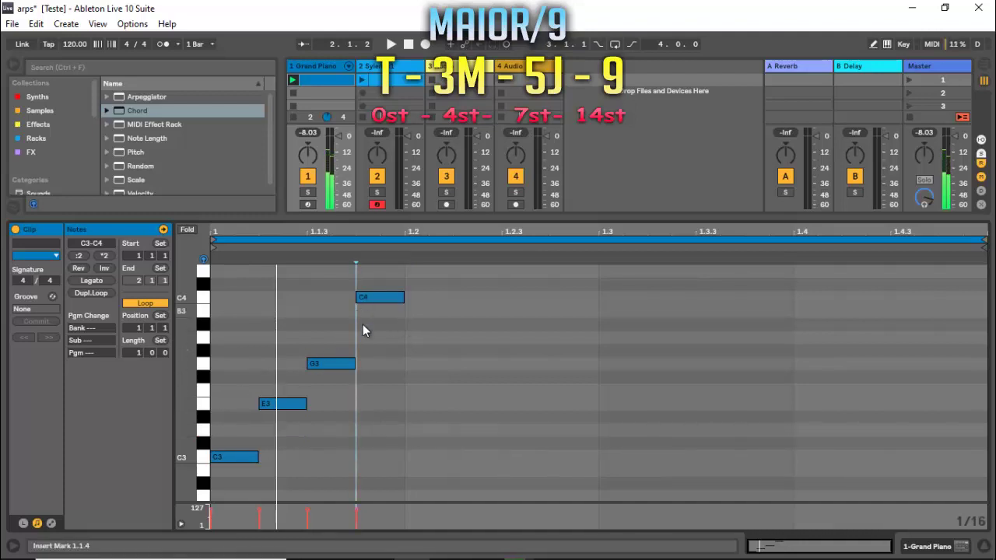
{"action": "left_click", "coordinate": [369, 296]}
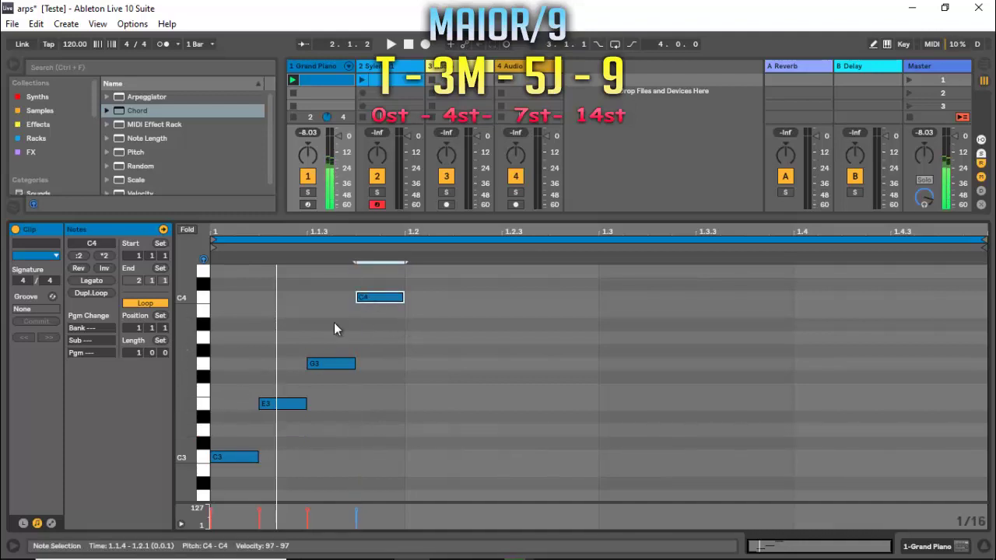
{"action": "left_click", "coordinate": [236, 456]}
{"action": "left_click_drag", "start_coordinate": [236, 456], "coordinate": [250, 301]}
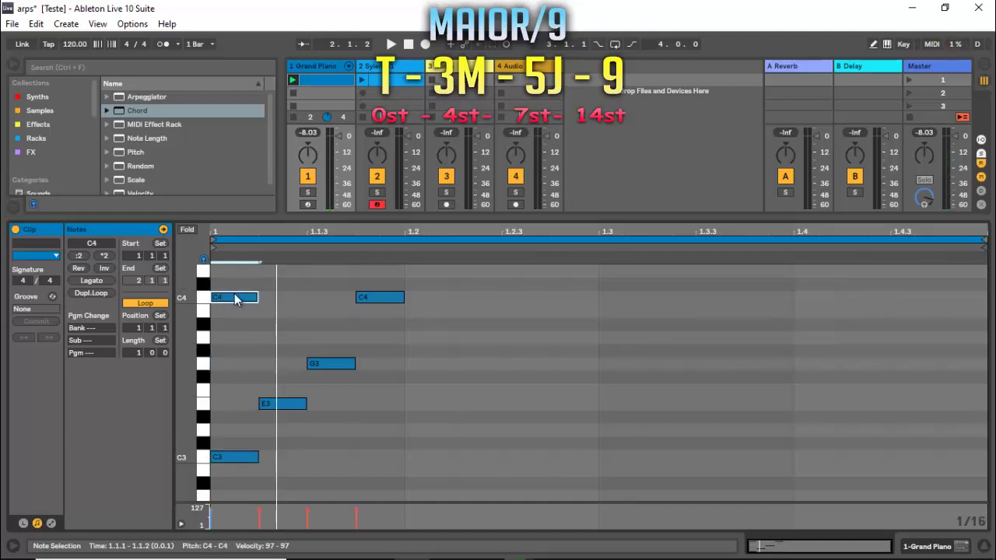
{"action": "key", "text": "Delete"}
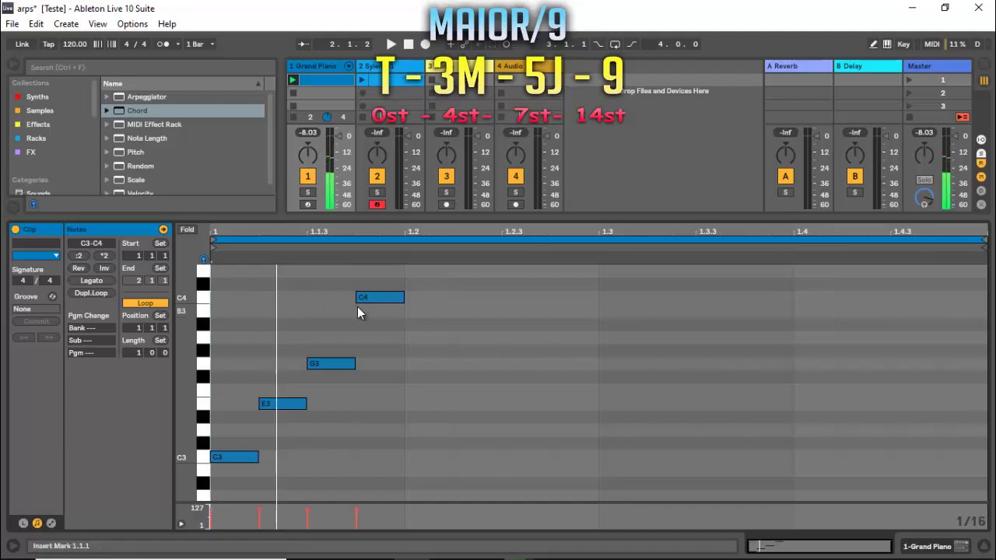
Step: Raise the fourth note to D4, fourteen semitones above C3, duplicate the four notes at 1.2 and play them
{"action": "left_click_drag", "start_coordinate": [370, 298], "coordinate": [413, 480]}
{"action": "scroll", "coordinate": [412, 352], "scroll_direction": "up", "scroll_amount": 2}
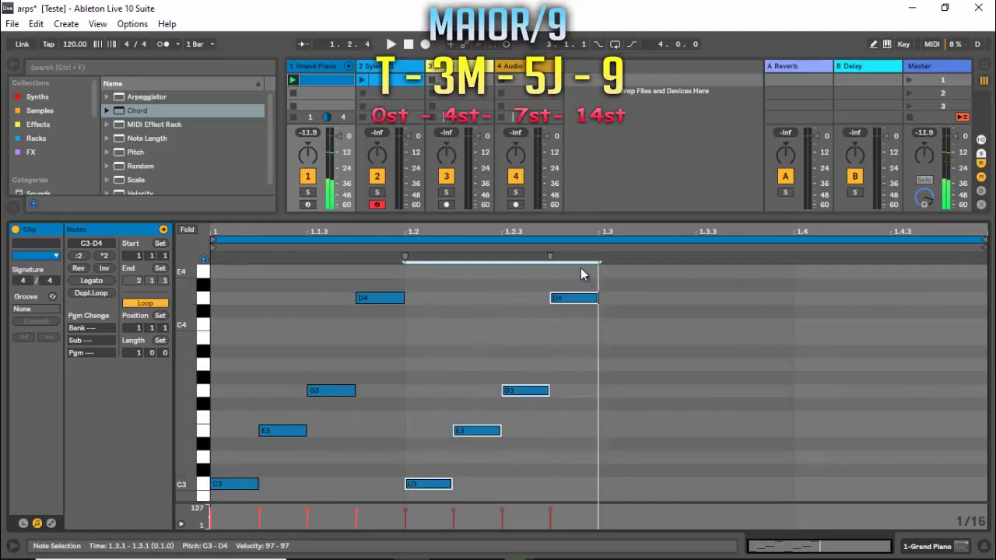
Step: Rearrange the arpeggio to rise C3, E3, G3, C4, D4 and descend G3, E3, C3 in sixteenth notes from 1.1.1, and play it
{"action": "left_click_drag", "start_coordinate": [587, 268], "coordinate": [424, 493]}
{"action": "left_click", "coordinate": [420, 333]}
{"action": "left_click_drag", "start_coordinate": [395, 298], "coordinate": [433, 304]}
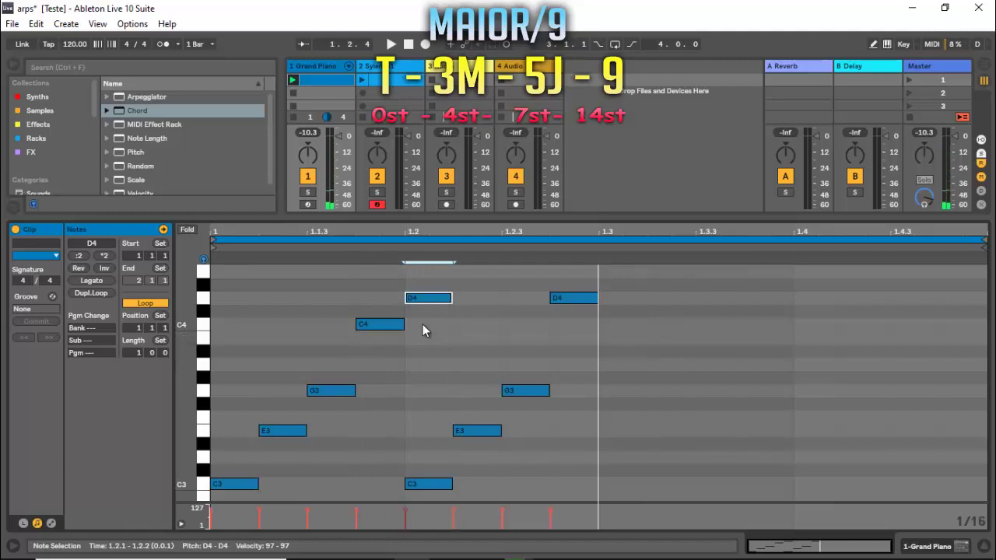
{"action": "left_click_drag", "start_coordinate": [420, 320], "coordinate": [598, 483]}
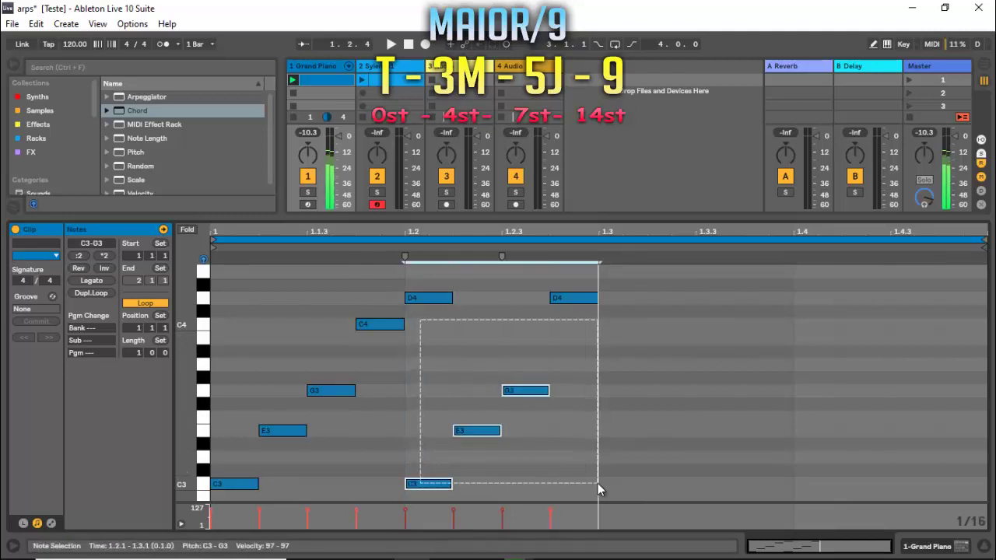
{"action": "key", "text": "Delete"}
{"action": "mouse_move", "coordinate": [564, 303]}
{"action": "left_mouse_down"}
{"action": "mouse_move", "coordinate": [503, 319]}
{"action": "mouse_move", "coordinate": [498, 349]}
{"action": "mouse_move", "coordinate": [472, 387]}
{"action": "mouse_move", "coordinate": [568, 487]}
{"action": "left_mouse_up"}
{"action": "key", "text": "space"}
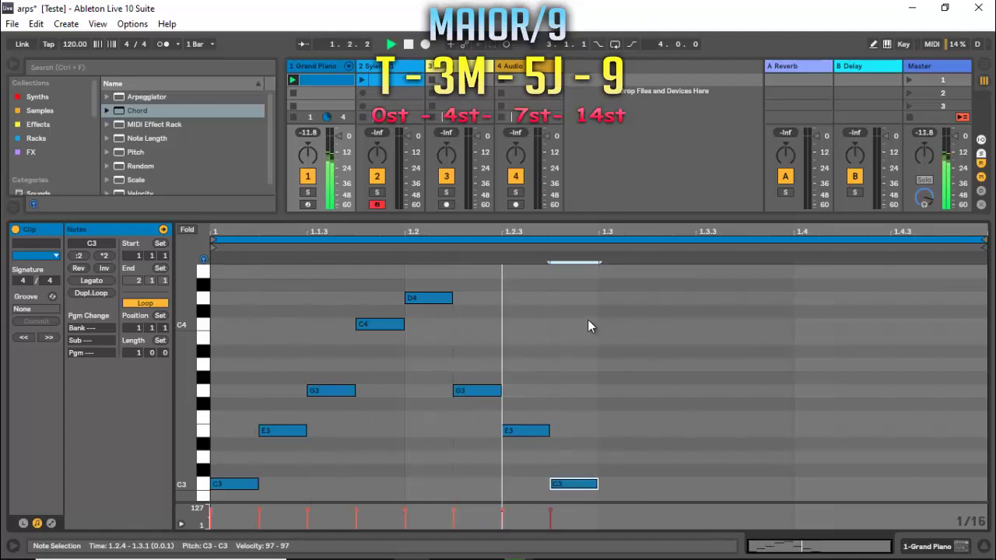
Step: Delete every note except C3 at 1.1.1 and E3 at 1.1.2
{"action": "left_click_drag", "start_coordinate": [589, 272], "coordinate": [300, 421]}
{"action": "key", "text": "Delete"}
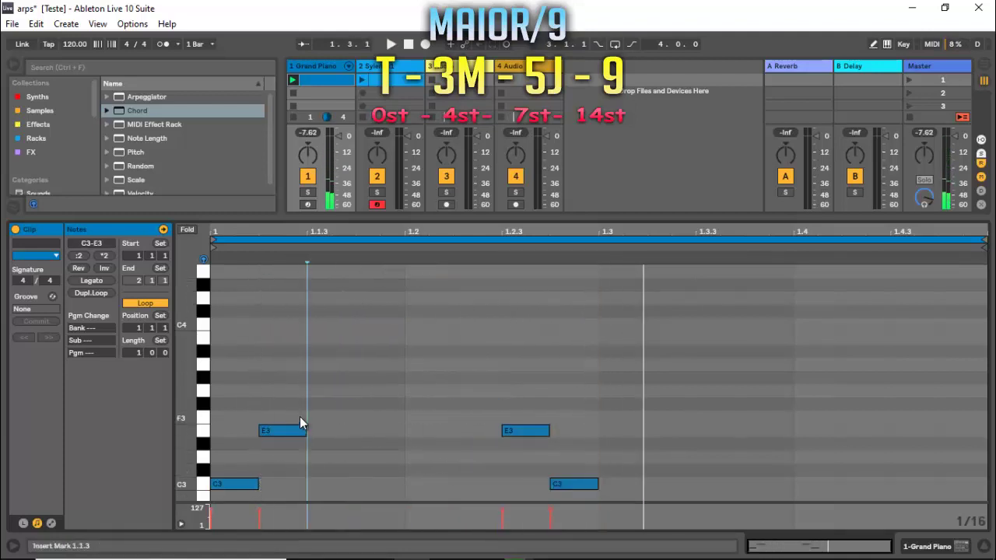
{"action": "left_click_drag", "start_coordinate": [293, 380], "coordinate": [536, 467]}
{"action": "left_click", "coordinate": [573, 466]}
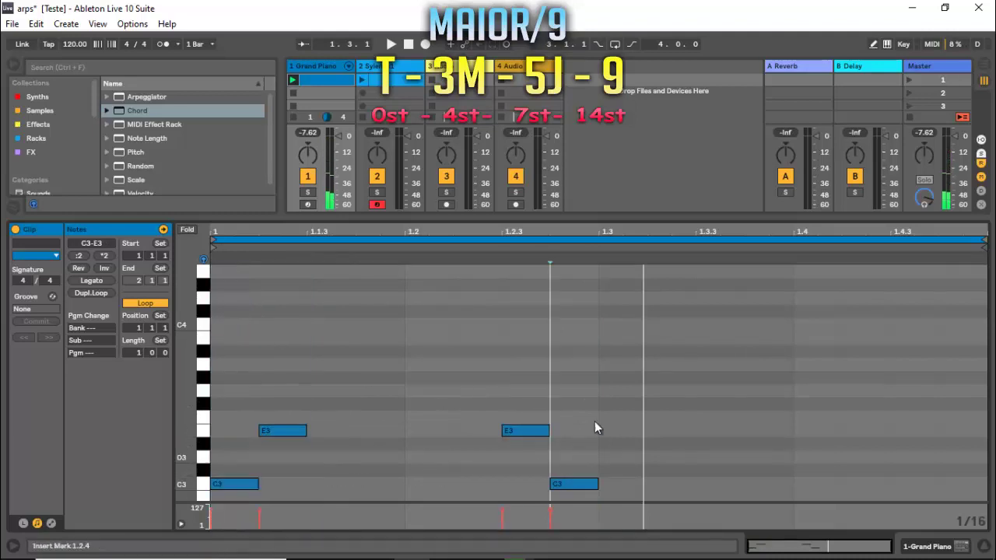
{"action": "left_click_drag", "start_coordinate": [632, 407], "coordinate": [534, 468]}
{"action": "key", "text": "Delete"}
{"action": "left_click", "coordinate": [569, 464]}
{"action": "double_click", "coordinate": [576, 486]}
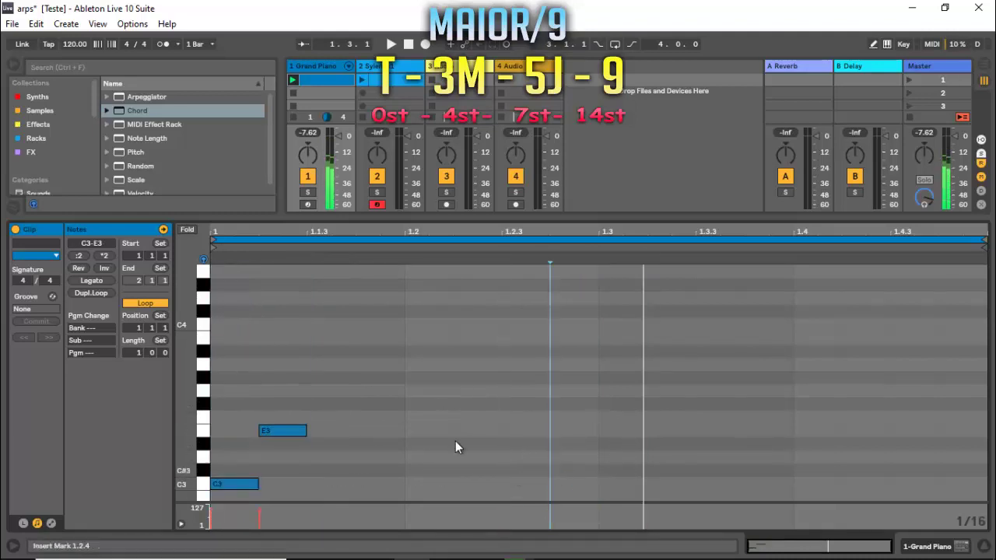
Step: Stack C3, E3, G3 and D4 as a chord at 1.1.1, extend it to 1.3.1 and play it
{"action": "left_click_drag", "start_coordinate": [296, 428], "coordinate": [257, 301]}
{"action": "left_click_drag", "start_coordinate": [238, 364], "coordinate": [239, 393]}
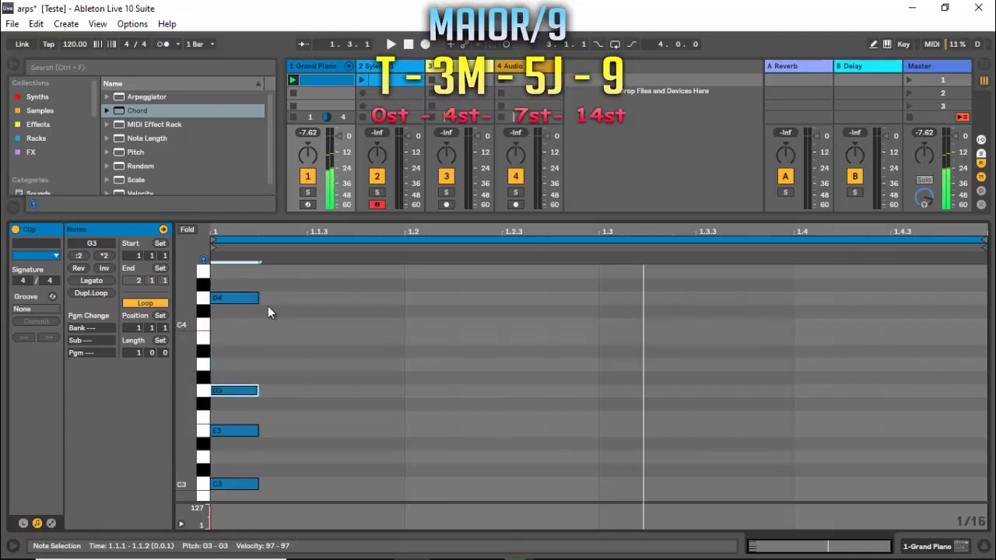
{"action": "left_click_drag", "start_coordinate": [286, 287], "coordinate": [604, 444]}
{"action": "key", "text": "space"}
{"action": "key", "text": "space"}
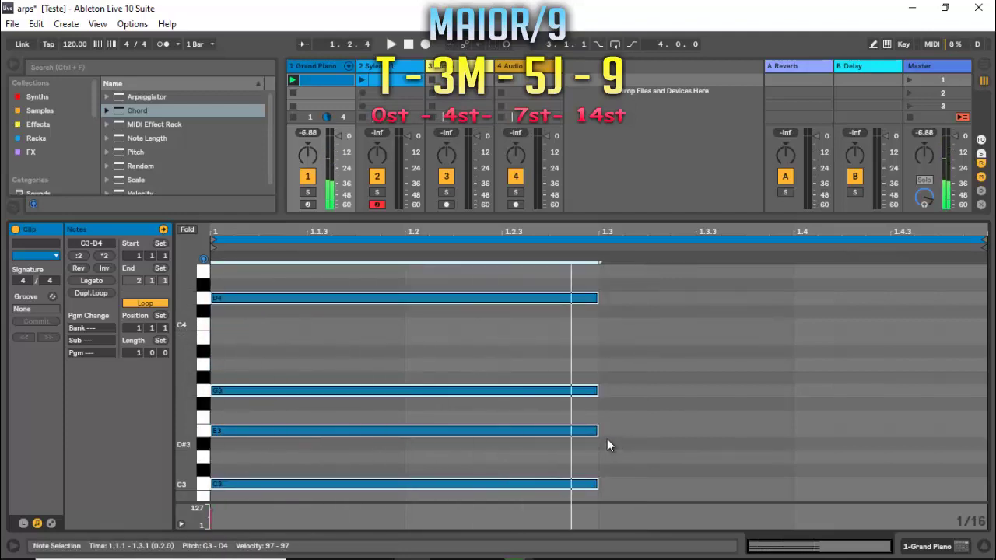
Step: Add C4 to the chord at 1.1.1, extend it to 1.3.1 and play the chord
{"action": "left_click", "coordinate": [494, 342]}
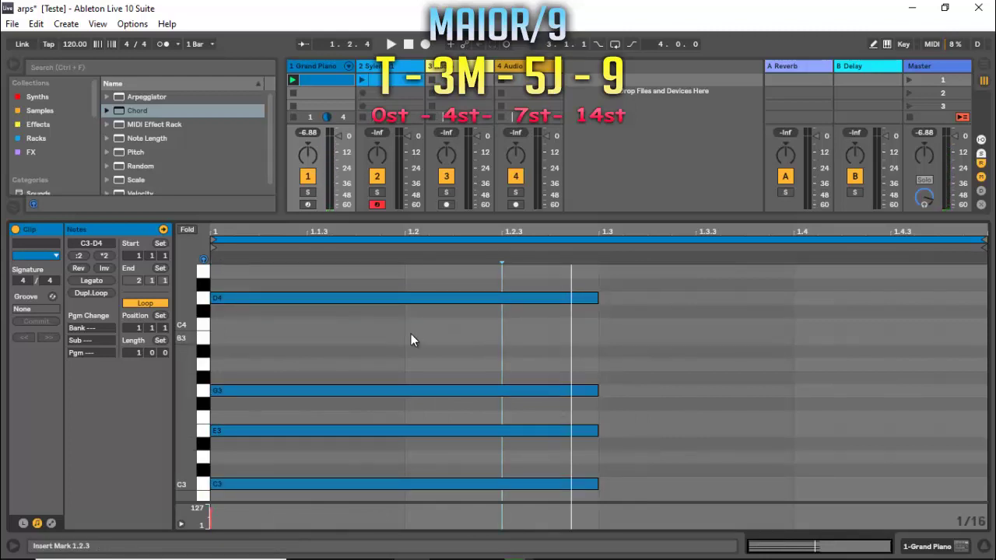
{"action": "double_click", "coordinate": [221, 336]}
{"action": "key", "text": "Up"}
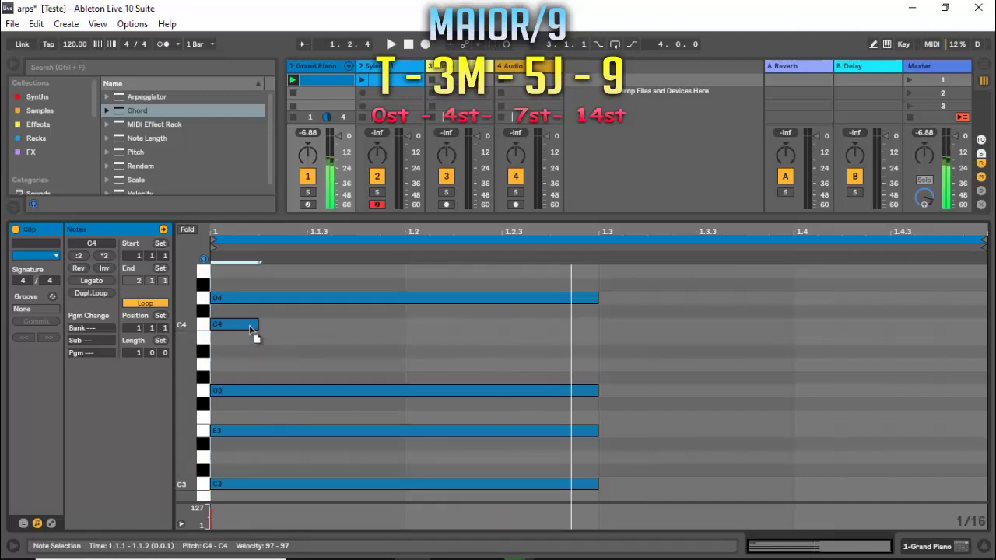
{"action": "left_click_drag", "start_coordinate": [258, 327], "coordinate": [596, 326]}
{"action": "key", "text": "space"}
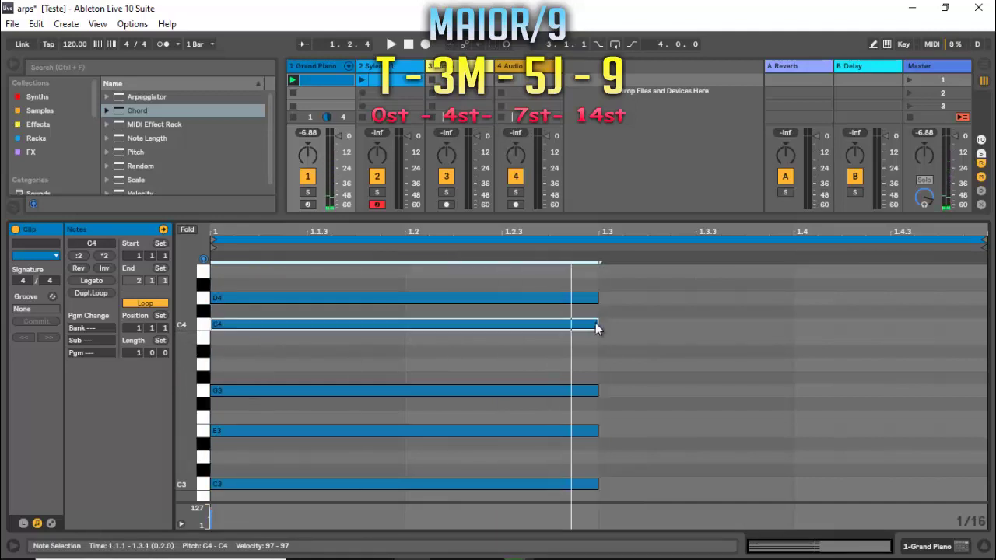
{"action": "key", "text": "space"}
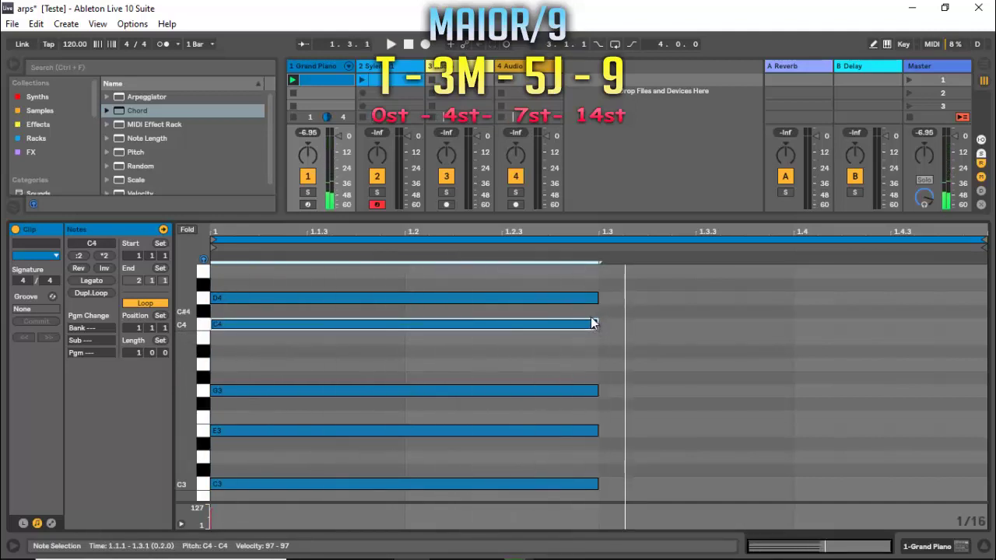
Step: Delete all the chord notes from the clip
{"action": "left_click_drag", "start_coordinate": [500, 273], "coordinate": [573, 456]}
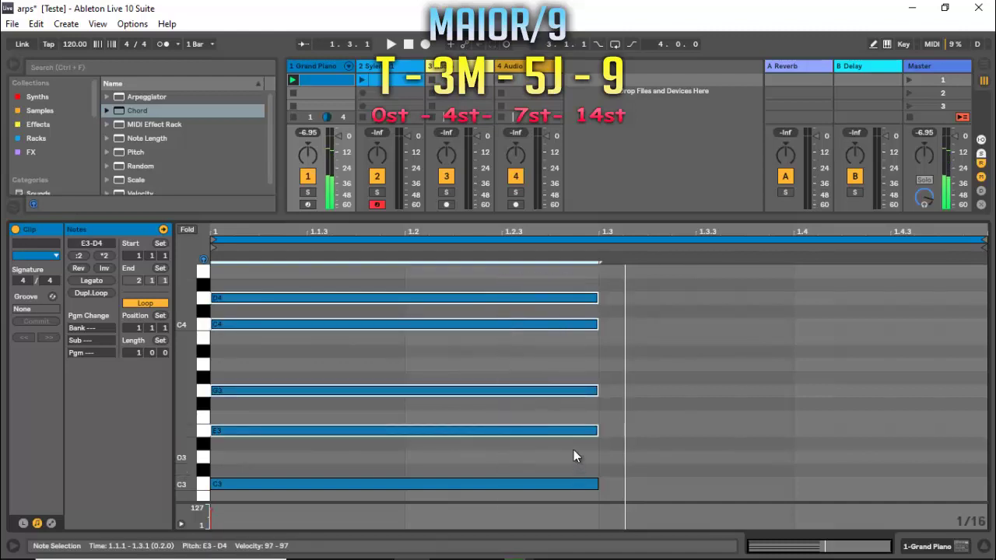
{"action": "left_click", "coordinate": [532, 282]}
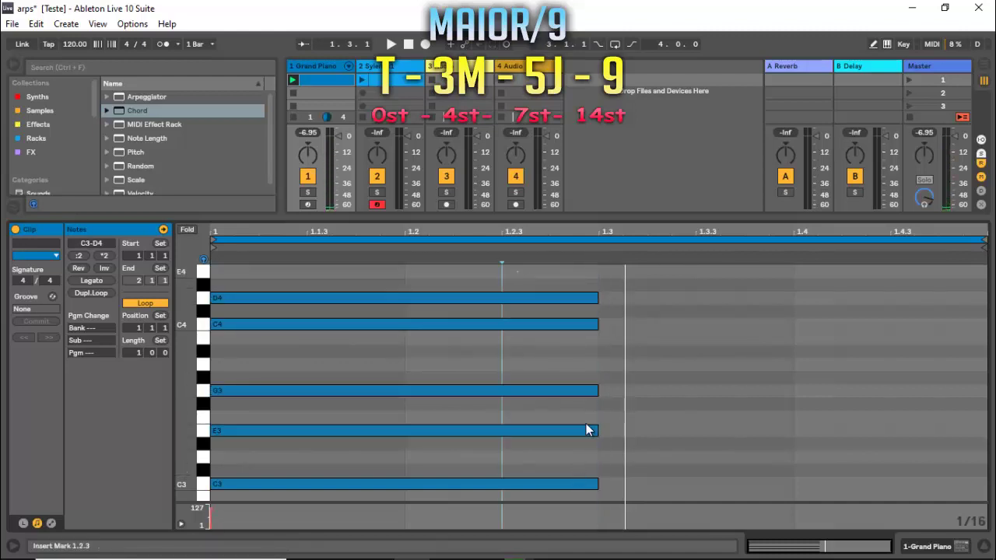
{"action": "left_click_drag", "start_coordinate": [516, 270], "coordinate": [630, 499]}
{"action": "key", "text": "Delete"}
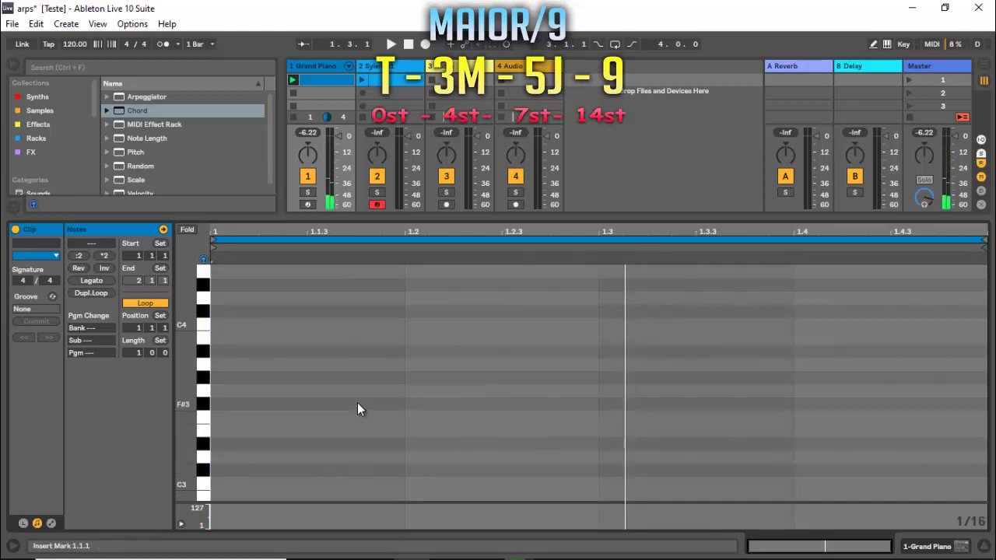
Step: Enter a minor-ninth arpeggio of sixteenth notes C3, D#3, G3 and D4 from 1.1.1 to 1.1.4
{"action": "double_click", "coordinate": [224, 486]}
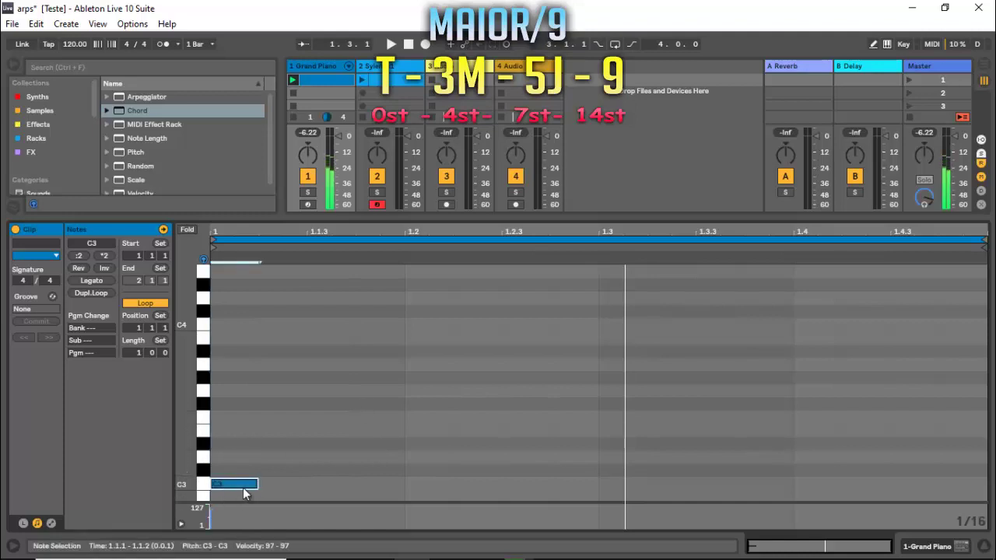
{"action": "left_click_drag", "start_coordinate": [217, 484], "coordinate": [271, 440]}
{"action": "left_click", "coordinate": [203, 488]}
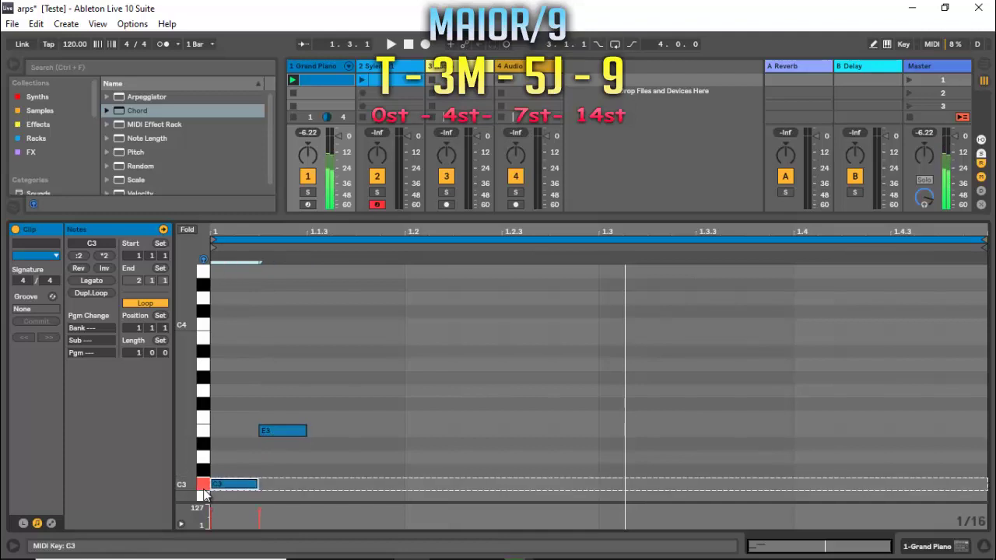
{"action": "left_click", "coordinate": [202, 471]}
{"action": "left_click_drag", "start_coordinate": [284, 430], "coordinate": [282, 444]}
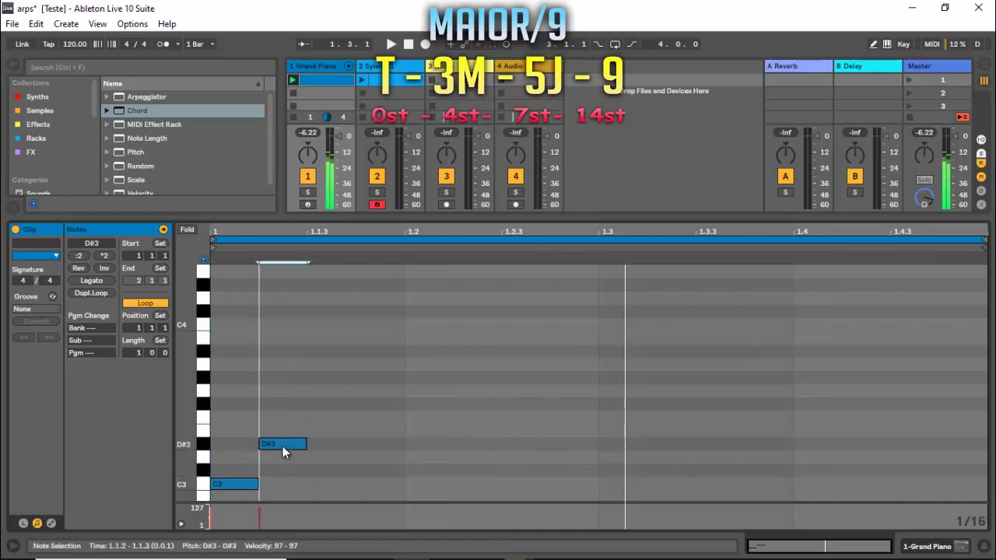
{"action": "left_click_drag", "start_coordinate": [200, 490], "coordinate": [204, 402]}
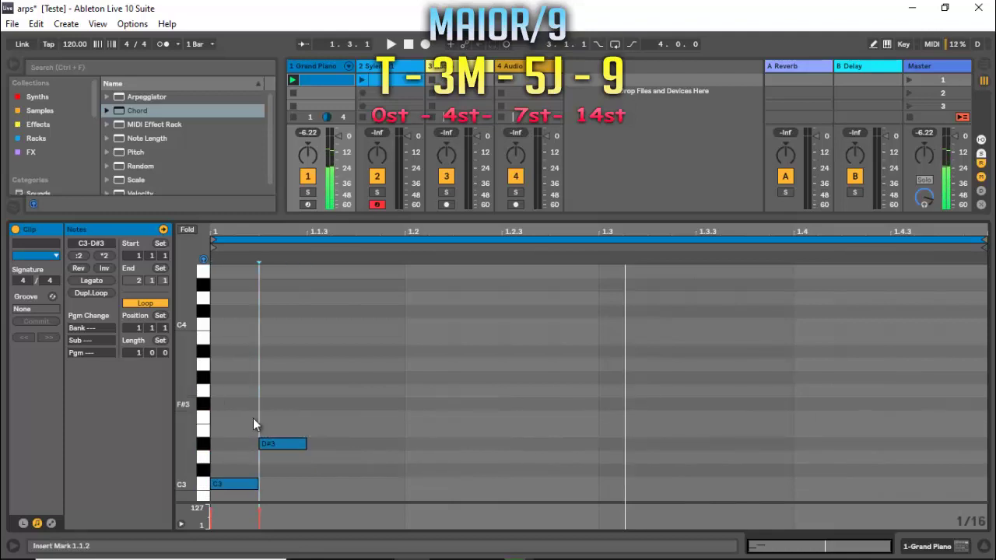
{"action": "left_click", "coordinate": [282, 445]}
{"action": "left_click_drag", "start_coordinate": [282, 445], "coordinate": [379, 305]}
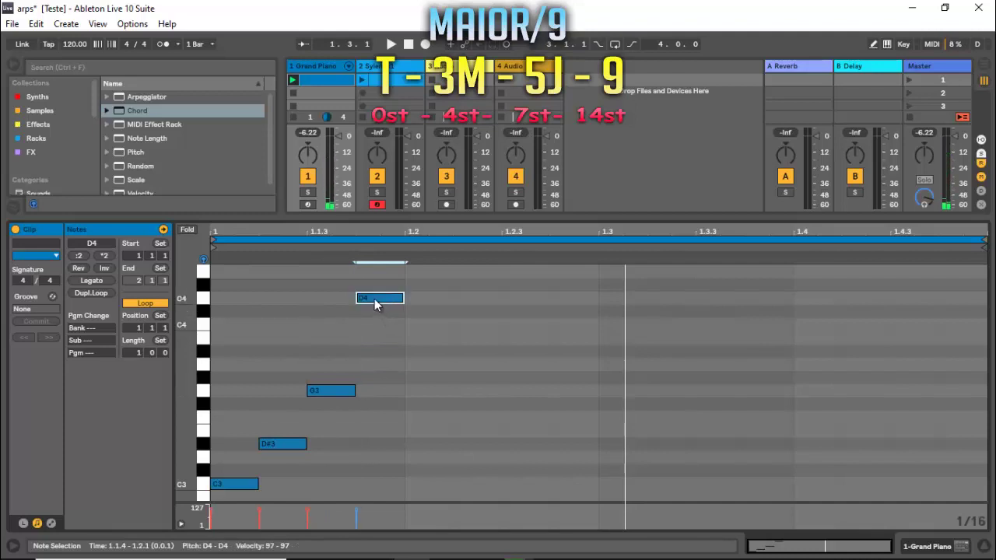
Step: Continue the arpeggio with G3, D#3, C3 and D#3 from 1.2.1 to 1.2.4, and play it
{"action": "left_click_drag", "start_coordinate": [375, 304], "coordinate": [580, 448]}
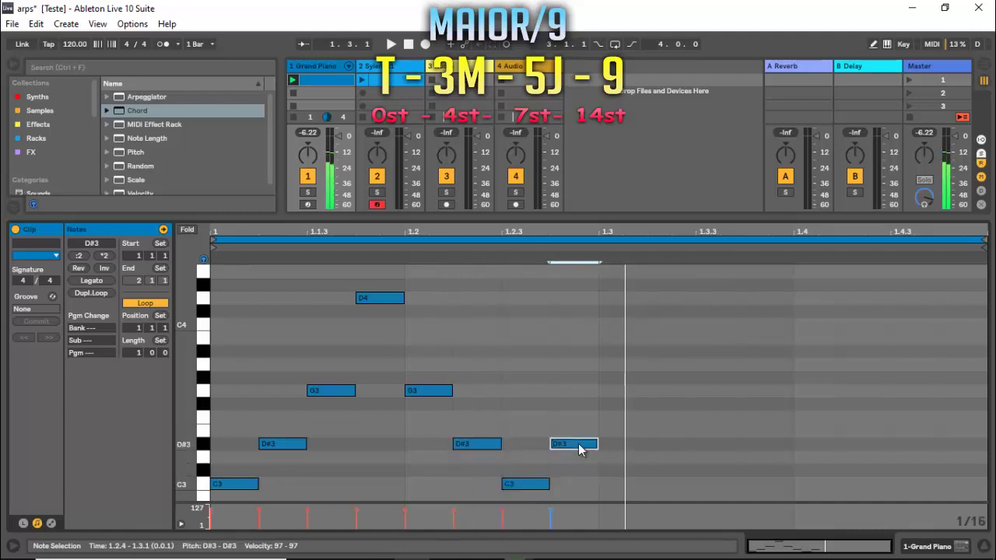
{"action": "key", "text": "space"}
{"action": "key", "text": "space"}
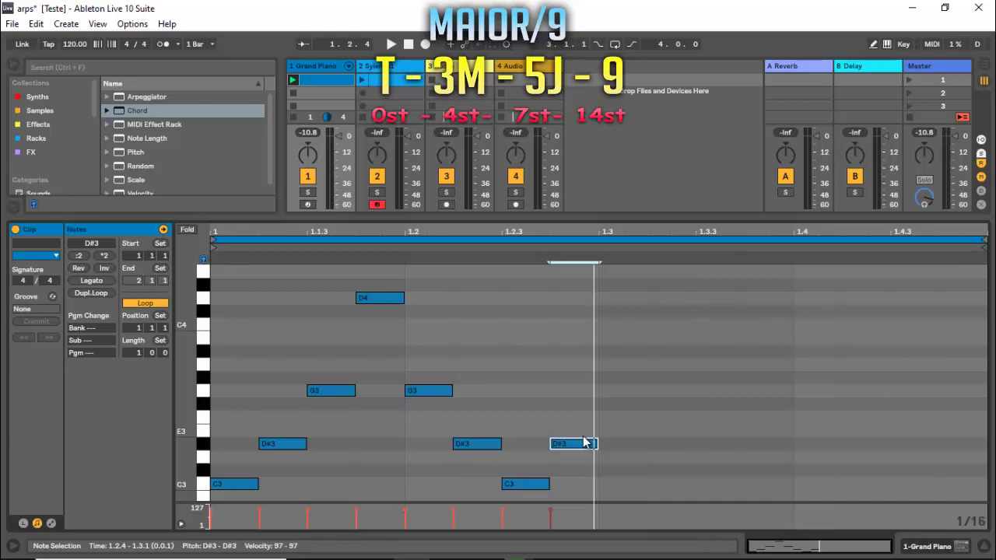
Step: Delete every note except the first C3 and set the clip's loop length to 4 bars
{"action": "left_click_drag", "start_coordinate": [591, 271], "coordinate": [412, 484]}
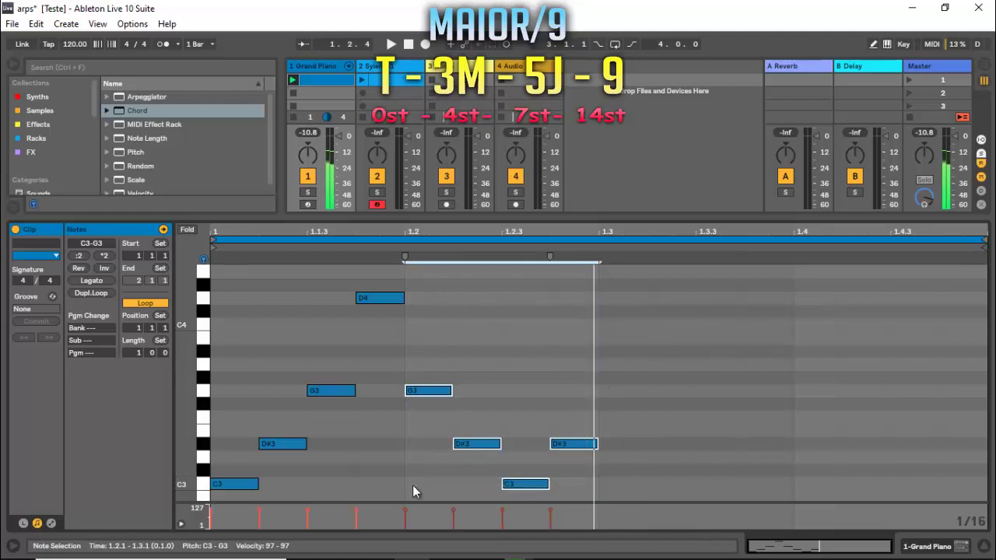
{"action": "key", "text": "Delete"}
{"action": "left_click_drag", "start_coordinate": [417, 281], "coordinate": [277, 461]}
{"action": "key", "text": "Delete"}
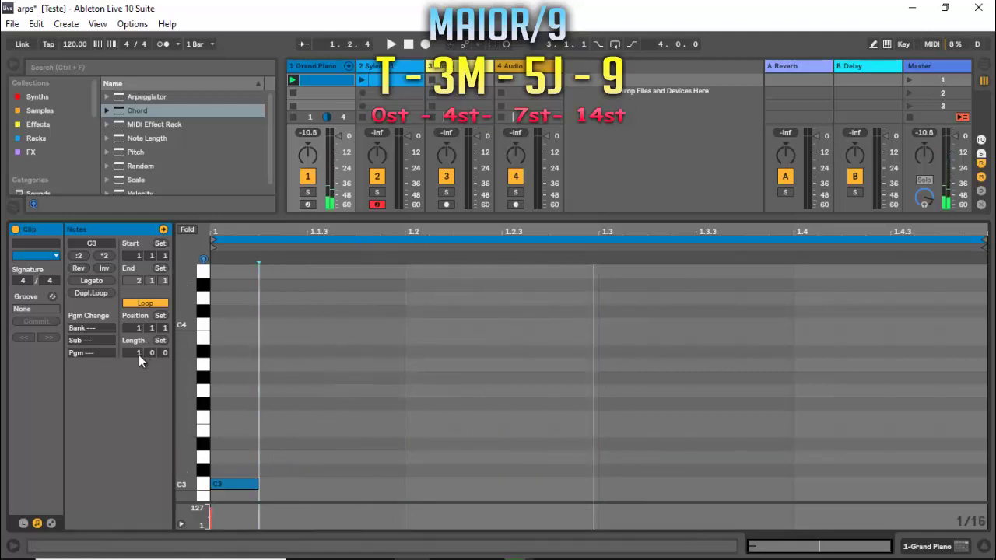
{"action": "left_click_drag", "start_coordinate": [137, 353], "coordinate": [137, 343]}
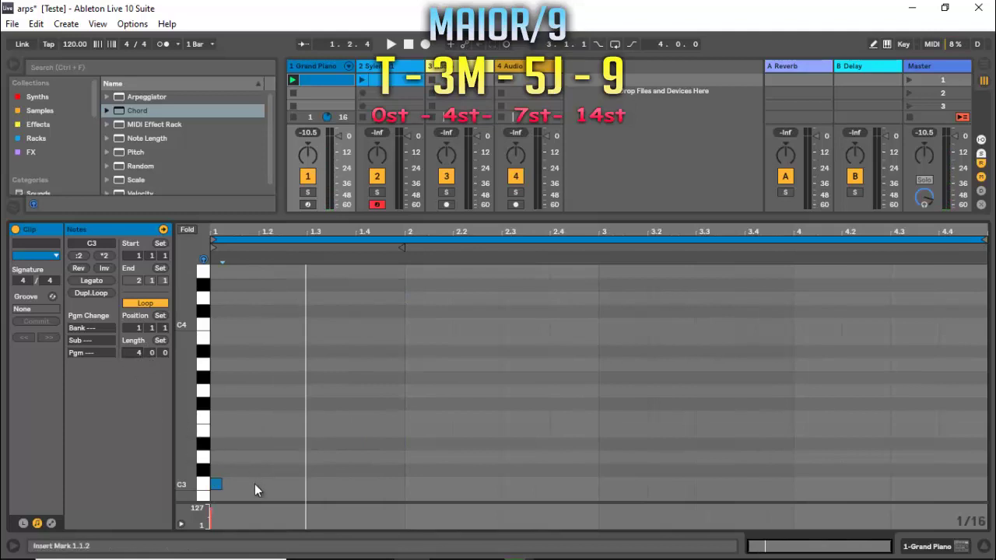
Step: Extend C3 to an eighth note, add eighth notes G3 at 1.1.3, C4 at 1.2.1 and E4 at 1.2.3, and play them
{"action": "left_click_drag", "start_coordinate": [220, 484], "coordinate": [225, 484]}
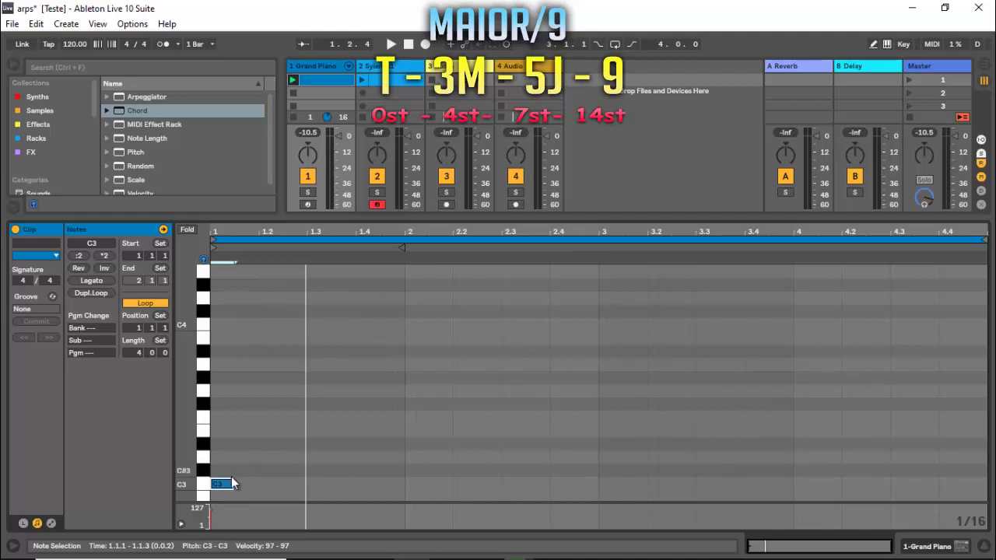
{"action": "left_click_drag", "start_coordinate": [227, 486], "coordinate": [251, 393]}
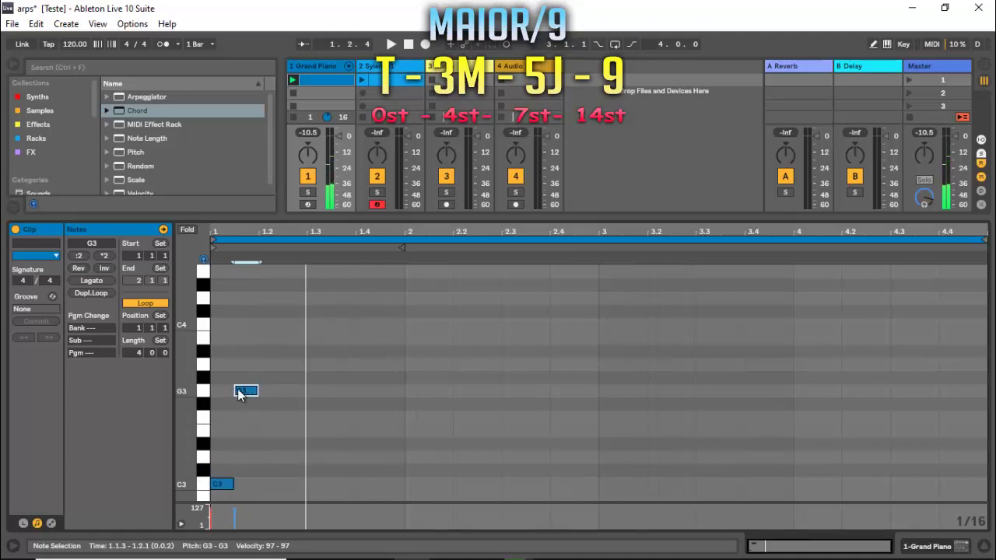
{"action": "left_click_drag", "start_coordinate": [246, 392], "coordinate": [288, 280]}
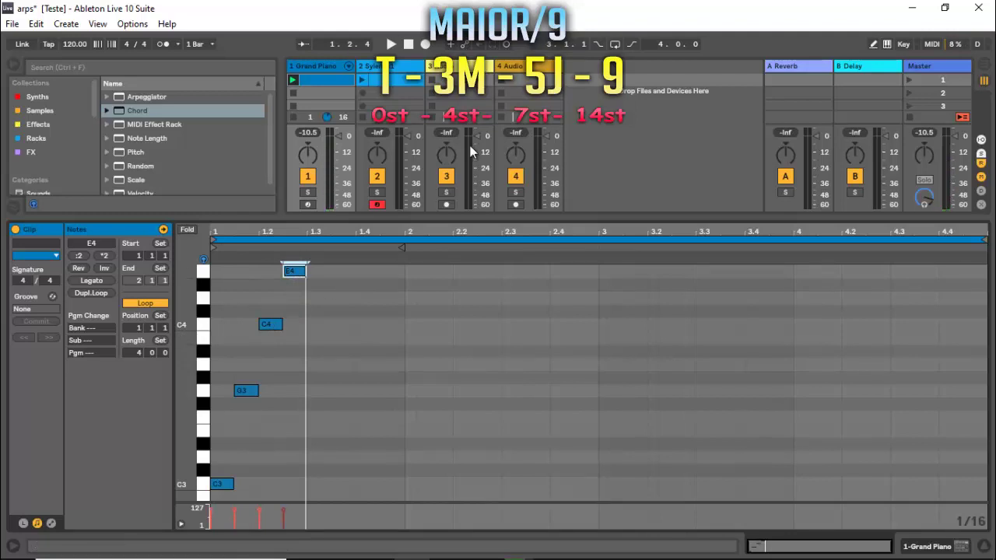
{"action": "scroll", "coordinate": [393, 375], "scroll_direction": "up", "scroll_amount": 1}
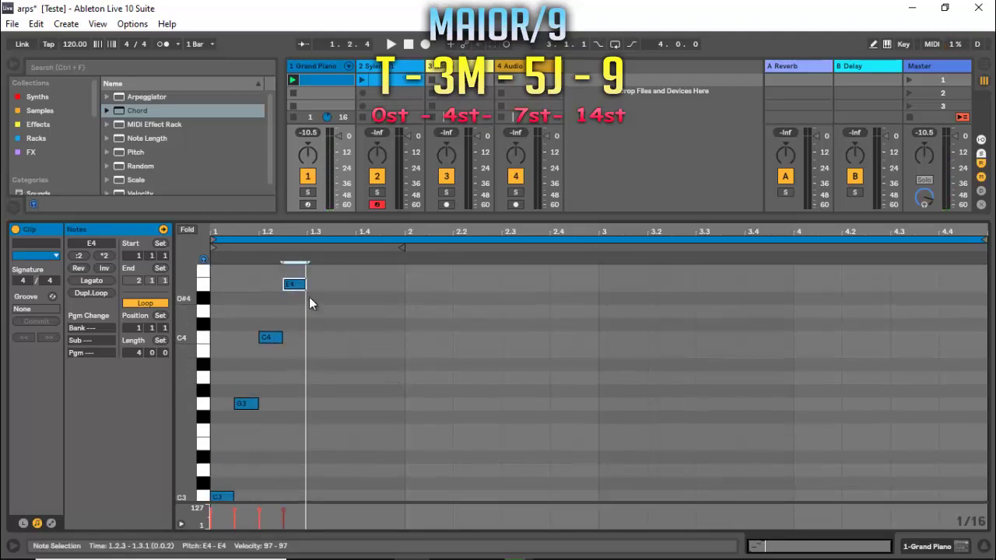
{"action": "key", "text": "space"}
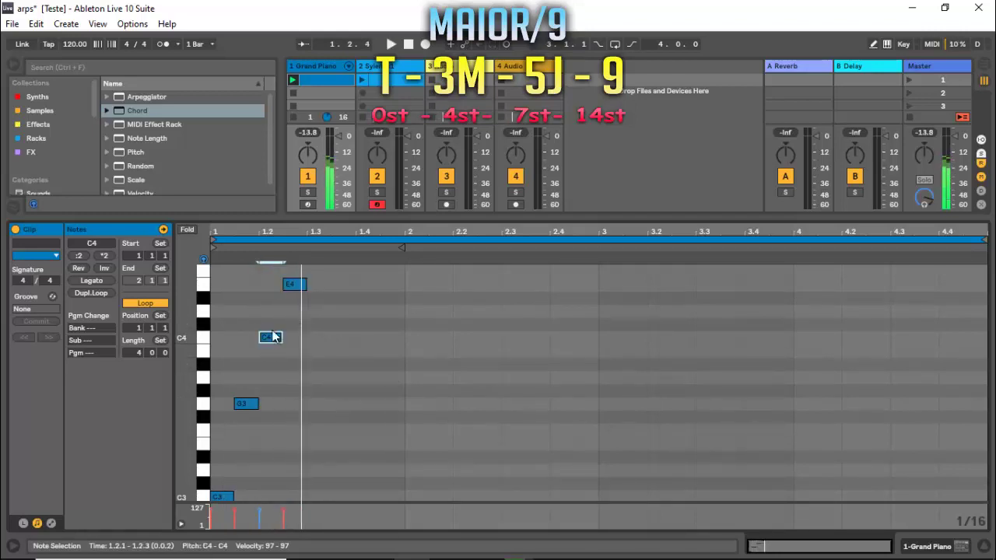
Step: Move E4 to 1.3.1 and add G3 at 1.2.3, C4 at 1.3.3, G3 at 1.4.1 and C4 at 1.4.3
{"action": "mouse_move", "coordinate": [294, 285]}
{"action": "left_mouse_down"}
{"action": "mouse_move", "coordinate": [307, 410]}
{"action": "mouse_move", "coordinate": [295, 409]}
{"action": "mouse_move", "coordinate": [300, 312]}
{"action": "mouse_move", "coordinate": [313, 286]}
{"action": "left_mouse_up"}
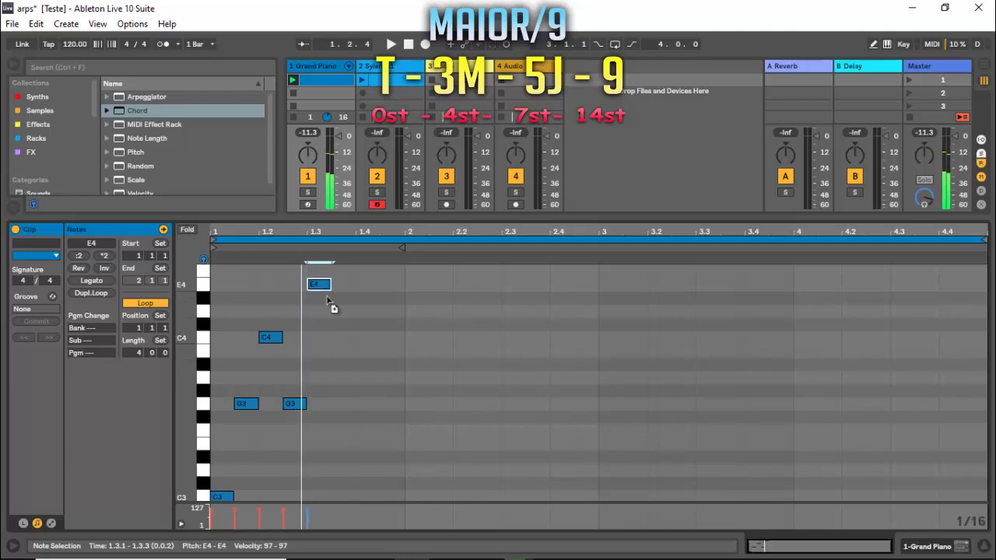
{"action": "double_click", "coordinate": [351, 417]}
{"action": "left_click_drag", "start_coordinate": [351, 416], "coordinate": [339, 340]}
{"action": "double_click", "coordinate": [377, 408]}
{"action": "left_click_drag", "start_coordinate": [376, 408], "coordinate": [393, 340]}
{"action": "double_click", "coordinate": [390, 406]}
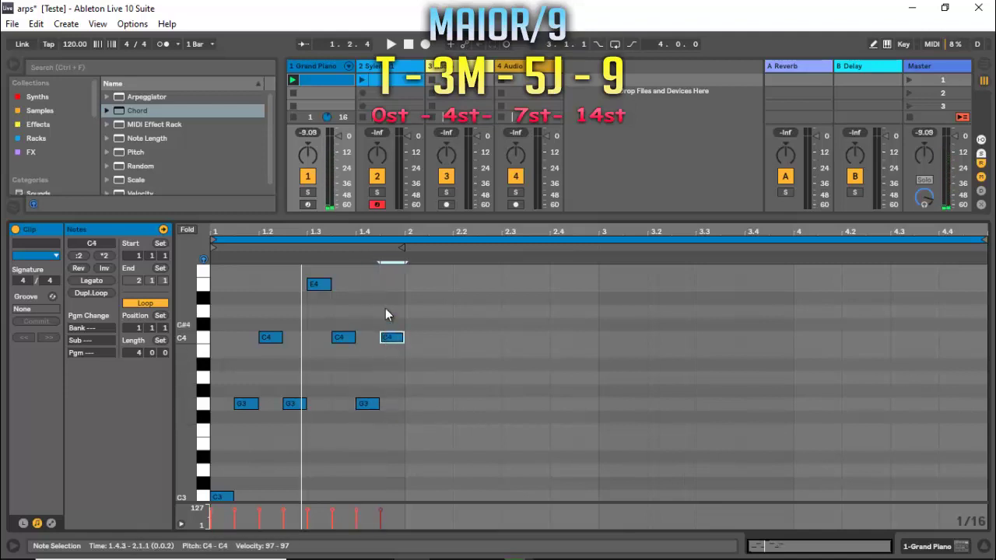
Step: Duplicate the eight notes of bar 1 into bar 2 and play the clip
{"action": "left_click_drag", "start_coordinate": [399, 270], "coordinate": [218, 495]}
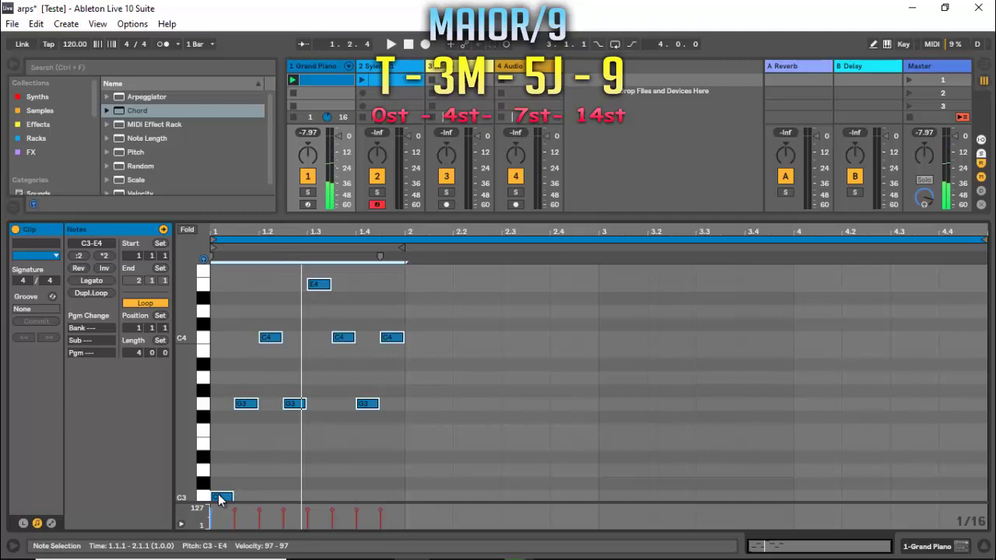
{"action": "key", "text": "ctrl+d"}
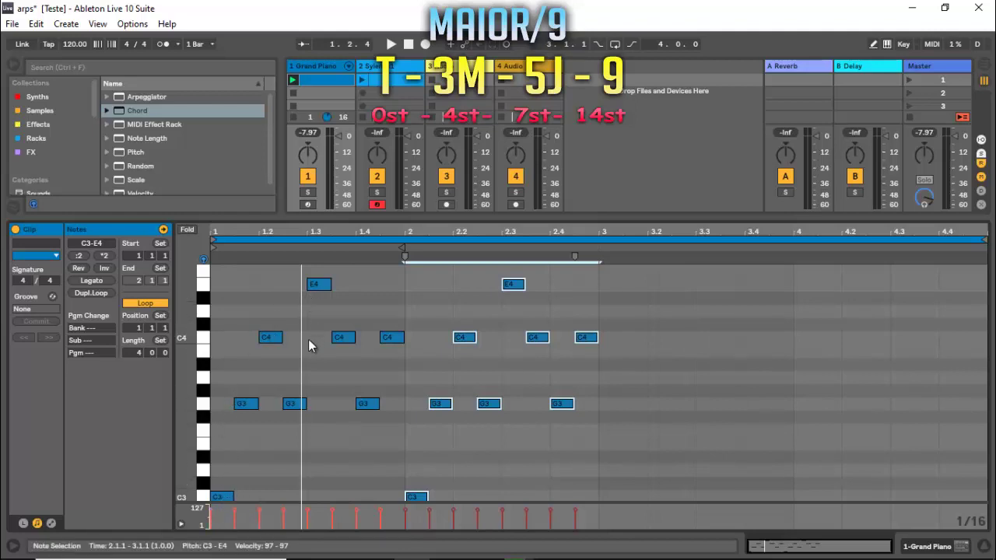
{"action": "key", "text": "space"}
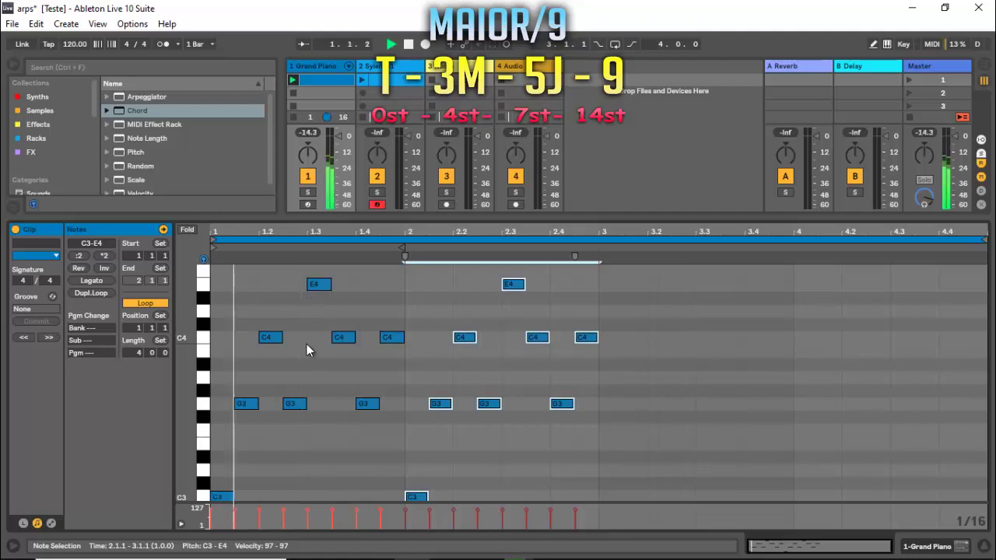
Step: Stop playback, raise every C4 in bars 1 and 2 two semitones to D4, and play the ninth pattern
{"action": "left_click", "coordinate": [704, 452]}
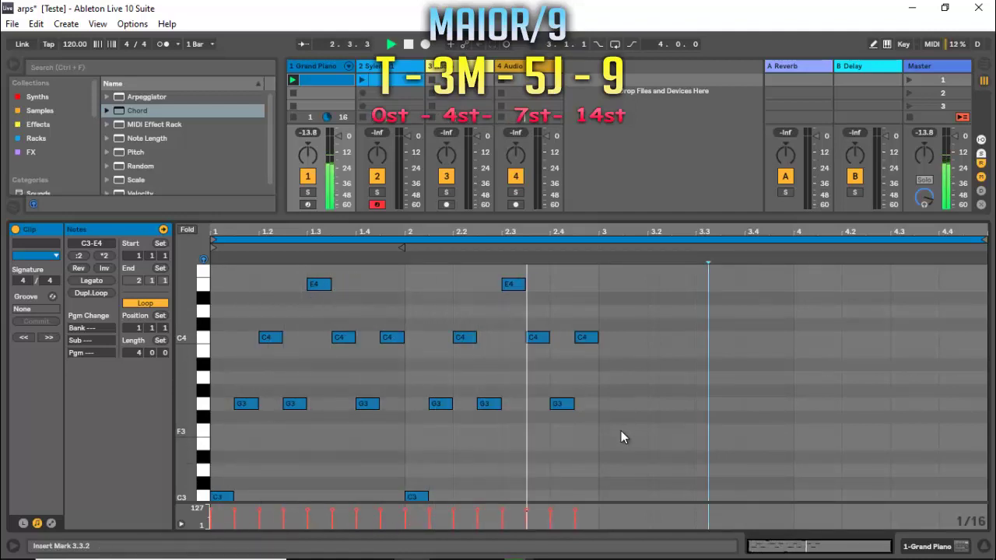
{"action": "key", "text": "space"}
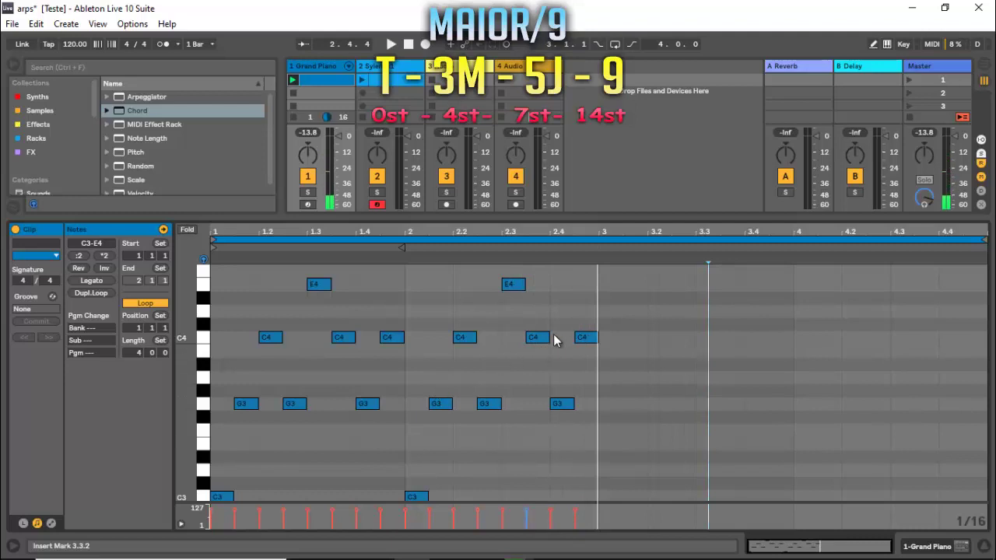
{"action": "mouse_move", "coordinate": [596, 313]}
{"action": "left_mouse_down"}
{"action": "mouse_move", "coordinate": [469, 362]}
{"action": "mouse_move", "coordinate": [243, 359]}
{"action": "left_mouse_up"}
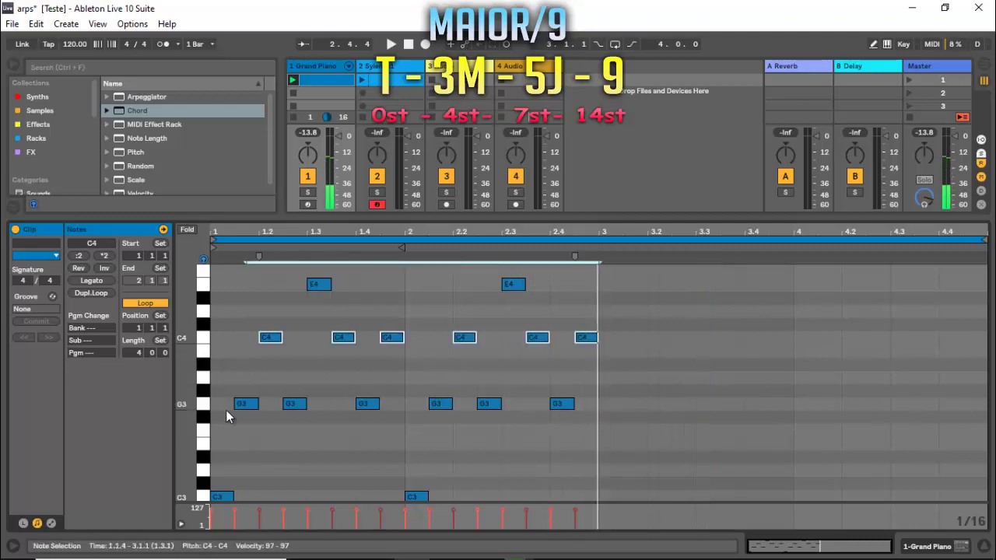
{"action": "key", "text": "Up"}
{"action": "key", "text": "Up"}
{"action": "key", "text": "space"}
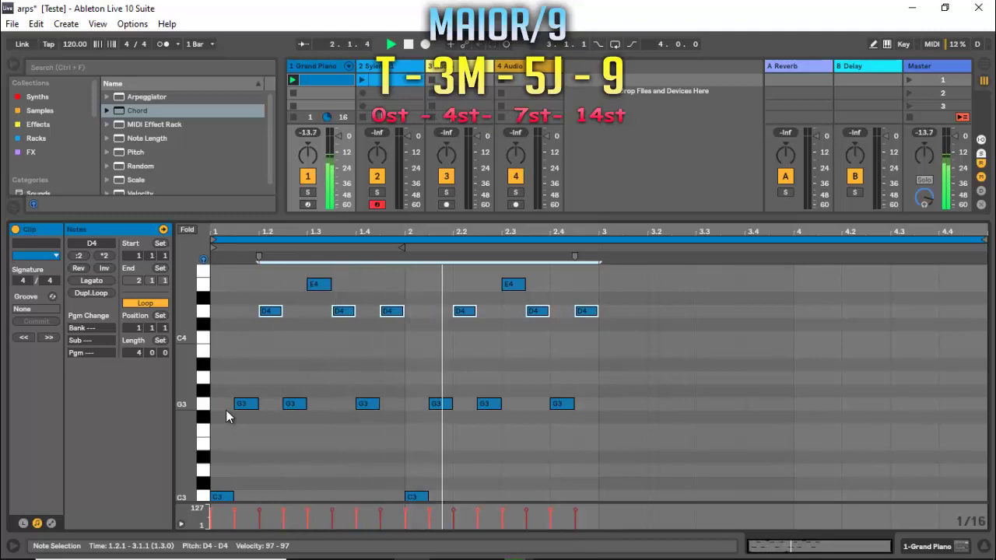
{"action": "key", "text": "space"}
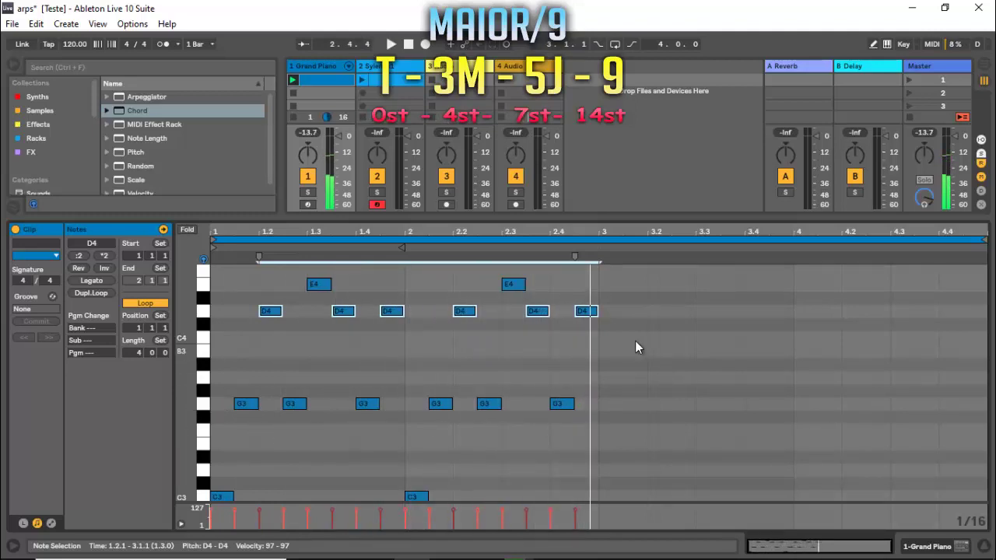
Step: Add eighth notes A2 at 3.1.1, E3 at 3.1.3 and A3 at 3.2.1
{"action": "scroll", "coordinate": [616, 342], "scroll_direction": "down", "scroll_amount": 2}
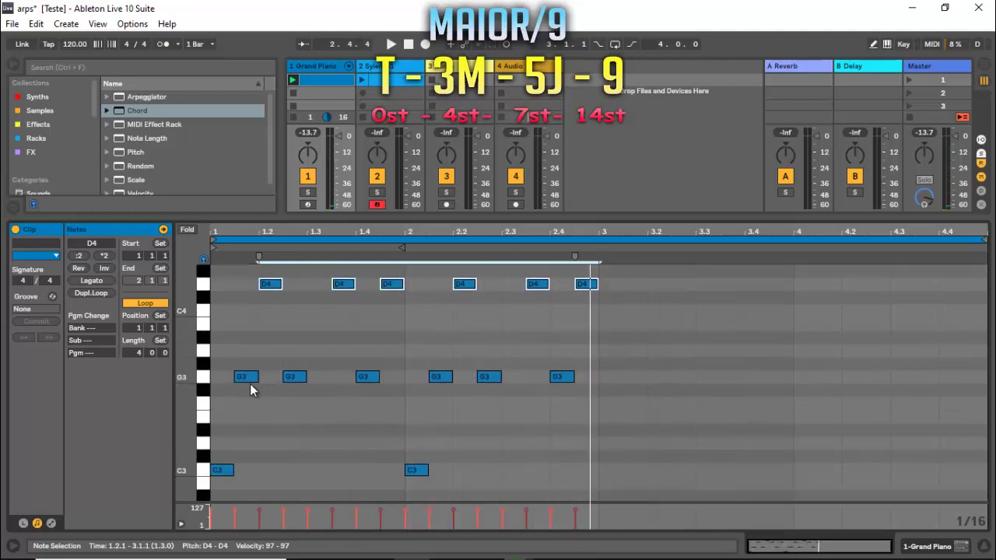
{"action": "left_click_drag", "start_coordinate": [189, 386], "coordinate": [177, 386]}
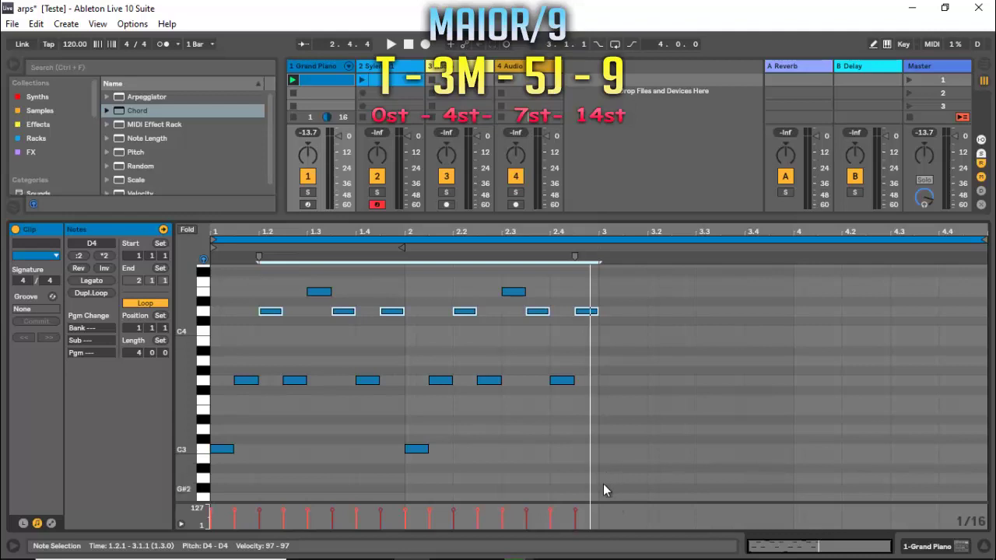
{"action": "double_click", "coordinate": [602, 478]}
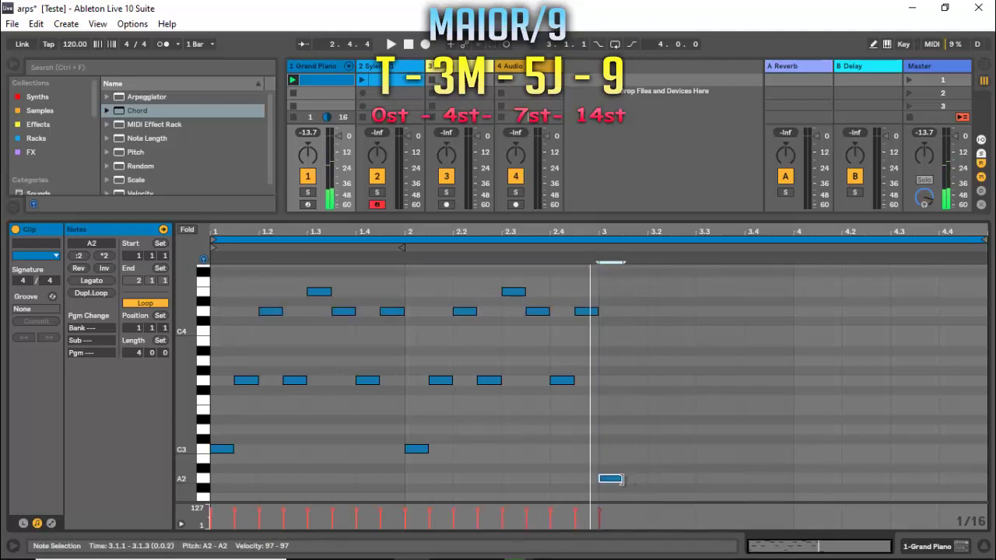
{"action": "left_click_drag", "start_coordinate": [611, 478], "coordinate": [621, 478]}
{"action": "double_click", "coordinate": [634, 430]}
{"action": "left_click_drag", "start_coordinate": [643, 430], "coordinate": [643, 410]}
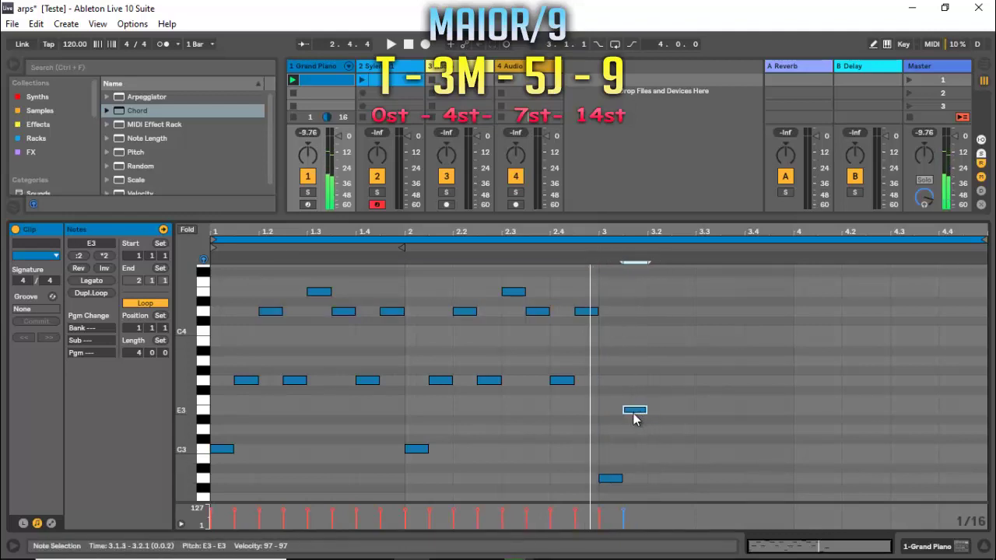
{"action": "double_click", "coordinate": [665, 370]}
{"action": "left_click_drag", "start_coordinate": [665, 370], "coordinate": [653, 361]}
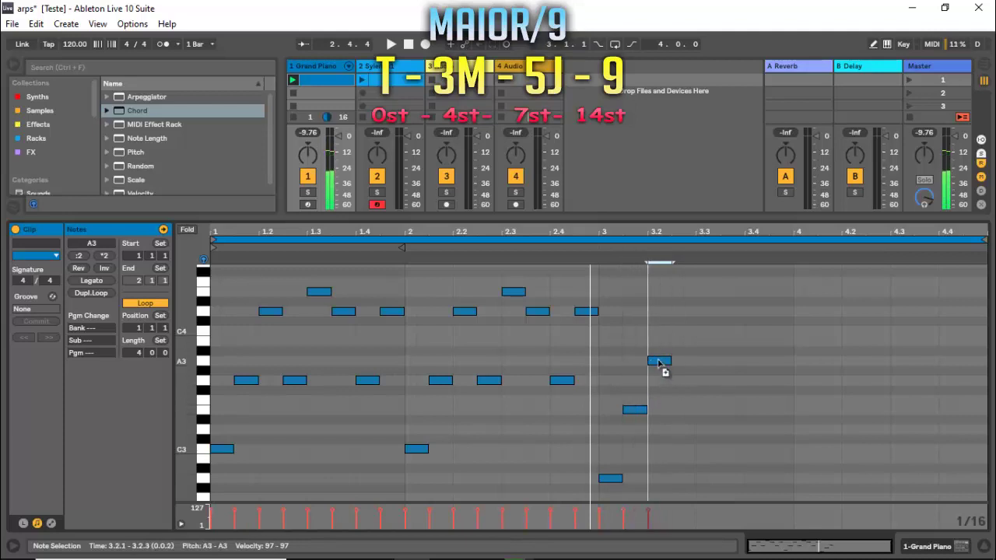
Step: Complete bar 3 with E3 at 3.2.3, C4 at 3.3.1, A3 at 3.3.3, E3 at 3.4.1 and A3 at 3.4.3, and play it
{"action": "left_click", "coordinate": [603, 481]}
{"action": "left_click", "coordinate": [652, 363]}
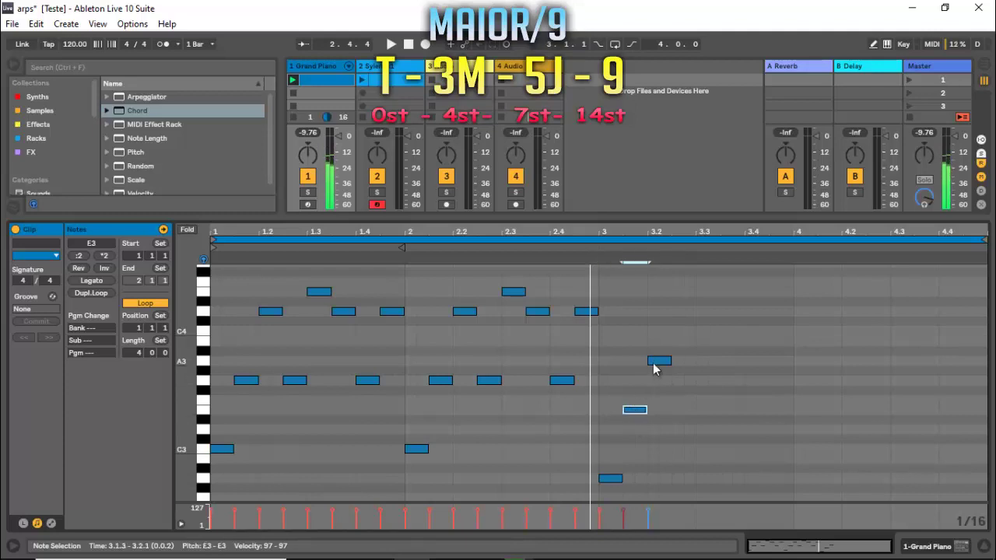
{"action": "left_click_drag", "start_coordinate": [657, 363], "coordinate": [781, 360]}
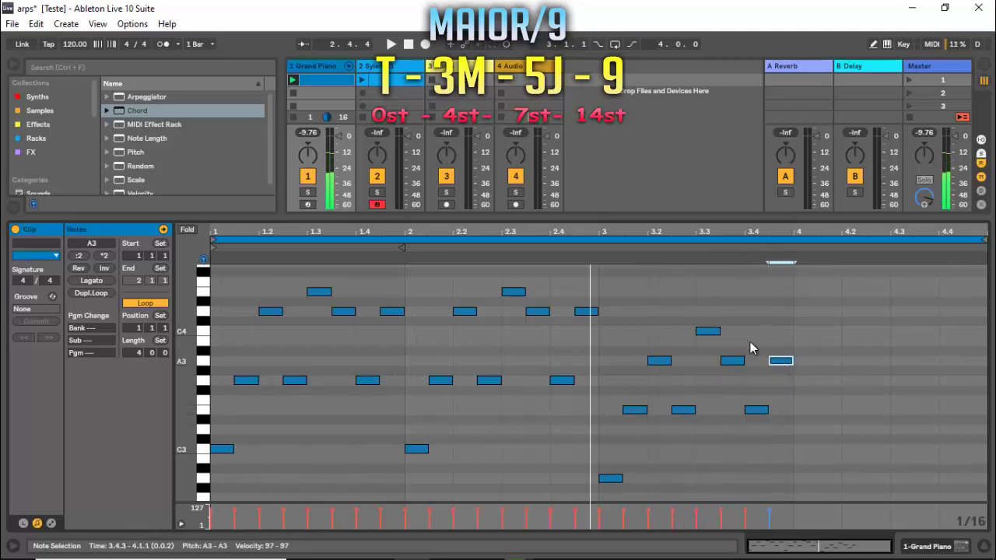
{"action": "left_click", "coordinate": [596, 248]}
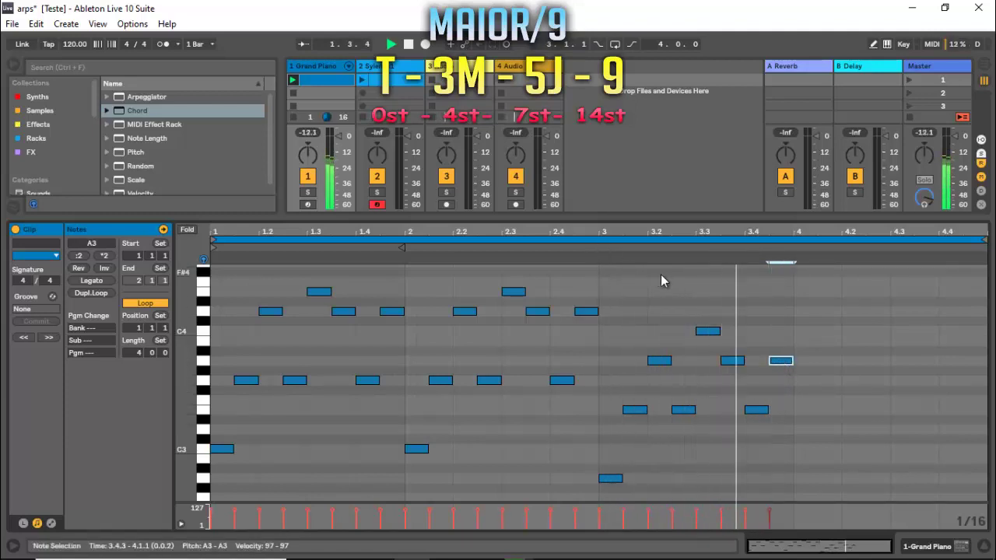
{"action": "key", "text": "space"}
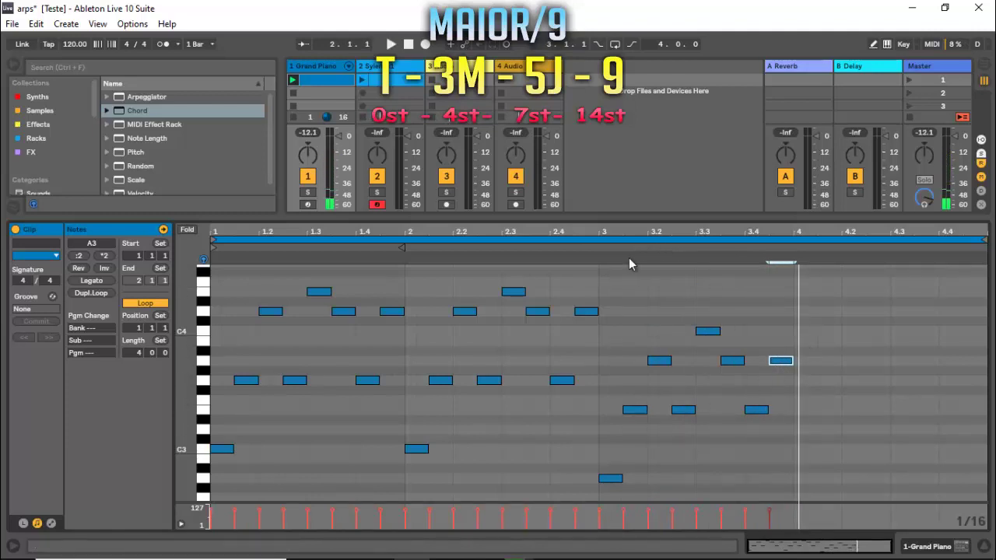
Step: Raise the three A3 notes in bar 3 two semitones to B3
{"action": "left_click_drag", "start_coordinate": [653, 349], "coordinate": [815, 381]}
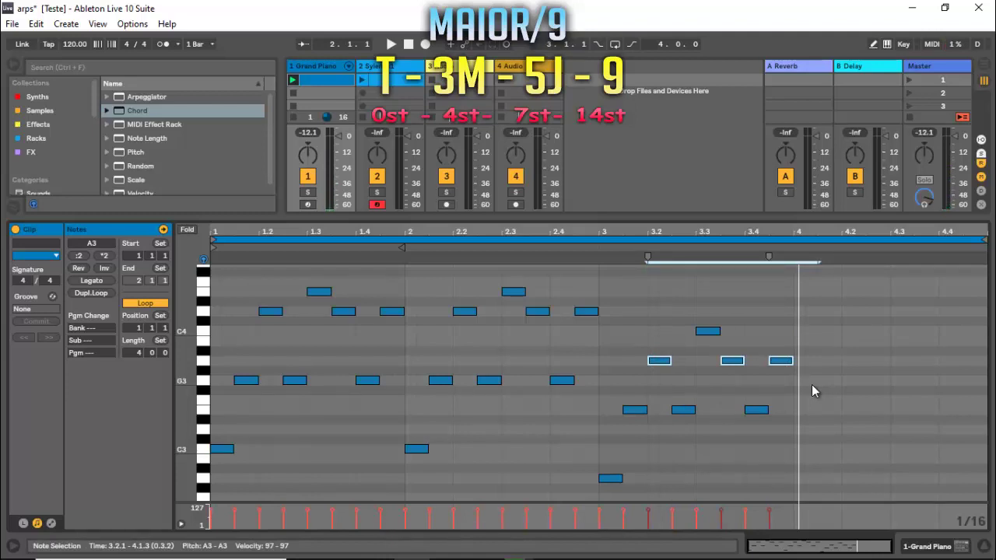
{"action": "key", "text": "Up"}
{"action": "key", "text": "Up"}
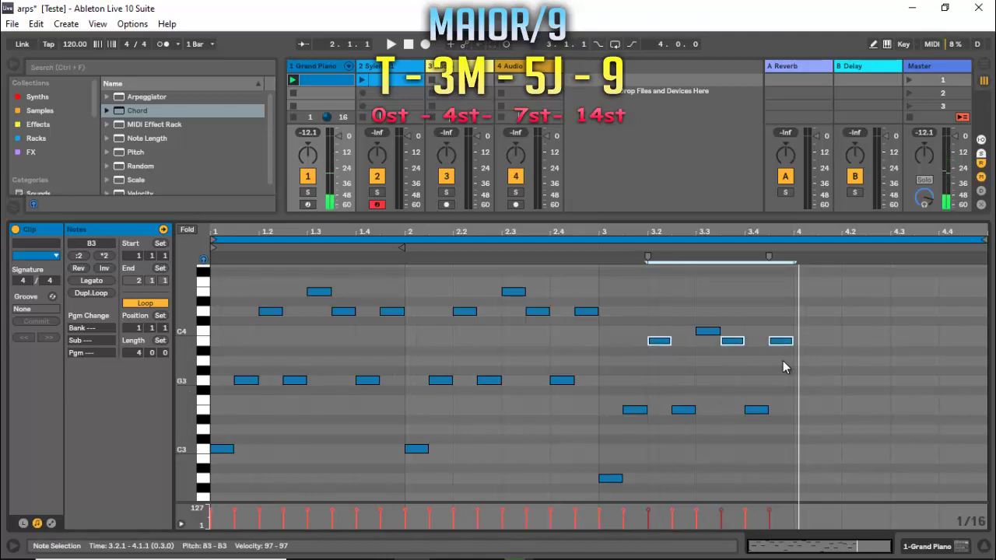
Step: Duplicate the eight notes of bar 3 into bar 4 and play the clip
{"action": "left_click_drag", "start_coordinate": [783, 307], "coordinate": [609, 485]}
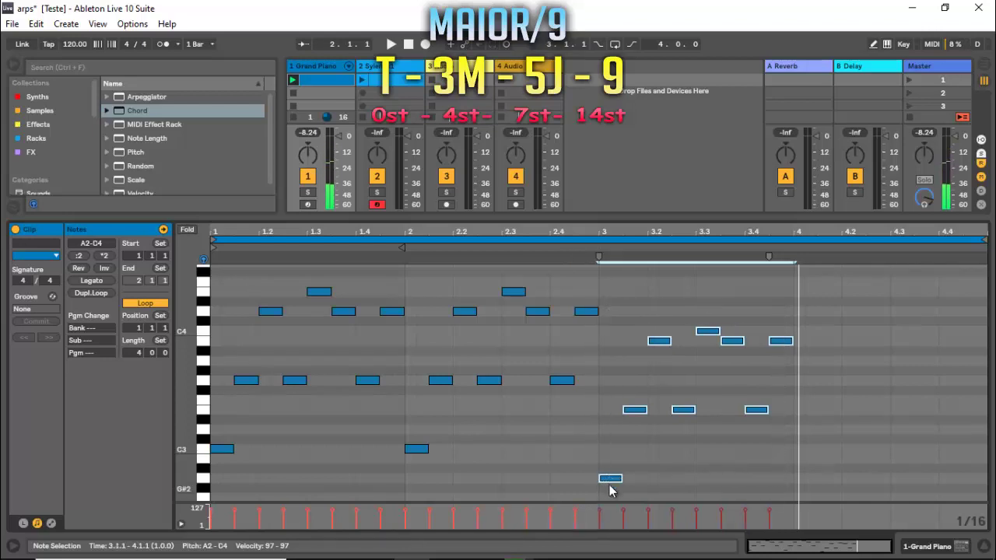
{"action": "key", "text": "ctrl+d"}
{"action": "key", "text": "space"}
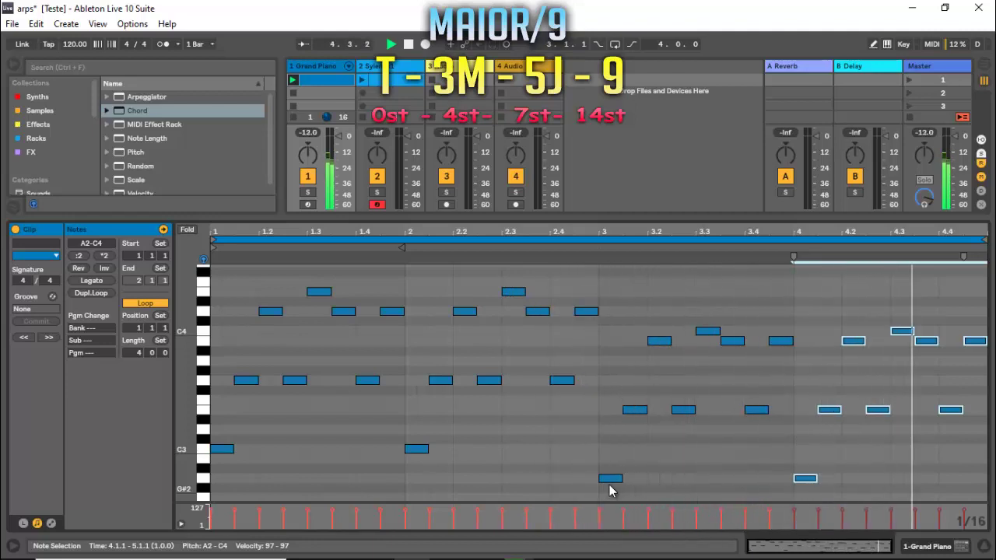
{"action": "key", "text": "space"}
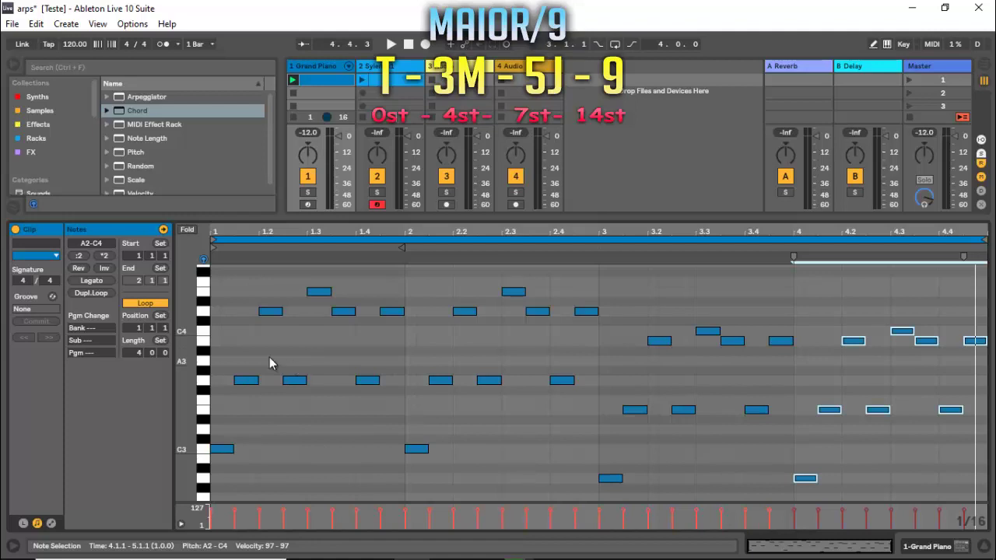
Step: Delete all notes from the four bars of the clip
{"action": "left_click_drag", "start_coordinate": [219, 289], "coordinate": [964, 500]}
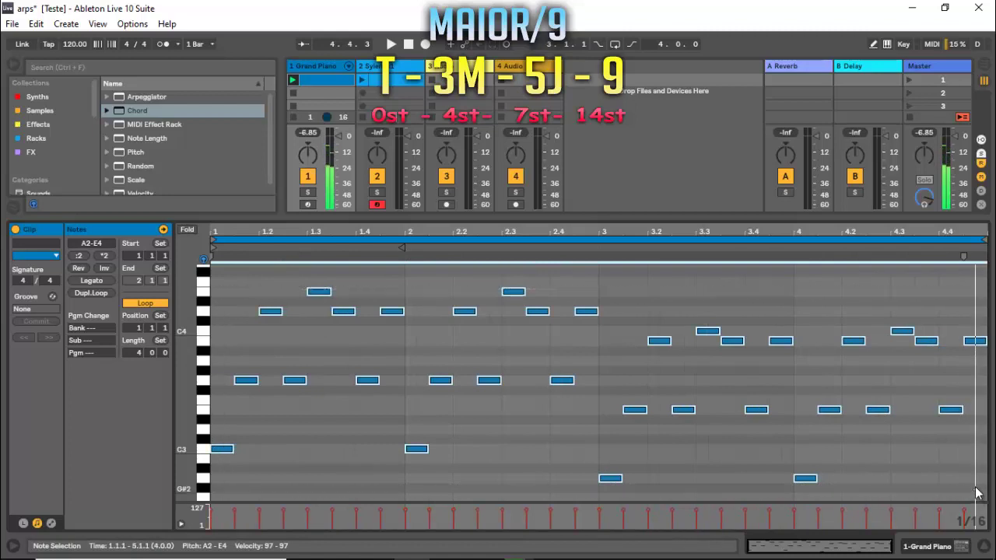
{"action": "key", "text": "Delete"}
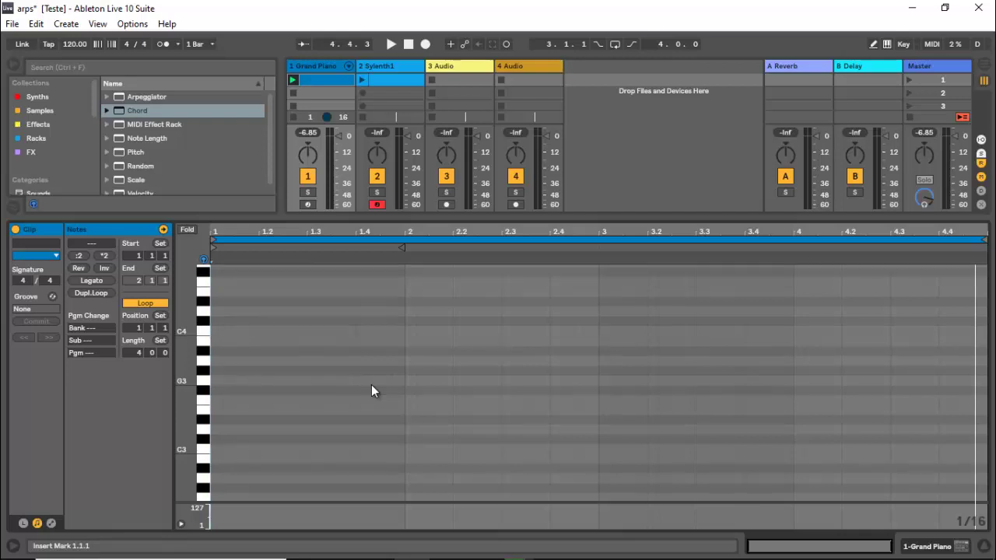
Step: Add an A3 half note from 1.1.1 to 1.3.1 and set the clip's loop length to 2 bars
{"action": "scroll", "coordinate": [239, 384], "scroll_direction": "down", "scroll_amount": 1}
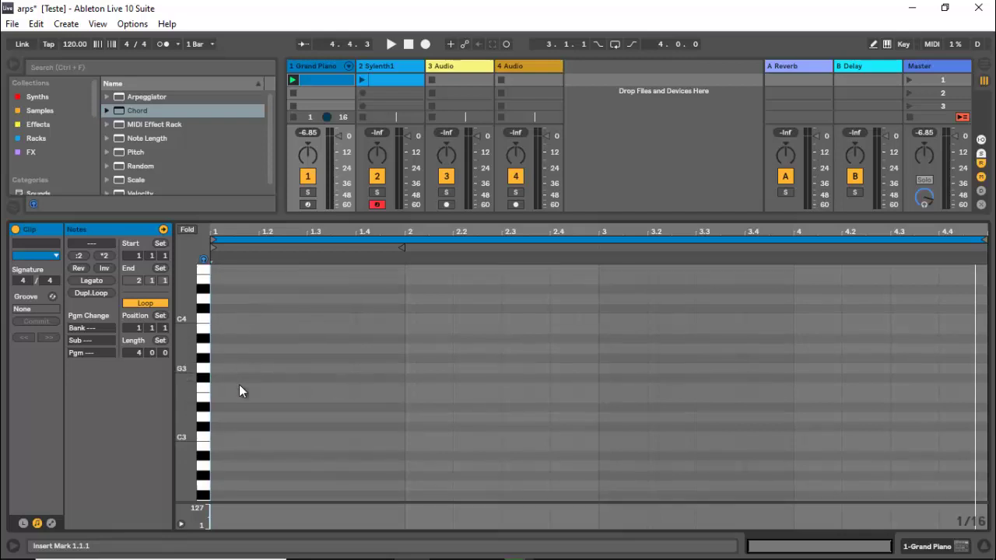
{"action": "scroll", "coordinate": [239, 386], "scroll_direction": "up", "scroll_amount": 3}
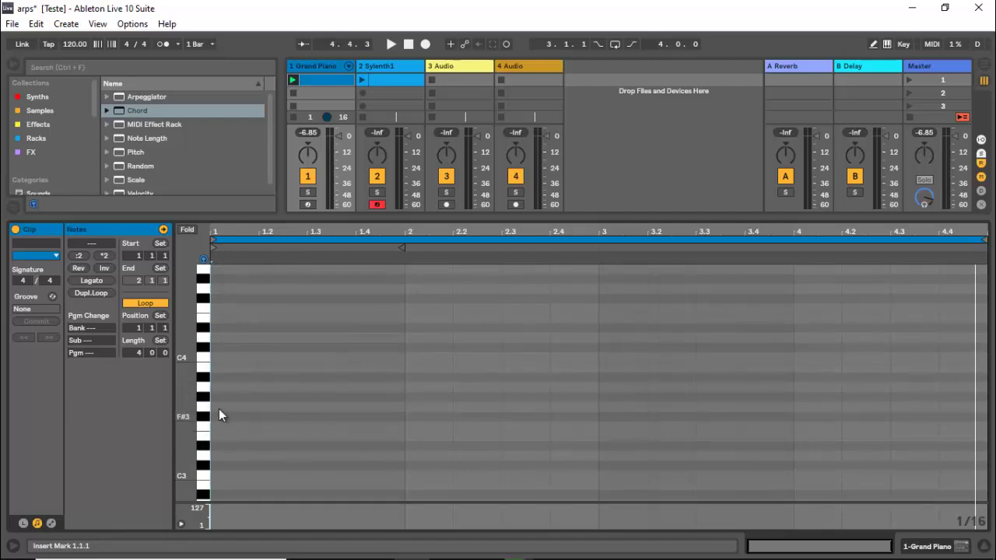
{"action": "double_click", "coordinate": [214, 387]}
{"action": "scroll", "coordinate": [139, 353], "scroll_direction": "down", "scroll_amount": 1}
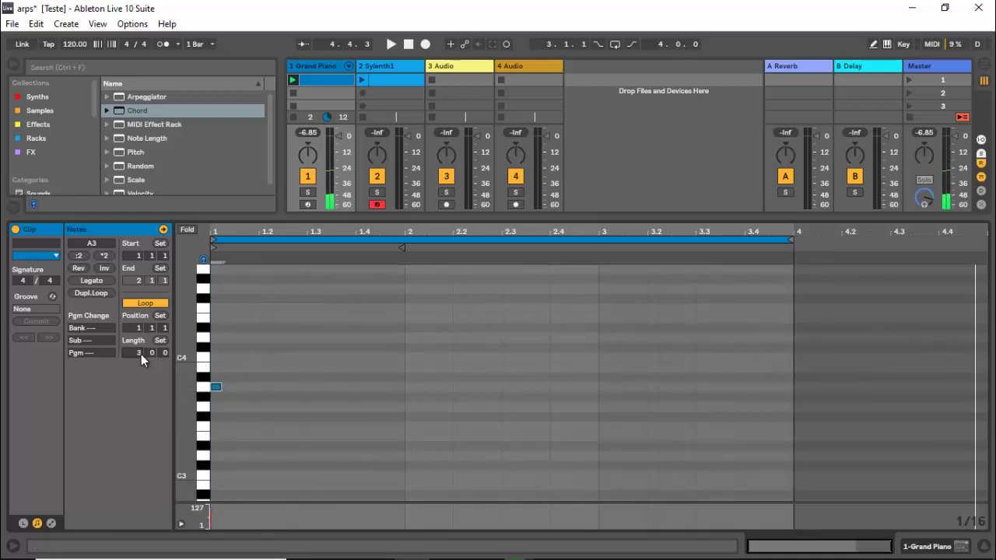
{"action": "scroll", "coordinate": [141, 354], "scroll_direction": "down", "scroll_amount": 1}
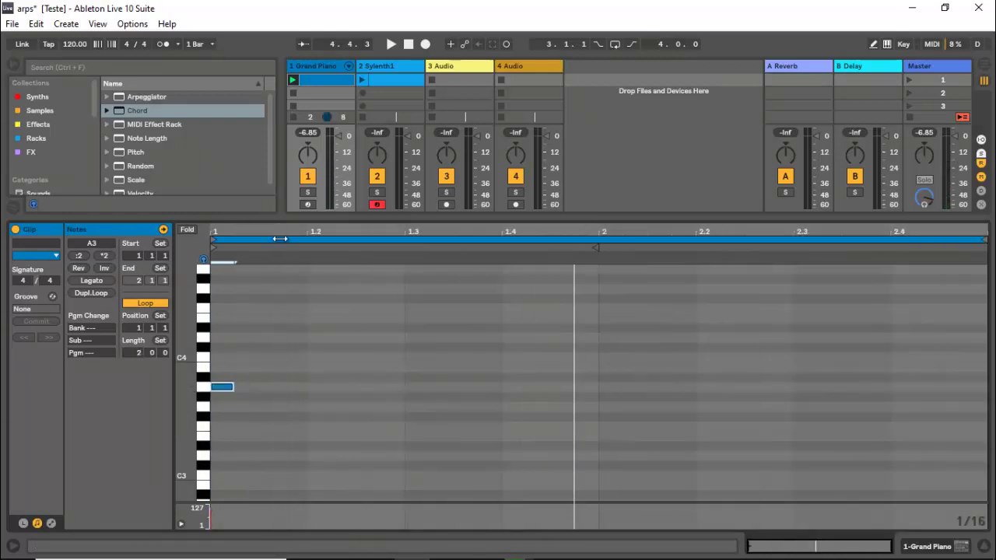
{"action": "left_click_drag", "start_coordinate": [233, 386], "coordinate": [403, 387]}
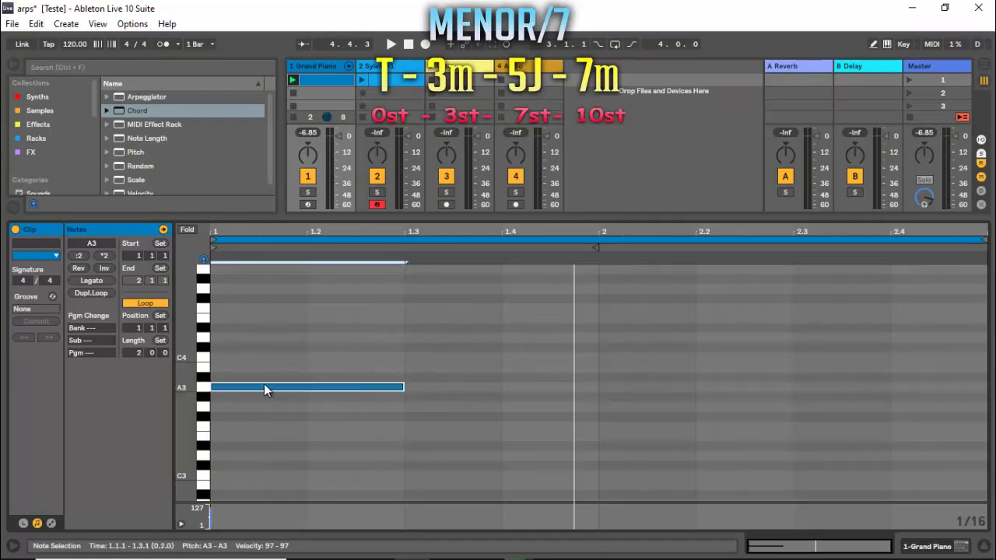
Step: Count three semitones up from A3 by sounding the piano keys, and copy the A3 note to C4
{"action": "left_click", "coordinate": [202, 388]}
{"action": "left_click", "coordinate": [203, 388]}
{"action": "left_click", "coordinate": [204, 388]}
{"action": "left_click", "coordinate": [204, 378]}
{"action": "left_click", "coordinate": [204, 369]}
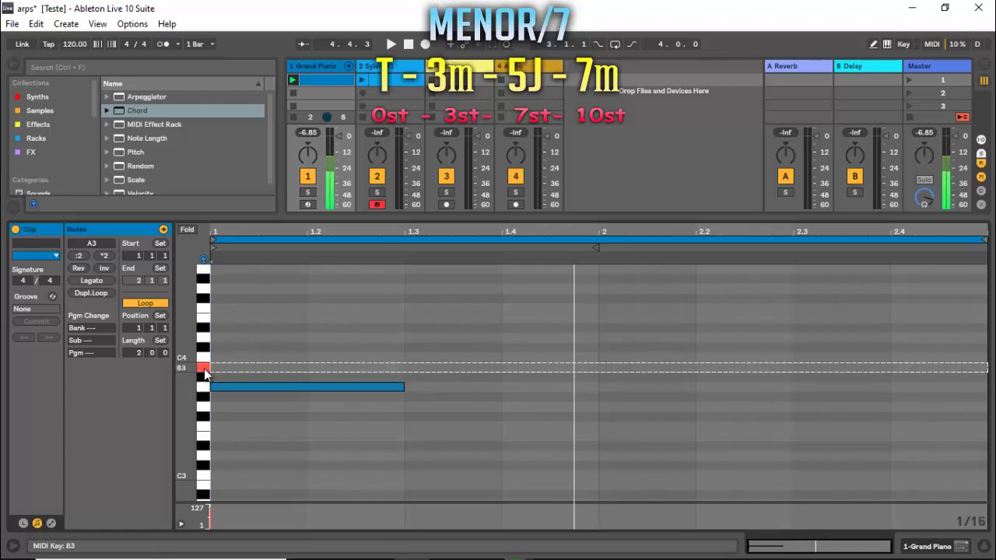
{"action": "left_click_drag", "start_coordinate": [229, 386], "coordinate": [229, 359]}
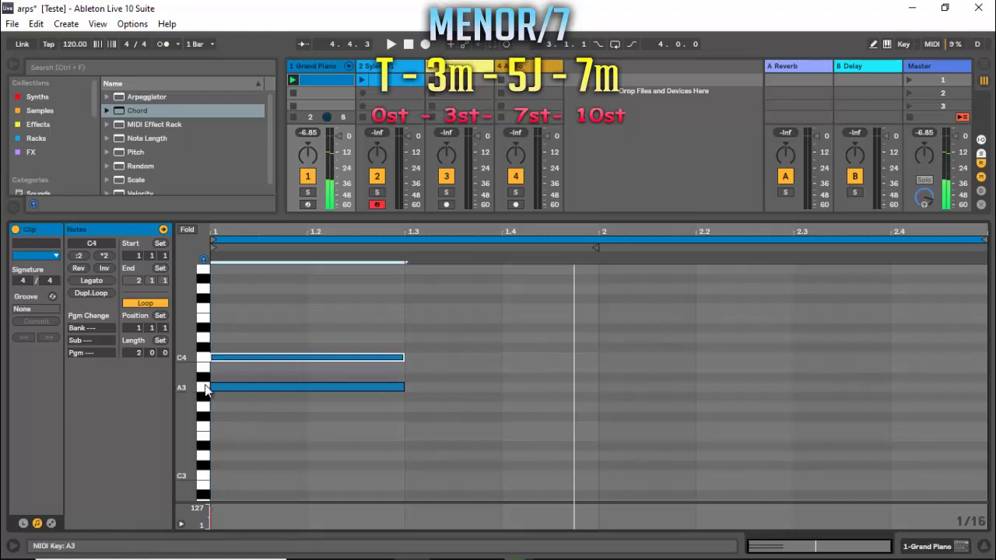
Step: Count seven semitones up from A3 by sounding the piano keys, and copy the C4 note to E4
{"action": "left_click", "coordinate": [204, 387]}
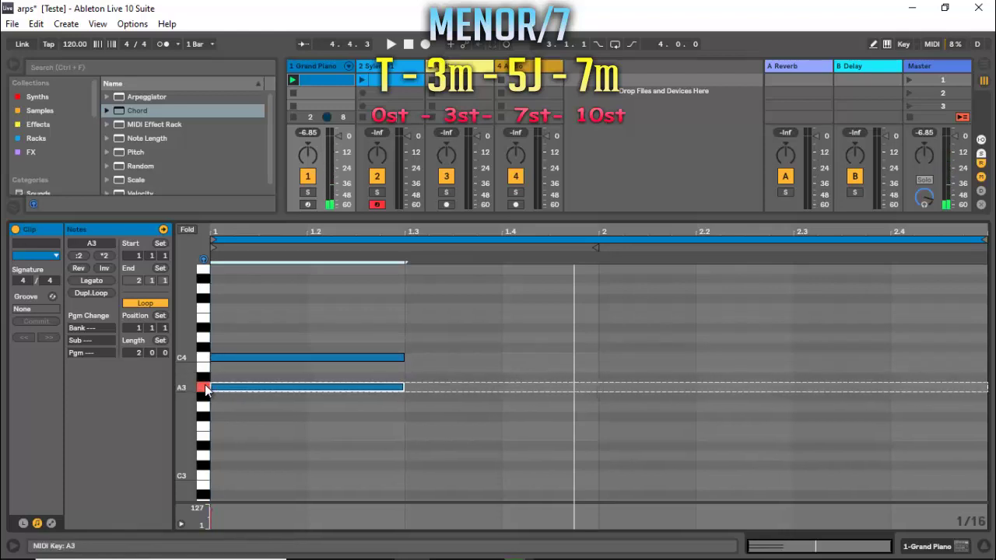
{"action": "left_click", "coordinate": [206, 378]}
{"action": "left_click", "coordinate": [205, 368]}
{"action": "left_click", "coordinate": [203, 359]}
{"action": "left_click", "coordinate": [202, 352]}
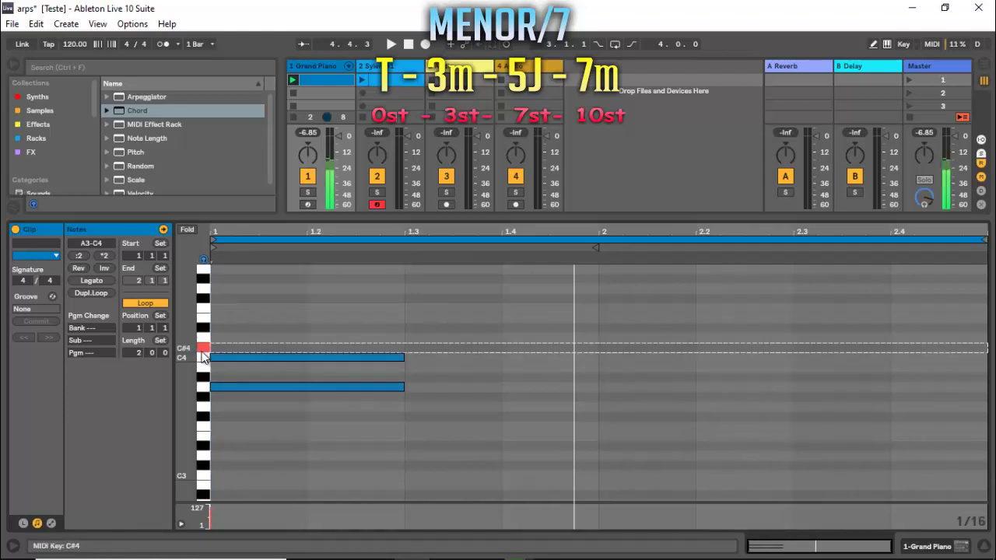
{"action": "left_click", "coordinate": [204, 340]}
{"action": "left_click", "coordinate": [203, 328]}
{"action": "left_click", "coordinate": [203, 319]}
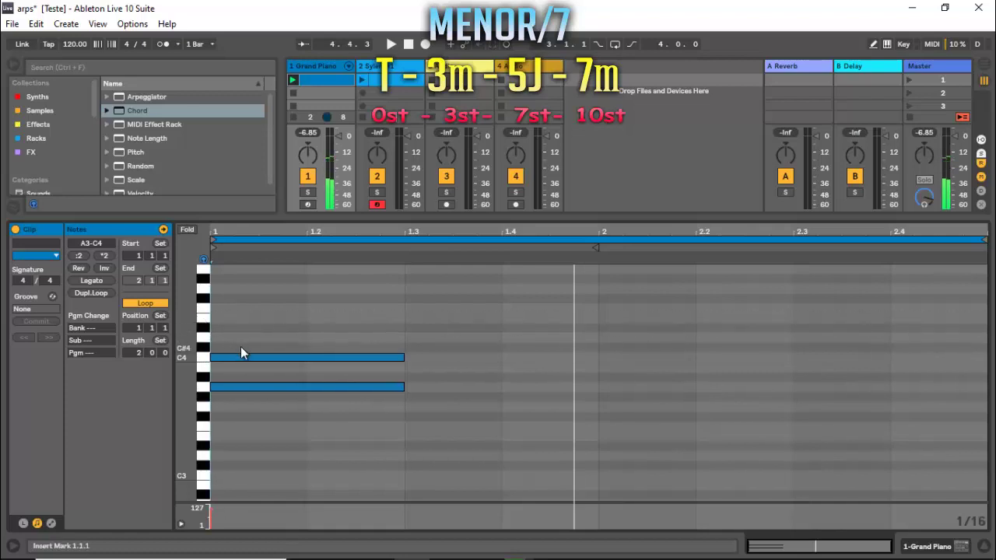
{"action": "left_click_drag", "start_coordinate": [257, 357], "coordinate": [255, 322]}
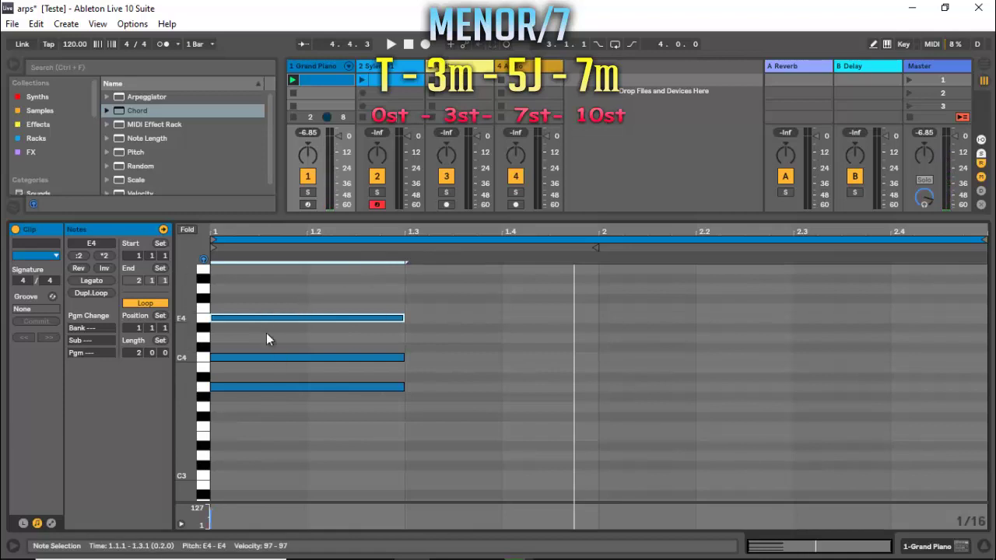
Step: Copy the E4 note to G4, ten semitones above the A3 root, as the minor seventh
{"action": "scroll", "coordinate": [301, 397], "scroll_direction": "up", "scroll_amount": 2}
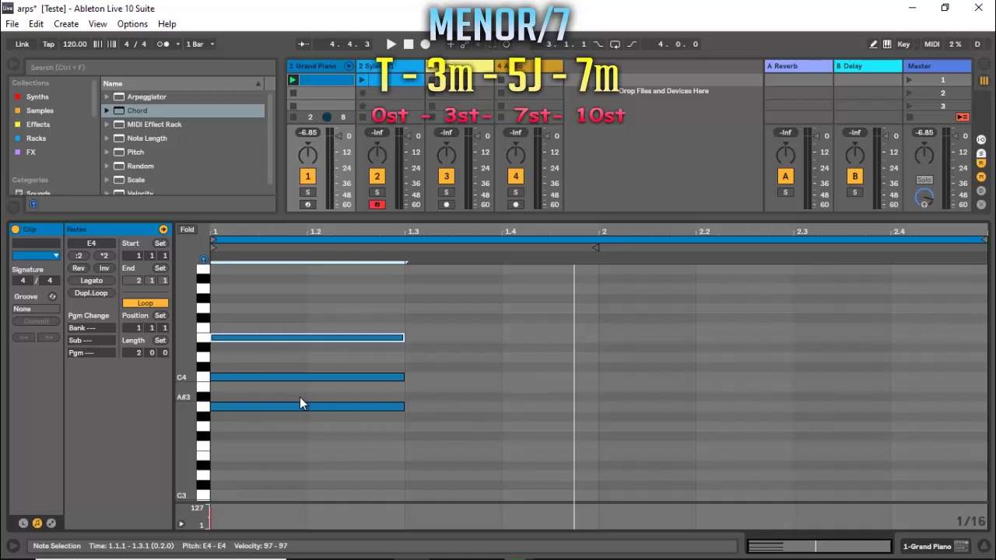
{"action": "left_click", "coordinate": [276, 406]}
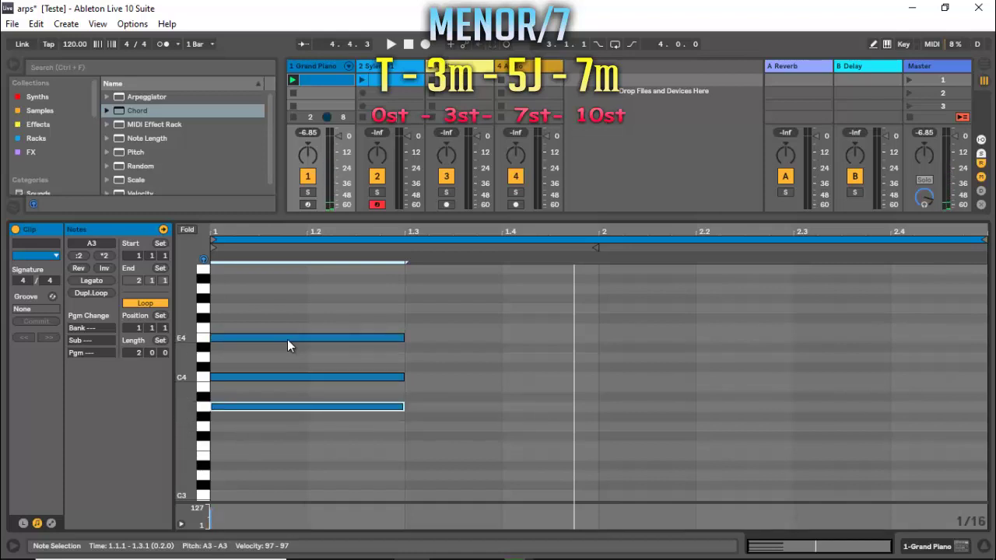
{"action": "left_click_drag", "start_coordinate": [287, 339], "coordinate": [287, 308]}
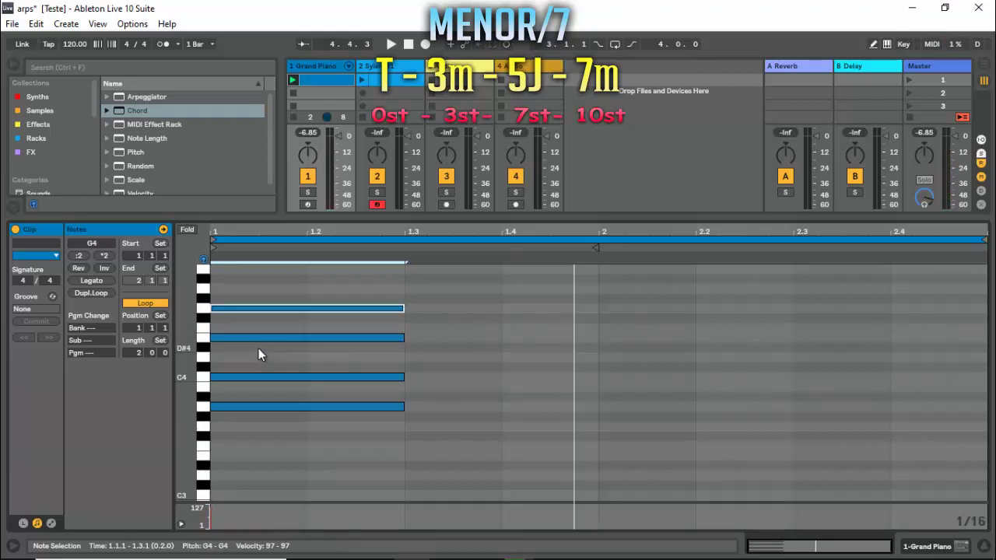
Step: Try the G4 note at A4, the root's octave, and return it to G4
{"action": "left_click_drag", "start_coordinate": [305, 308], "coordinate": [303, 288]}
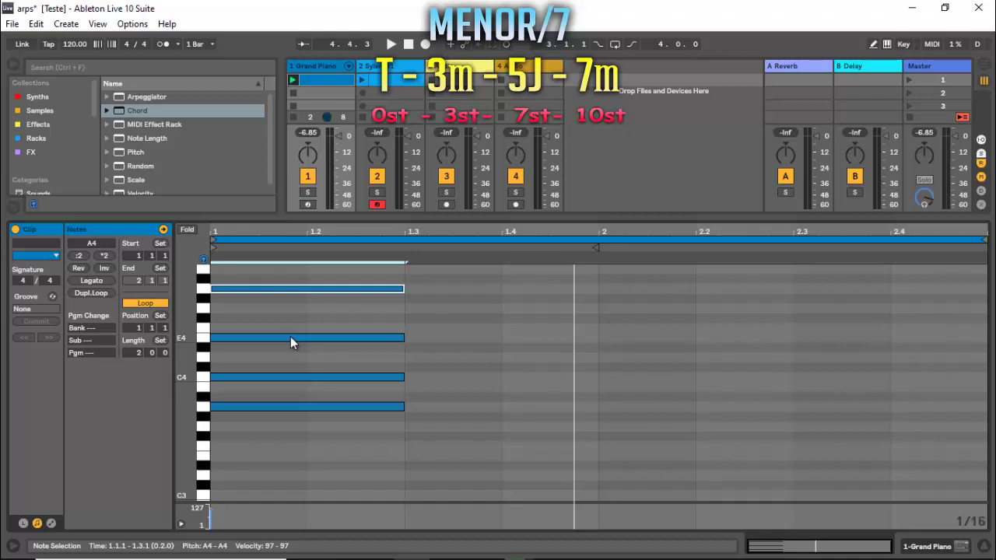
{"action": "key", "text": "Down"}
{"action": "key", "text": "Down"}
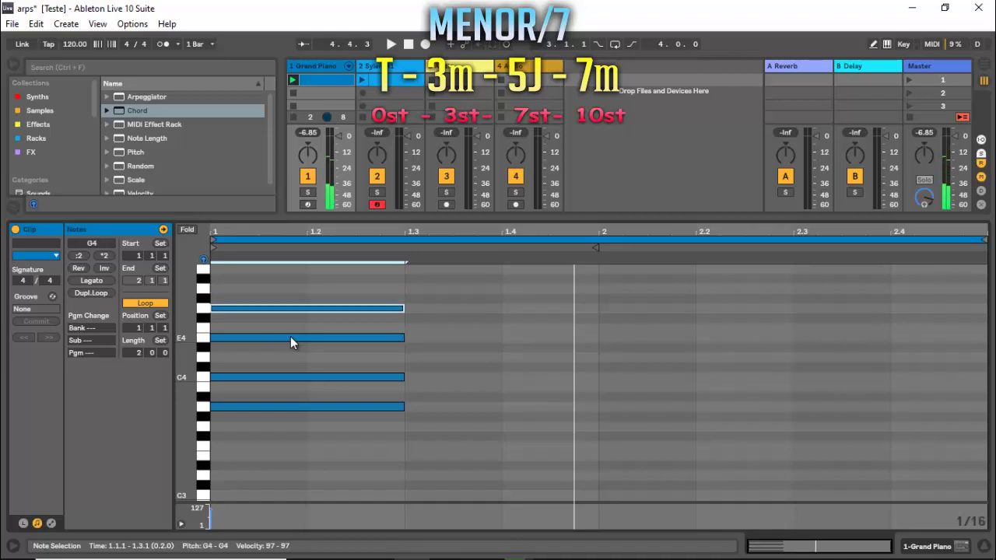
Step: Play the minor seventh chord and transpose all four notes down one octave to A2–G3
{"action": "key", "text": "space"}
{"action": "left_click_drag", "start_coordinate": [265, 292], "coordinate": [369, 427]}
{"action": "key", "text": "shift+Down"}
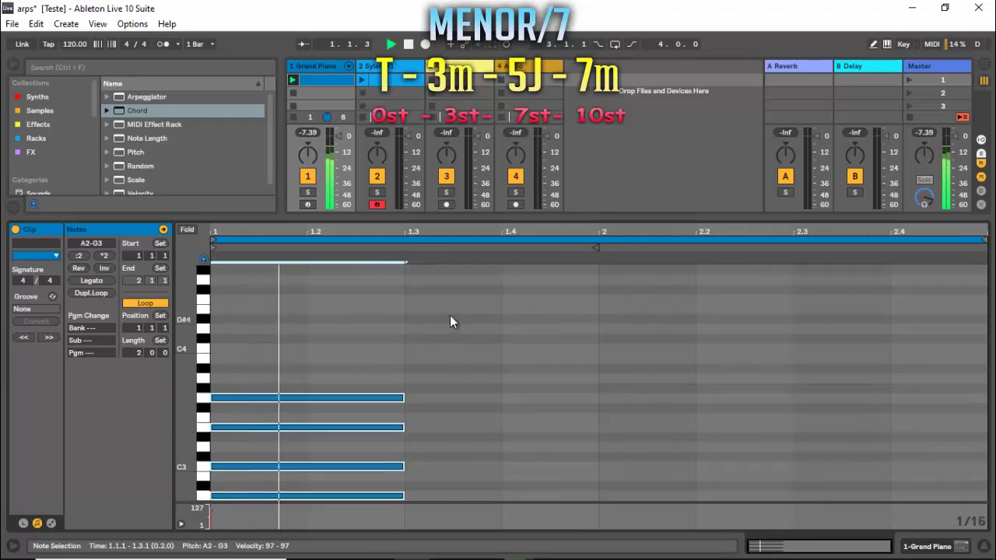
{"action": "scroll", "coordinate": [449, 315], "scroll_direction": "down", "scroll_amount": 2}
{"action": "scroll", "coordinate": [449, 316], "scroll_direction": "down", "scroll_amount": 2}
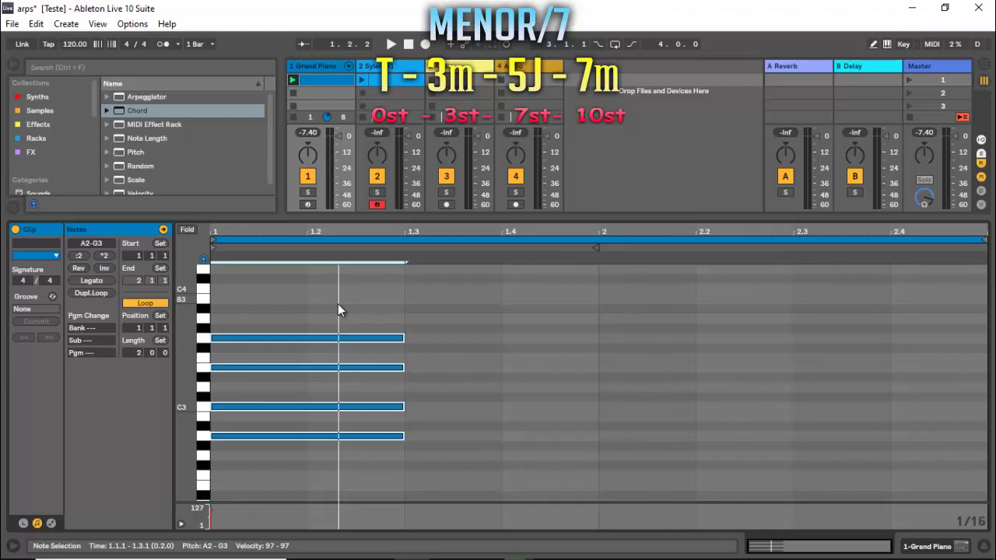
Step: Shorten the A2–G3 chord to eighth notes and repeat it every three sixteenths up to 1.4.1, auditioning the rhythm
{"action": "left_click_drag", "start_coordinate": [404, 434], "coordinate": [510, 437]}
{"action": "key", "text": "space"}
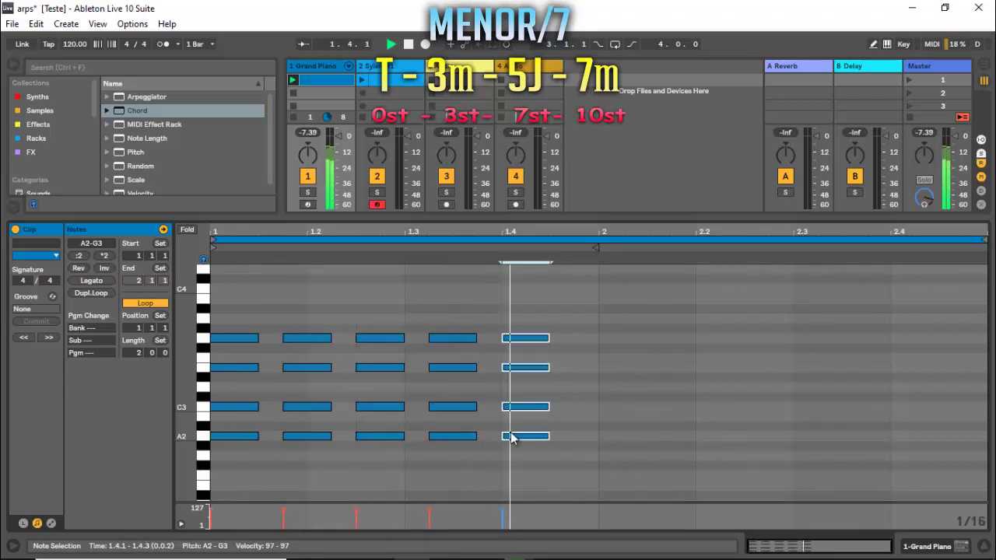
{"action": "key", "text": "space"}
{"action": "left_click_drag", "start_coordinate": [520, 442], "coordinate": [552, 439]}
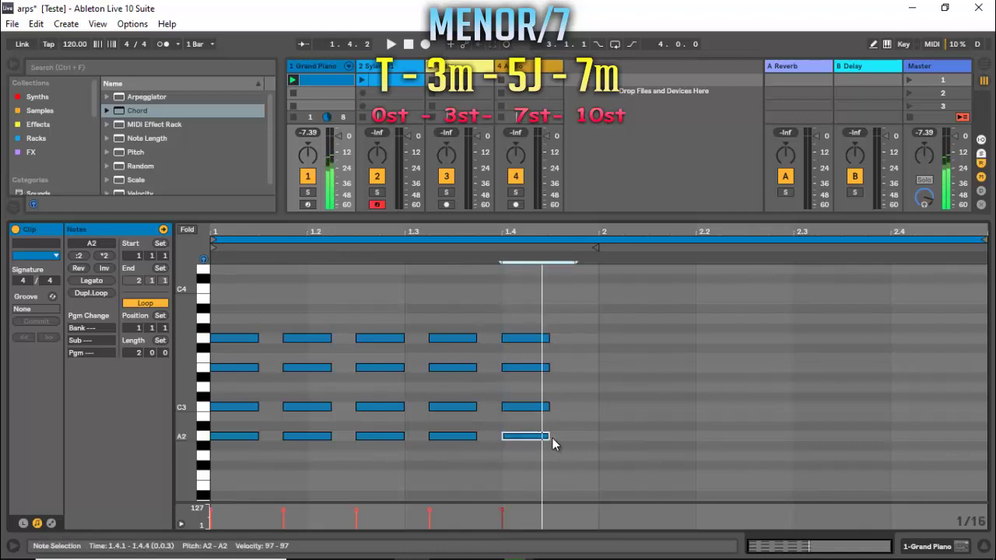
Step: Copy the chord at 1.4.1 to 1.4.3, and copy all of bar 1 to bar 2 transposed down to E2–D3
{"action": "left_click_drag", "start_coordinate": [580, 307], "coordinate": [516, 458]}
{"action": "left_click_drag", "start_coordinate": [522, 437], "coordinate": [574, 442]}
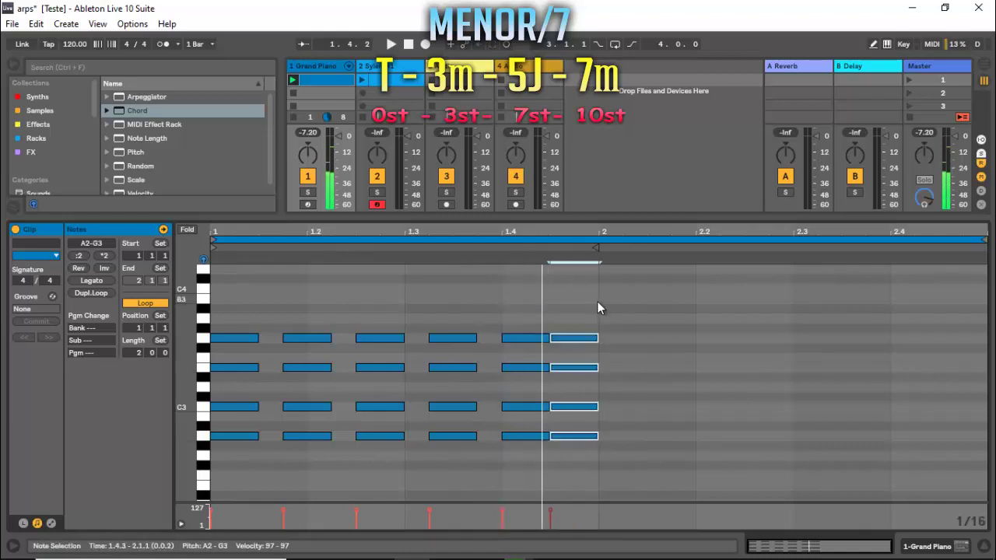
{"action": "left_click_drag", "start_coordinate": [597, 303], "coordinate": [625, 490]}
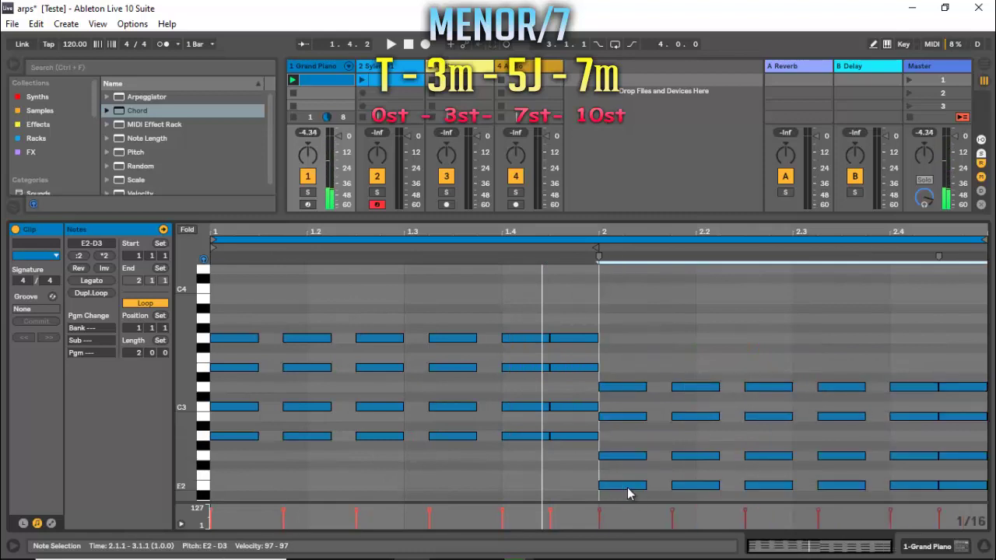
{"action": "key", "text": "space"}
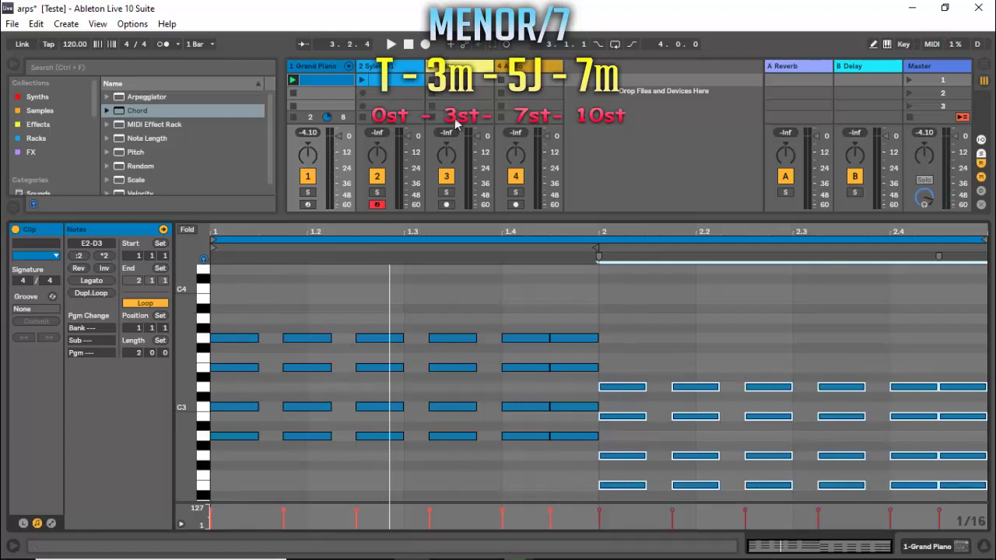
Step: Sound the A2, C3, E3 and G3 piano keys to review the root, minor third, fifth and minor seventh
{"action": "left_click", "coordinate": [203, 435]}
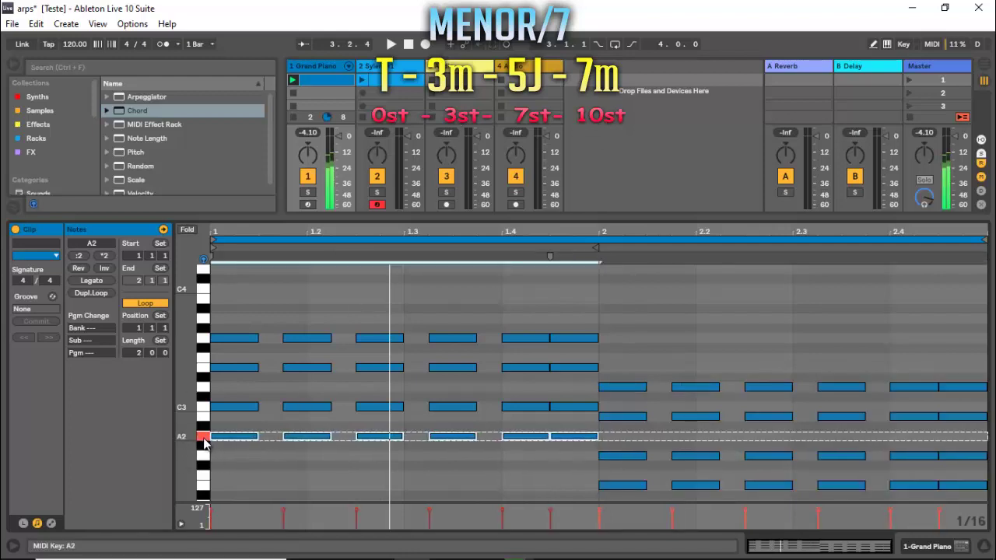
{"action": "left_click", "coordinate": [204, 406]}
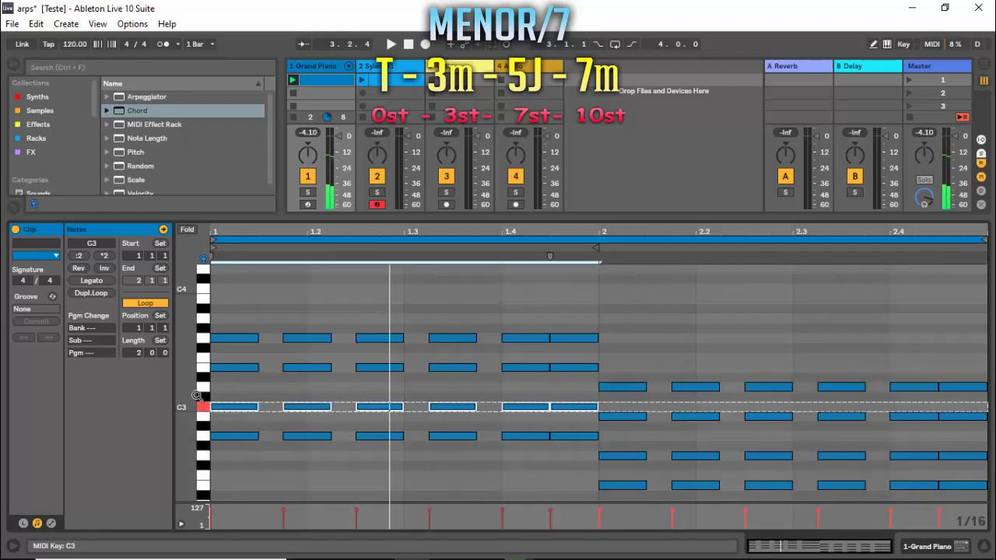
{"action": "left_click", "coordinate": [202, 367]}
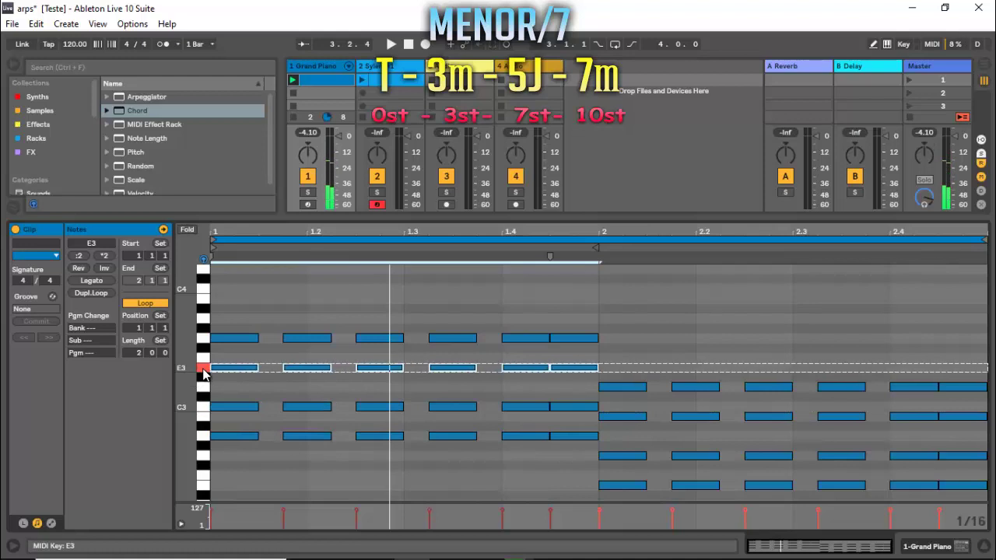
{"action": "left_click", "coordinate": [203, 339]}
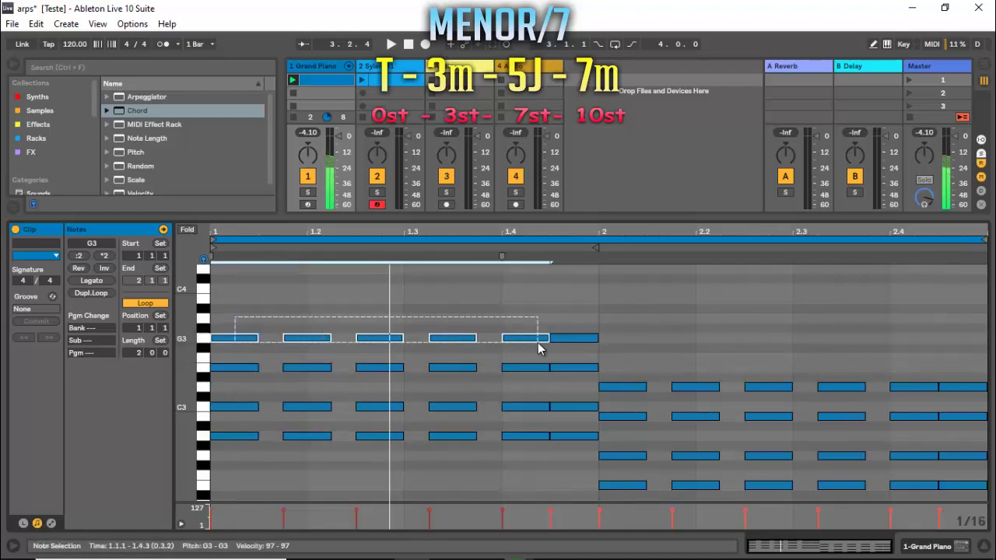
Step: Copy all the G3 notes in bar 1 to A3 to add the octave root, and play the clip
{"action": "left_click_drag", "start_coordinate": [563, 348], "coordinate": [571, 327]}
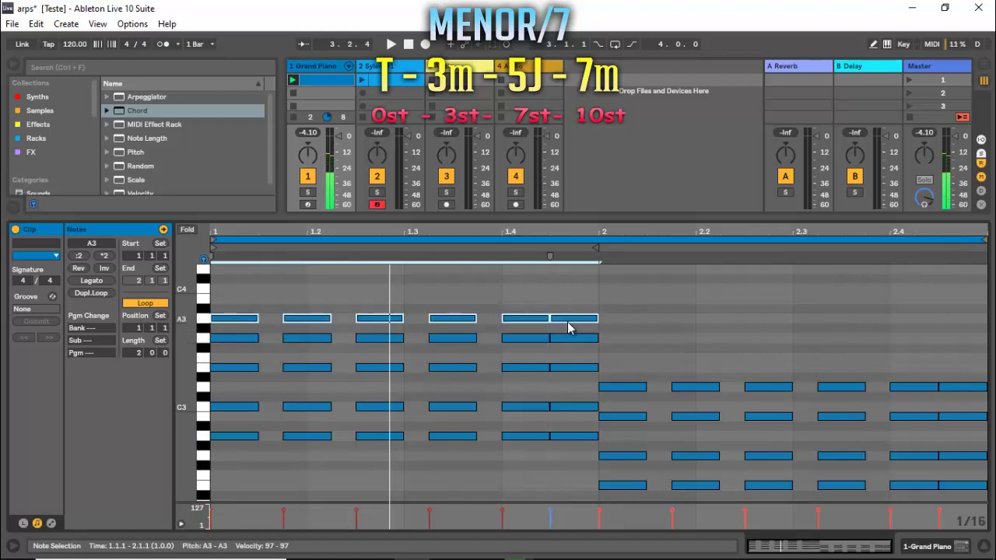
{"action": "key", "text": "space"}
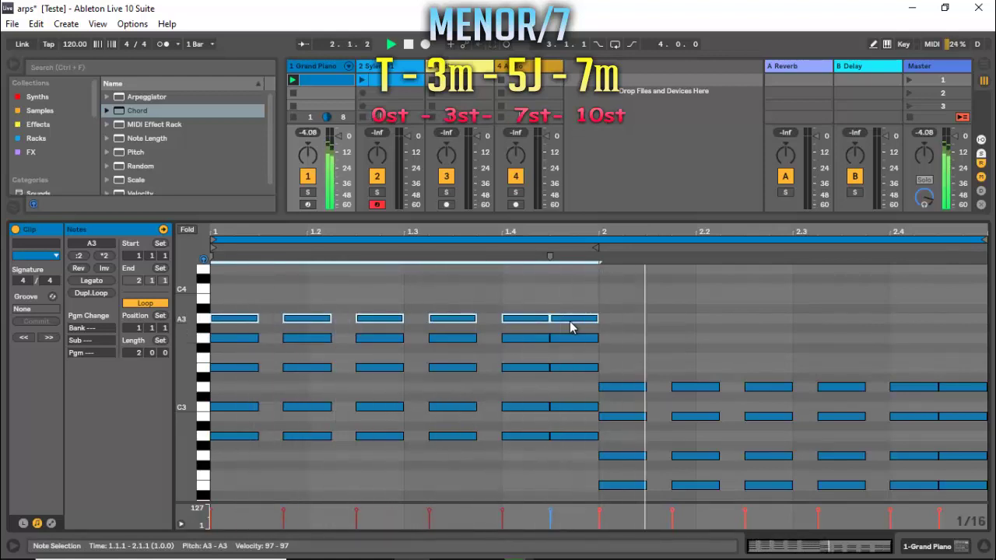
{"action": "key", "text": "space"}
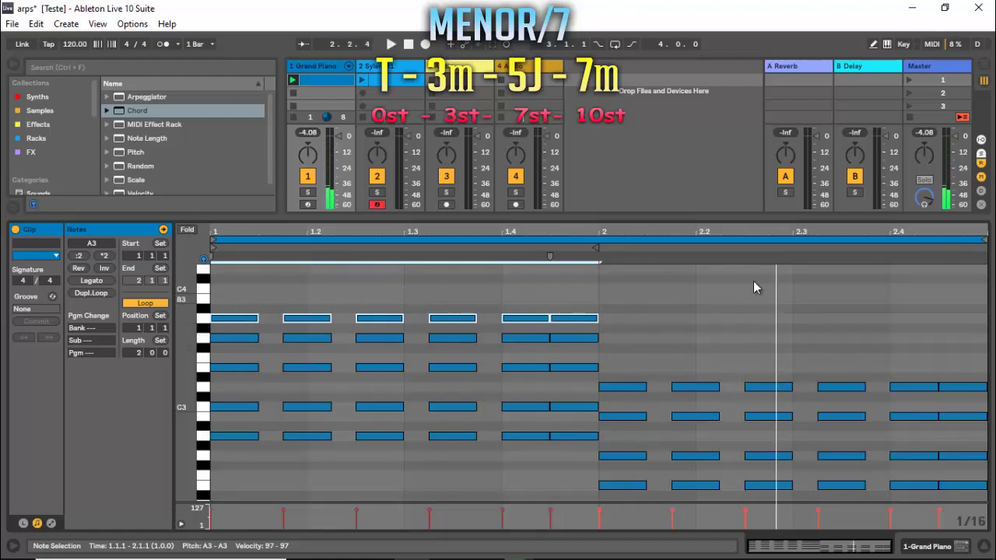
Step: Delete all the notes in both bars of the clip
{"action": "left_click_drag", "start_coordinate": [944, 296], "coordinate": [245, 469]}
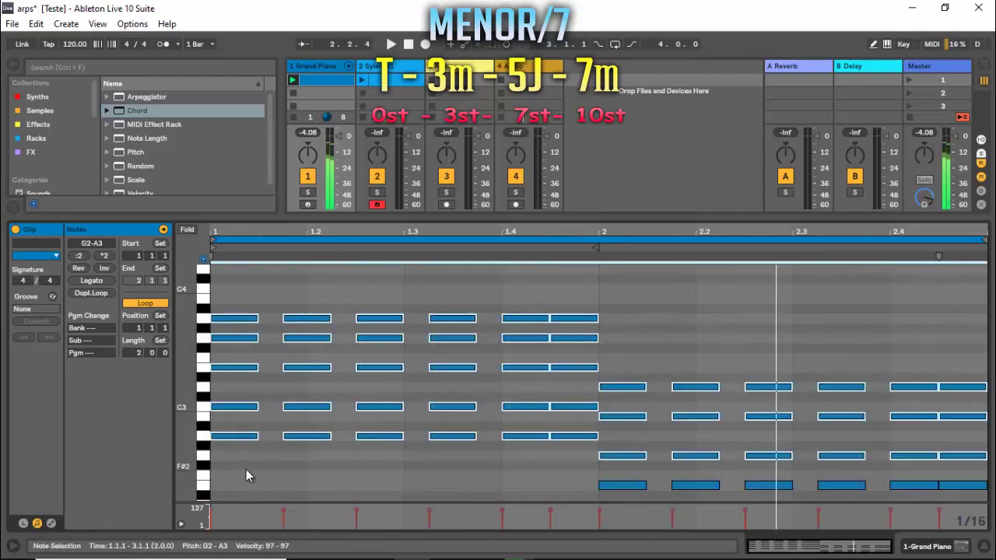
{"action": "key", "text": "Delete"}
{"action": "left_click_drag", "start_coordinate": [476, 398], "coordinate": [958, 500]}
{"action": "key", "text": "Delete"}
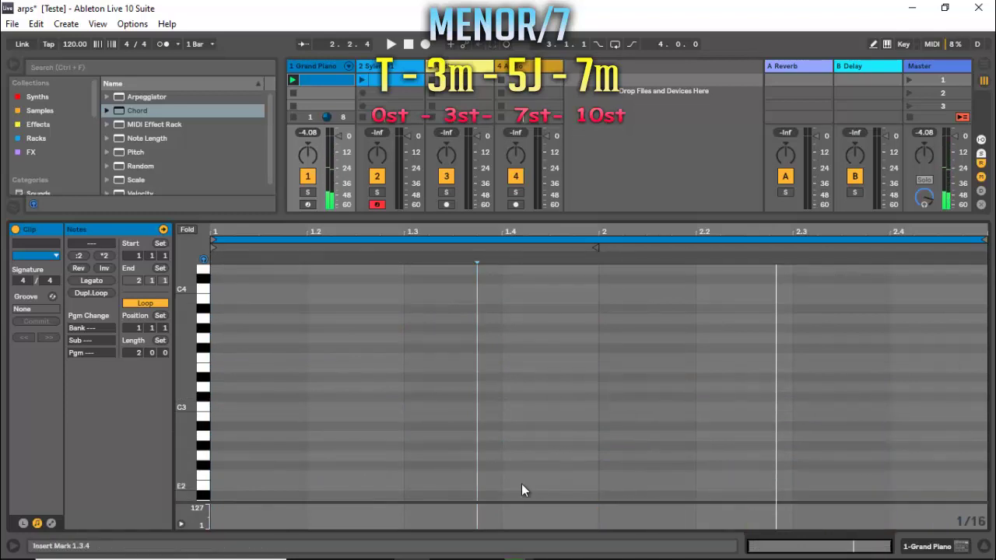
Step: Add an A2 sixteenth note at 1.1.1 and copy it to C3, E3 and G3 on the following sixteenths
{"action": "double_click", "coordinate": [216, 436]}
{"action": "mouse_move", "coordinate": [237, 434]}
{"action": "left_mouse_down"}
{"action": "mouse_move", "coordinate": [254, 435]}
{"action": "mouse_move", "coordinate": [230, 435]}
{"action": "left_mouse_up"}
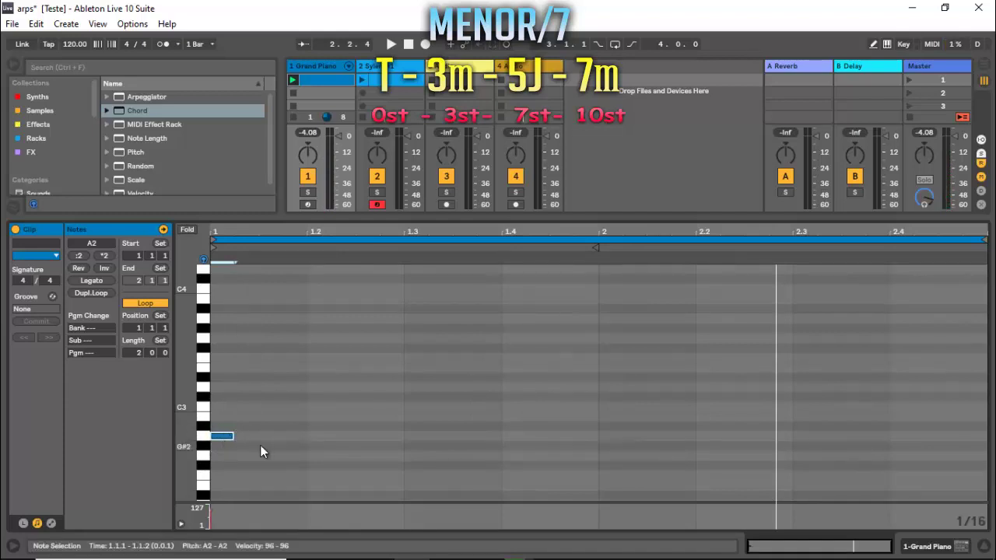
{"action": "left_click_drag", "start_coordinate": [225, 435], "coordinate": [294, 339], "text": "ctrl"}
Step: Duplicate the four-note A2–G3 arpeggio three times to fill bar 1, and play it
{"action": "left_click_drag", "start_coordinate": [299, 304], "coordinate": [230, 440]}
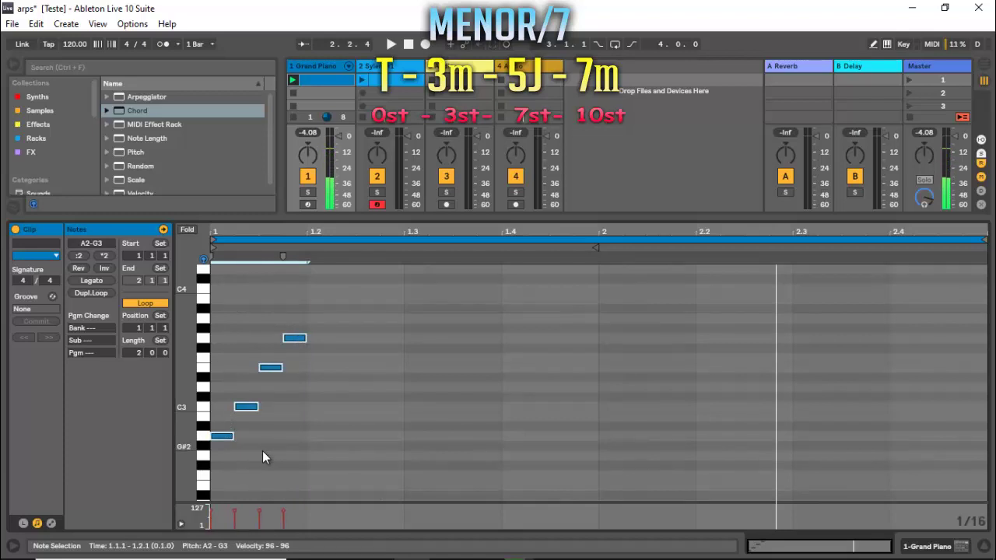
{"action": "key", "text": "ctrl+d"}
{"action": "key", "text": "ctrl+d"}
{"action": "key", "text": "ctrl+d"}
{"action": "key", "text": "space"}
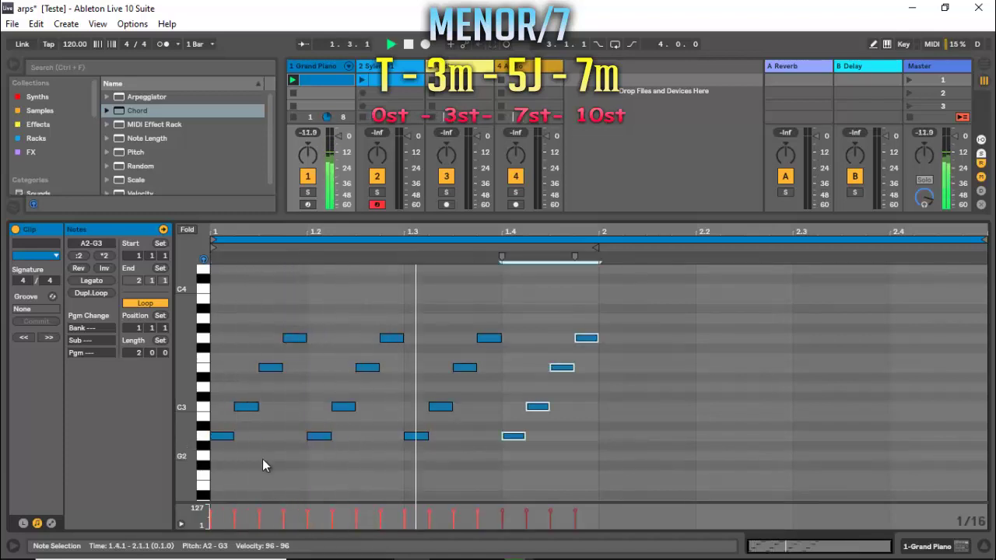
Step: Reorder the first beat of the arpeggio so E3 falls on 1.1.2 and C3 on 1.1.3, and audition the pattern
{"action": "left_click", "coordinate": [266, 424]}
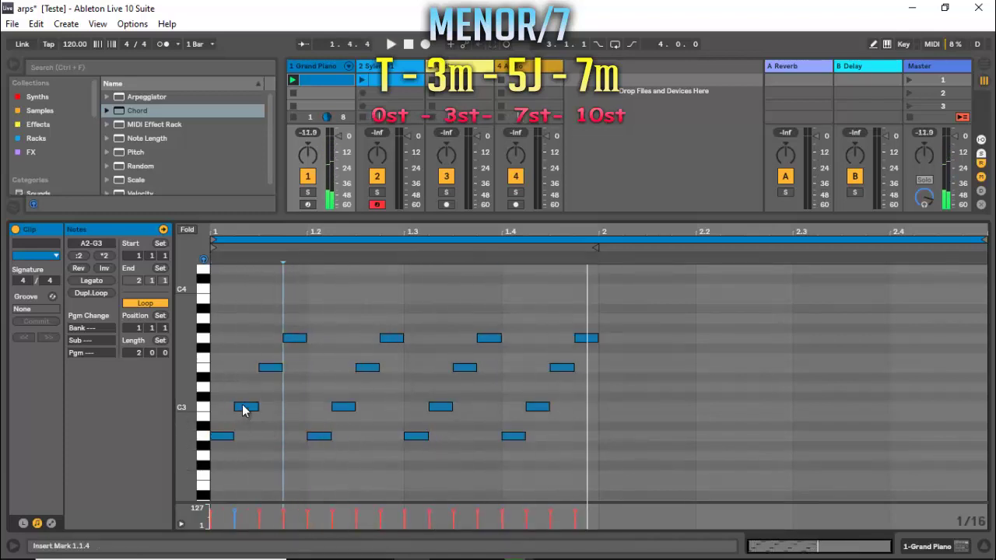
{"action": "left_click_drag", "start_coordinate": [242, 405], "coordinate": [270, 407]}
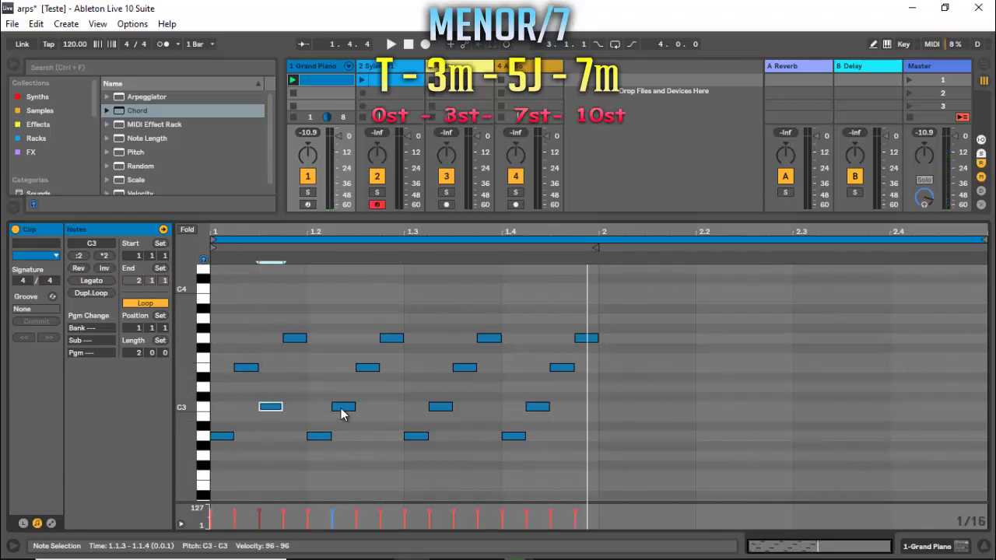
{"action": "left_click_drag", "start_coordinate": [342, 413], "coordinate": [345, 317]}
{"action": "key", "text": "space"}
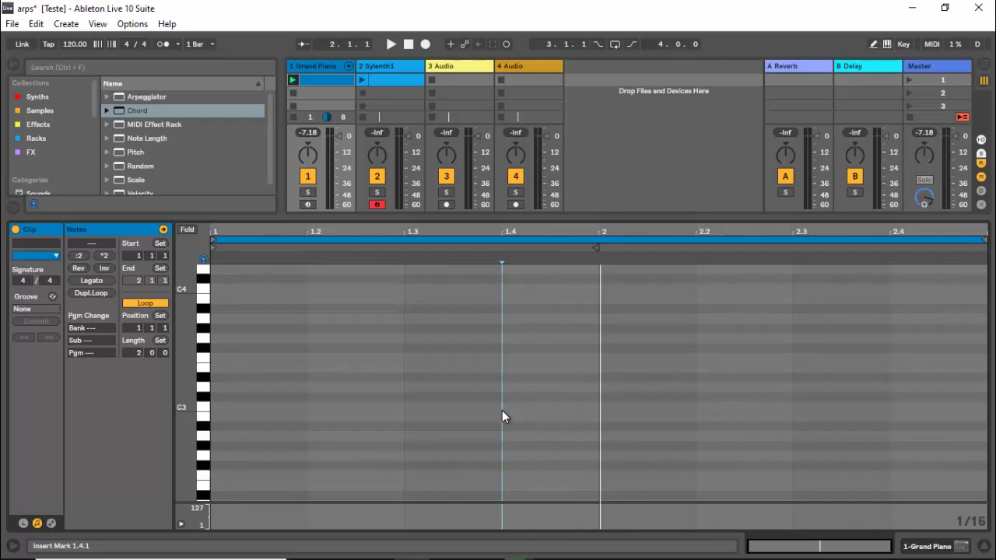
Step: Enter ascending sixteenth notes A2, C3, E3 and A3 in the first beat, and duplicate them three times to fill bar 1
{"action": "double_click", "coordinate": [219, 437]}
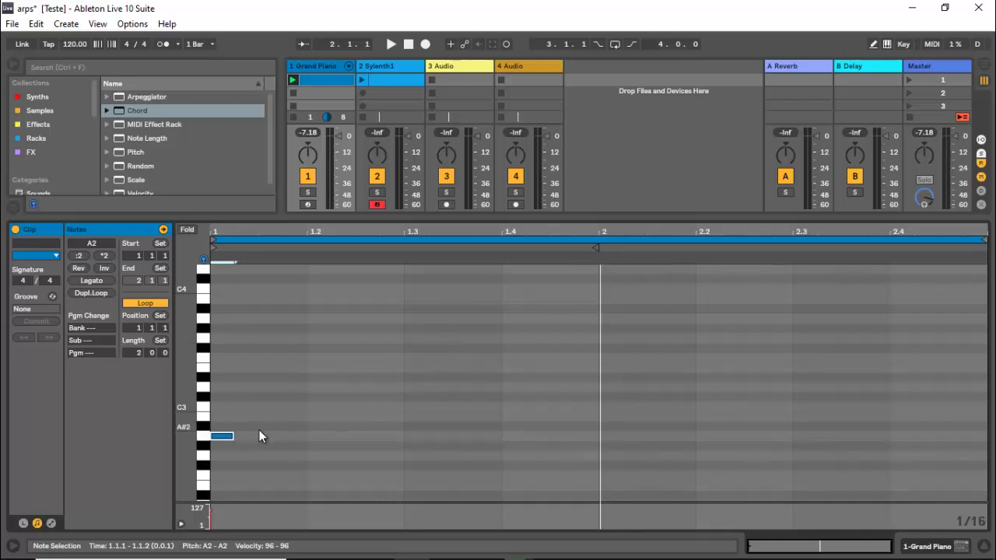
{"action": "left_click_drag", "start_coordinate": [224, 440], "coordinate": [304, 327]}
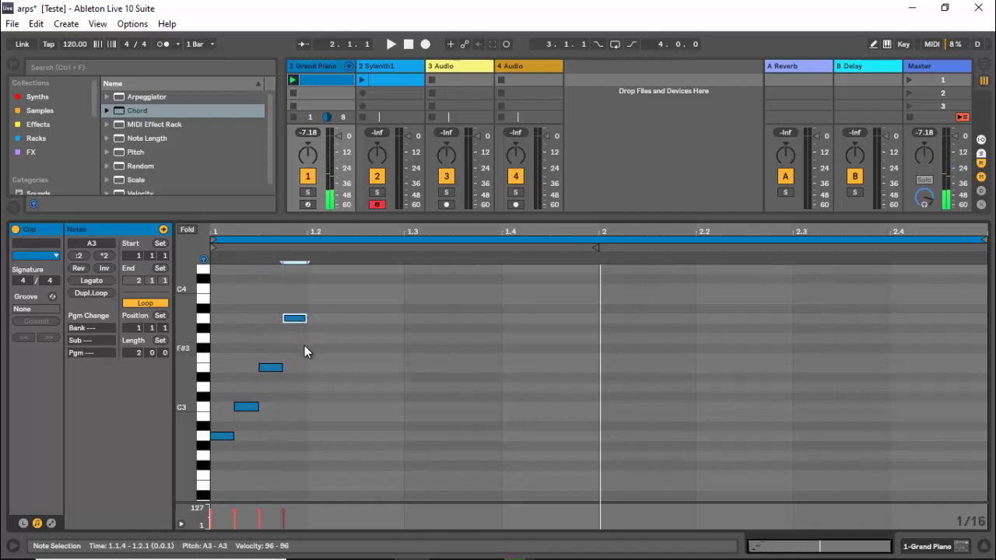
{"action": "key", "text": "ctrl+a"}
{"action": "key", "text": "ctrl+d"}
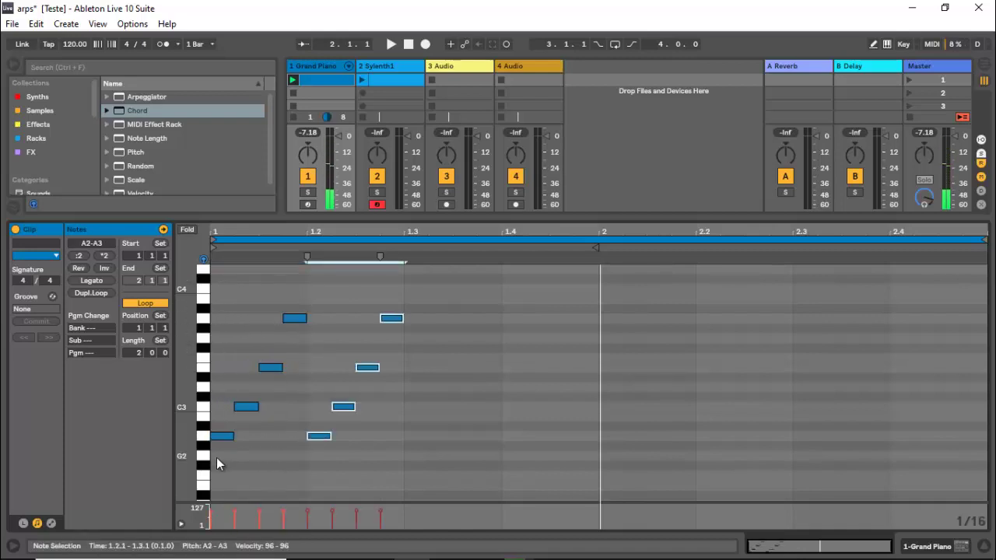
{"action": "key", "text": "ctrl+d"}
{"action": "key", "text": "ctrl+d"}
{"action": "key", "text": "space"}
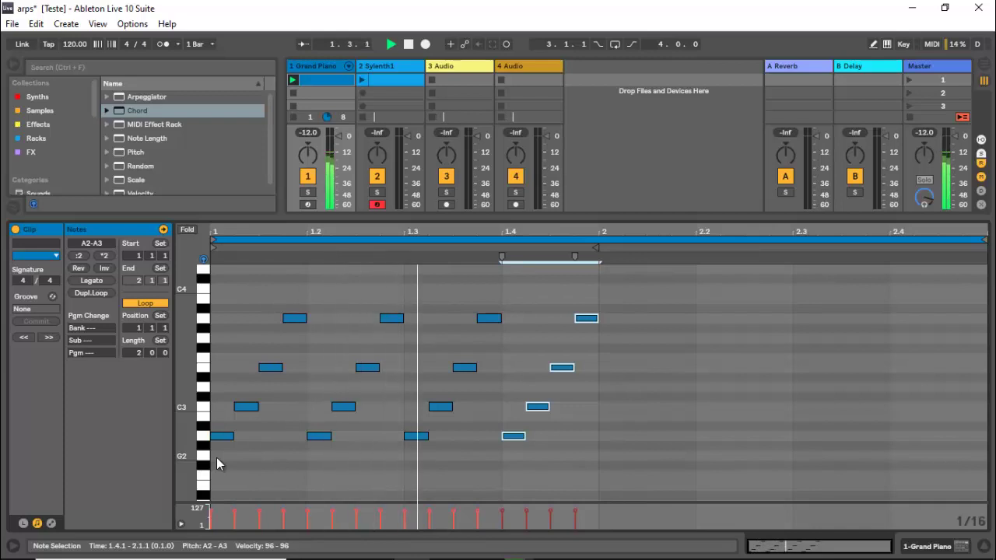
{"action": "key", "text": "space"}
Step: Add four consecutive sixteenth notes from 2.1.1 at F2, A2, C3 and F#3
{"action": "scroll", "coordinate": [642, 390], "scroll_direction": "down", "scroll_amount": 2}
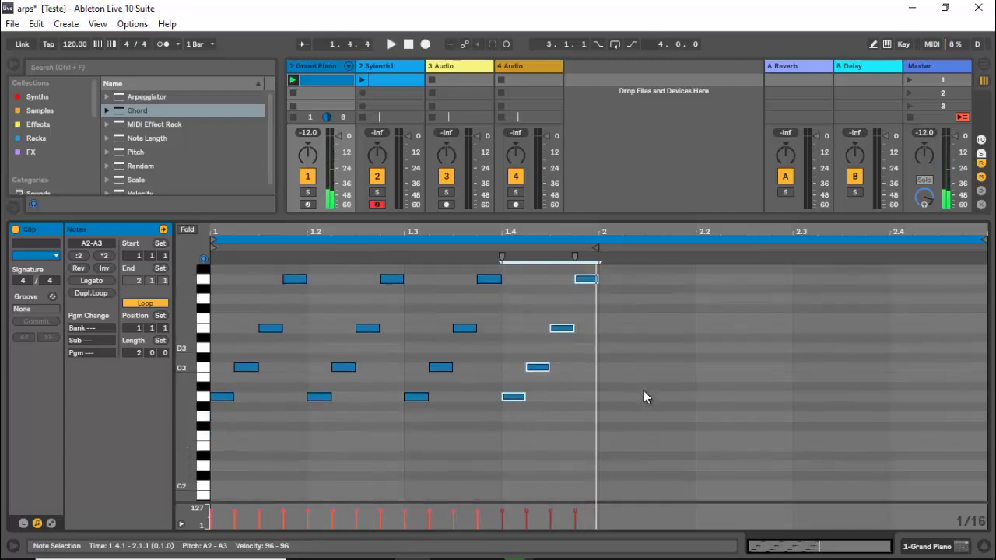
{"action": "double_click", "coordinate": [609, 436]}
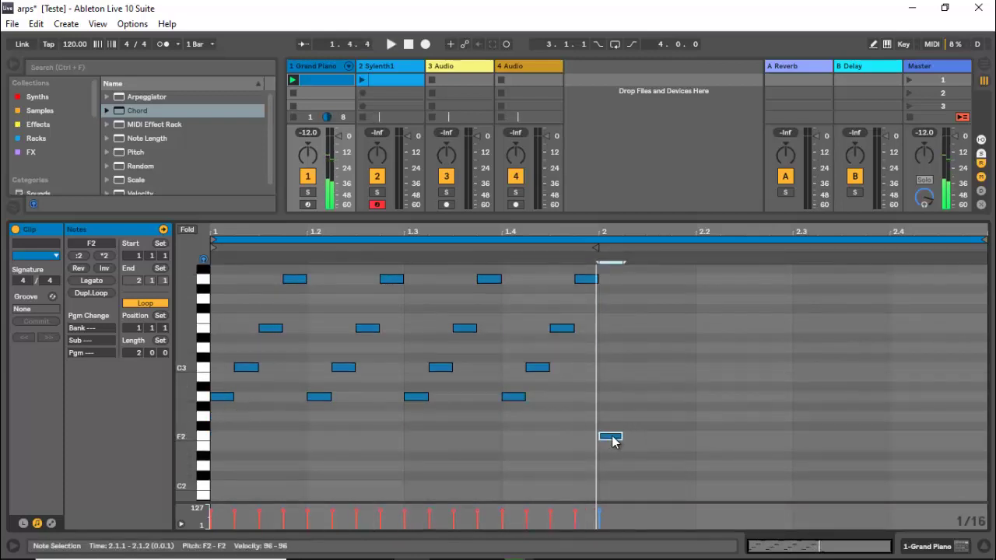
{"action": "double_click", "coordinate": [632, 386]}
{"action": "left_click_drag", "start_coordinate": [631, 390], "coordinate": [633, 397]}
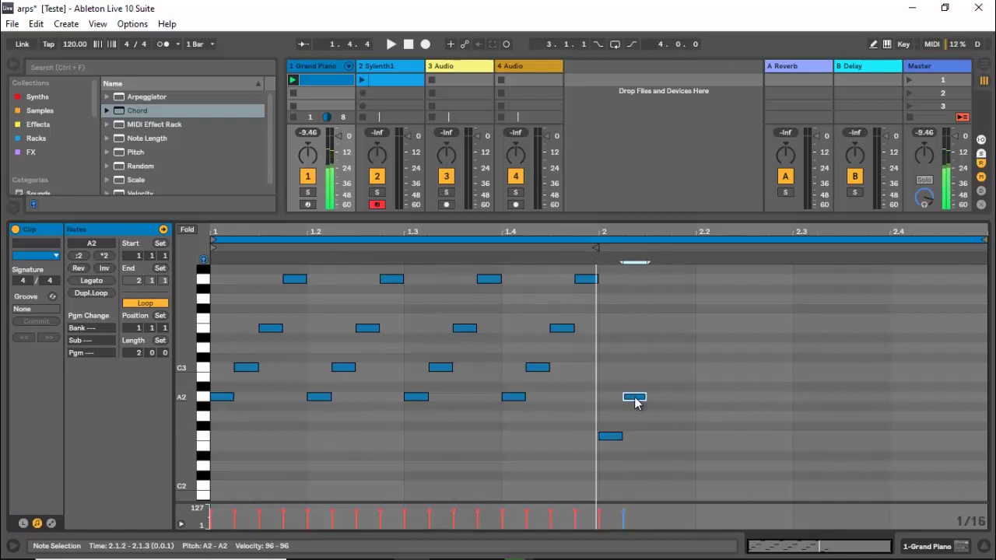
{"action": "double_click", "coordinate": [656, 365]}
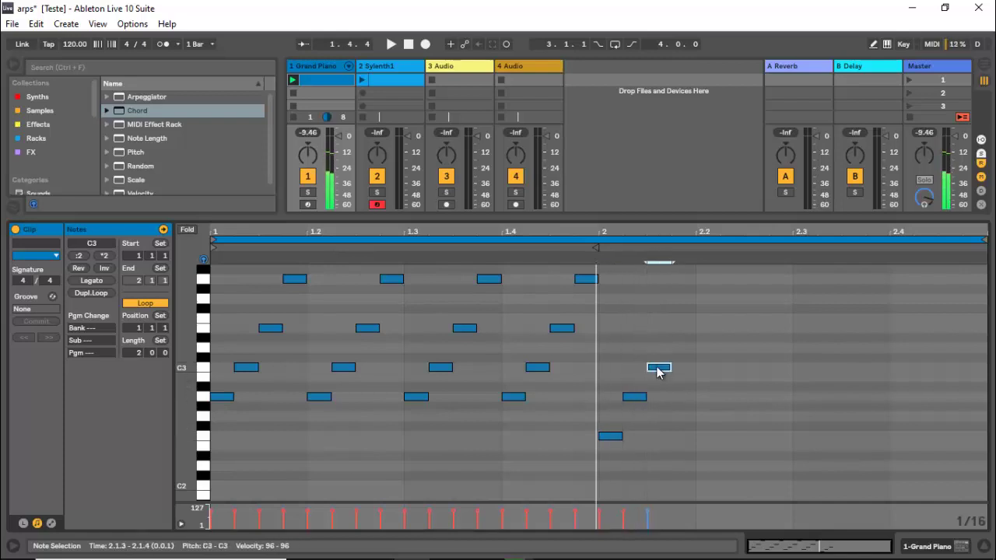
{"action": "double_click", "coordinate": [675, 302]}
{"action": "left_click_drag", "start_coordinate": [677, 304], "coordinate": [684, 311]}
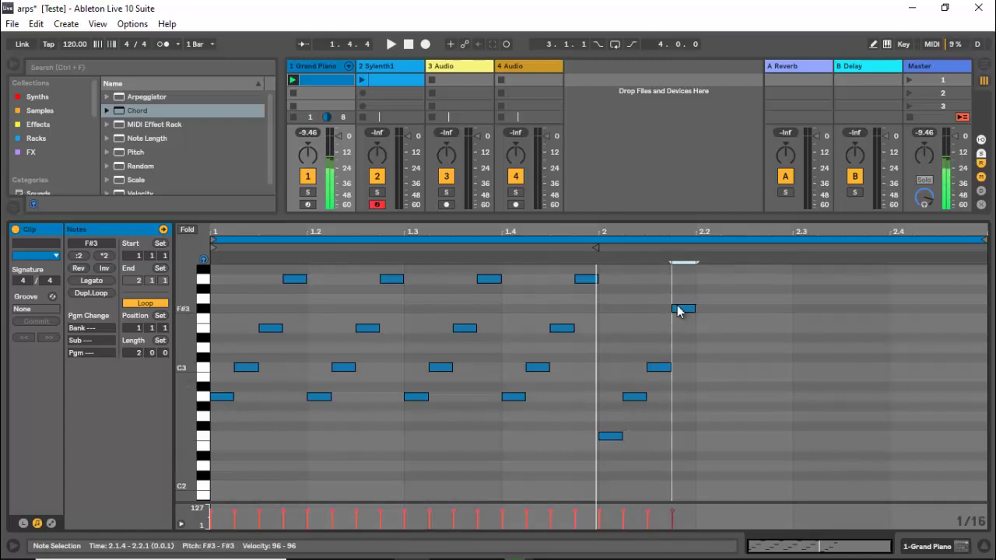
Step: Lower the last note of bar 2's arpeggio to F3, and duplicate the F2–F3 pattern three times to fill bar 2
{"action": "mouse_move", "coordinate": [662, 367]}
{"action": "left_mouse_down"}
{"action": "mouse_move", "coordinate": [667, 342]}
{"action": "mouse_move", "coordinate": [670, 369]}
{"action": "left_mouse_up"}
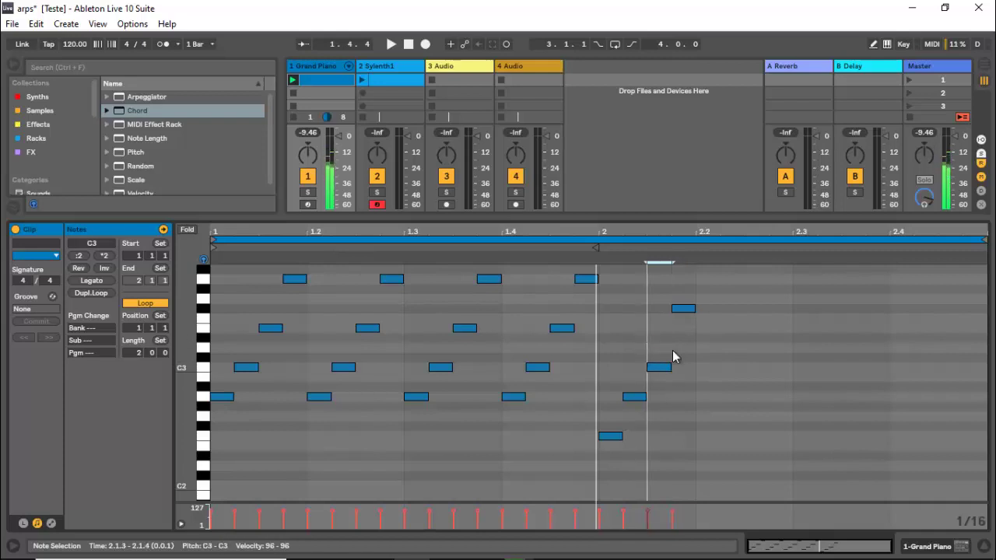
{"action": "left_click_drag", "start_coordinate": [682, 309], "coordinate": [609, 445]}
{"action": "key", "text": "ctrl+d"}
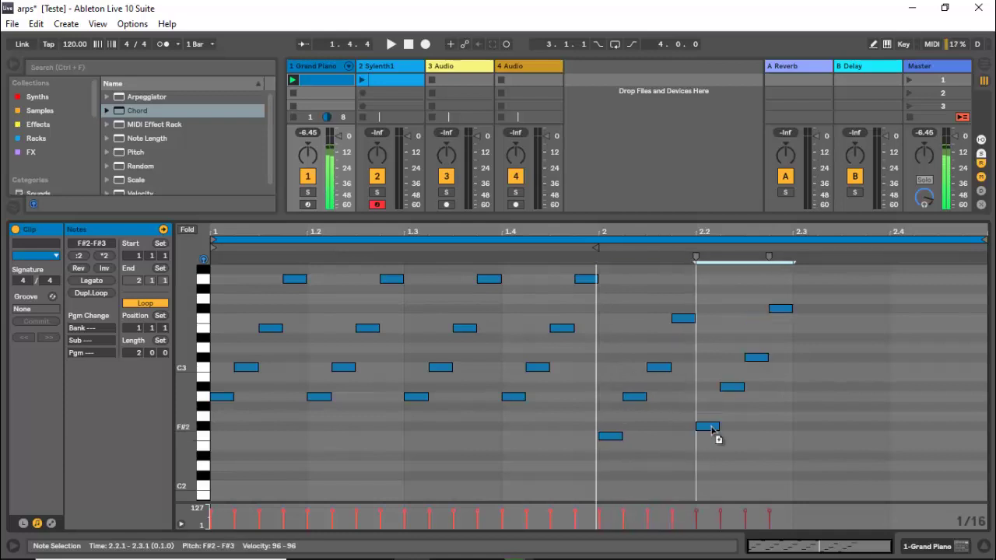
{"action": "key", "text": "ctrl+d"}
{"action": "key", "text": "ctrl+d"}
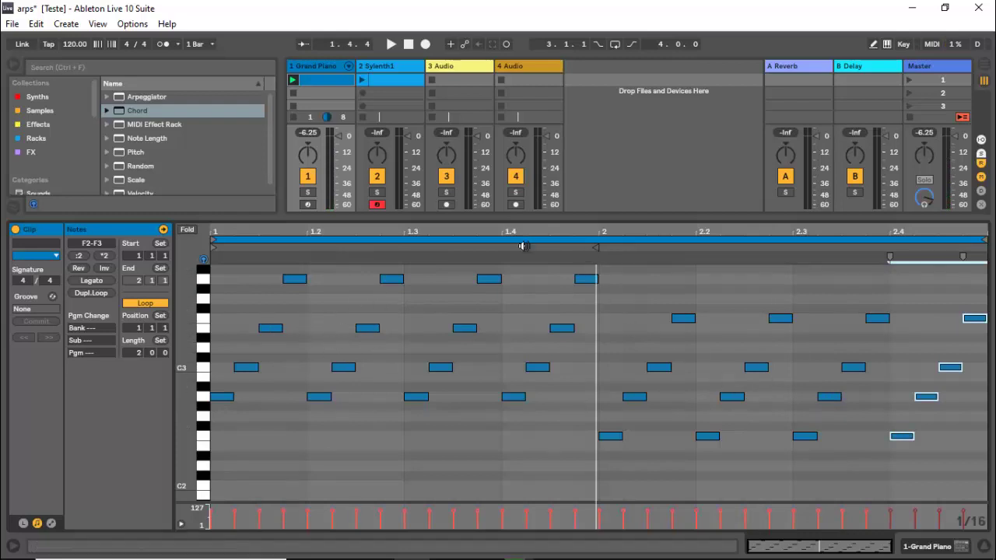
Step: Set the loop length to 4 bars, and copy bar 2's arpeggio into bar 3 one semitone lower, at E2–E3
{"action": "left_click", "coordinate": [138, 353]}
{"action": "key", "text": "Up"}
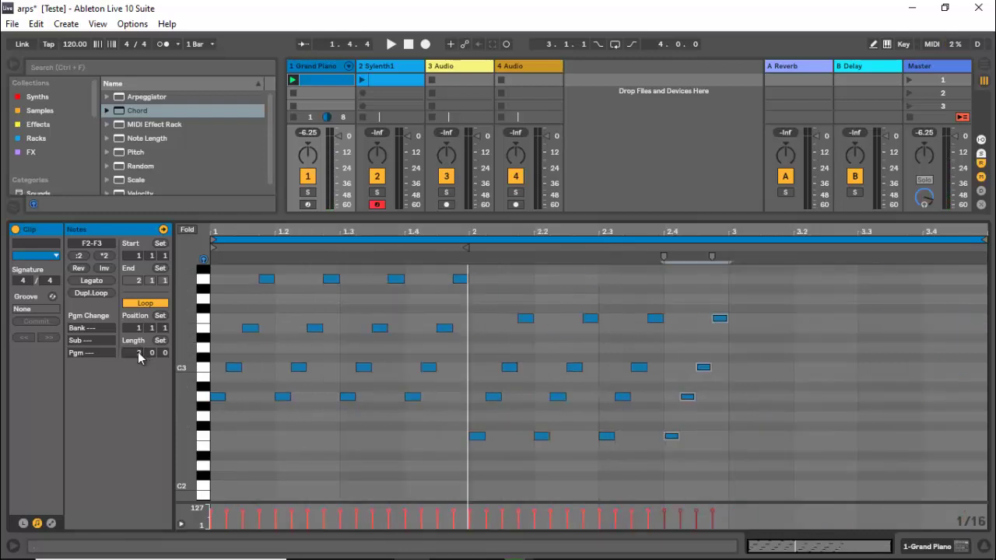
{"action": "key", "text": "Up"}
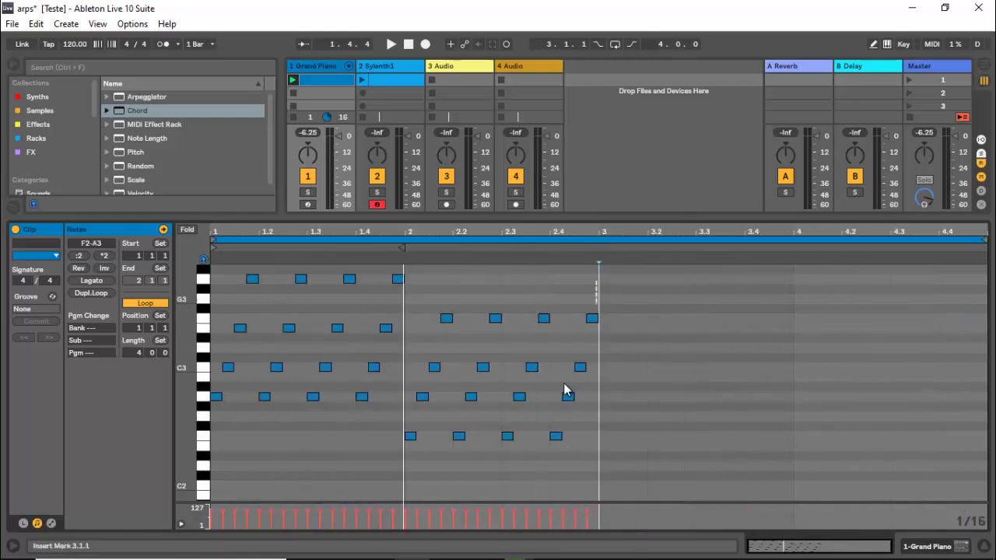
{"action": "mouse_move", "coordinate": [596, 259]}
{"action": "left_mouse_down"}
{"action": "mouse_move", "coordinate": [410, 485]}
{"action": "mouse_move", "coordinate": [407, 435]}
{"action": "mouse_move", "coordinate": [633, 459]}
{"action": "mouse_move", "coordinate": [607, 455]}
{"action": "left_mouse_up"}
{"action": "key", "text": "space"}
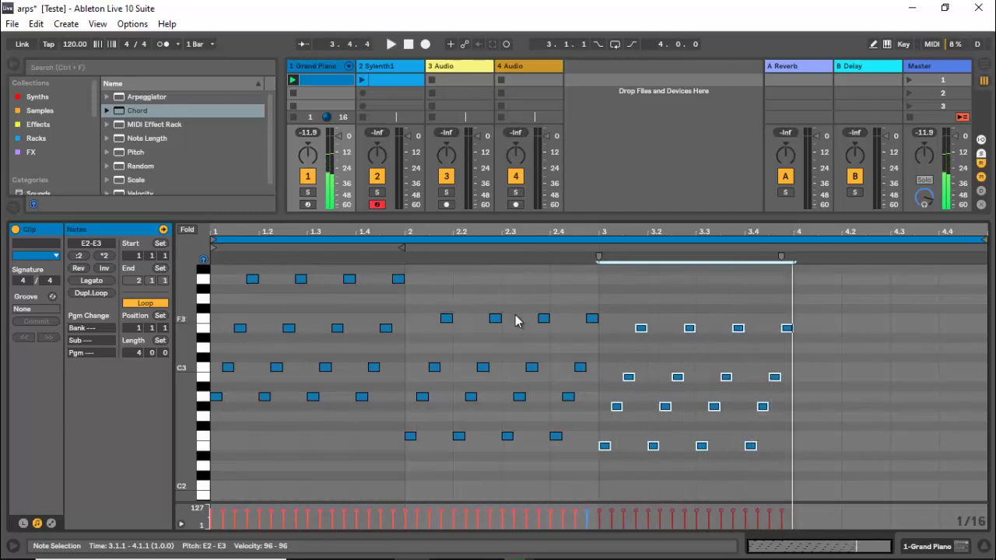
Step: Delete the bar 1 arpeggio notes that follow the A2 at 1.3.1
{"action": "scroll", "coordinate": [309, 400], "scroll_direction": "up", "scroll_amount": 1}
{"action": "scroll", "coordinate": [344, 374], "scroll_direction": "up", "scroll_amount": 1}
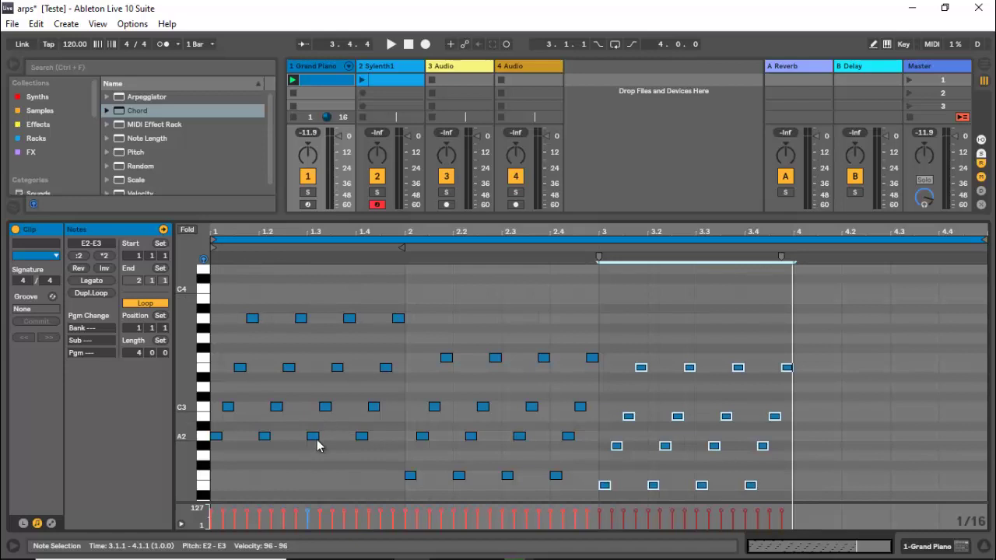
{"action": "left_click_drag", "start_coordinate": [315, 298], "coordinate": [398, 462]}
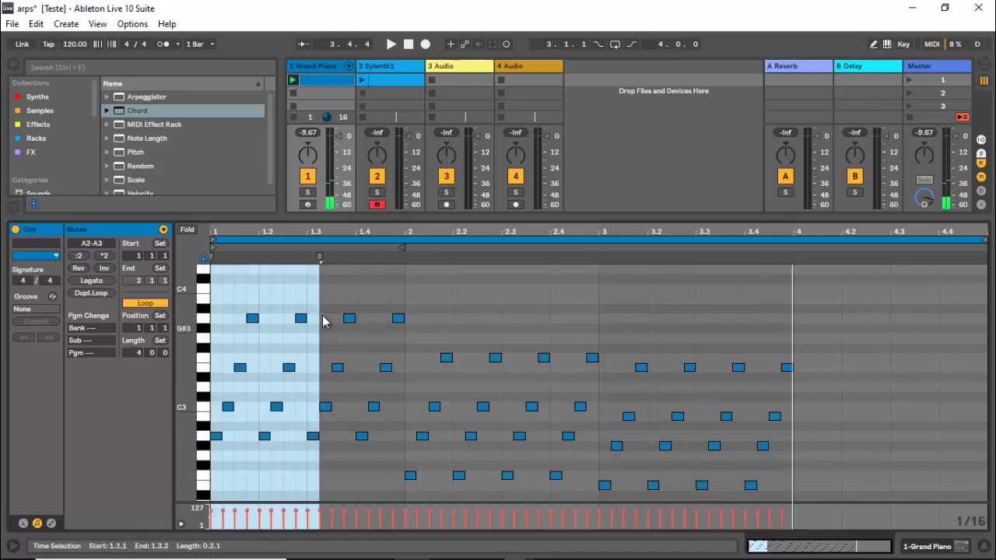
{"action": "left_click_drag", "start_coordinate": [315, 284], "coordinate": [393, 482]}
{"action": "left_click_drag", "start_coordinate": [324, 282], "coordinate": [398, 491]}
{"action": "key", "text": "Delete"}
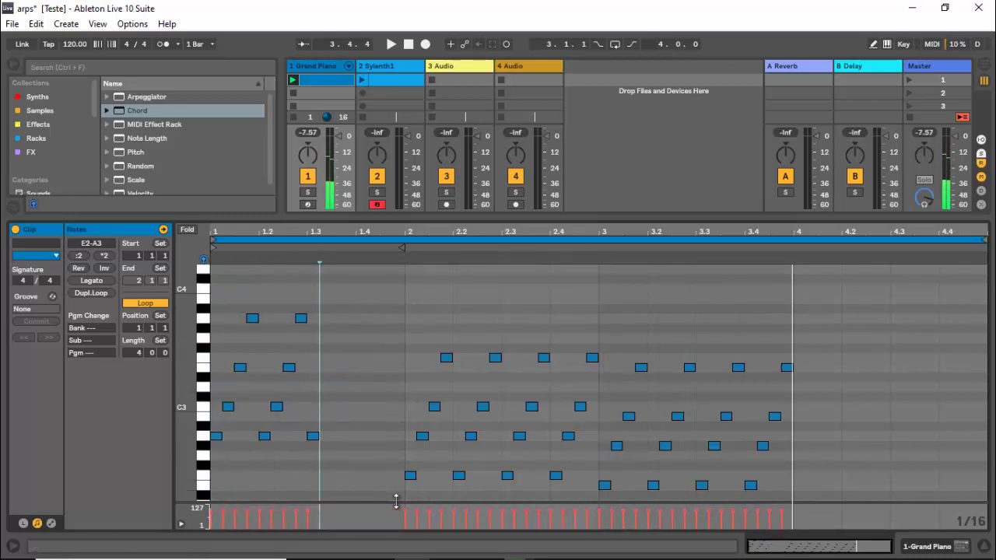
Step: Enter sixteenth notes A3, C4, E4 and A4 from 1.3.1, repeat them in beat 4, and audition the octave jump
{"action": "double_click", "coordinate": [317, 343]}
{"action": "mouse_move", "coordinate": [317, 342]}
{"action": "left_mouse_down"}
{"action": "mouse_move", "coordinate": [323, 293]}
{"action": "mouse_move", "coordinate": [321, 330]}
{"action": "left_mouse_up"}
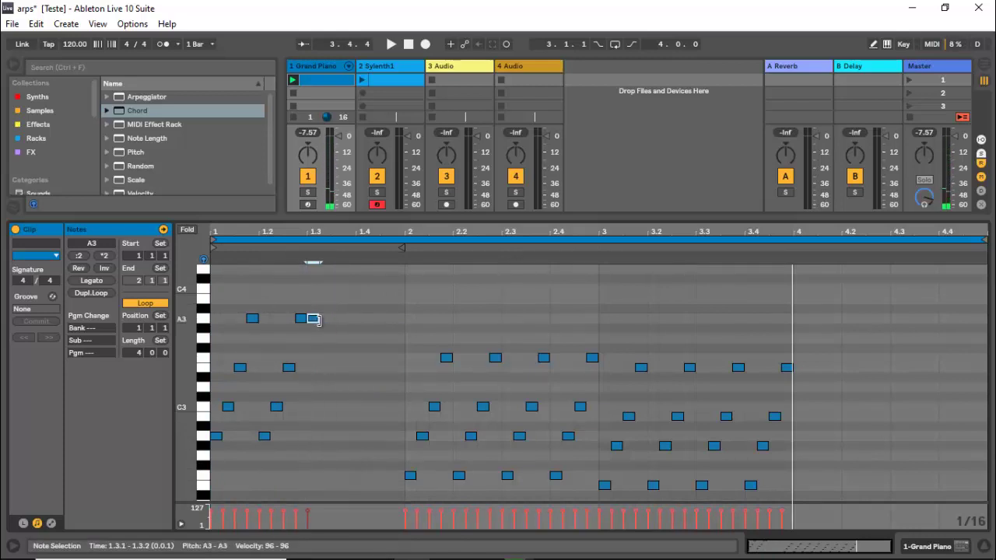
{"action": "scroll", "coordinate": [323, 329], "scroll_direction": "up", "scroll_amount": 3}
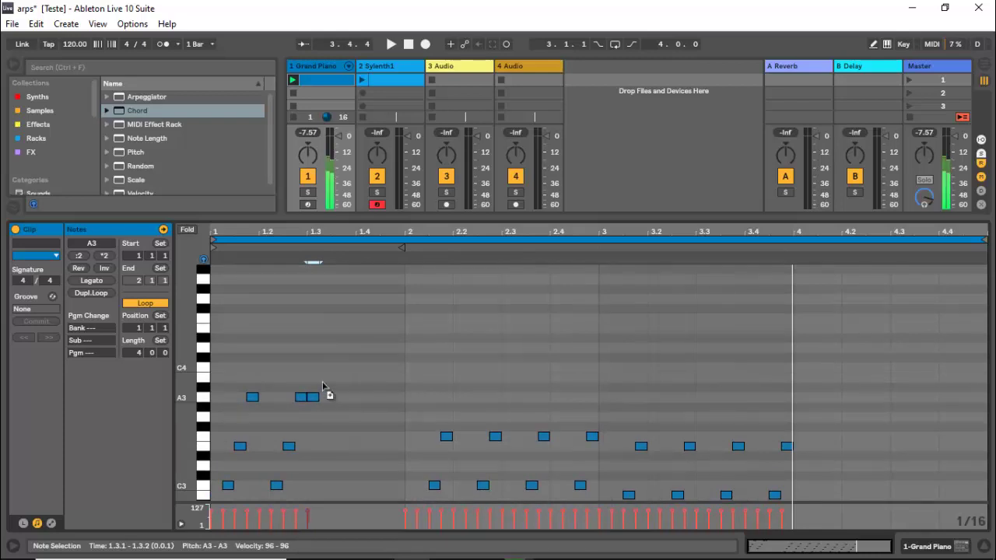
{"action": "double_click", "coordinate": [325, 367]}
{"action": "double_click", "coordinate": [338, 328]}
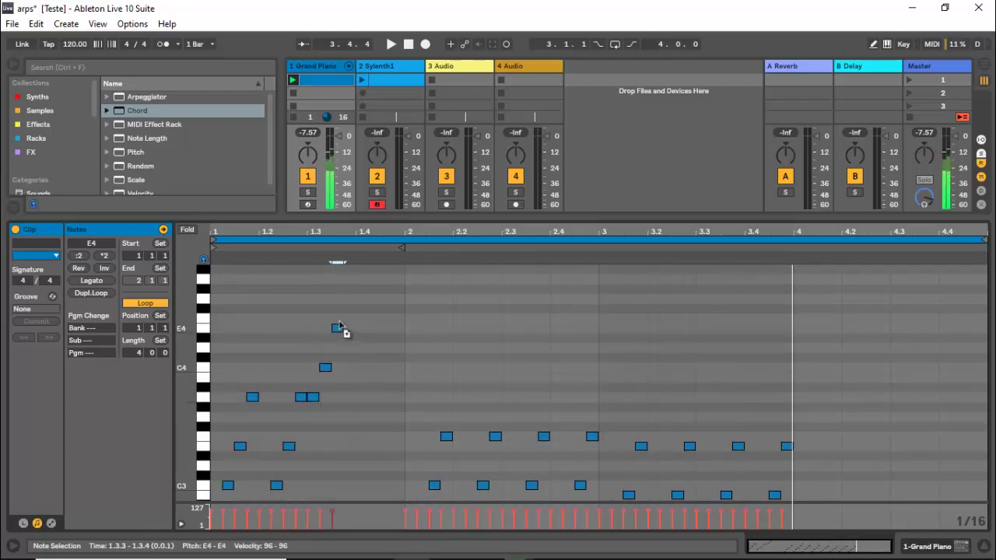
{"action": "left_click_drag", "start_coordinate": [340, 330], "coordinate": [320, 398]}
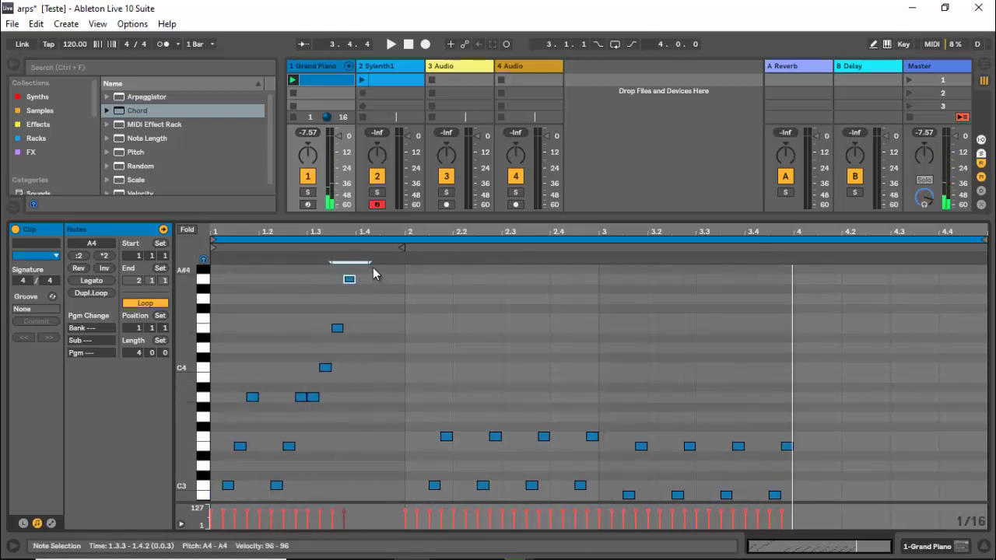
{"action": "left_click_drag", "start_coordinate": [371, 267], "coordinate": [313, 398]}
{"action": "key", "text": "space"}
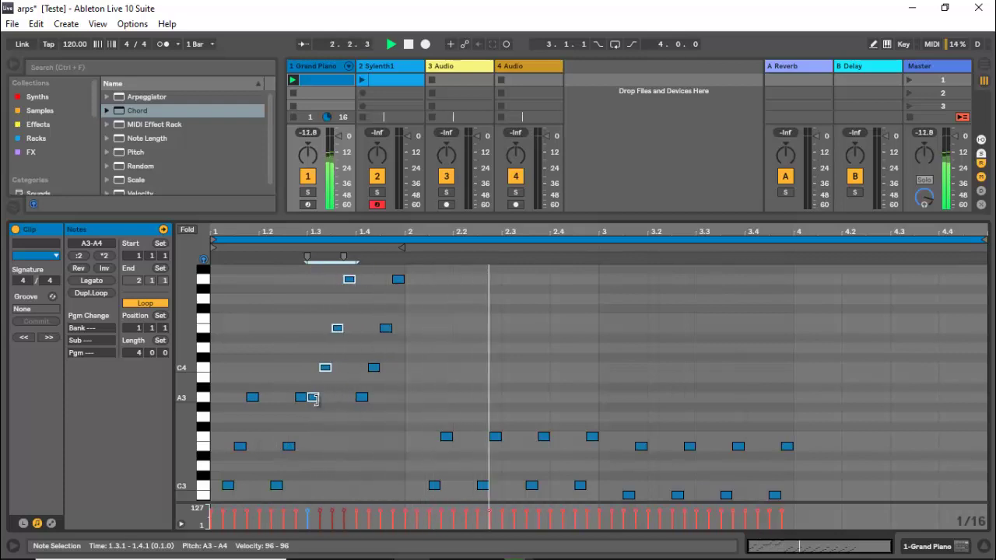
{"action": "key", "text": "space"}
Step: Delete all notes from the clip
{"action": "left_click_drag", "start_coordinate": [807, 284], "coordinate": [555, 457]}
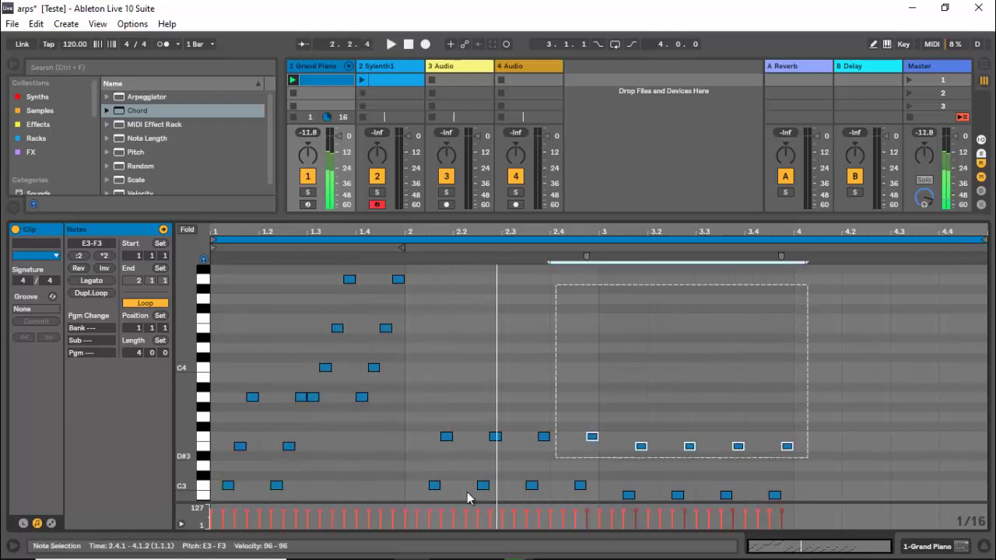
{"action": "left_click_drag", "start_coordinate": [467, 491], "coordinate": [196, 526]}
{"action": "key", "text": "Delete"}
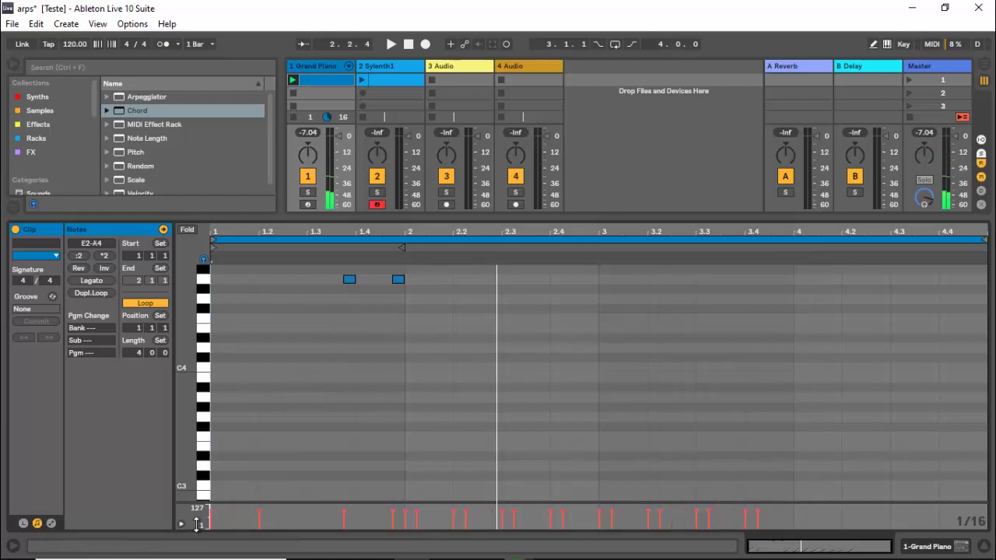
{"action": "left_click_drag", "start_coordinate": [438, 278], "coordinate": [311, 316]}
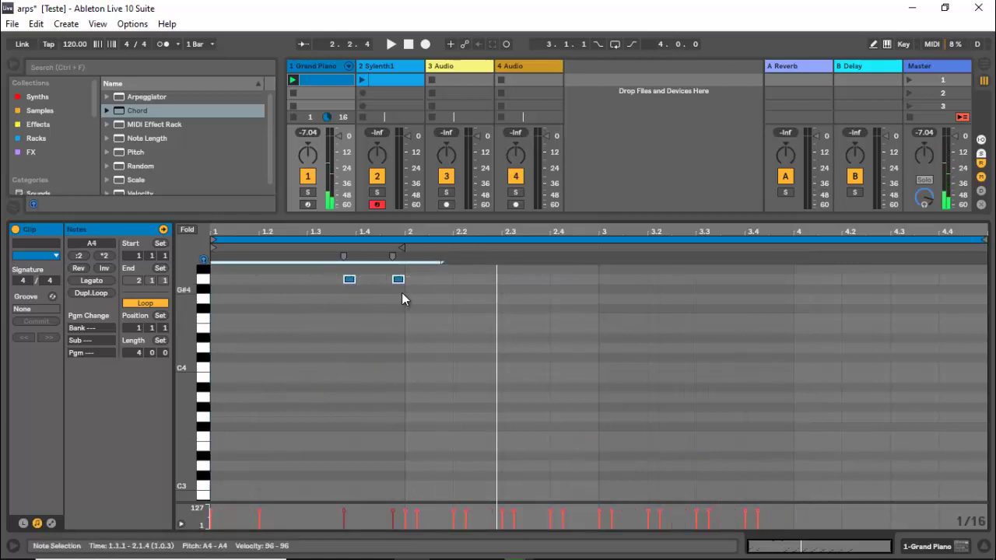
{"action": "key", "text": "Delete"}
{"action": "scroll", "coordinate": [338, 344], "scroll_direction": "down", "scroll_amount": 5}
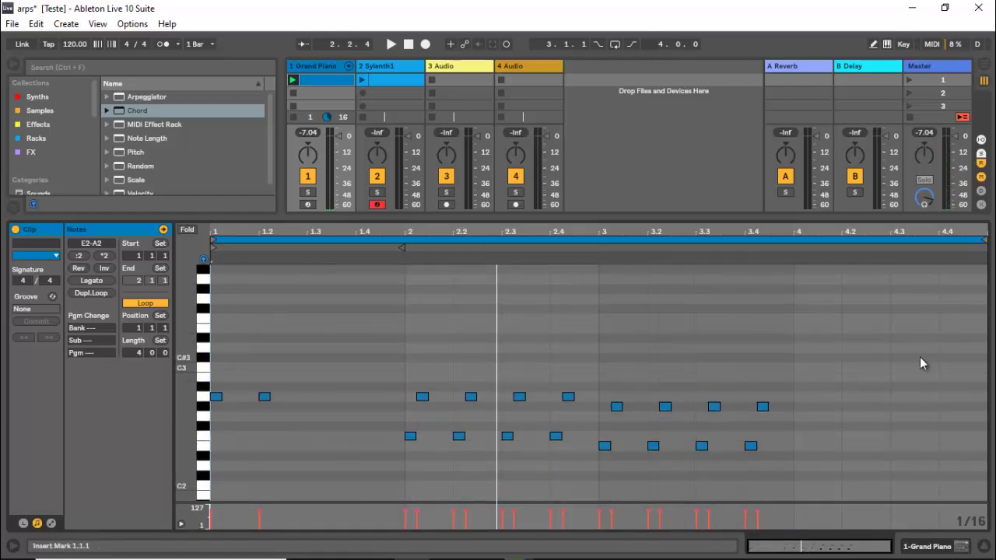
{"action": "key", "text": "ctrl+a"}
{"action": "key", "text": "Delete"}
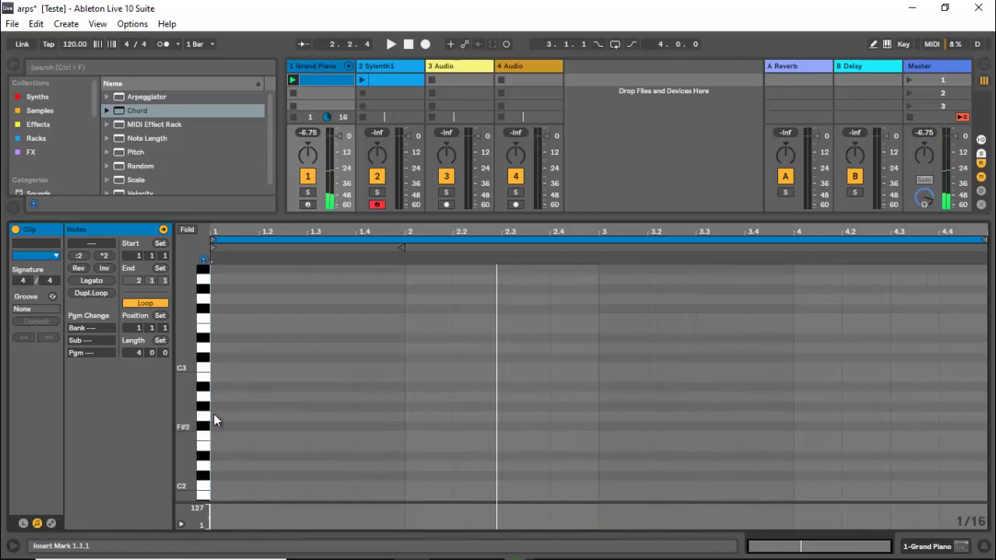
Step: Enter descending sixteenth notes A3, E3, C3 and A2 in the first beat, and duplicate them four times through beat 2.1
{"action": "scroll", "coordinate": [218, 386], "scroll_direction": "up", "scroll_amount": 1}
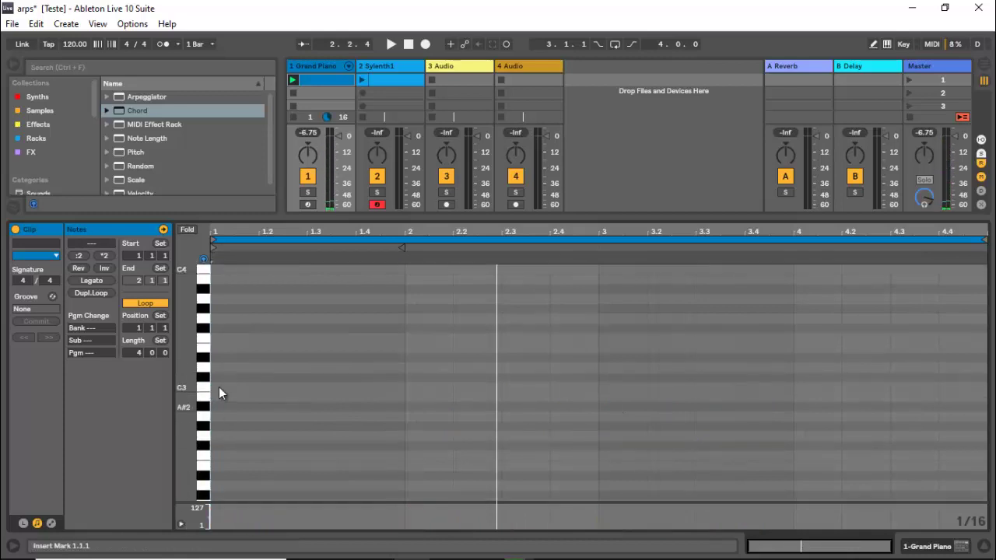
{"action": "double_click", "coordinate": [217, 298]}
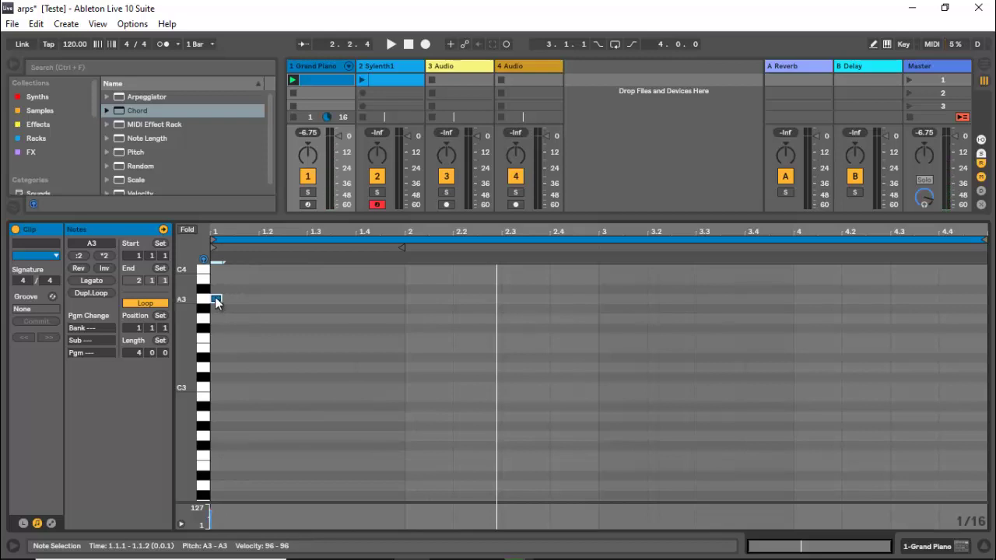
{"action": "left_click_drag", "start_coordinate": [214, 297], "coordinate": [257, 422]}
{"action": "left_click_drag", "start_coordinate": [255, 274], "coordinate": [219, 457]}
{"action": "key", "text": "ctrl+d"}
{"action": "key", "text": "ctrl+d"}
{"action": "key", "text": "ctrl+d"}
{"action": "key", "text": "ctrl+d"}
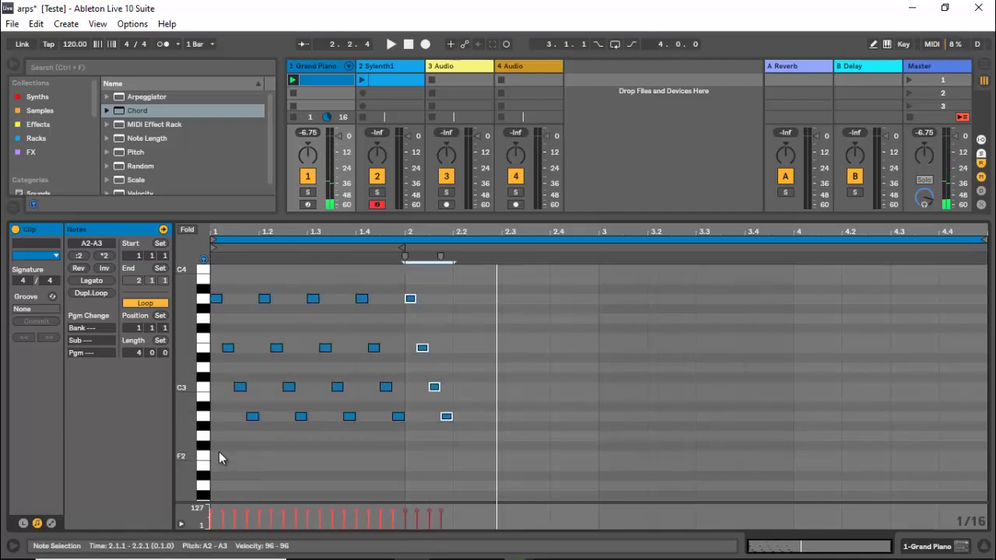
Step: Duplicate the descending A3–E3–C3–A2 pattern at 2.1.1 three times to fill bar 2
{"action": "left_click", "coordinate": [487, 360]}
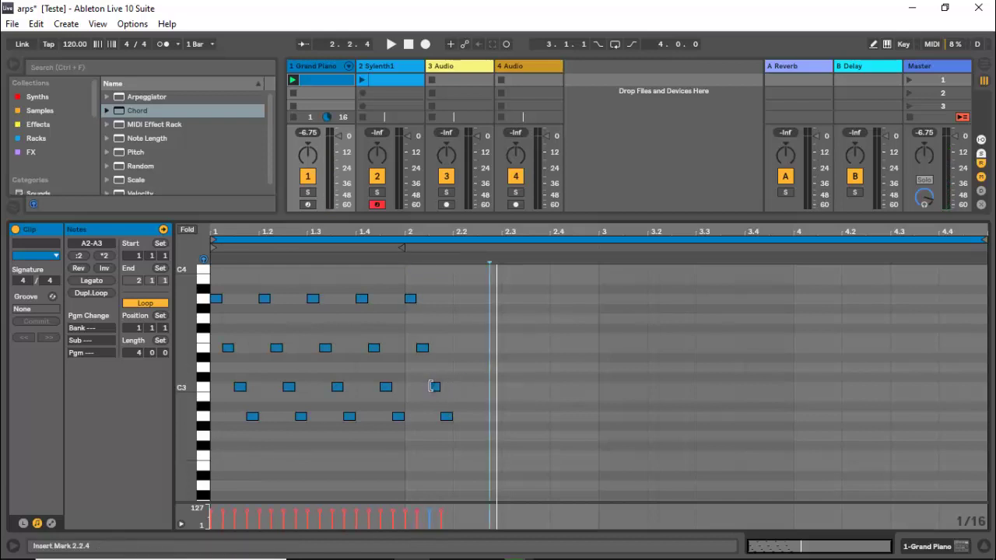
{"action": "left_click", "coordinate": [434, 388]}
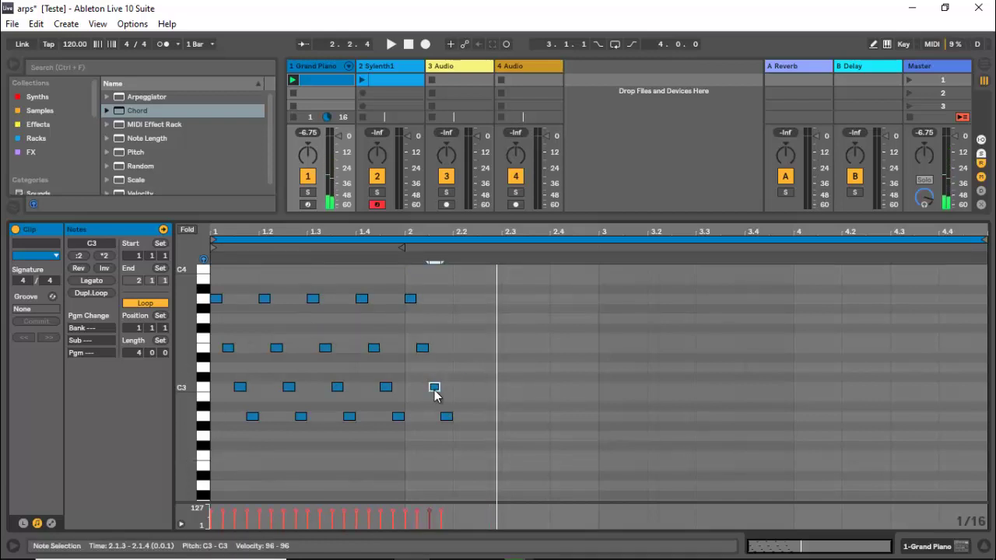
{"action": "left_click", "coordinate": [422, 347]}
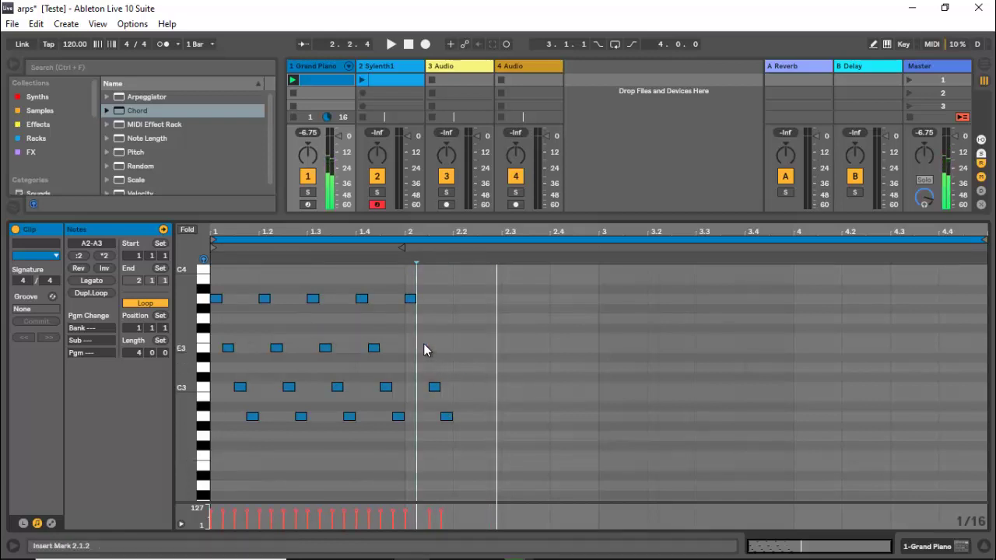
{"action": "left_click_drag", "start_coordinate": [457, 263], "coordinate": [417, 471]}
{"action": "key", "text": "ctrl+d"}
{"action": "key", "text": "ctrl+d"}
{"action": "key", "text": "ctrl+d"}
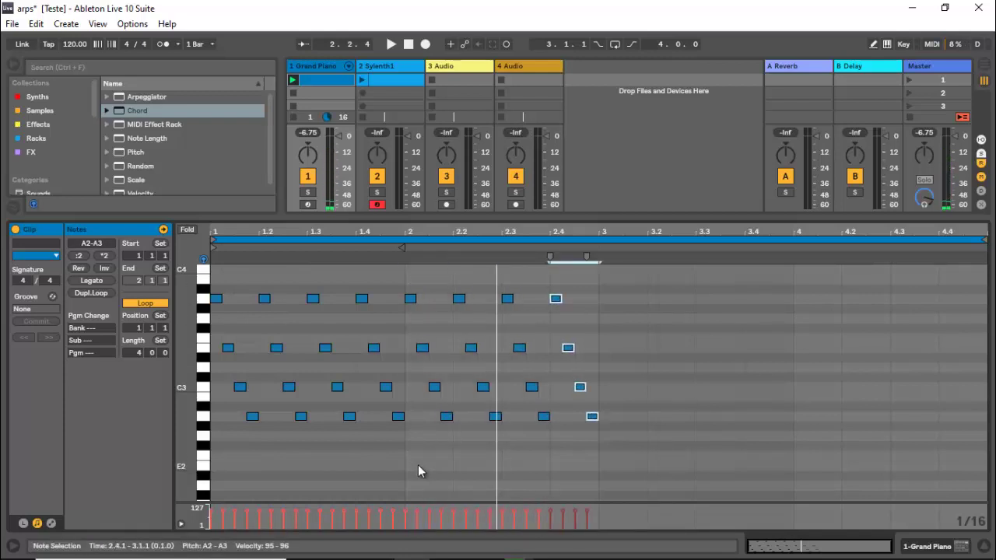
Step: Raise the four E3 notes in bar 2 by one semitone to F3, and play the clip
{"action": "left_click_drag", "start_coordinate": [406, 333], "coordinate": [599, 356]}
{"action": "key", "text": "Up"}
{"action": "key", "text": "space"}
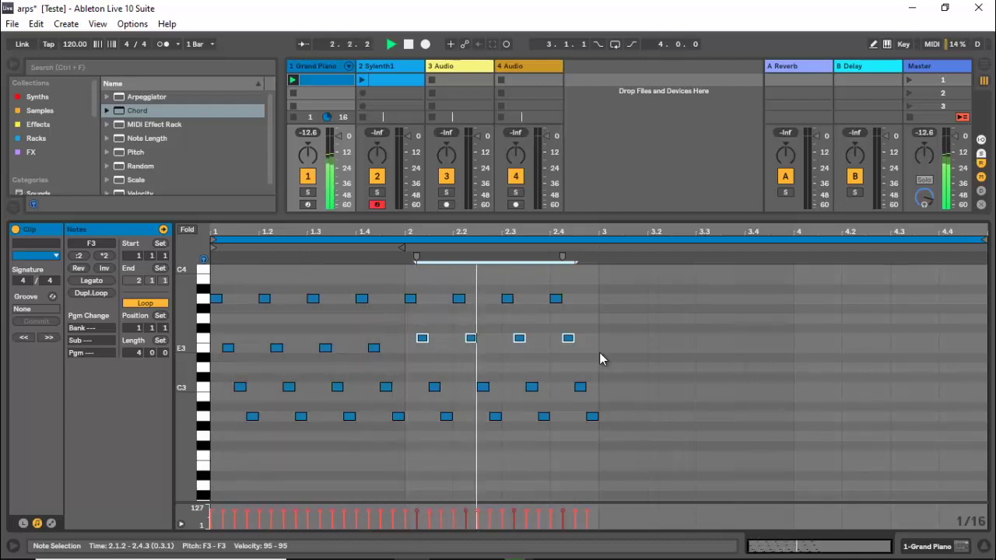
{"action": "key", "text": "space"}
Step: Duplicate bar 2's arpeggio into bar 3, transpose the copy up two semitones to B2–B3, and play it
{"action": "left_click_drag", "start_coordinate": [598, 280], "coordinate": [409, 452]}
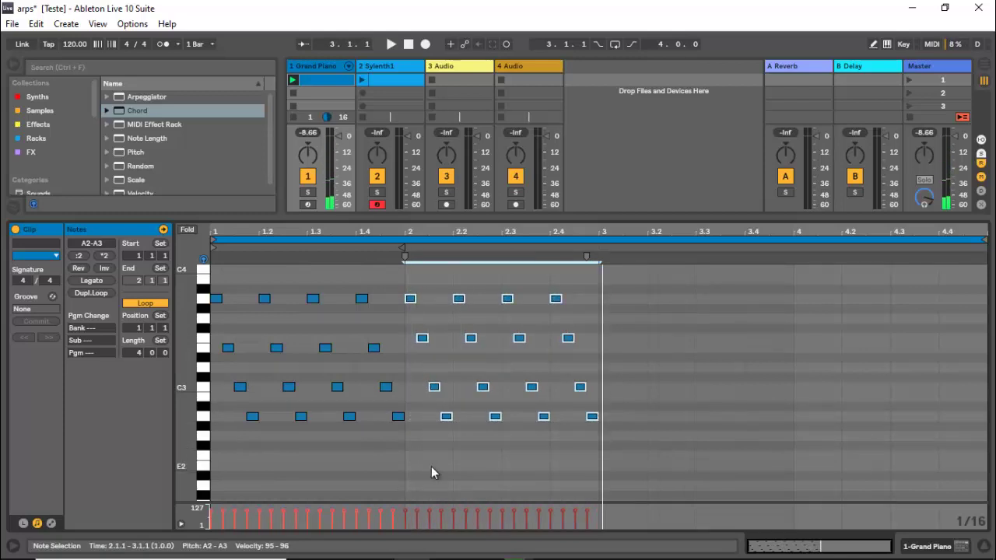
{"action": "key", "text": "ctrl+d"}
{"action": "key", "text": "Up"}
{"action": "key", "text": "Up"}
{"action": "key", "text": "space"}
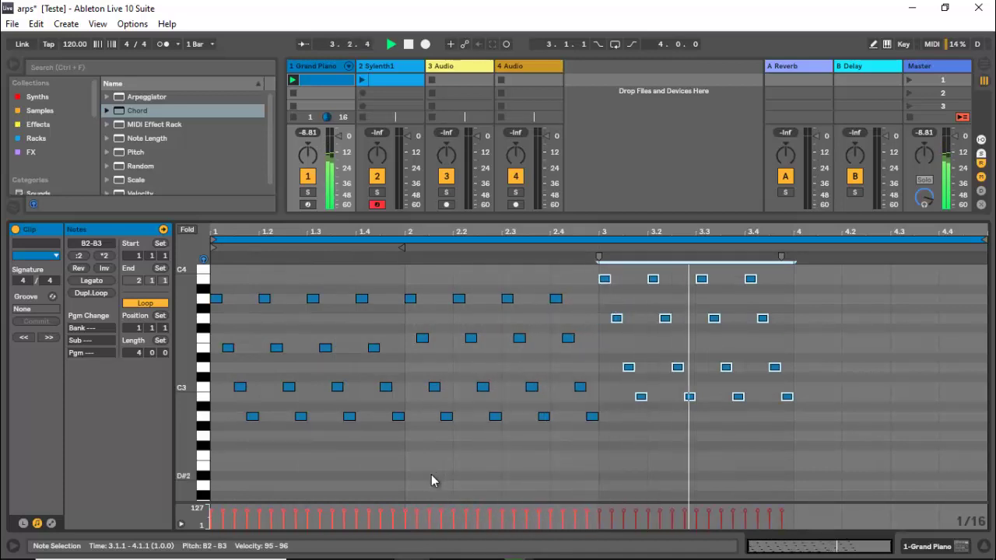
{"action": "key", "text": "space"}
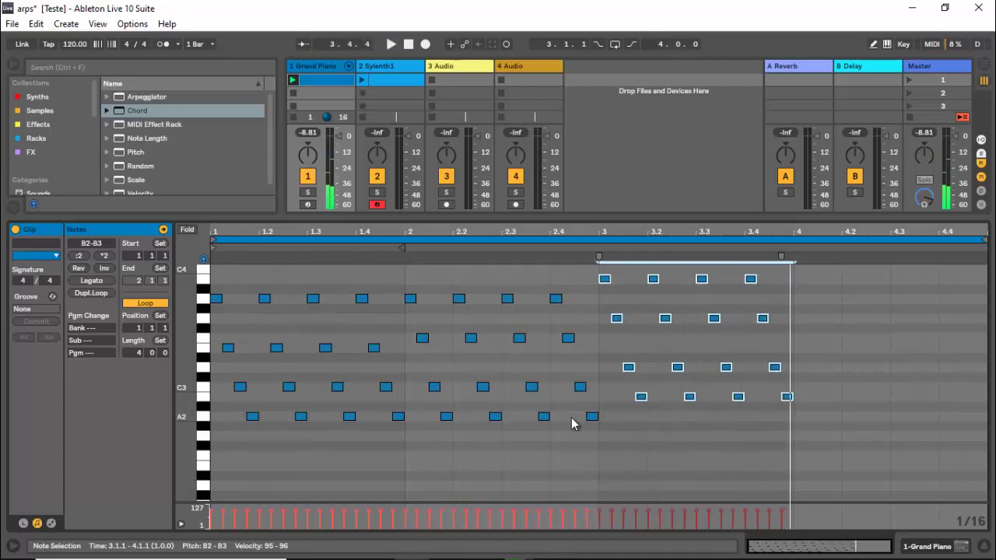
Step: Clear all notes from the clip and place a single sixteenth note at C3 on 1.1.1
{"action": "left_click_drag", "start_coordinate": [816, 264], "coordinate": [202, 459]}
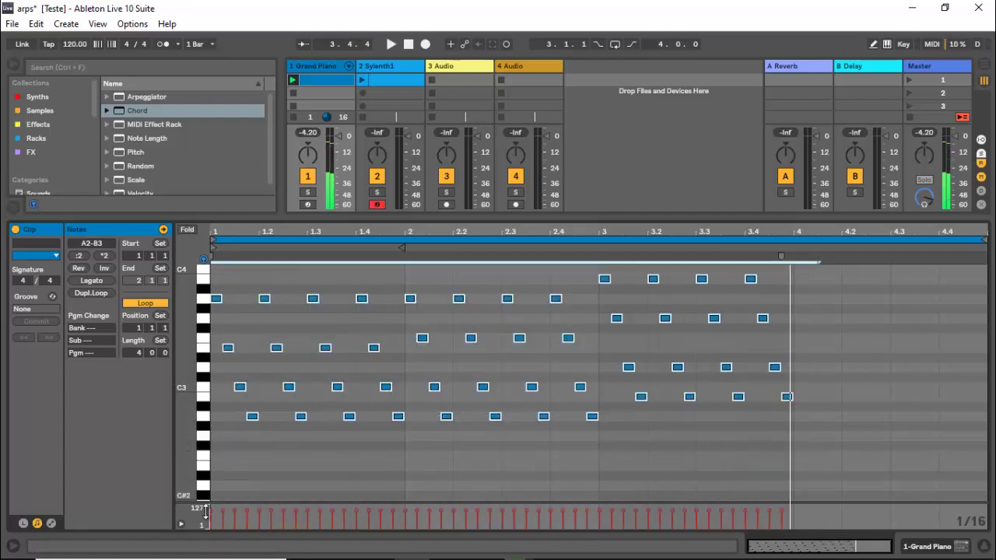
{"action": "key", "text": "Delete"}
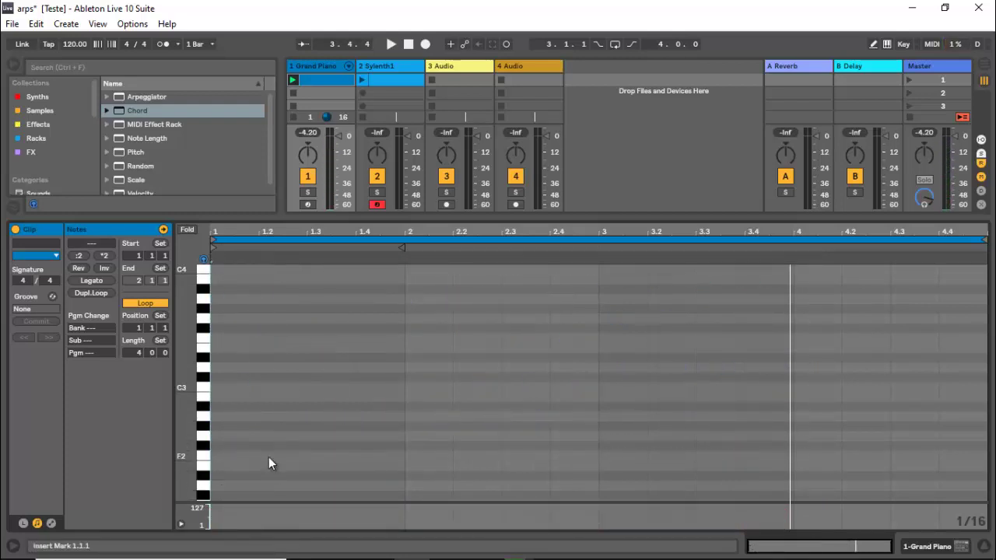
{"action": "double_click", "coordinate": [216, 418]}
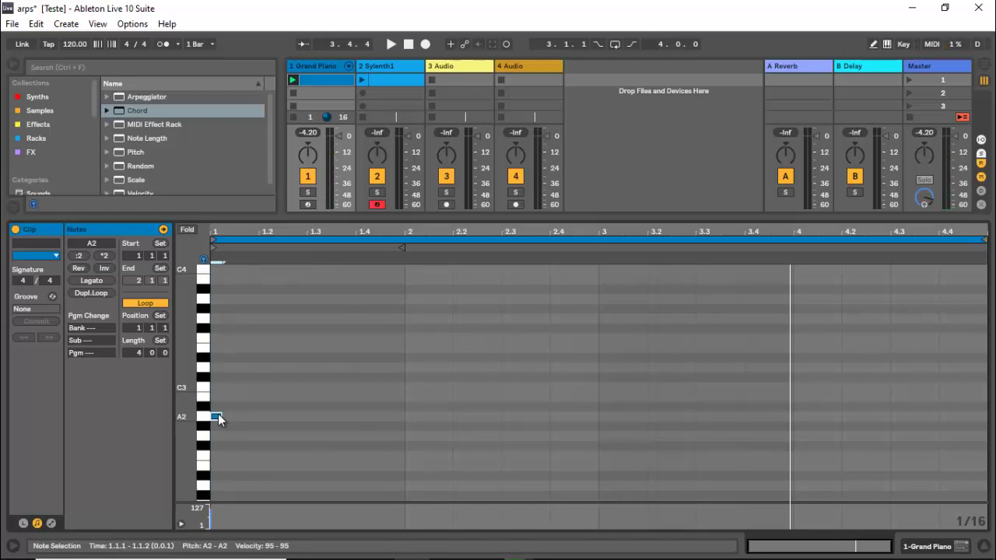
{"action": "left_click_drag", "start_coordinate": [218, 414], "coordinate": [218, 391]}
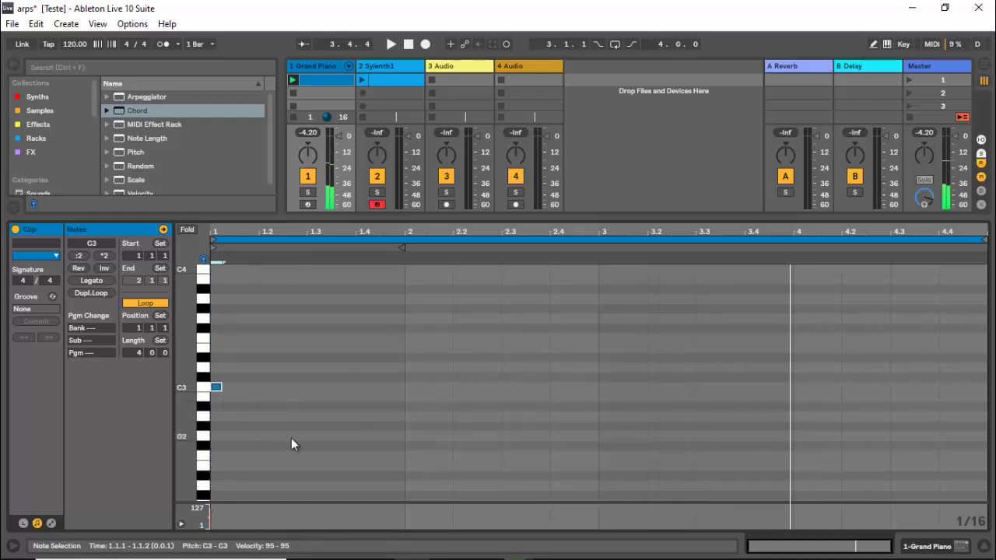
{"action": "scroll", "coordinate": [291, 438], "scroll_direction": "up", "scroll_amount": 1}
{"action": "scroll", "coordinate": [290, 438], "scroll_direction": "up", "scroll_amount": 2}
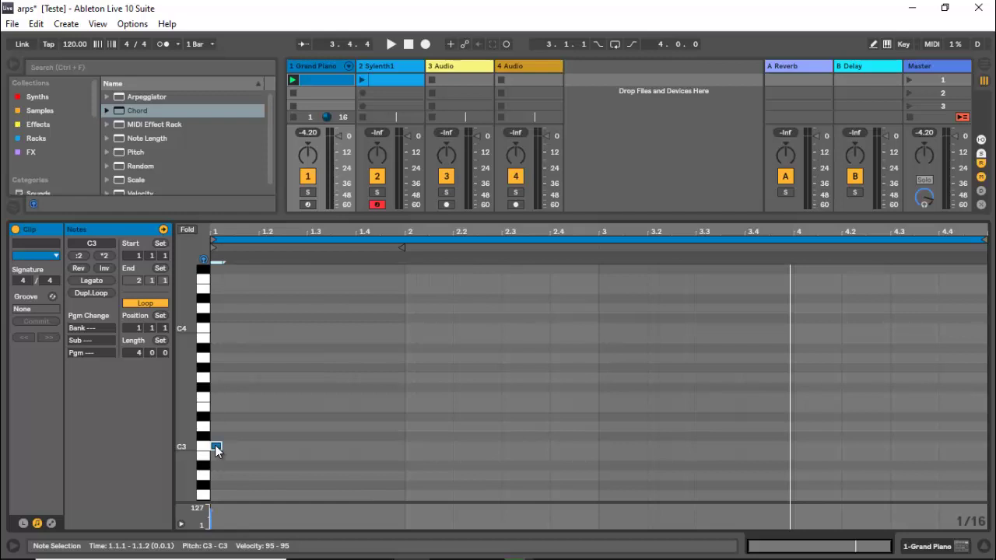
Step: Continue from C3 with sixteenth notes D#3, C3, G3, D#3, C4, G3 and D#4 to fill the first half of bar 1
{"action": "left_click_drag", "start_coordinate": [214, 445], "coordinate": [231, 418]}
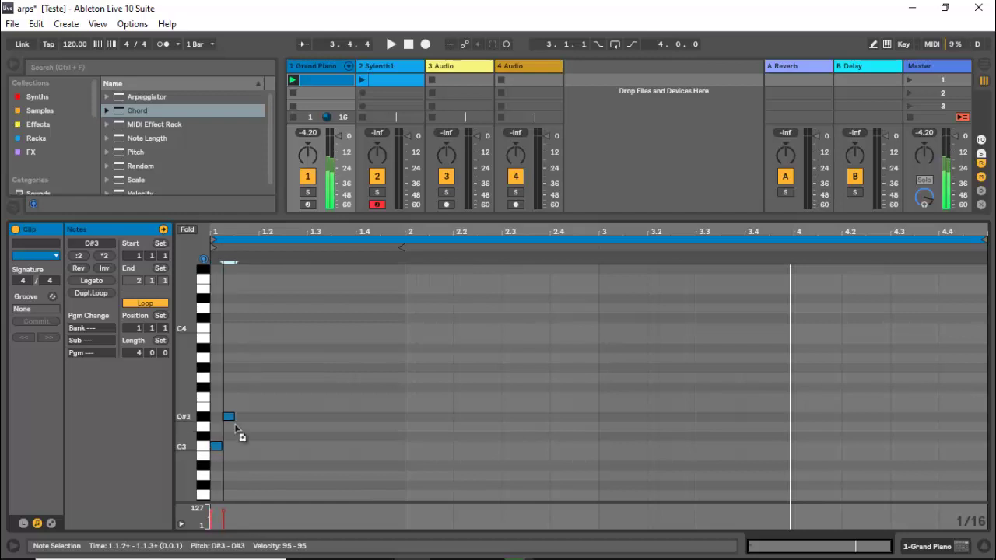
{"action": "double_click", "coordinate": [240, 445]}
{"action": "left_click_drag", "start_coordinate": [258, 386], "coordinate": [258, 378]}
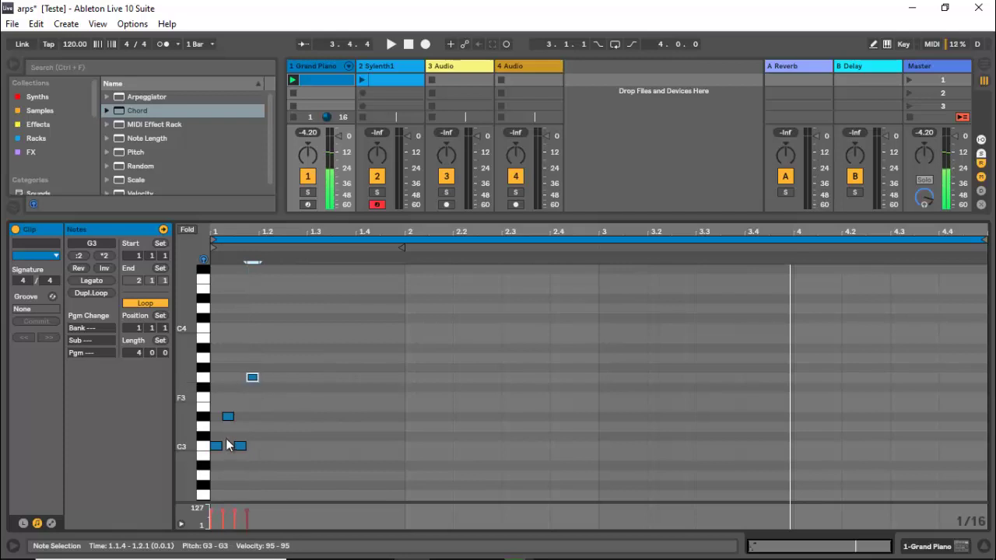
{"action": "left_click", "coordinate": [228, 416]}
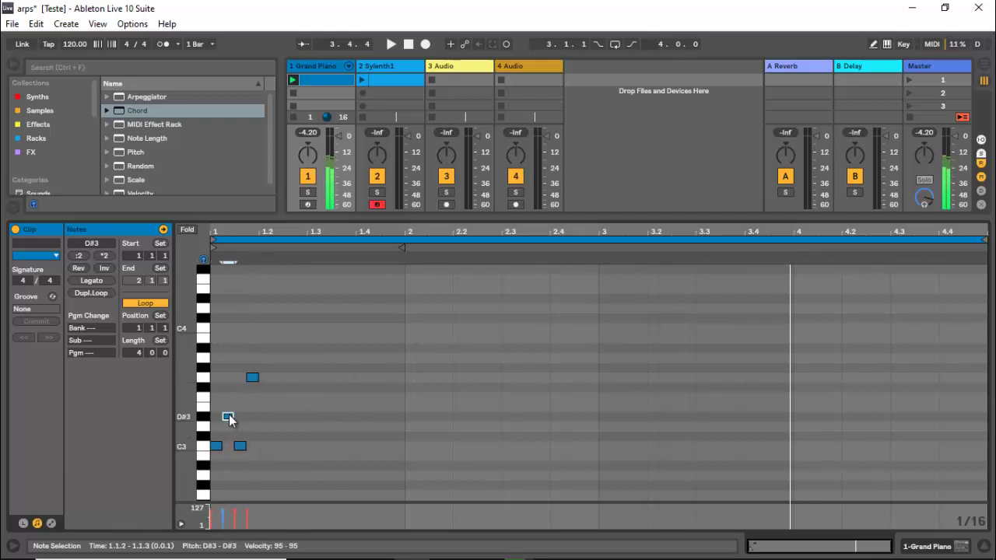
{"action": "left_click", "coordinate": [252, 379]}
{"action": "left_click_drag", "start_coordinate": [252, 381], "coordinate": [304, 308]}
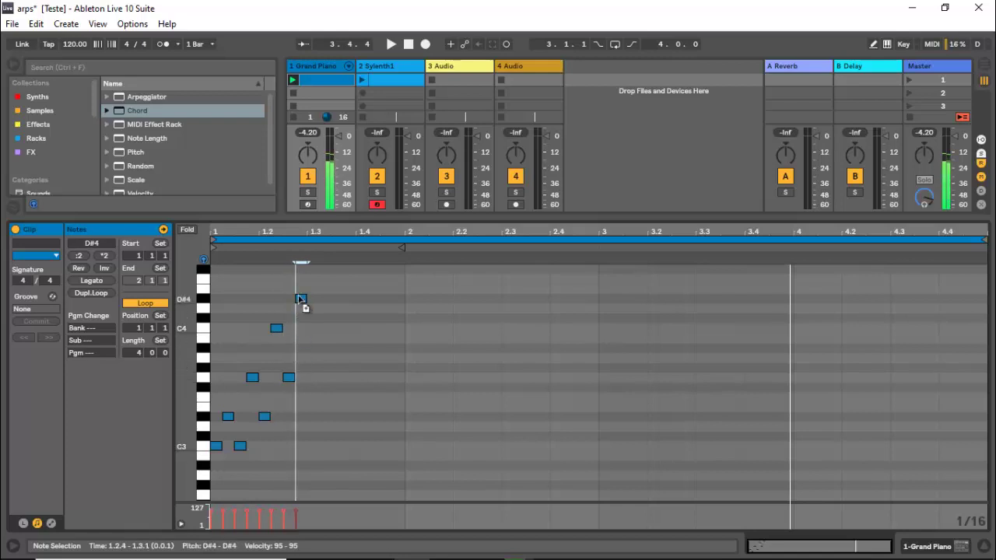
Step: Duplicate the eight-note C3–D#4 pattern into the second half of bar 1 and play the clip
{"action": "left_click_drag", "start_coordinate": [299, 271], "coordinate": [215, 482]}
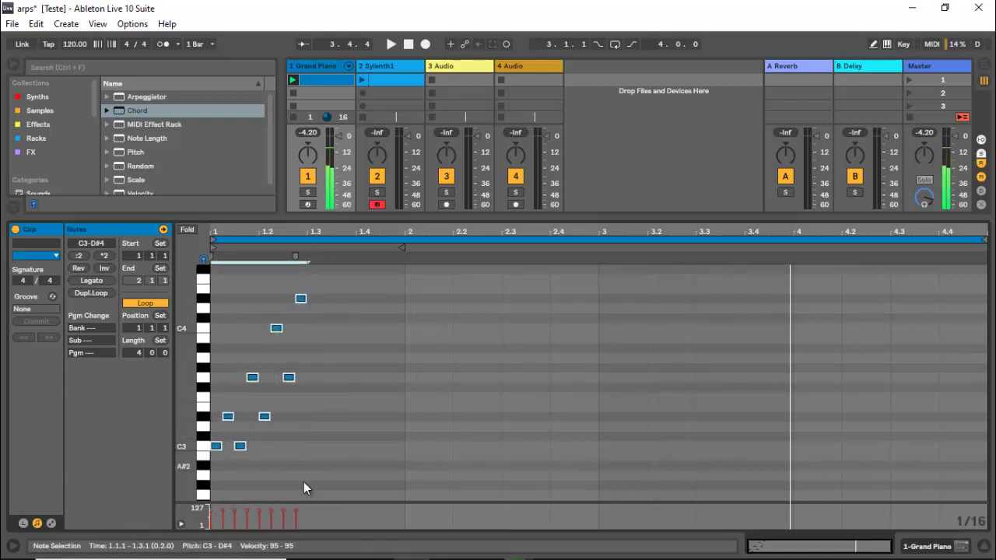
{"action": "key", "text": "ctrl+d"}
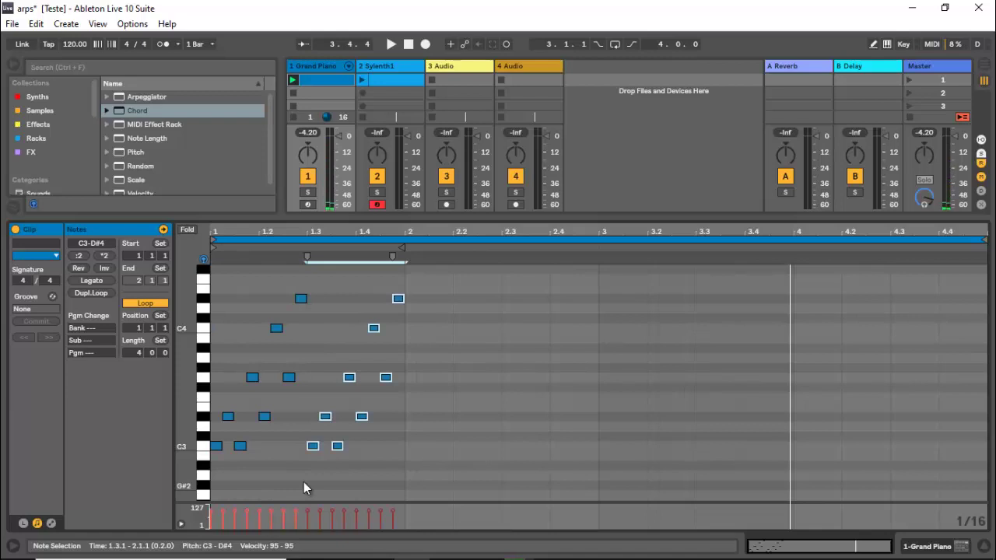
{"action": "key", "text": "space"}
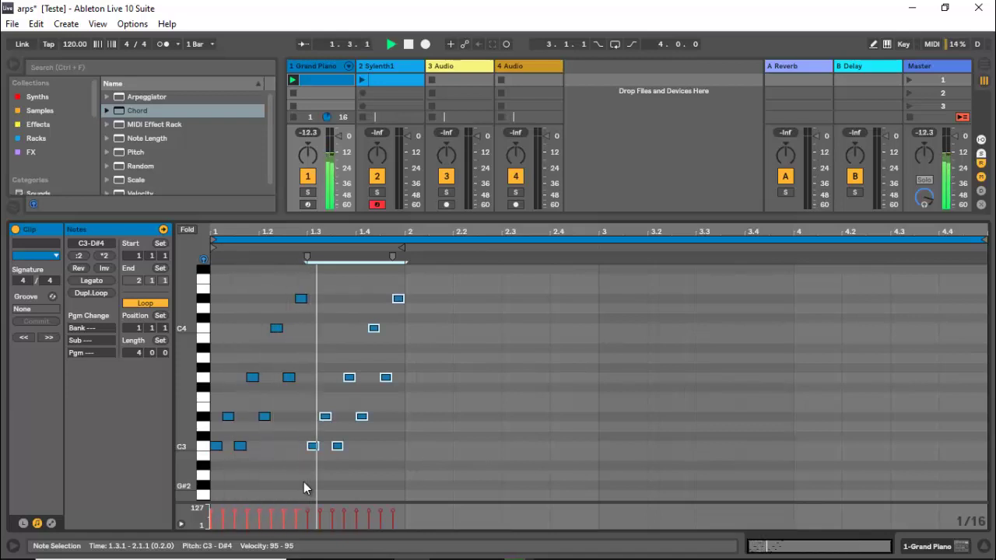
{"action": "key", "text": "space"}
Step: Enter a rising sixteenth-note run of G2, B2, G2, D3, B2 and G3 starting at 2.1.1, and play the clip
{"action": "scroll", "coordinate": [429, 406], "scroll_direction": "down", "scroll_amount": 1}
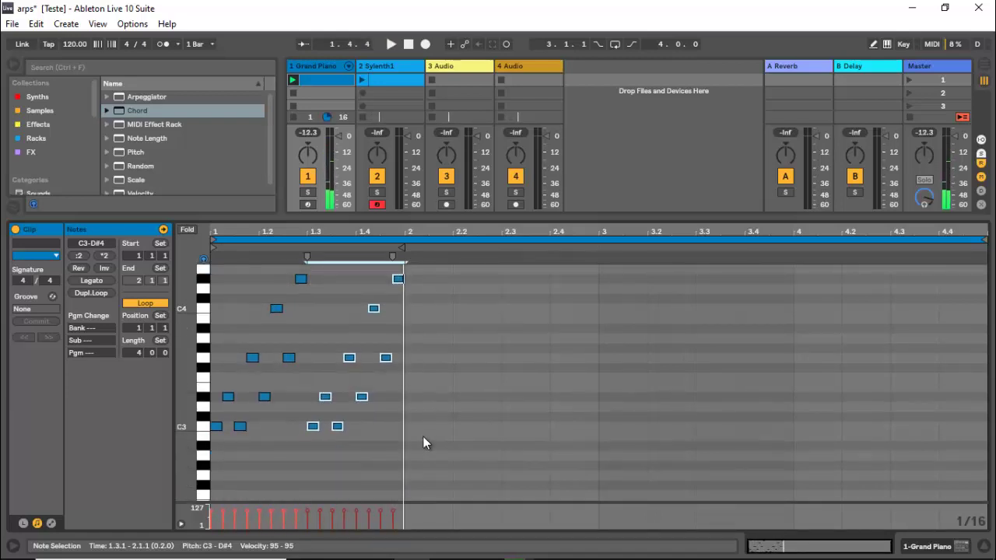
{"action": "double_click", "coordinate": [396, 456]}
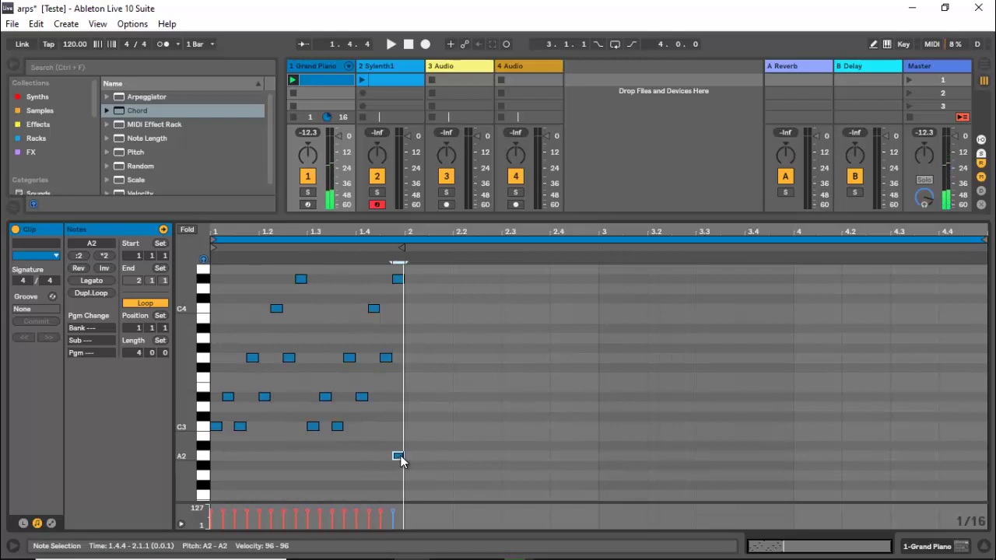
{"action": "left_click_drag", "start_coordinate": [400, 460], "coordinate": [399, 480]}
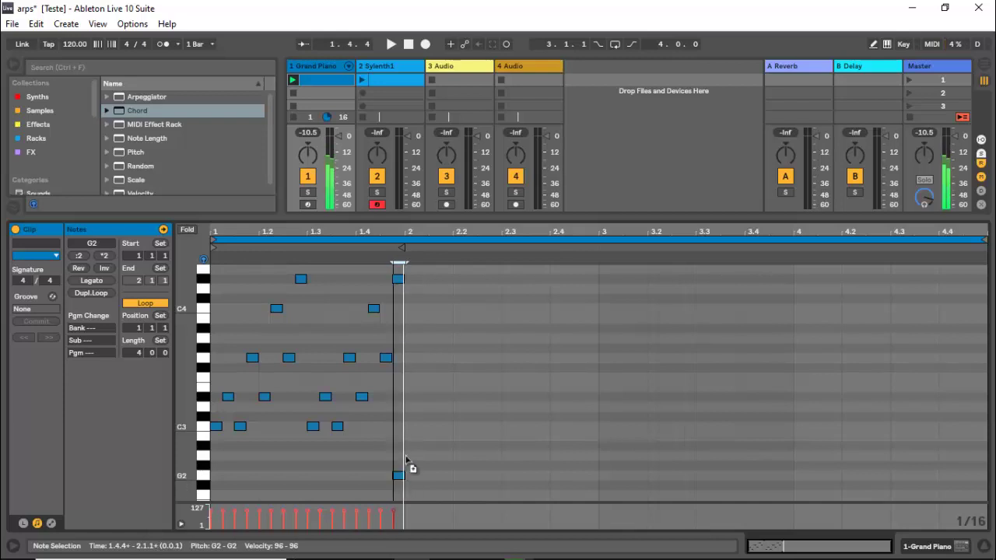
{"action": "double_click", "coordinate": [410, 437]}
{"action": "double_click", "coordinate": [422, 406]}
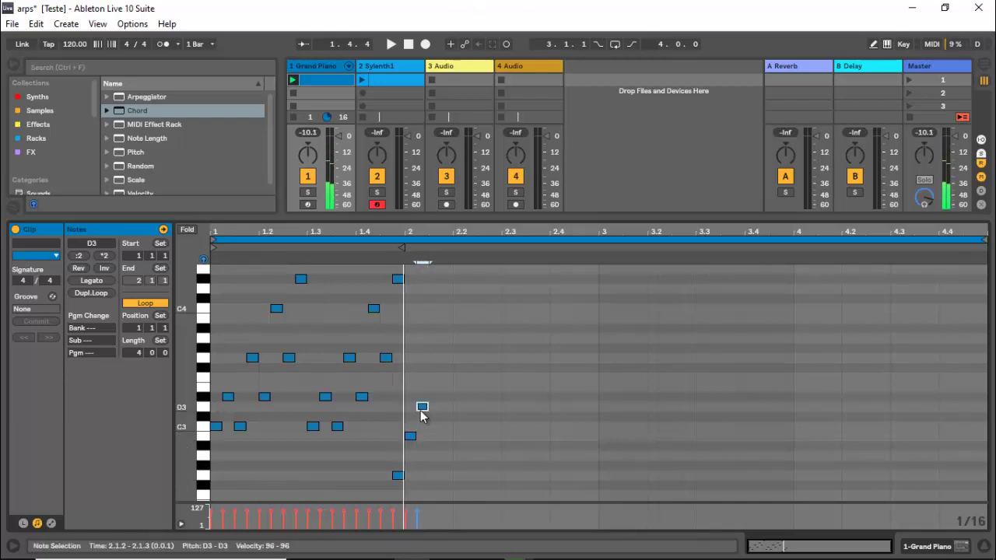
{"action": "left_click_drag", "start_coordinate": [420, 409], "coordinate": [421, 476]}
{"action": "double_click", "coordinate": [433, 426]}
{"action": "left_click_drag", "start_coordinate": [434, 426], "coordinate": [434, 406]}
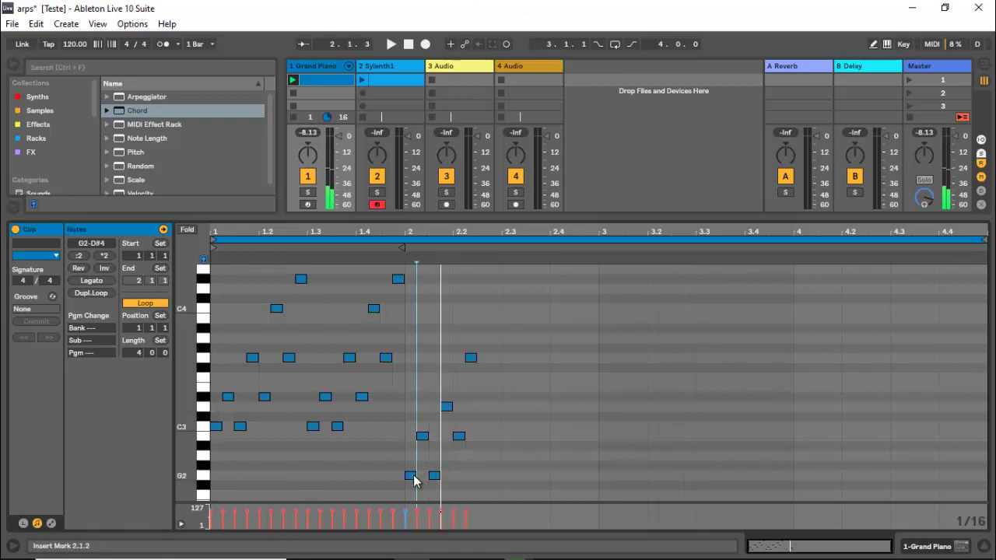
{"action": "key", "text": "space"}
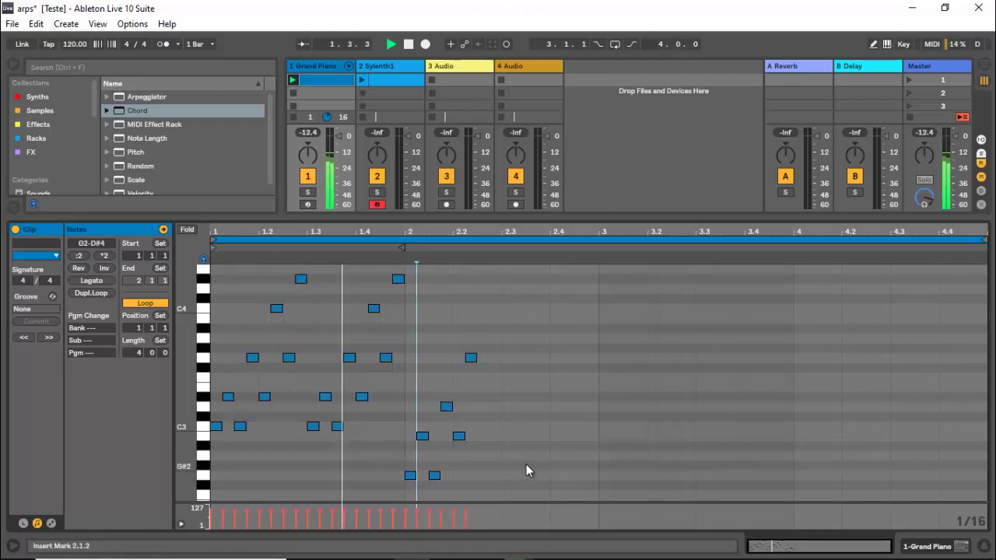
{"action": "key", "text": "space"}
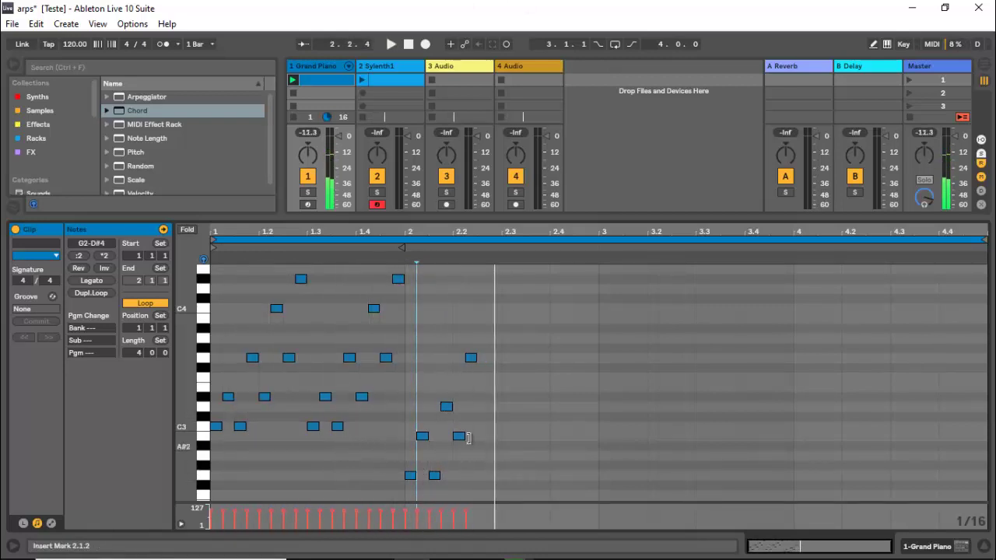
Step: Complete the first half of bar 2 with sixteenth notes D3 at 2.2.3 and B3 at 2.2.4
{"action": "left_click", "coordinate": [481, 410]}
{"action": "double_click", "coordinate": [482, 406]}
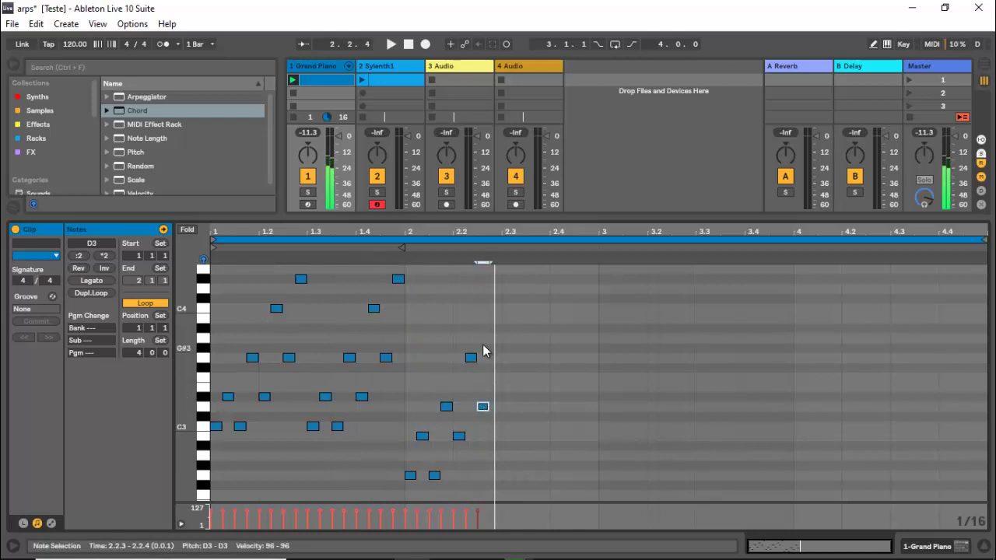
{"action": "left_click", "coordinate": [493, 322]}
{"action": "double_click", "coordinate": [494, 318]}
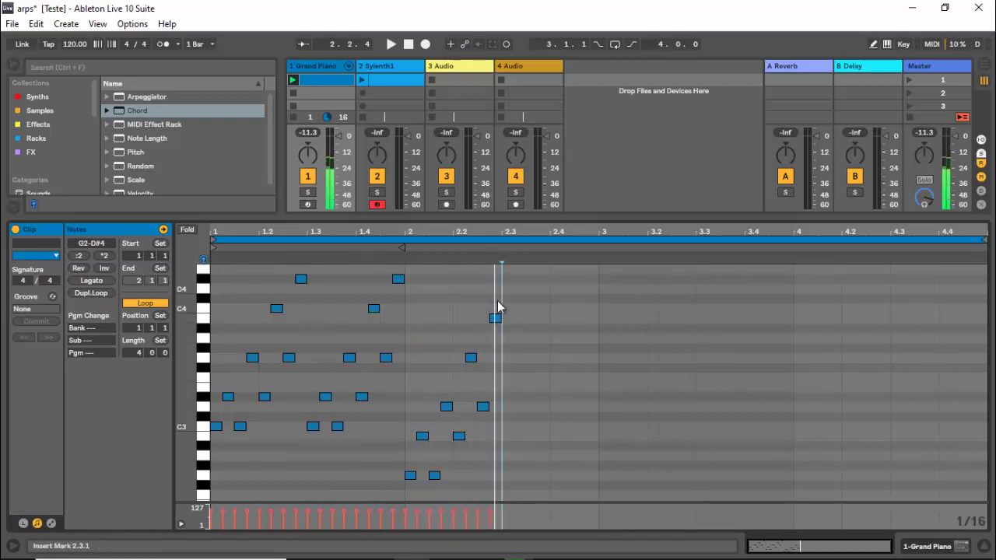
Step: Duplicate the eight-note G2–B3 pattern twice, filling the second half of bar 2 and the first half of bar 3
{"action": "left_click_drag", "start_coordinate": [496, 289], "coordinate": [406, 486]}
{"action": "key", "text": "ctrl+d"}
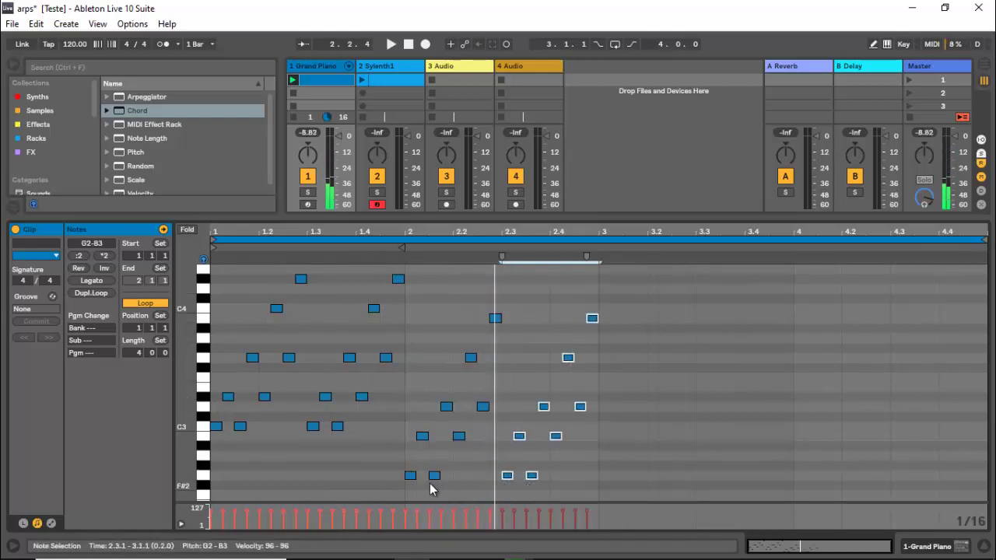
{"action": "key", "text": "ctrl+d"}
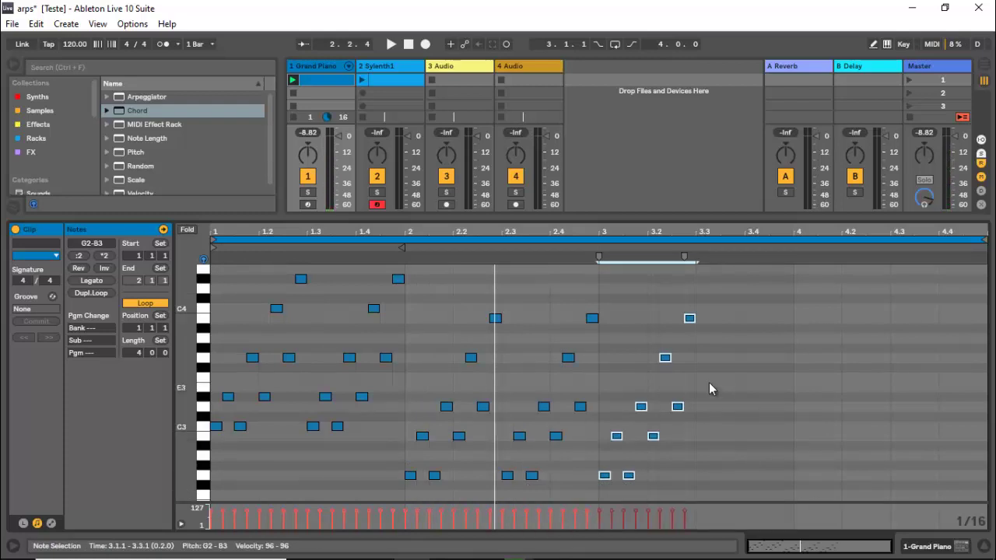
Step: Delete the unfinished arpeggio notes in bar 3 of the Grand Piano clip
{"action": "left_click_drag", "start_coordinate": [612, 311], "coordinate": [728, 474]}
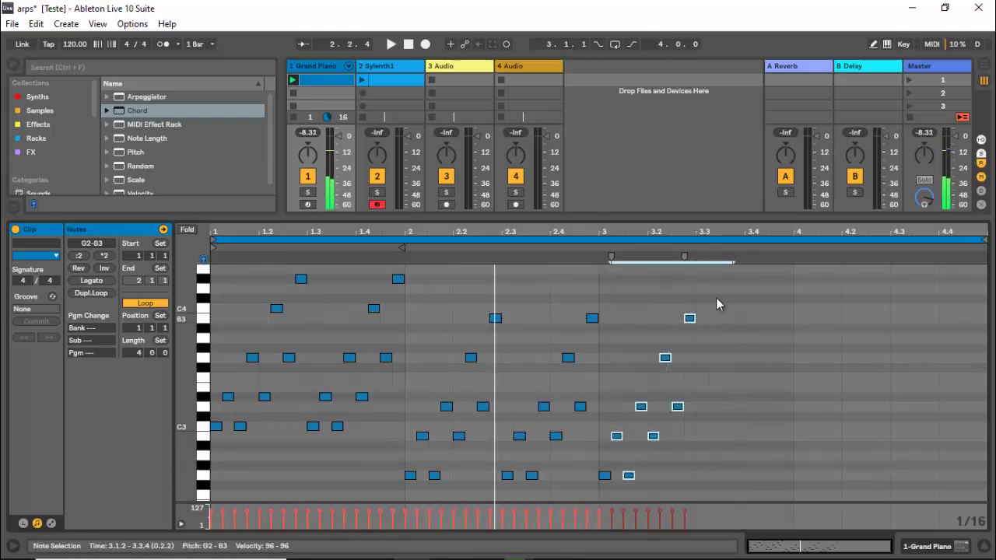
{"action": "left_click_drag", "start_coordinate": [716, 298], "coordinate": [606, 495]}
{"action": "key", "text": "Delete"}
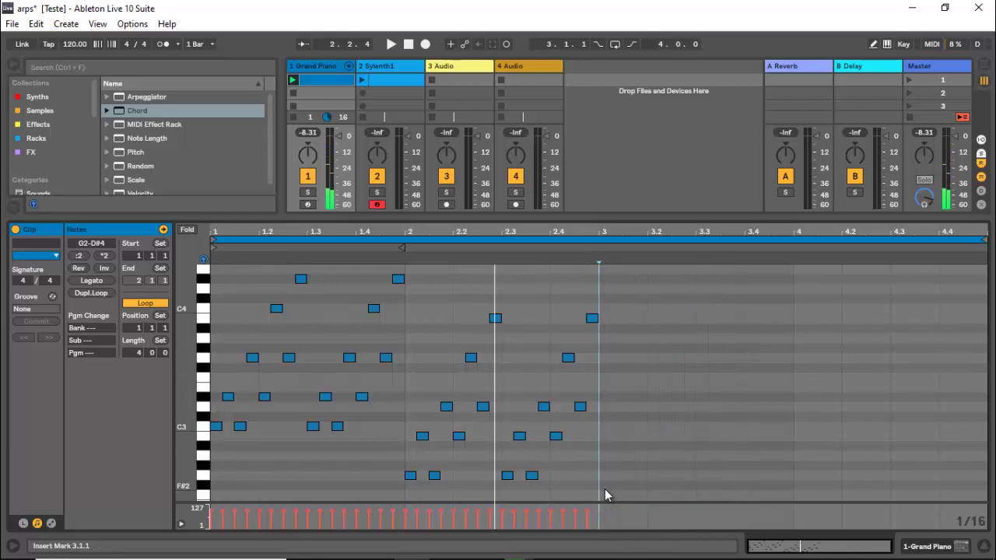
Step: Copy the full arpeggio from bar 1 to 3.1.1 and play the clip back
{"action": "left_click_drag", "start_coordinate": [403, 269], "coordinate": [247, 389]}
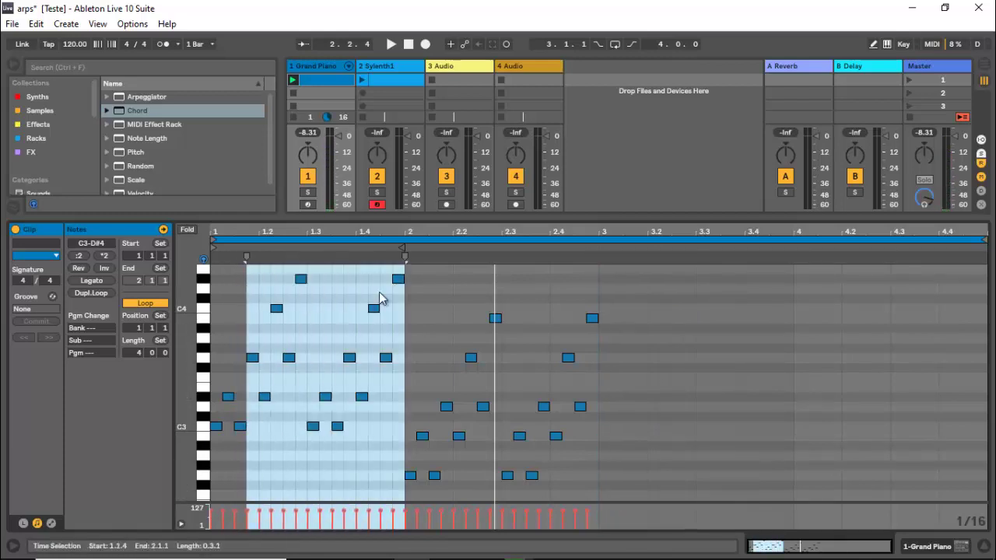
{"action": "left_click_drag", "start_coordinate": [401, 268], "coordinate": [605, 438]}
{"action": "key", "text": "space"}
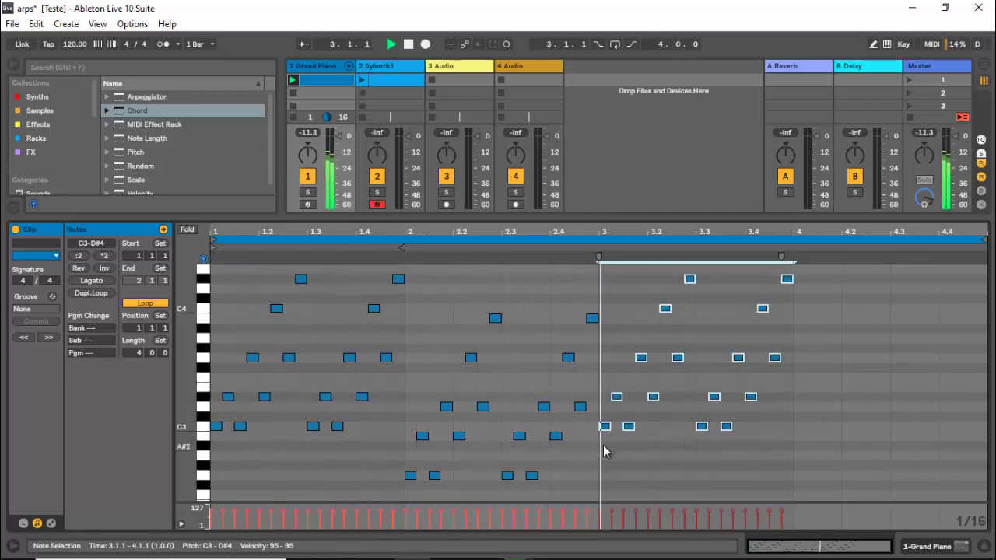
{"action": "key", "text": "space"}
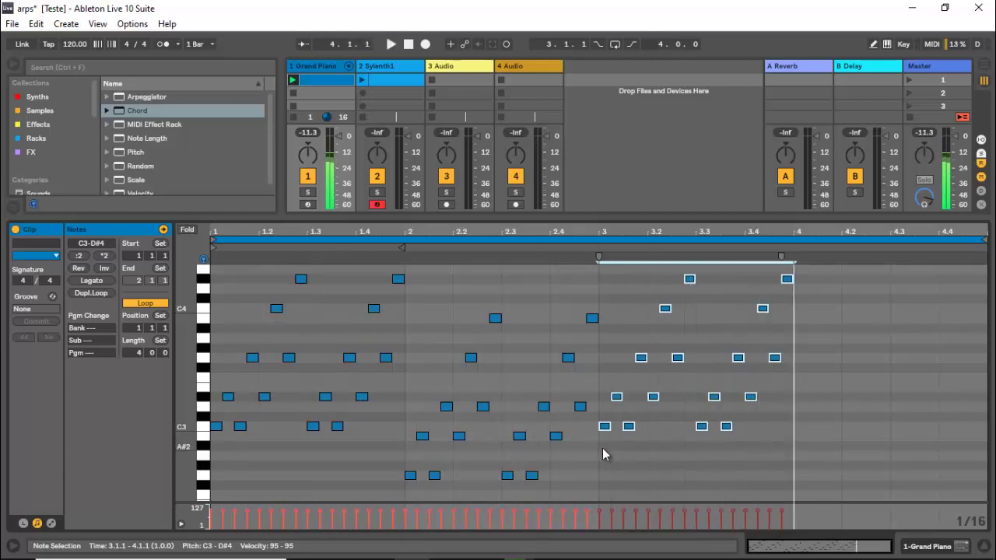
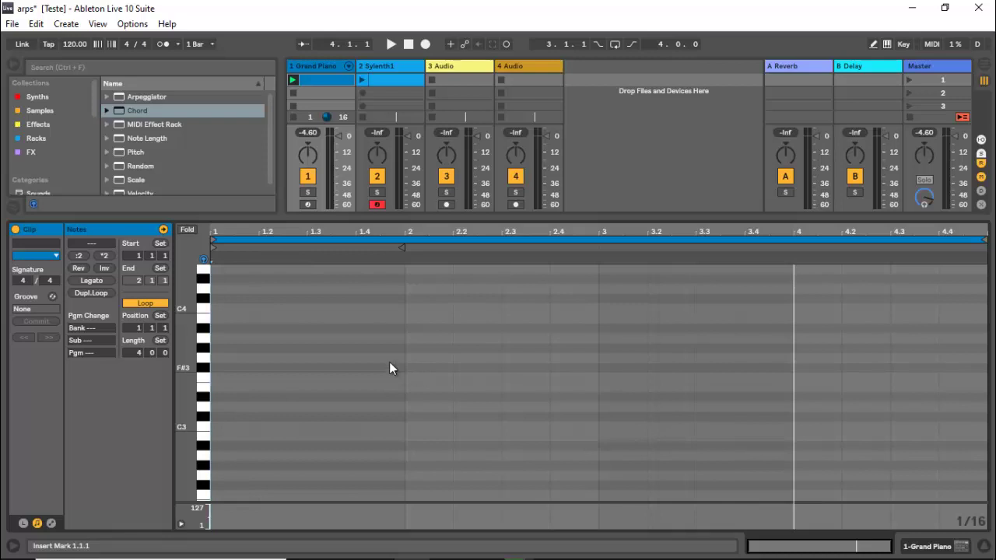
Step: Draw two eighth-length notes in the empty clip, G5 at 1.1.1 and C6 at 1.1.3
{"action": "scroll", "coordinate": [334, 362], "scroll_direction": "up", "scroll_amount": 6}
{"action": "scroll", "coordinate": [334, 369], "scroll_direction": "up", "scroll_amount": 1}
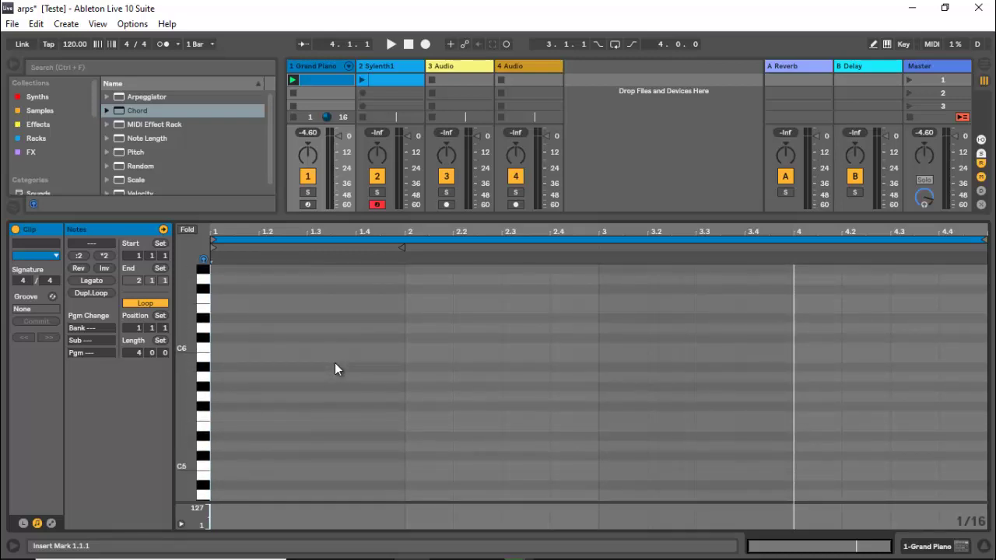
{"action": "scroll", "coordinate": [329, 364], "scroll_direction": "up", "scroll_amount": 1}
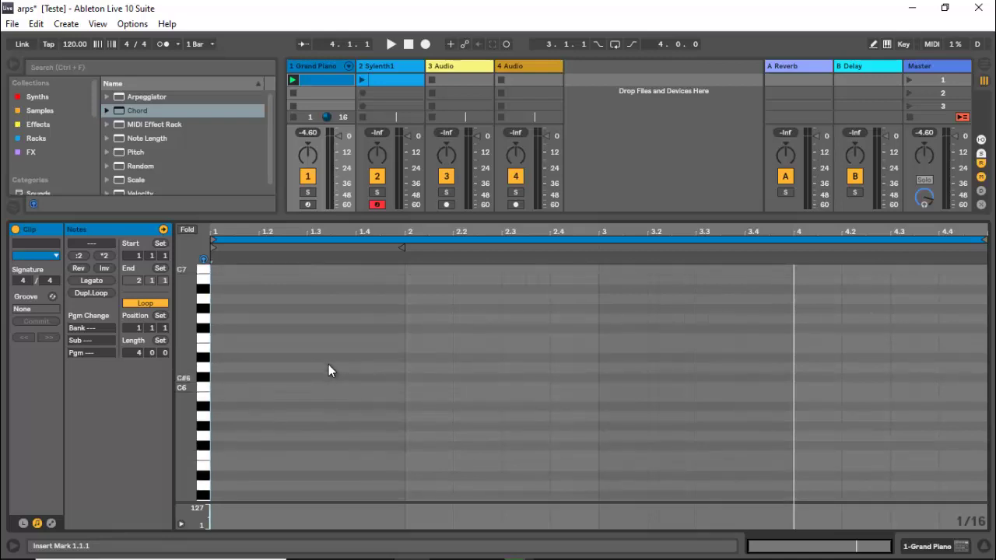
{"action": "left_click_drag", "start_coordinate": [261, 232], "coordinate": [260, 231]}
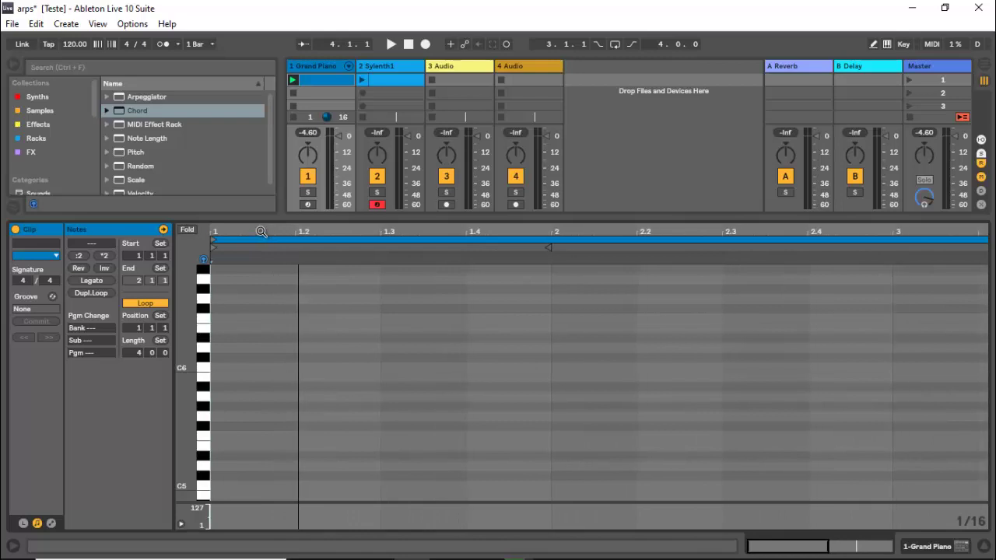
{"action": "left_click", "coordinate": [243, 360]}
{"action": "double_click", "coordinate": [218, 393]}
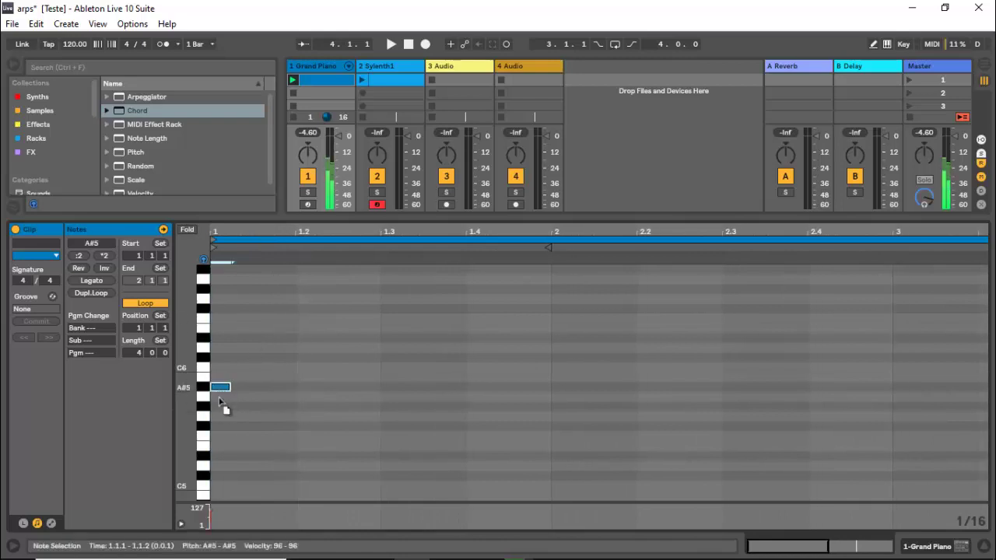
{"action": "left_click_drag", "start_coordinate": [220, 395], "coordinate": [275, 367]}
{"action": "left_click_drag", "start_coordinate": [280, 328], "coordinate": [253, 416]}
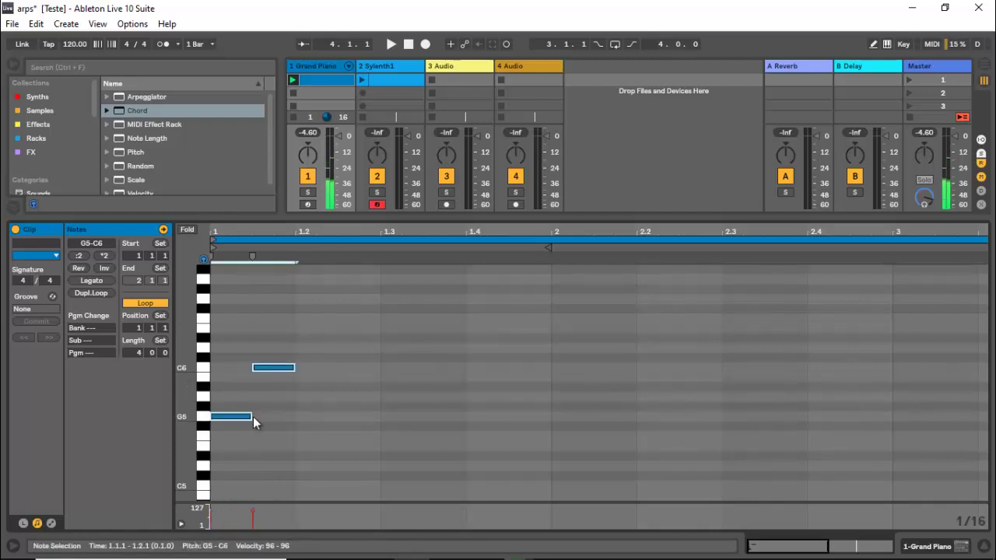
Step: Transpose both notes down an octave, lower the second one to B4, and audition them
{"action": "key", "text": "shift+Down"}
{"action": "scroll", "coordinate": [296, 401], "scroll_direction": "down", "scroll_amount": 1}
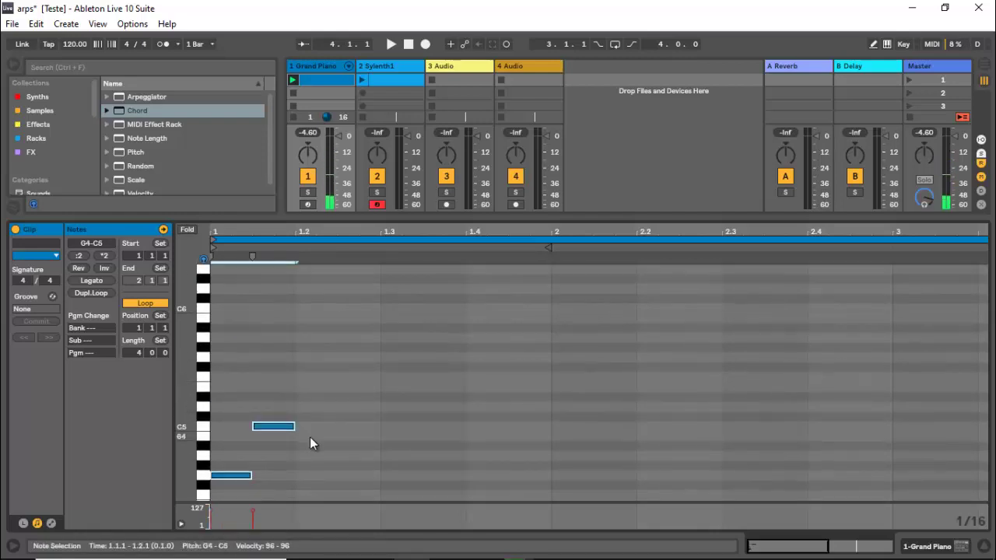
{"action": "left_click", "coordinate": [311, 437]}
{"action": "left_click", "coordinate": [271, 425]}
{"action": "key", "text": "Down"}
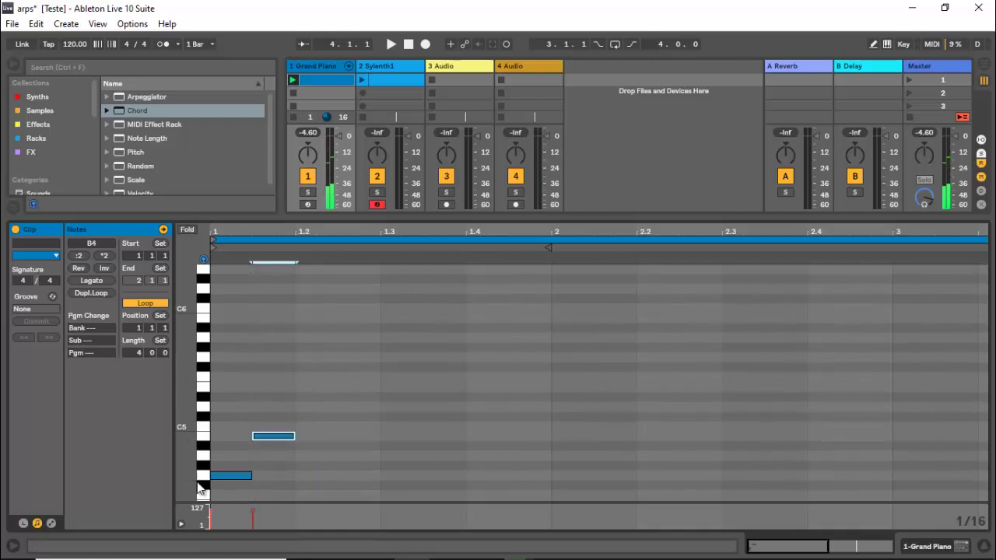
{"action": "left_click_drag", "start_coordinate": [201, 476], "coordinate": [200, 440]}
{"action": "left_click", "coordinate": [274, 437]}
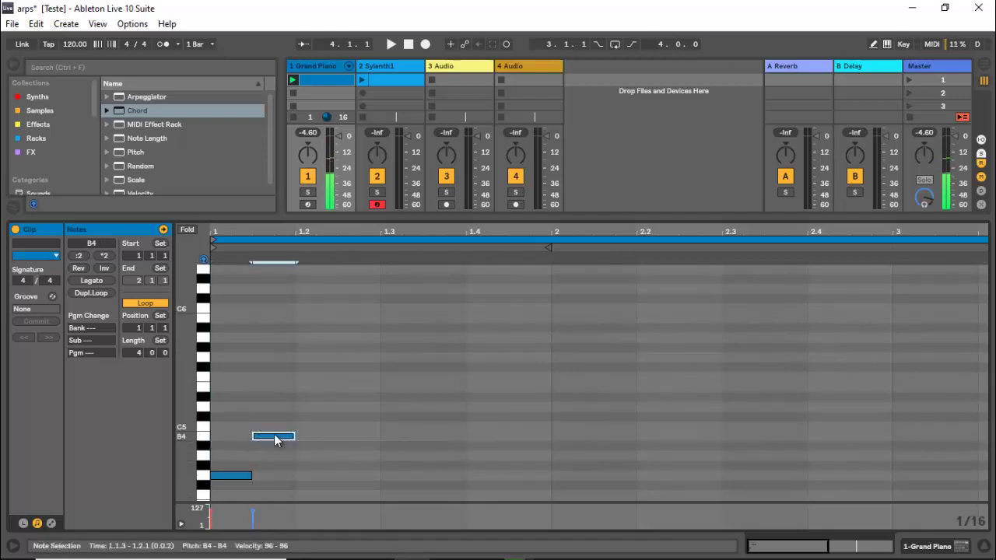
{"action": "key", "text": "space"}
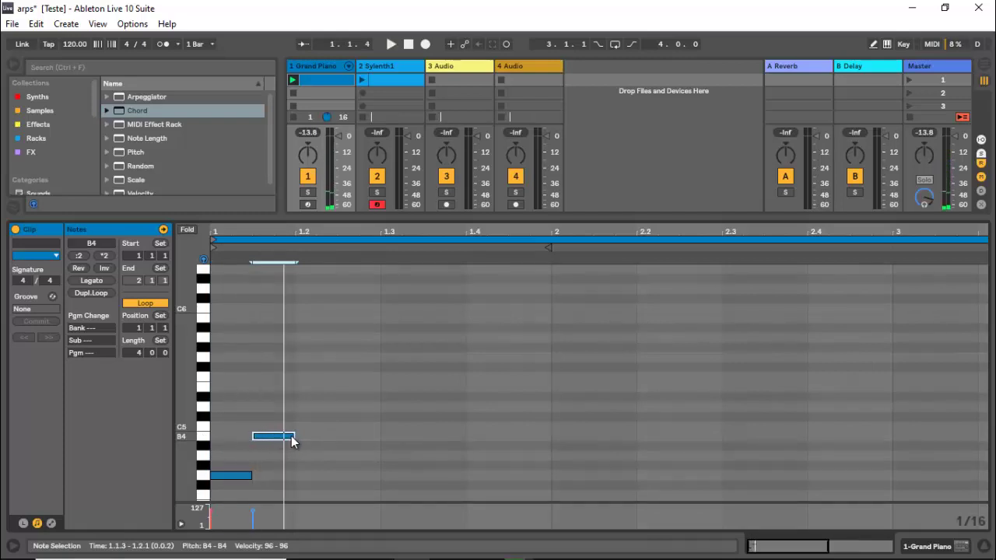
Step: Shorten the B4 note to a sixteenth and keep the fixed grid at 1/16
{"action": "left_click_drag", "start_coordinate": [294, 436], "coordinate": [274, 436]}
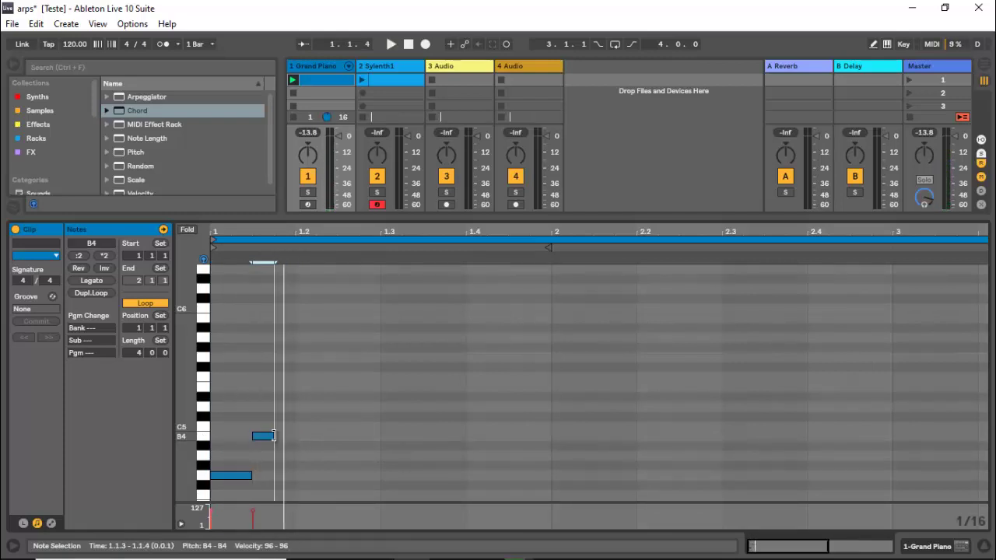
{"action": "right_click", "coordinate": [294, 388]}
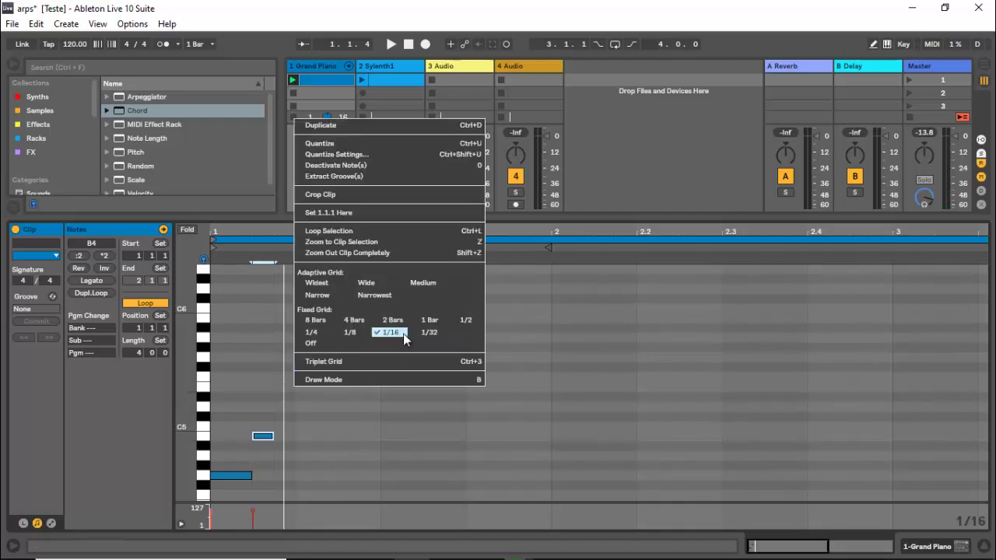
{"action": "left_click", "coordinate": [403, 335]}
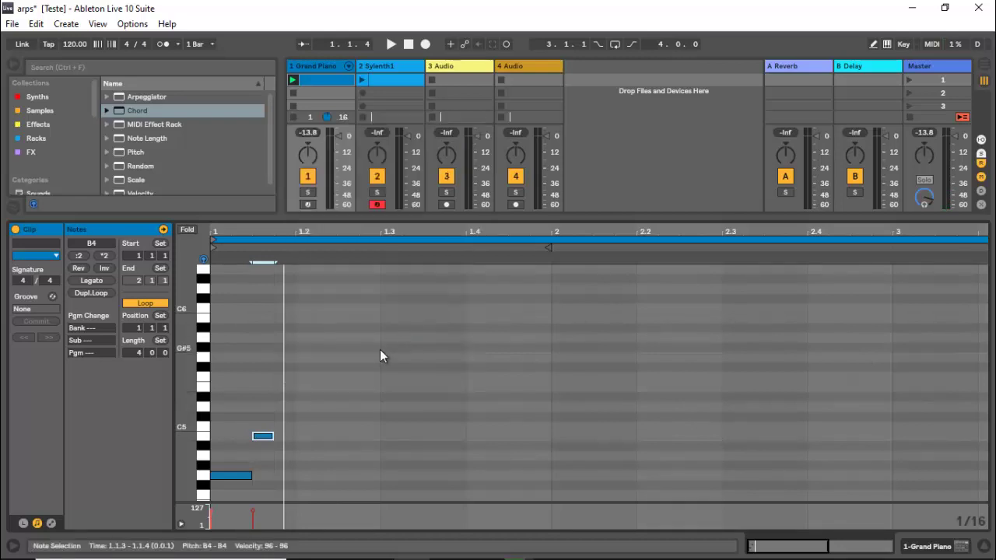
Step: Add sixteenth notes on D5 at 1.1.4 and G5 at 1.2.1, and audition the phrase
{"action": "double_click", "coordinate": [282, 406]}
{"action": "key", "text": "space"}
{"action": "key", "text": "space"}
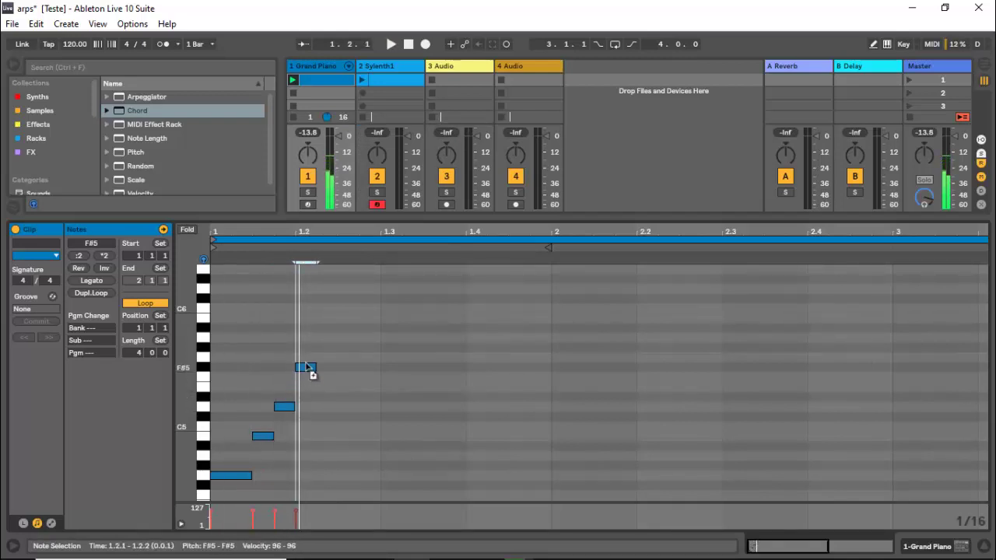
{"action": "double_click", "coordinate": [306, 358]}
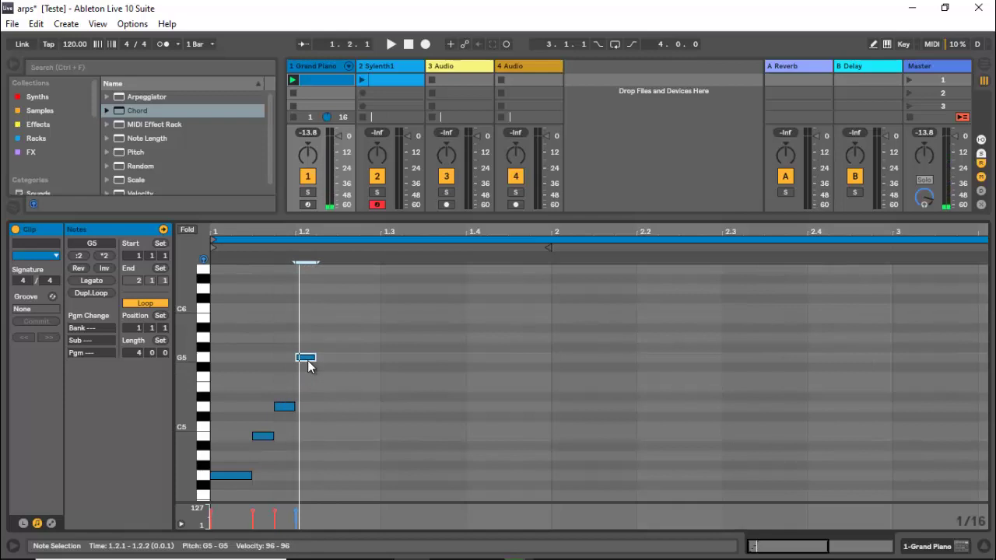
{"action": "key", "text": "space"}
{"action": "key", "text": "space"}
Step: Lengthen the G5 note to an eighth, add eighth notes B5 at 1.2.3, G5 at 1.3.1 and D5 at 1.3.3, and play the phrase
{"action": "left_click_drag", "start_coordinate": [310, 357], "coordinate": [367, 321]}
{"action": "left_click_drag", "start_coordinate": [315, 357], "coordinate": [337, 358]}
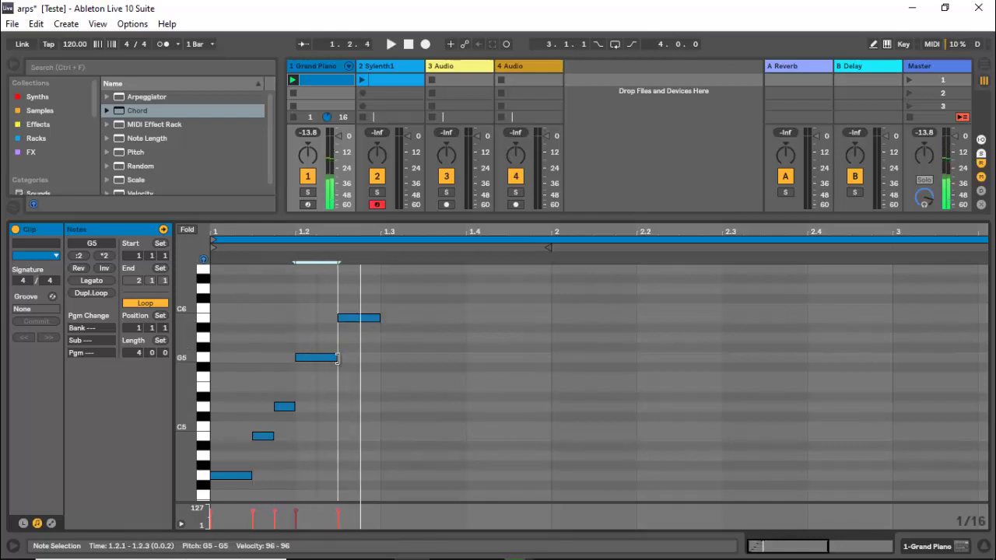
{"action": "left_click_drag", "start_coordinate": [362, 319], "coordinate": [444, 405]}
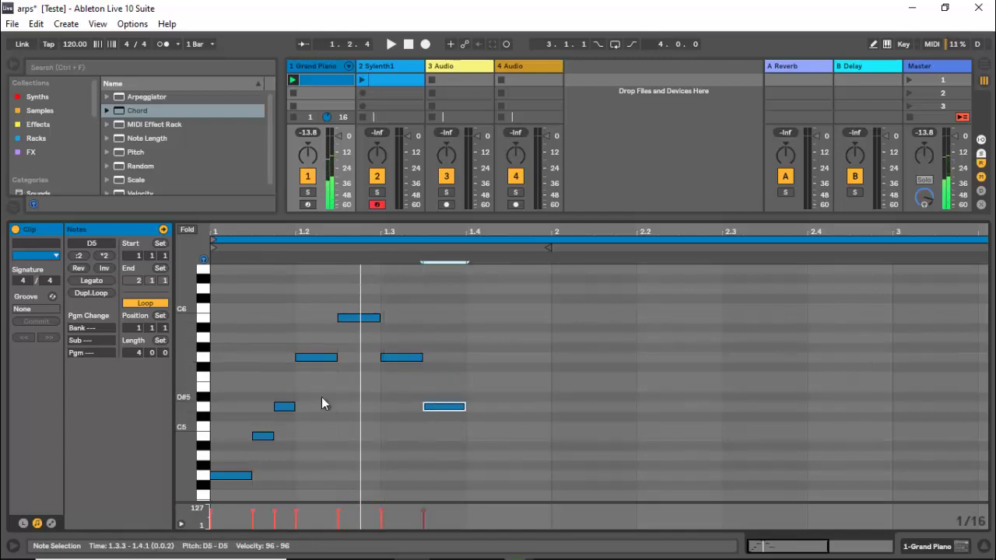
{"action": "key", "text": "space"}
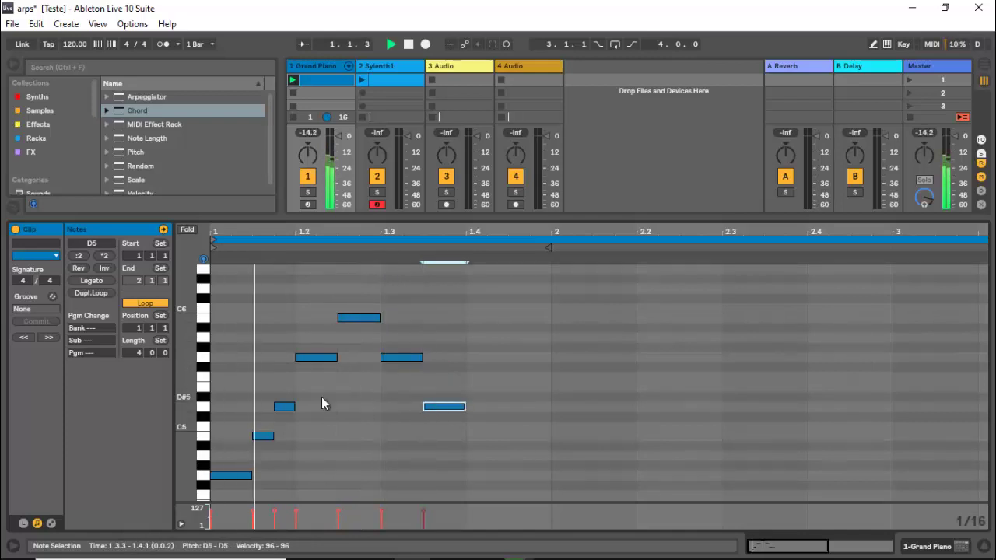
{"action": "key", "text": "space"}
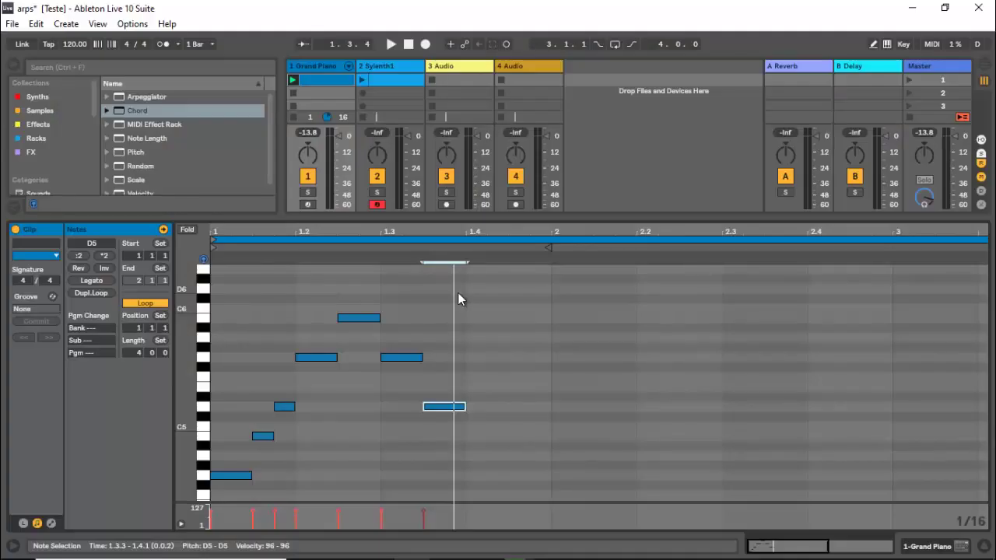
{"action": "scroll", "coordinate": [455, 292], "scroll_direction": "down", "scroll_amount": 2}
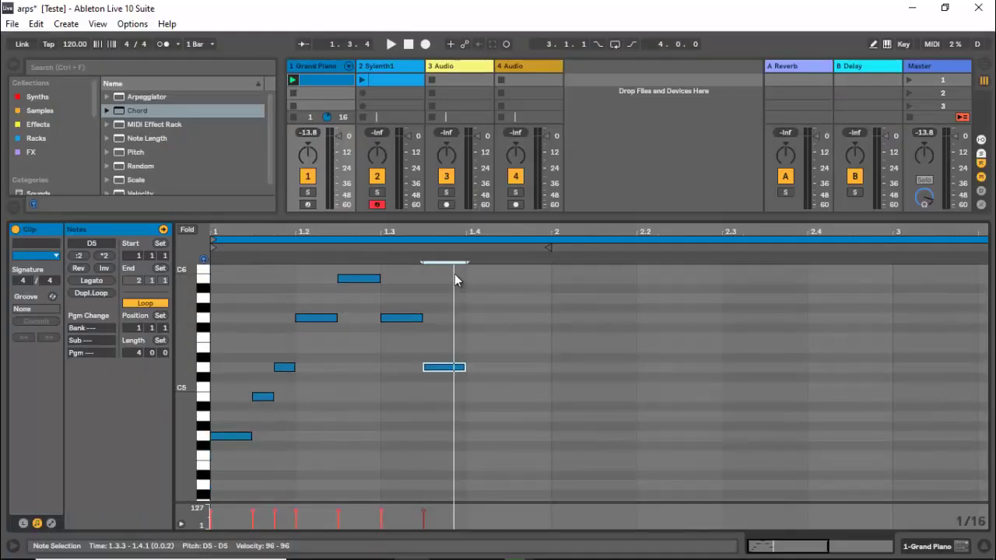
{"action": "left_click_drag", "start_coordinate": [454, 272], "coordinate": [230, 444]}
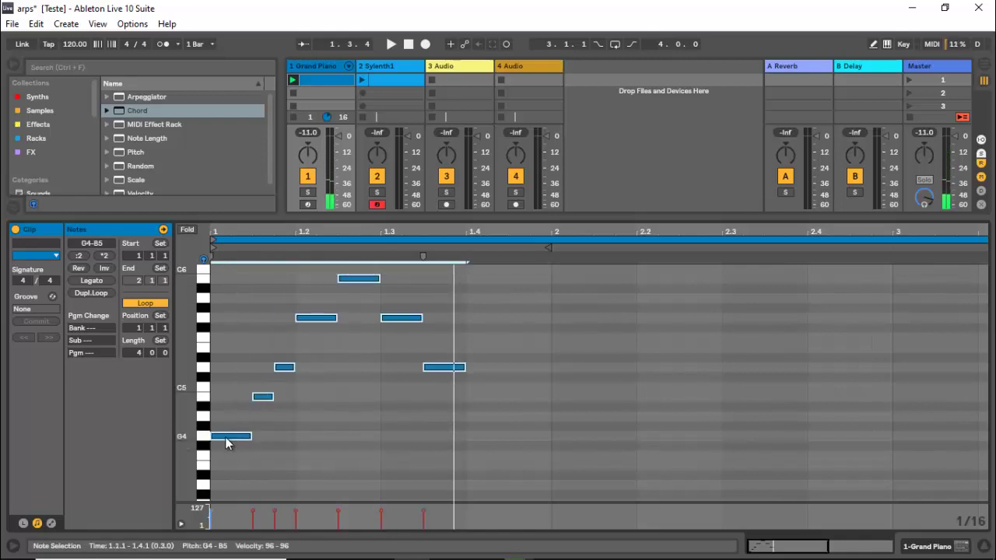
{"action": "double_click", "coordinate": [477, 457]}
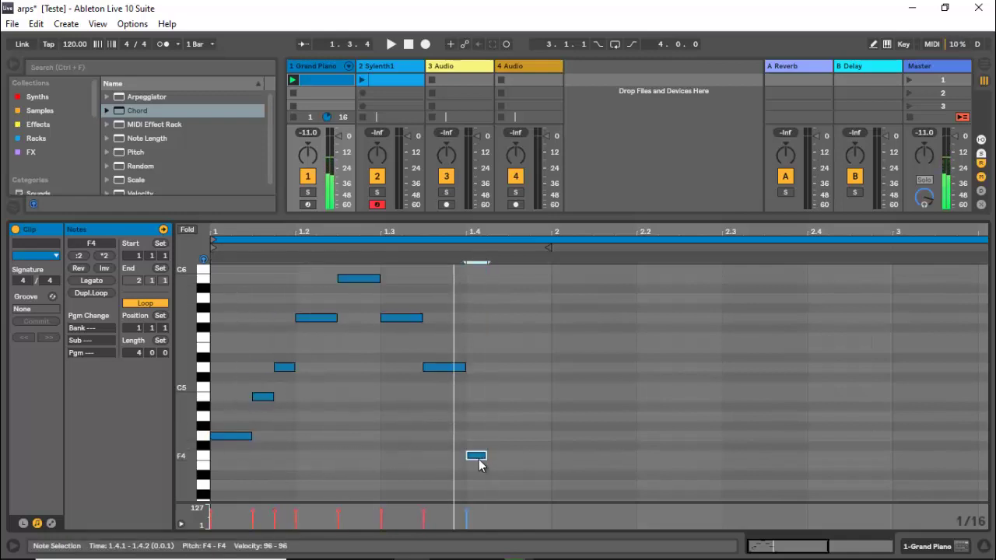
{"action": "left_click_drag", "start_coordinate": [478, 463], "coordinate": [497, 452]}
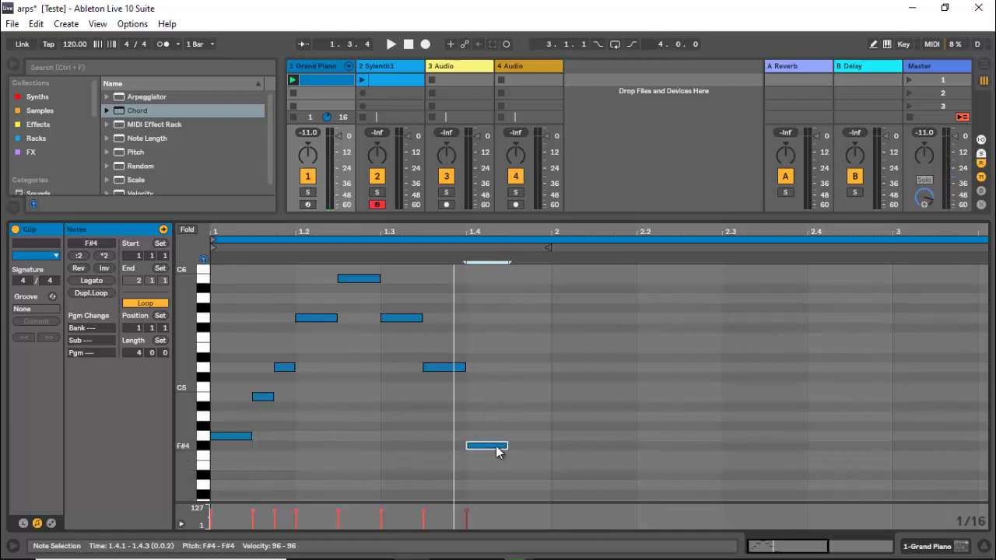
{"action": "key", "text": "Delete"}
Step: Duplicate the whole seven-note phrase directly after itself, starting at 1.4.1
{"action": "left_click_drag", "start_coordinate": [465, 264], "coordinate": [239, 469]}
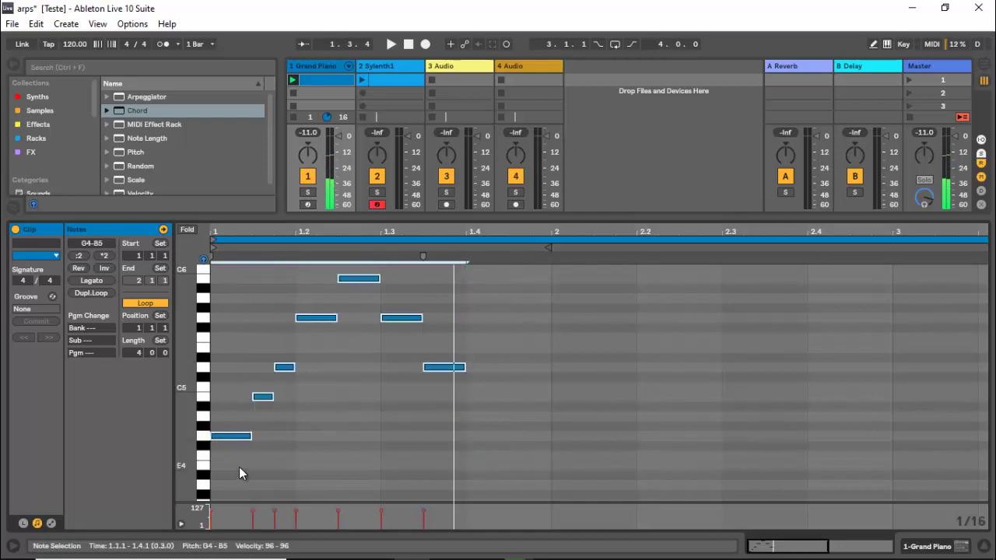
{"action": "key", "text": "ctrl+d"}
{"action": "left_click", "coordinate": [475, 443]}
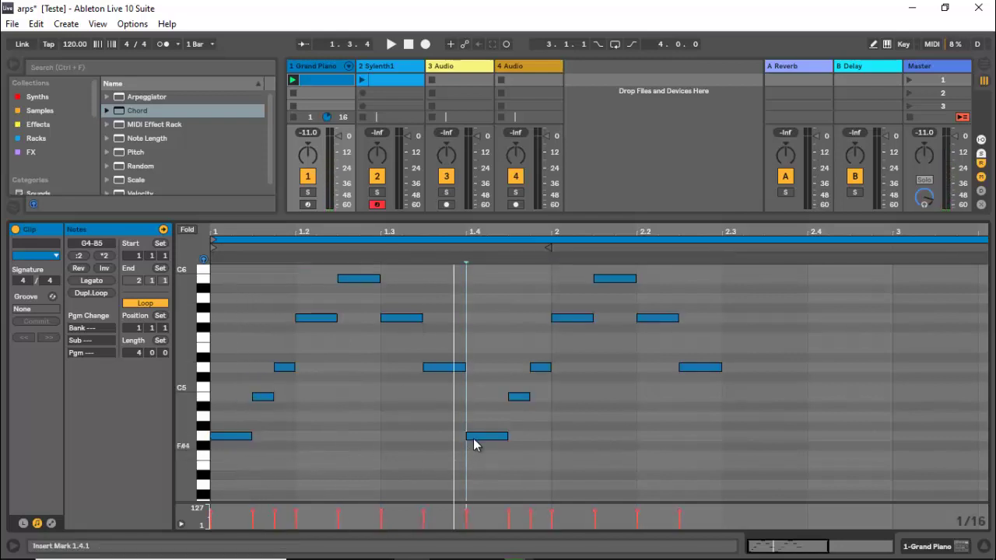
Step: Lower the second phrase's G notes by a semitone, the first to F#4 and the two upper ones to F#5
{"action": "left_click_drag", "start_coordinate": [474, 443], "coordinate": [477, 454]}
{"action": "left_click", "coordinate": [539, 369]}
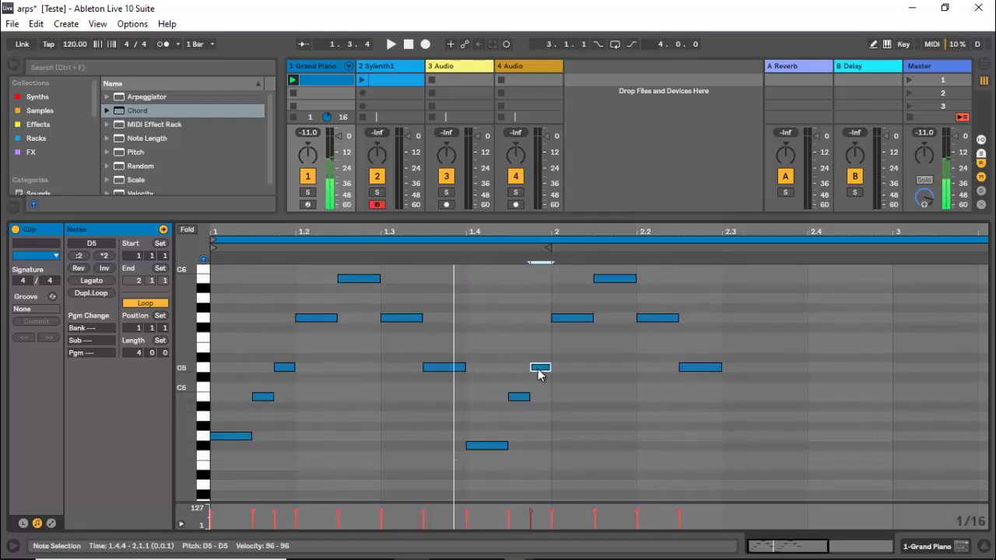
{"action": "left_click", "coordinate": [567, 319]}
{"action": "left_click_drag", "start_coordinate": [573, 305], "coordinate": [662, 337]}
{"action": "key", "text": "Down"}
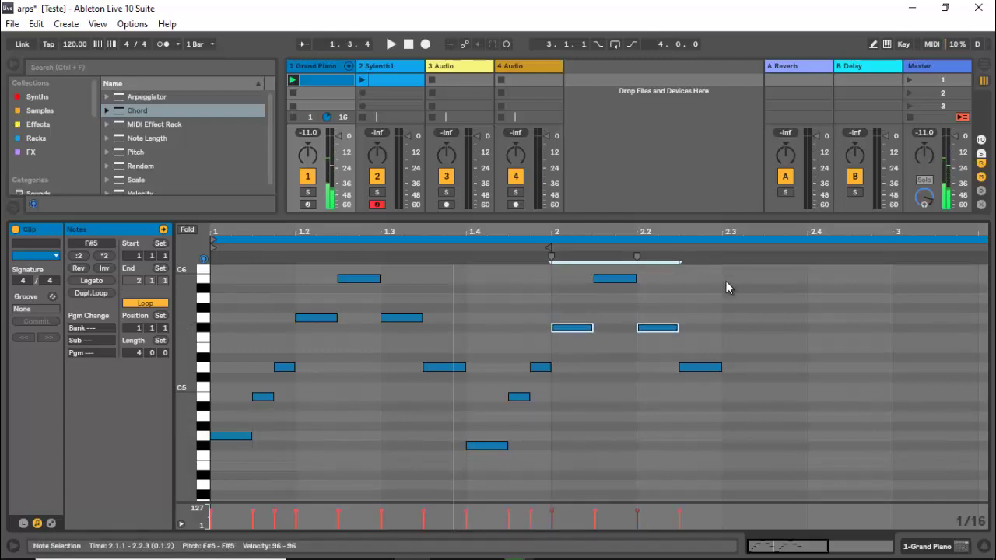
Step: Duplicate the second phrase's notes, except its highest one, to start at 2.3.1, and play the clip
{"action": "left_click_drag", "start_coordinate": [726, 284], "coordinate": [480, 474]}
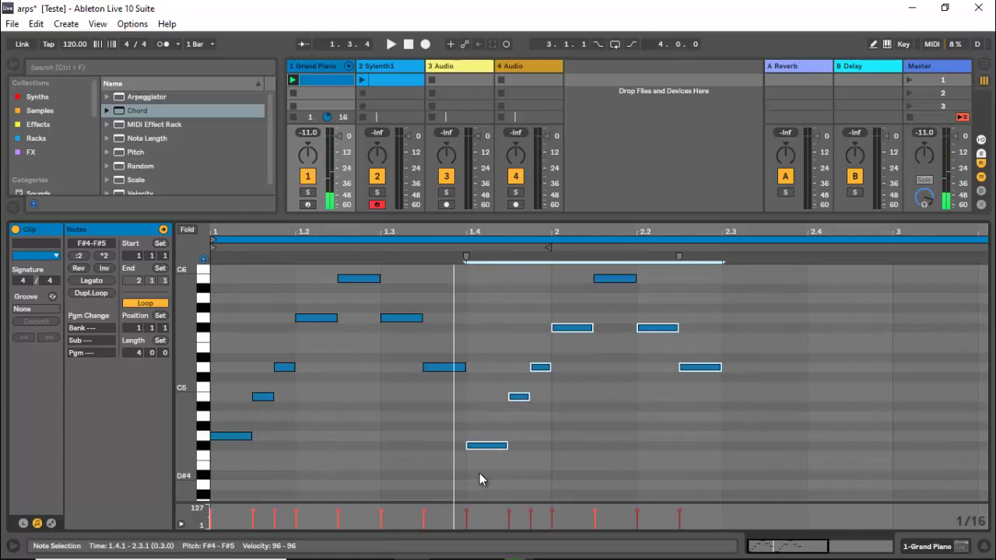
{"action": "key", "text": "ctrl+d"}
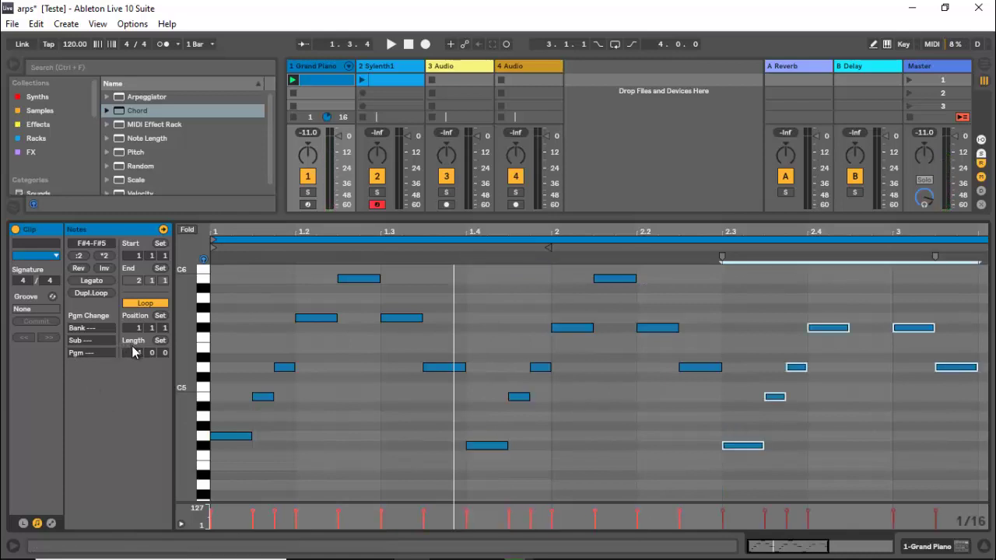
{"action": "key", "text": "space"}
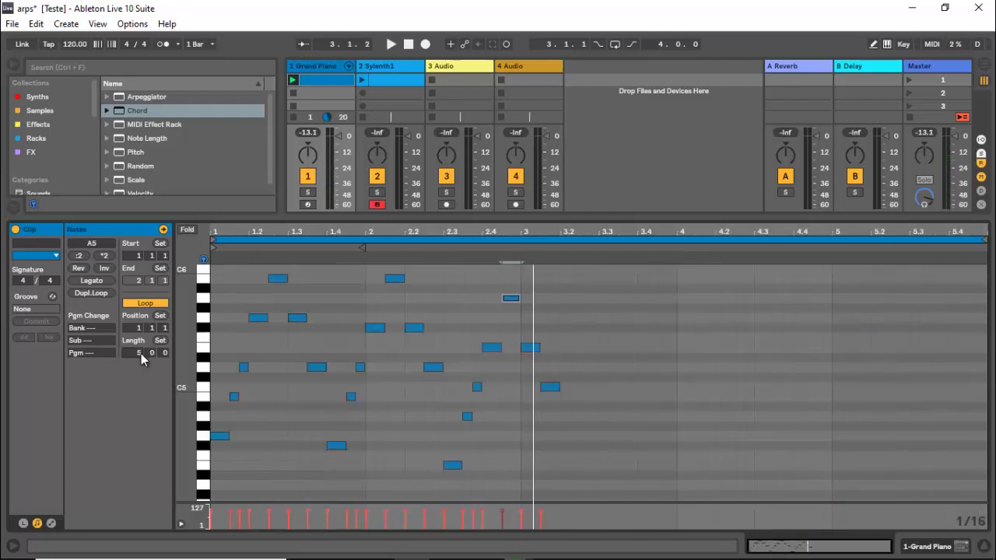
Step: Set the Grand Piano clip's loop length to 4 bars and play the arpeggio phrases
{"action": "left_click_drag", "start_coordinate": [140, 353], "coordinate": [141, 359]}
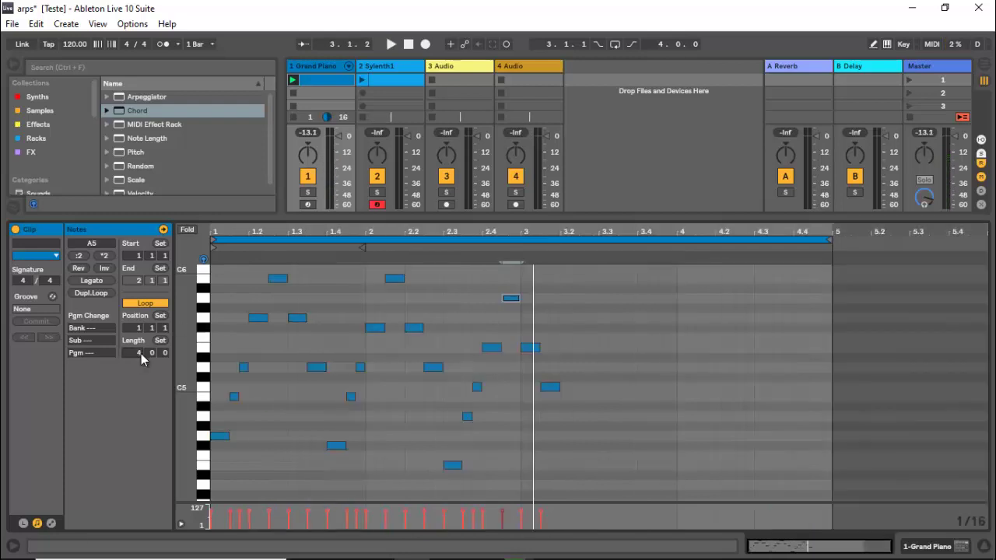
{"action": "left_click_drag", "start_coordinate": [241, 231], "coordinate": [270, 233]}
{"action": "key", "text": "space"}
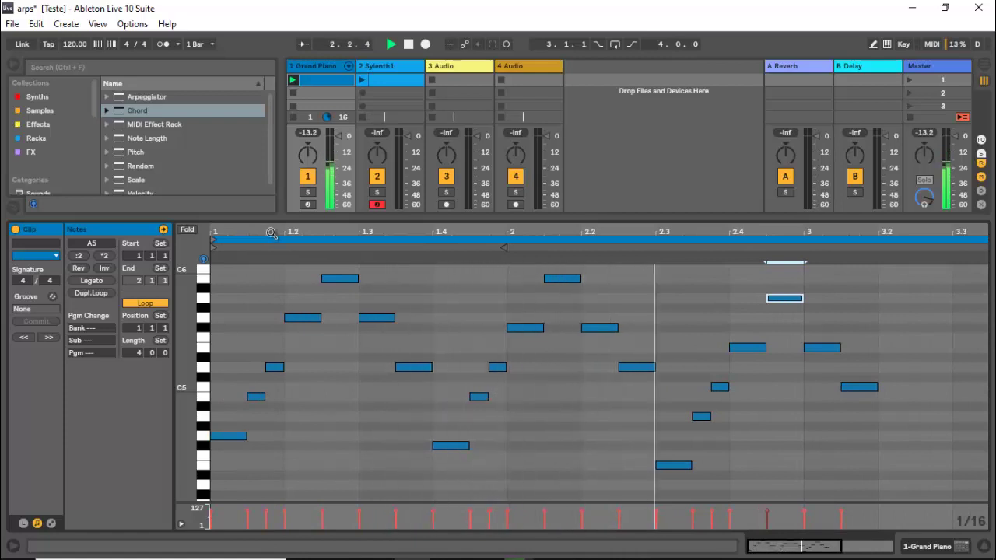
{"action": "key", "text": "space"}
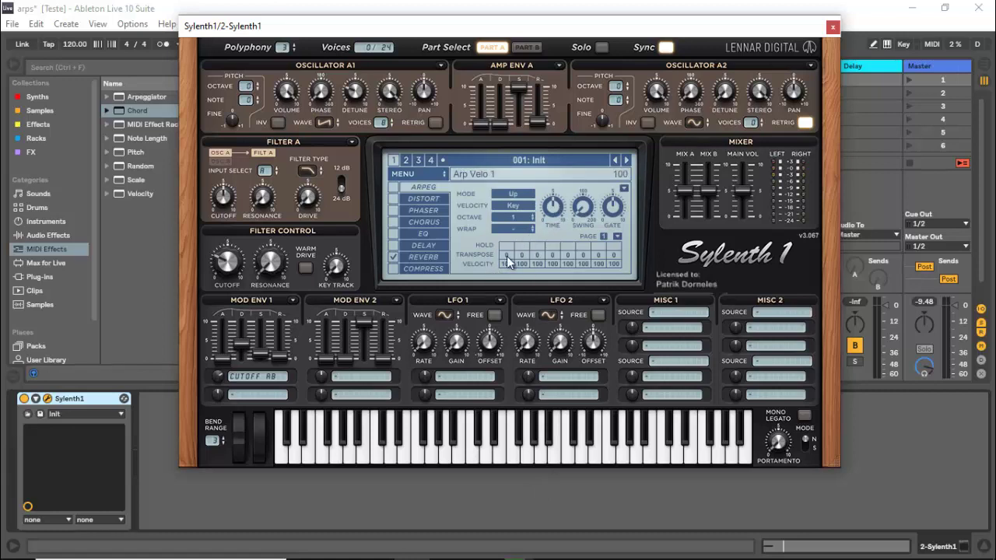
Step: In the Sylenth1 clip, build a chord of C3, E3, G3 and C4 and stretch all its notes to fill the bar
{"action": "left_click", "coordinate": [832, 28]}
{"action": "double_click", "coordinate": [403, 80]}
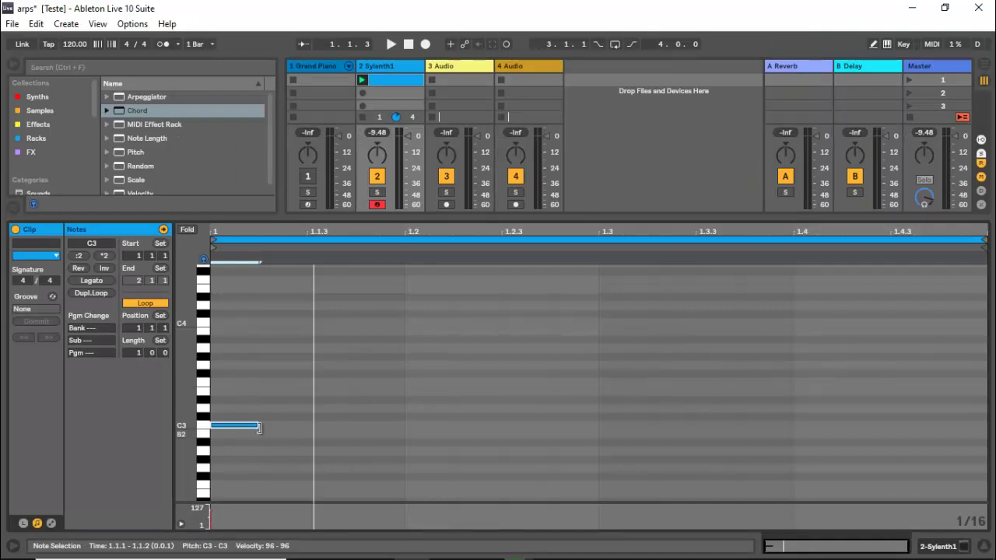
{"action": "left_click_drag", "start_coordinate": [344, 421], "coordinate": [553, 328]}
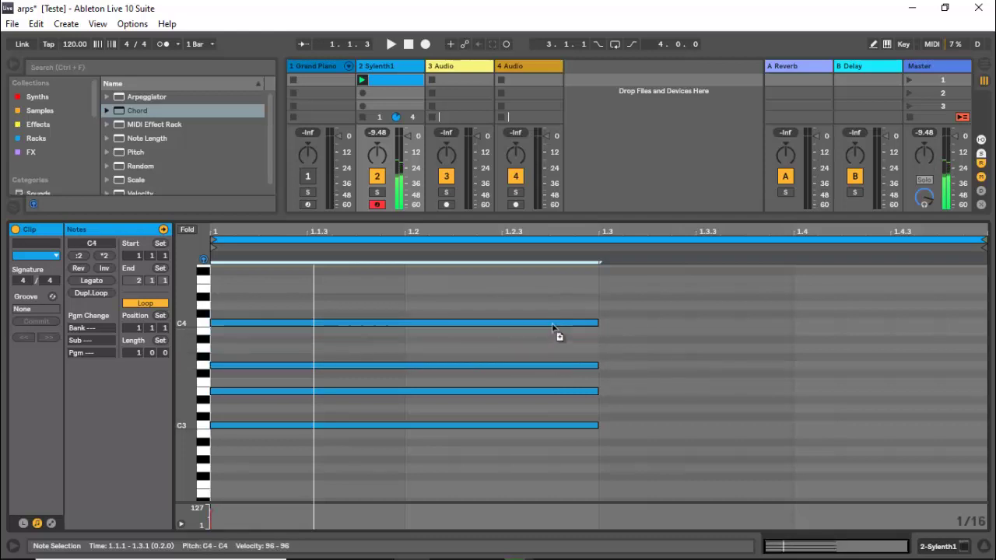
{"action": "key", "text": "ctrl+a"}
{"action": "left_click_drag", "start_coordinate": [597, 425], "coordinate": [937, 427]}
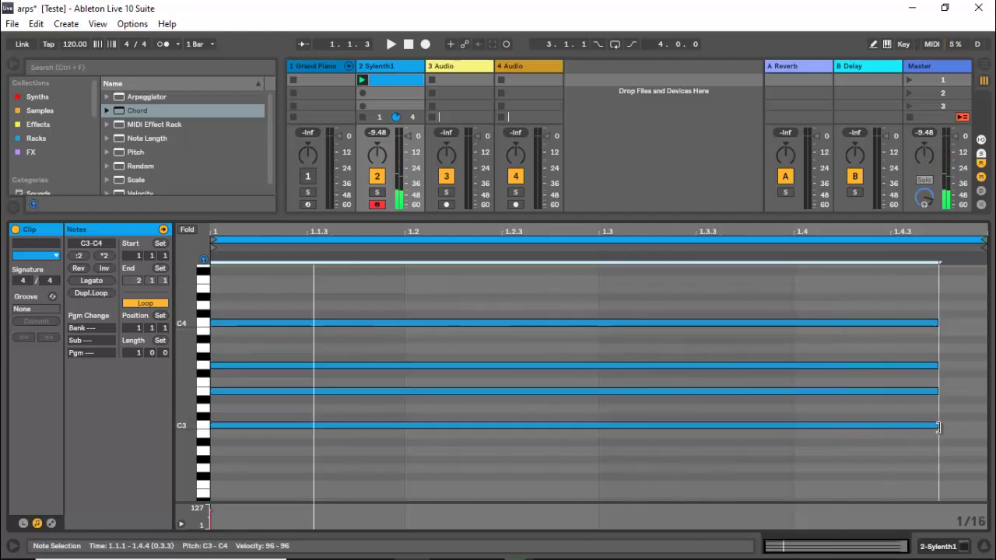
Step: Enable the arpeggiator in the Sylenth1 synth and set its time to 1/16 while the chord plays
{"action": "left_click", "coordinate": [388, 70]}
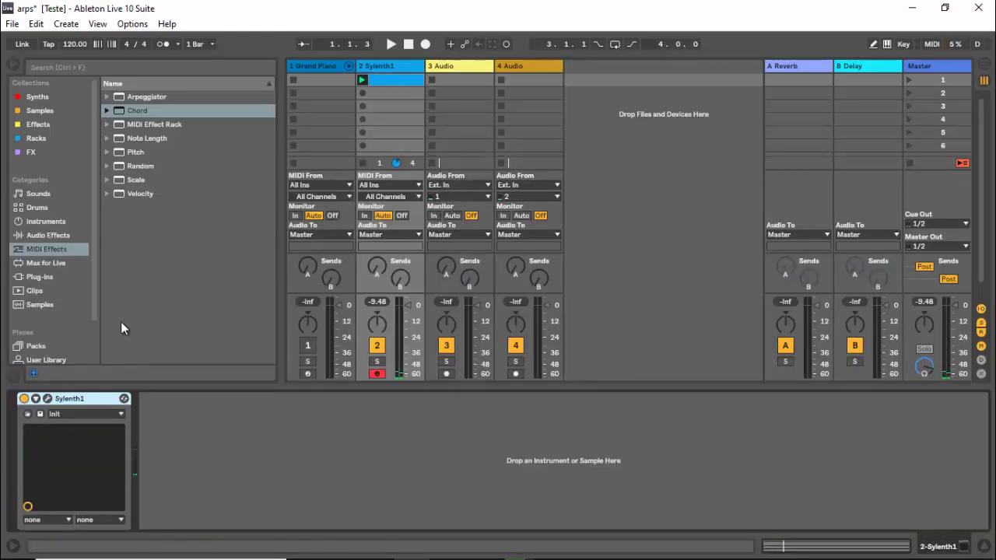
{"action": "left_click", "coordinate": [47, 398]}
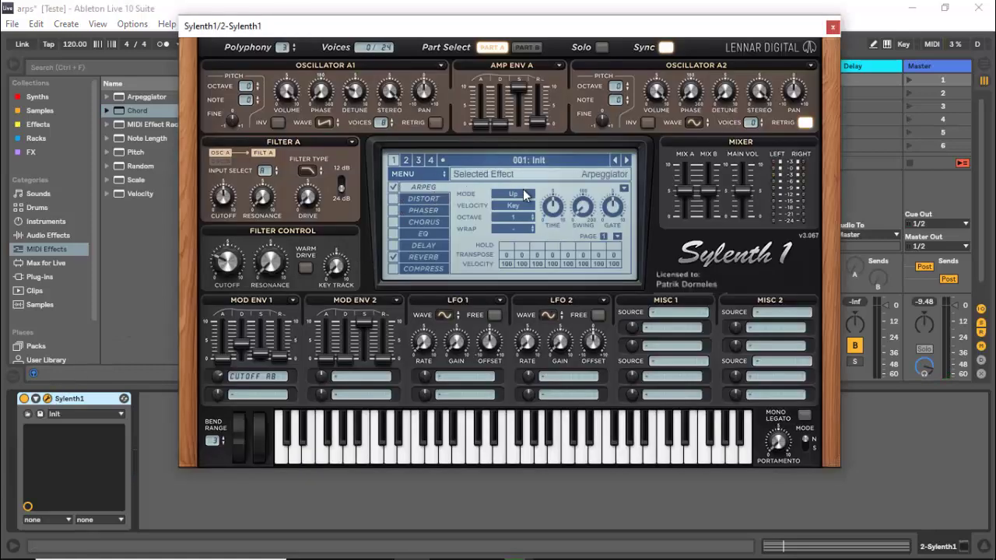
{"action": "mouse_move", "coordinate": [547, 212]}
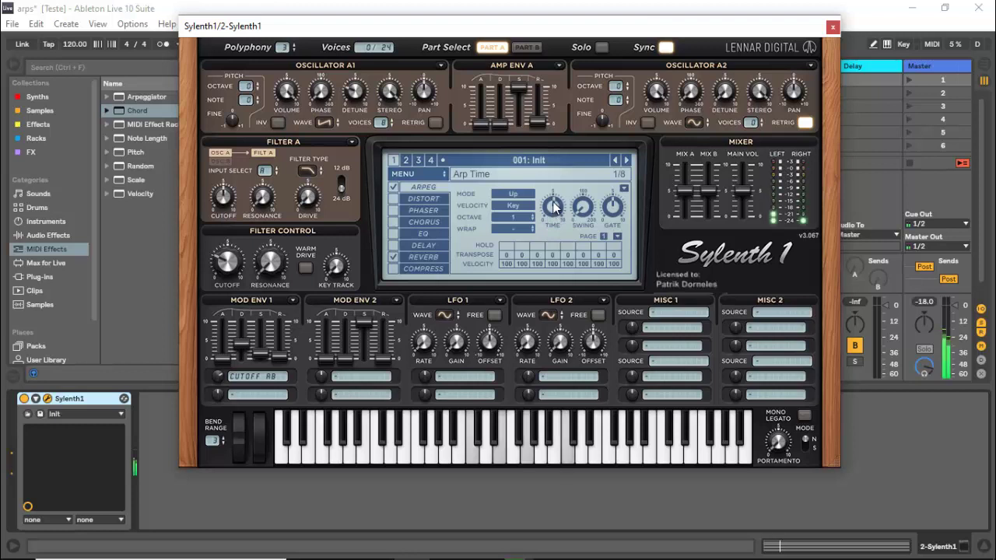
{"action": "left_click_drag", "start_coordinate": [554, 213], "coordinate": [557, 185]}
Step: Try an arpeggiator swing of about 91% and a gate of 73%, with oscillator A1's octave at -2
{"action": "mouse_move", "coordinate": [585, 213]}
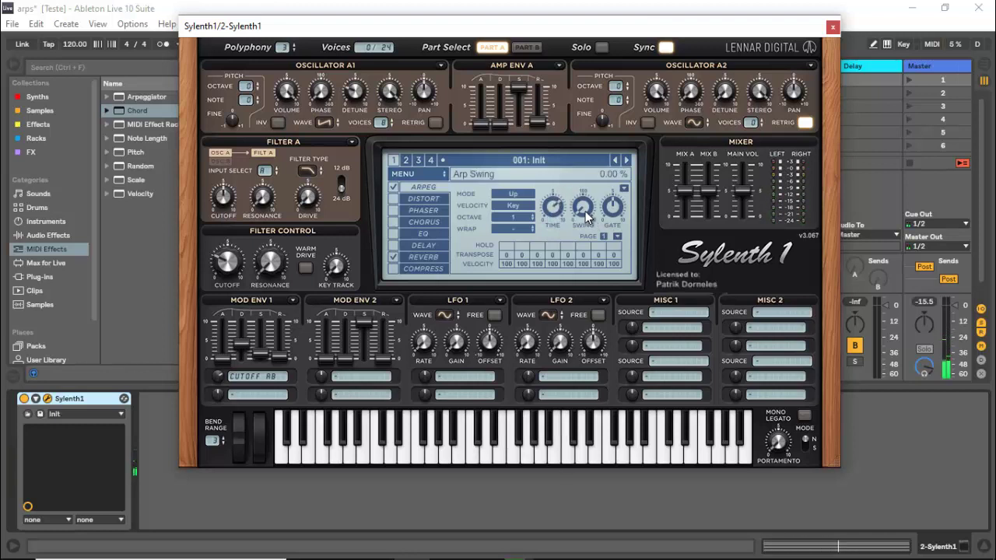
{"action": "left_click_drag", "start_coordinate": [585, 210], "coordinate": [603, 144]}
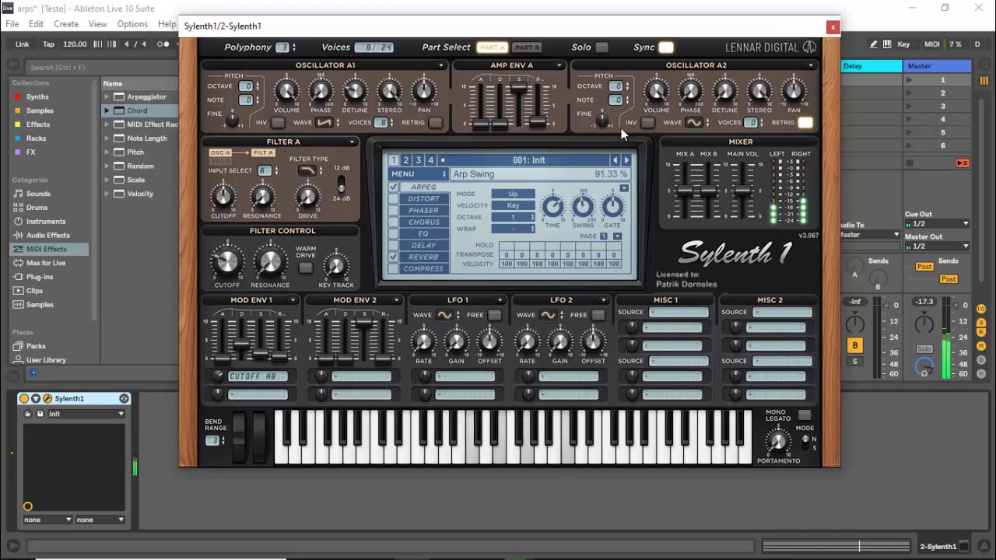
{"action": "mouse_move", "coordinate": [612, 208]}
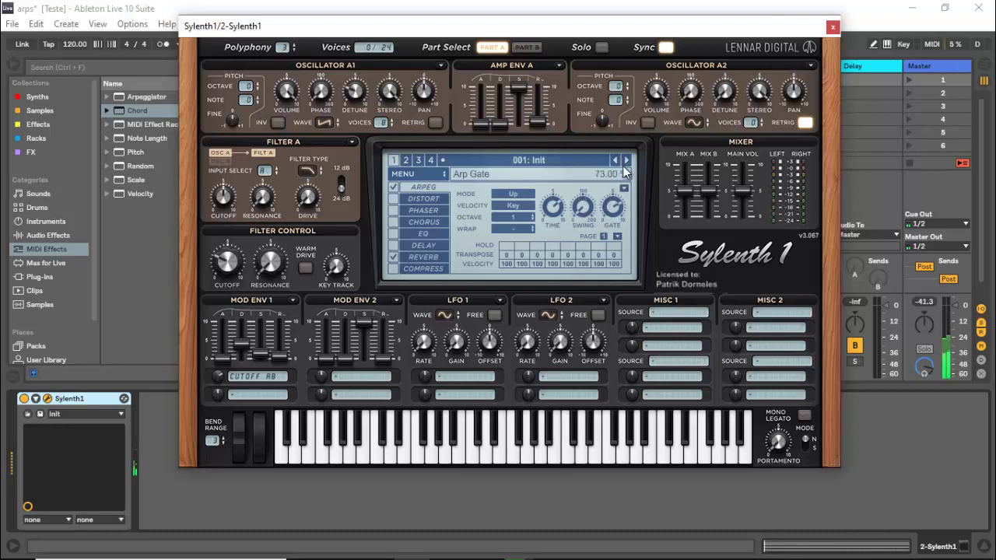
{"action": "mouse_move", "coordinate": [221, 342]}
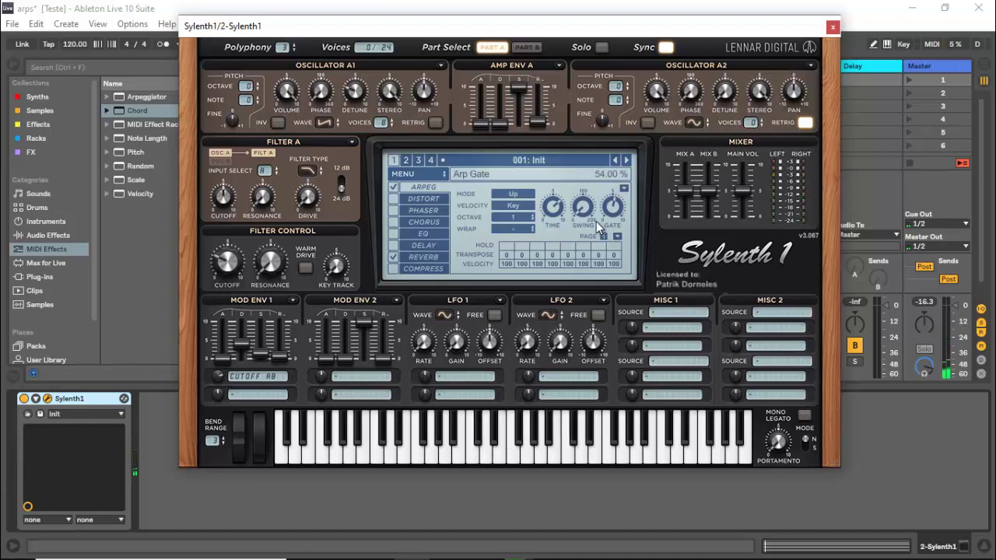
{"action": "left_click", "coordinate": [251, 89]}
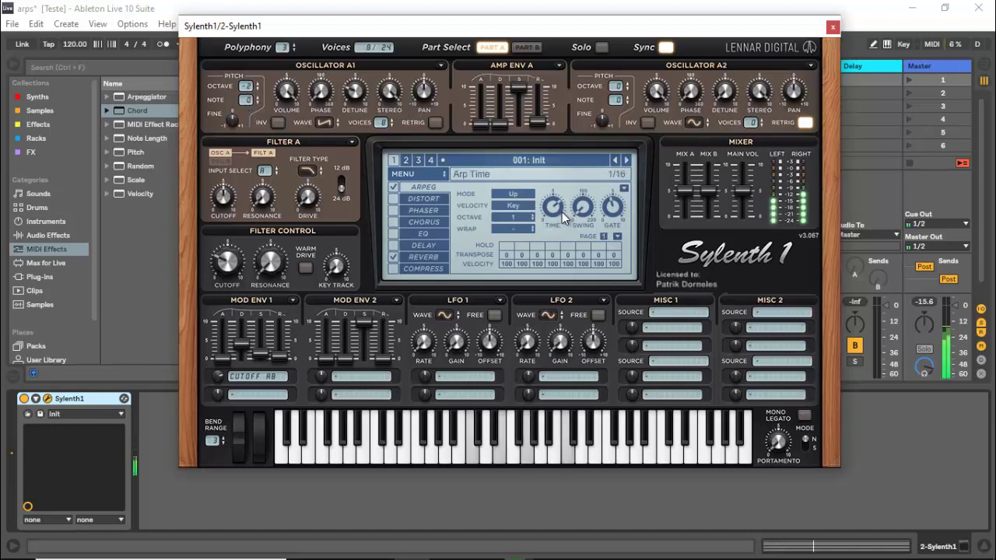
Step: Extend the Sylenth1 clip to 4 bars and copy the chord across, as F2-A2-C3-F3 in bar 2, G2-B2-D3-G3 in bar 3 and unchanged in bar 4
{"action": "left_click", "coordinate": [832, 26]}
{"action": "double_click", "coordinate": [388, 81]}
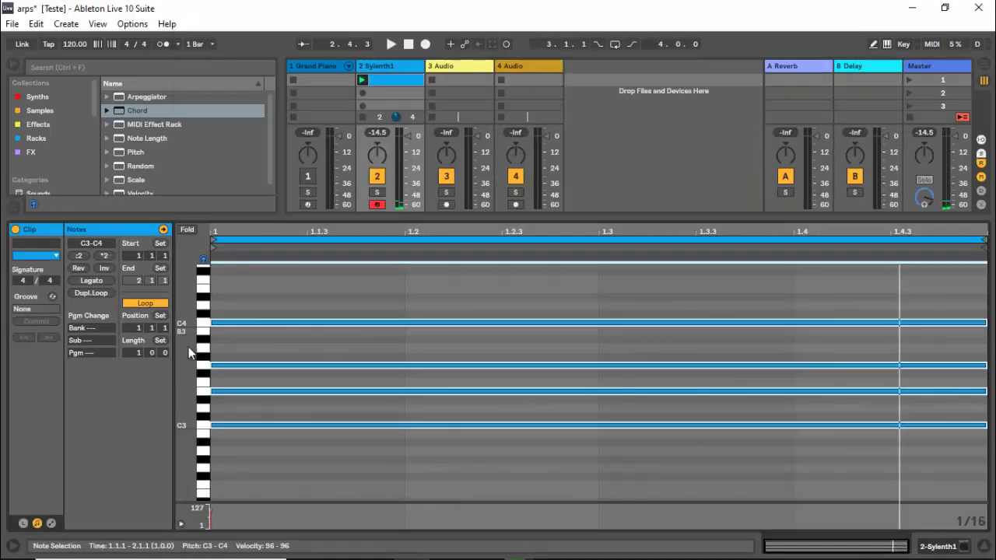
{"action": "scroll", "coordinate": [137, 354], "scroll_direction": "up", "scroll_amount": 1}
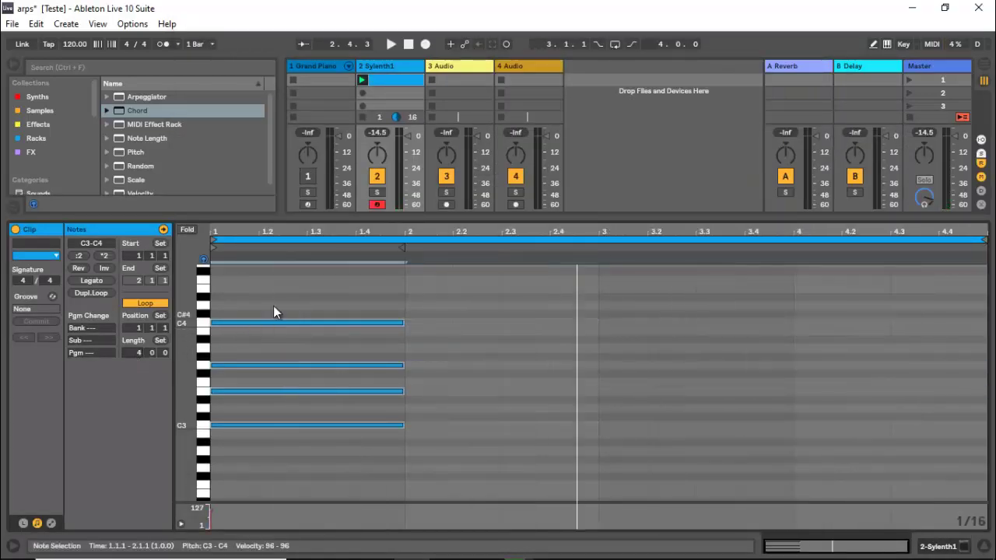
{"action": "left_click_drag", "start_coordinate": [277, 280], "coordinate": [895, 427]}
Step: Play the four-bar chord progression and check the Sylenth1 window during playback
{"action": "key", "text": "space"}
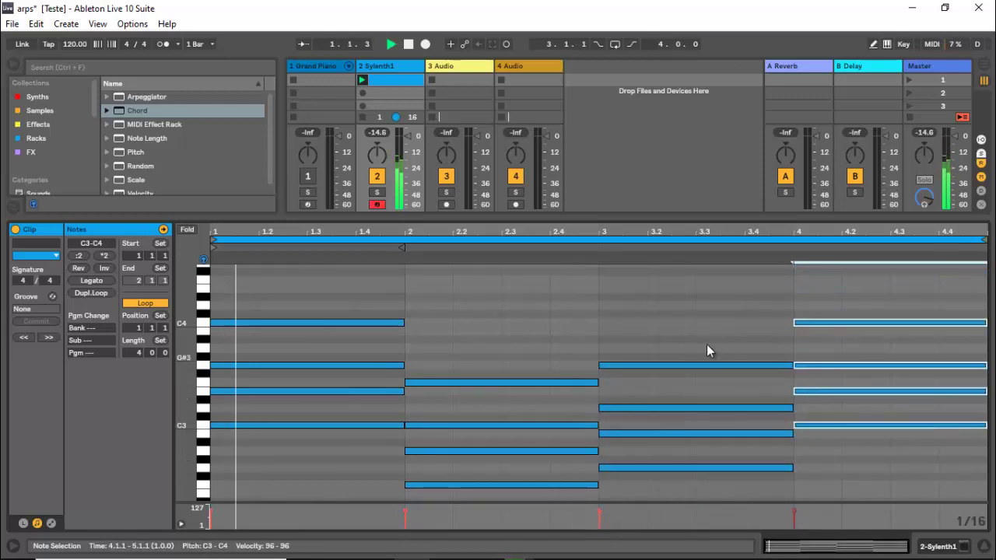
{"action": "left_click", "coordinate": [395, 67]}
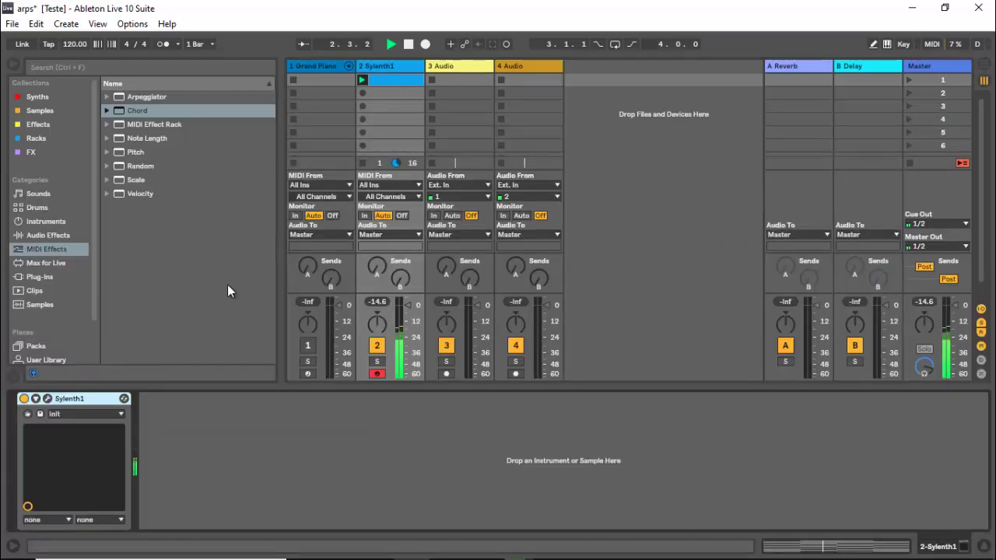
{"action": "left_click", "coordinate": [47, 398]}
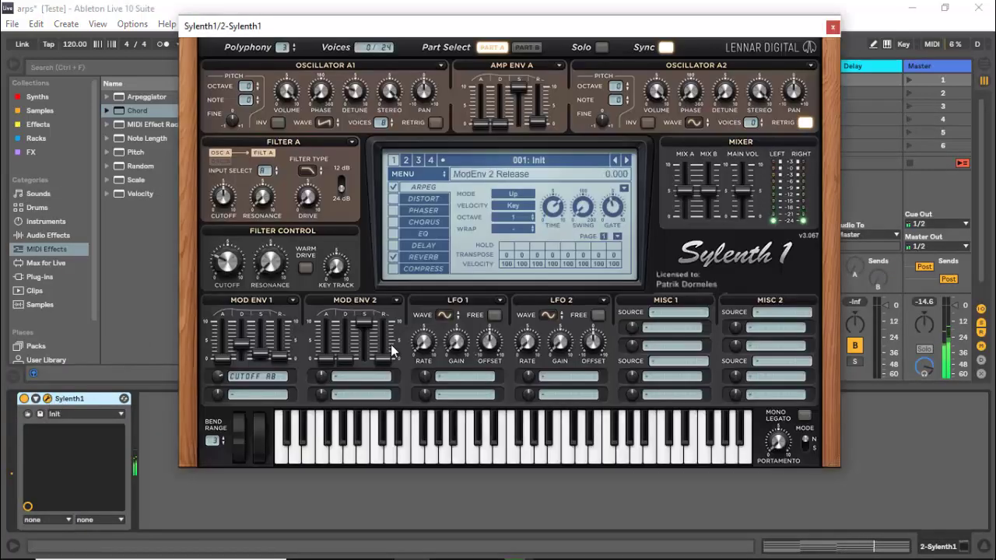
{"action": "left_click", "coordinate": [829, 30]}
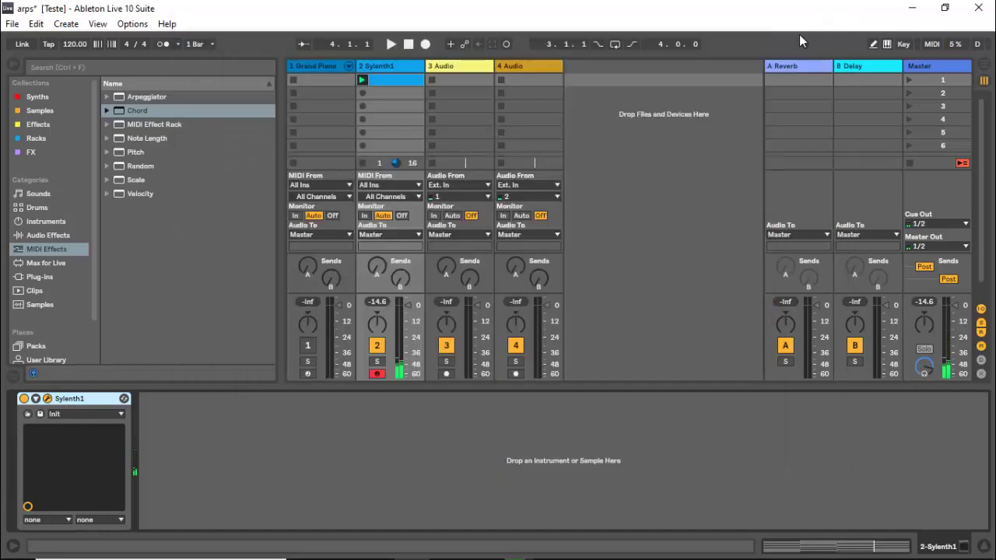
Step: Raise the top notes of the four chords to D4, G3, A3 and D4 respectively, and play the progression
{"action": "double_click", "coordinate": [406, 83]}
{"action": "left_click", "coordinate": [328, 342]}
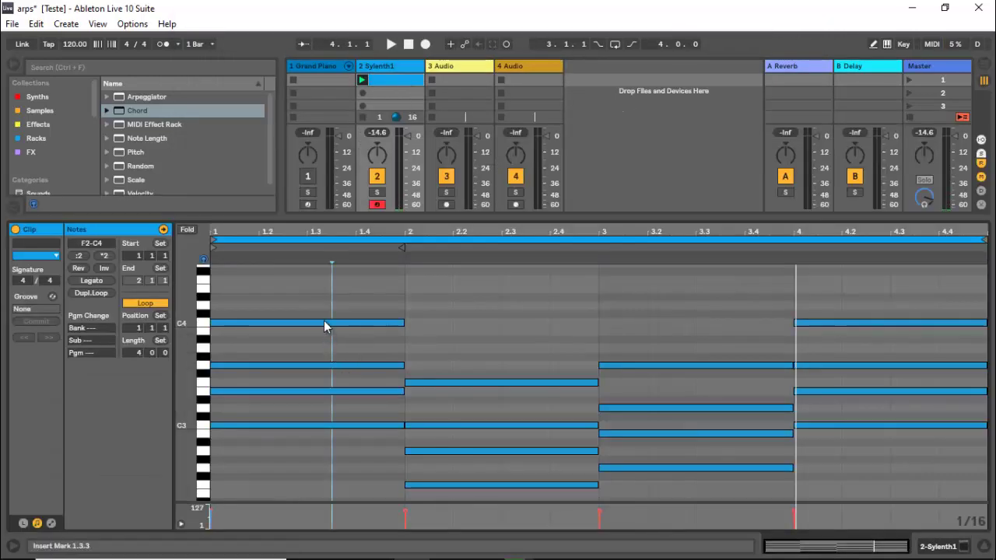
{"action": "left_click_drag", "start_coordinate": [325, 325], "coordinate": [324, 309]}
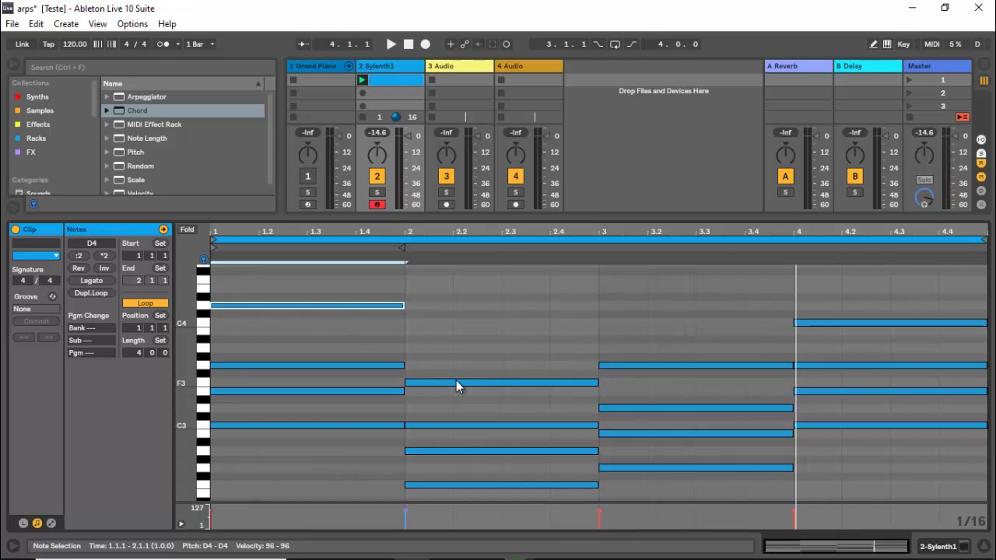
{"action": "left_click_drag", "start_coordinate": [456, 382], "coordinate": [458, 364]}
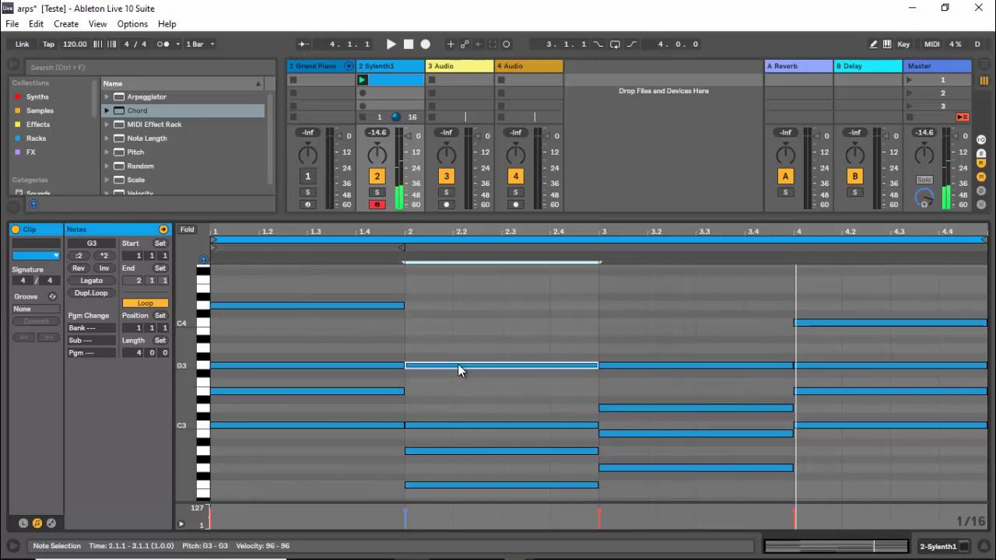
{"action": "left_click", "coordinate": [682, 363]}
{"action": "left_click_drag", "start_coordinate": [683, 356], "coordinate": [685, 345]}
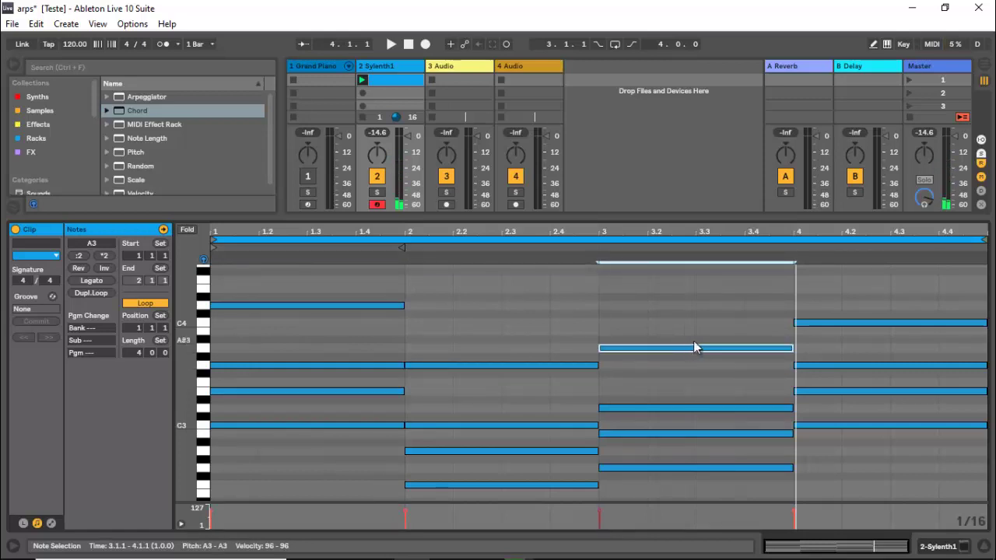
{"action": "left_click_drag", "start_coordinate": [872, 321], "coordinate": [870, 309]}
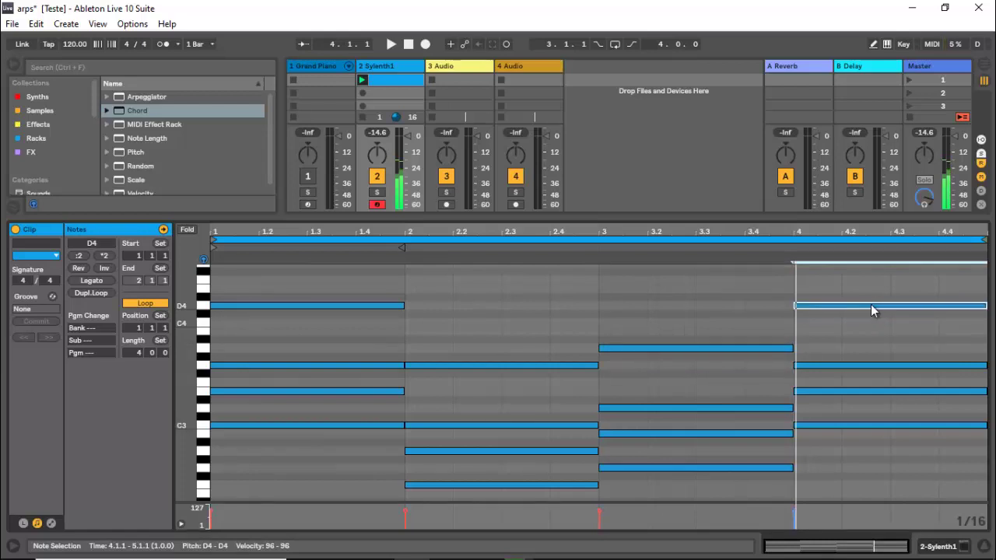
{"action": "key", "text": "space"}
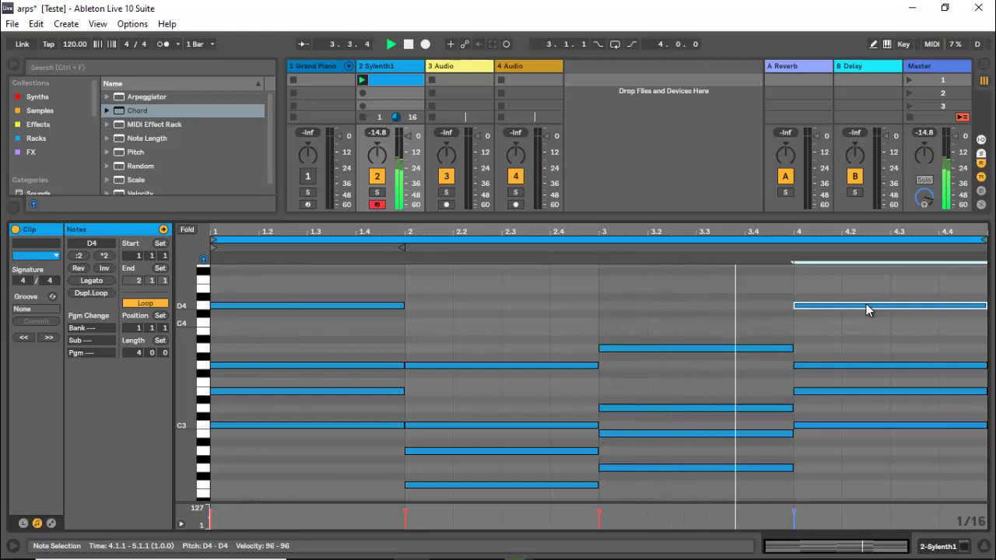
{"action": "key", "text": "space"}
Step: Lower the two bottom notes of the fourth bar's chord to A2 and C3
{"action": "left_click", "coordinate": [844, 425]}
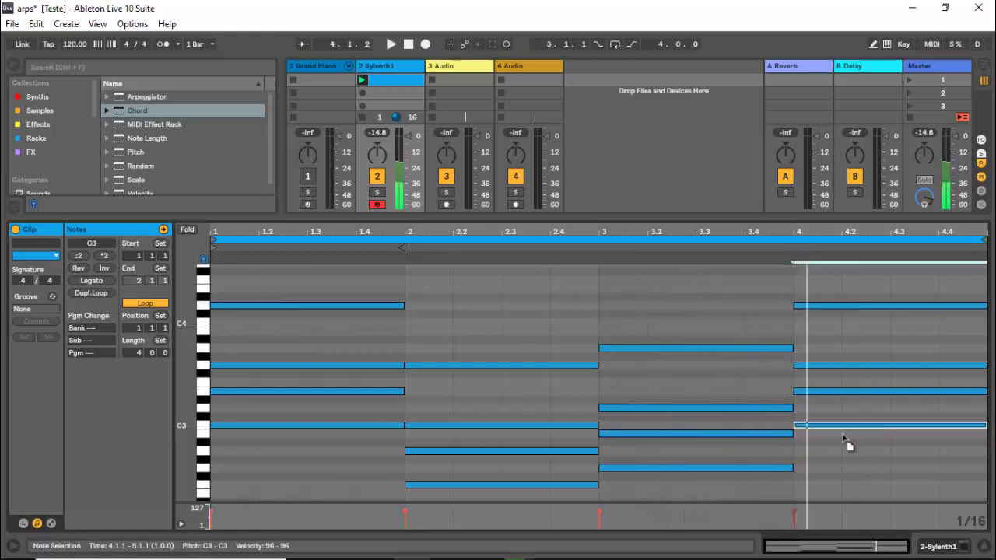
{"action": "key", "text": "Down"}
{"action": "key", "text": "Down"}
{"action": "key", "text": "Down"}
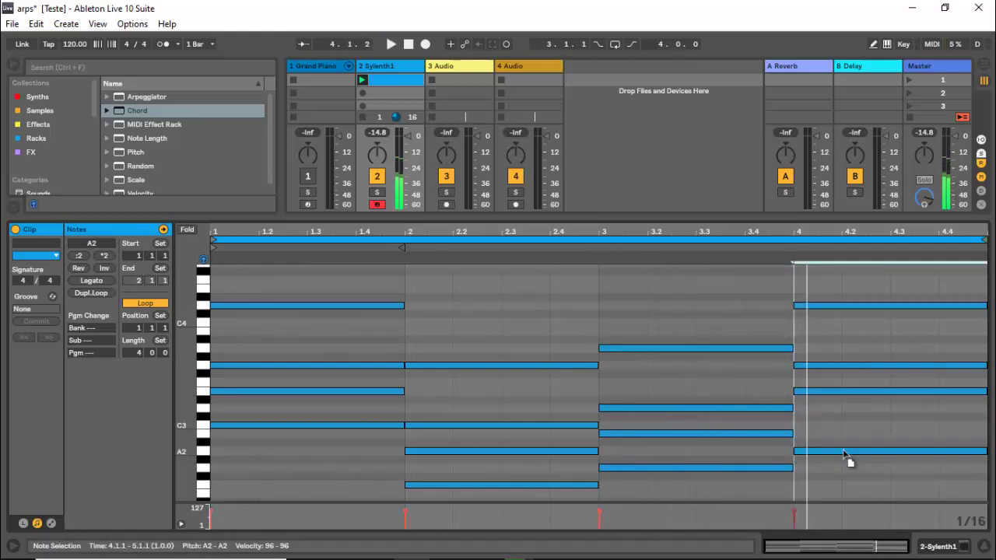
{"action": "left_click_drag", "start_coordinate": [845, 392], "coordinate": [848, 427]}
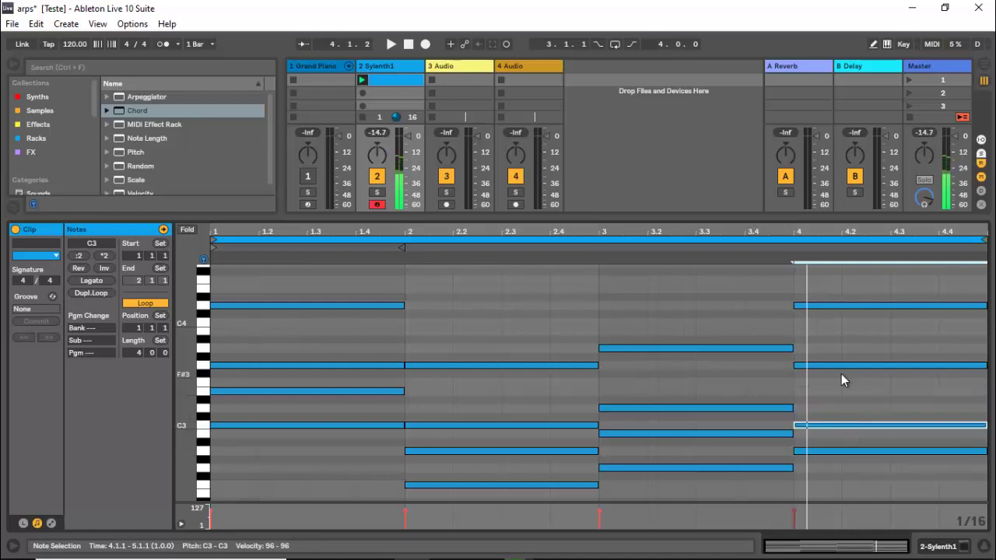
Step: Lower the two upper notes of the fourth bar's chord to E3 and G3, and play the progression
{"action": "mouse_move", "coordinate": [843, 366]}
{"action": "left_mouse_down"}
{"action": "mouse_move", "coordinate": [849, 402]}
{"action": "mouse_move", "coordinate": [844, 383]}
{"action": "left_mouse_up"}
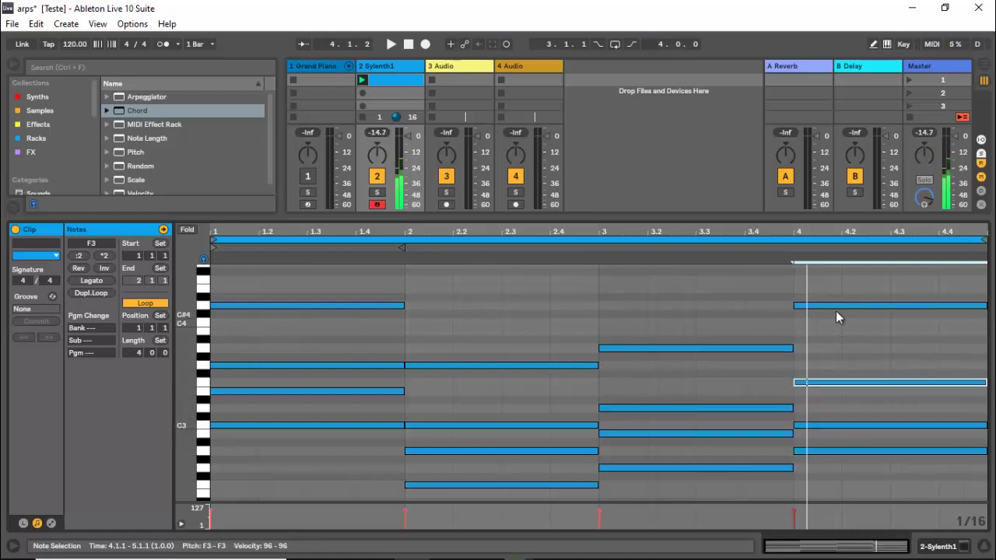
{"action": "left_click_drag", "start_coordinate": [835, 308], "coordinate": [837, 346]}
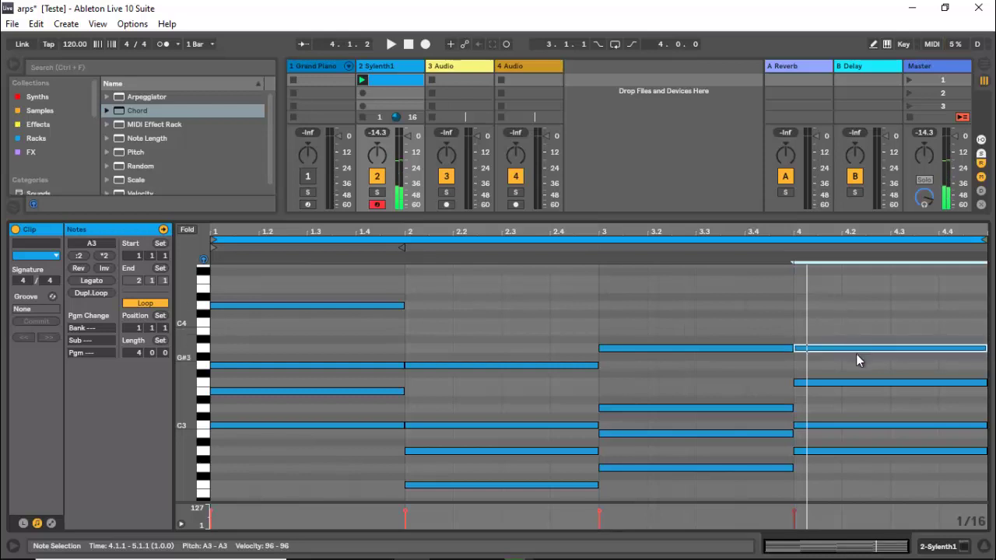
{"action": "key", "text": "Down"}
{"action": "key", "text": "Down"}
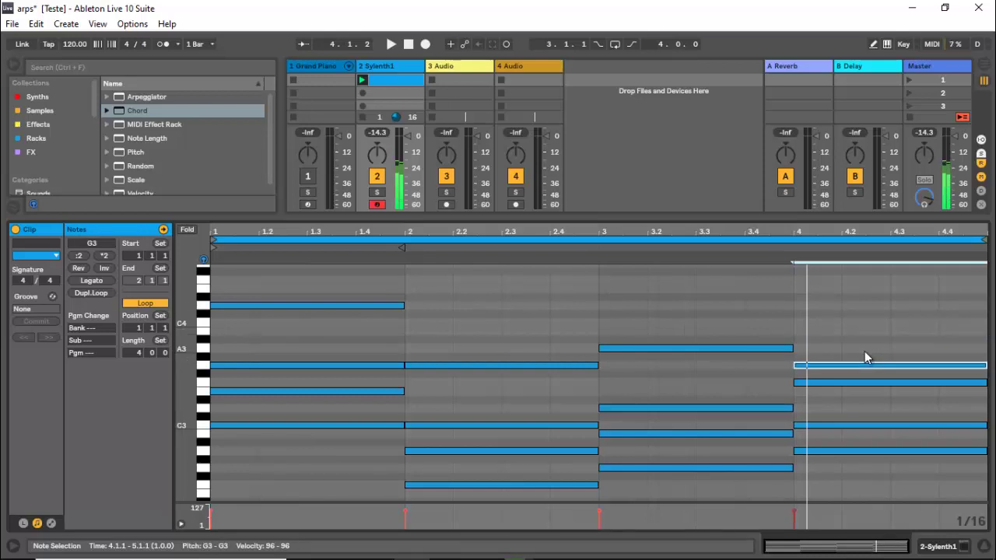
{"action": "key", "text": "space"}
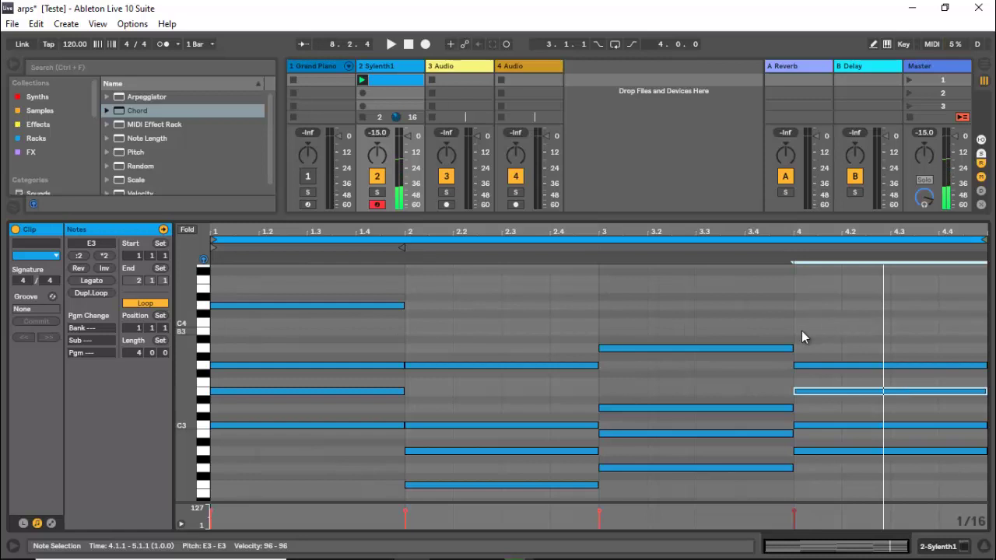
{"action": "key", "text": "space"}
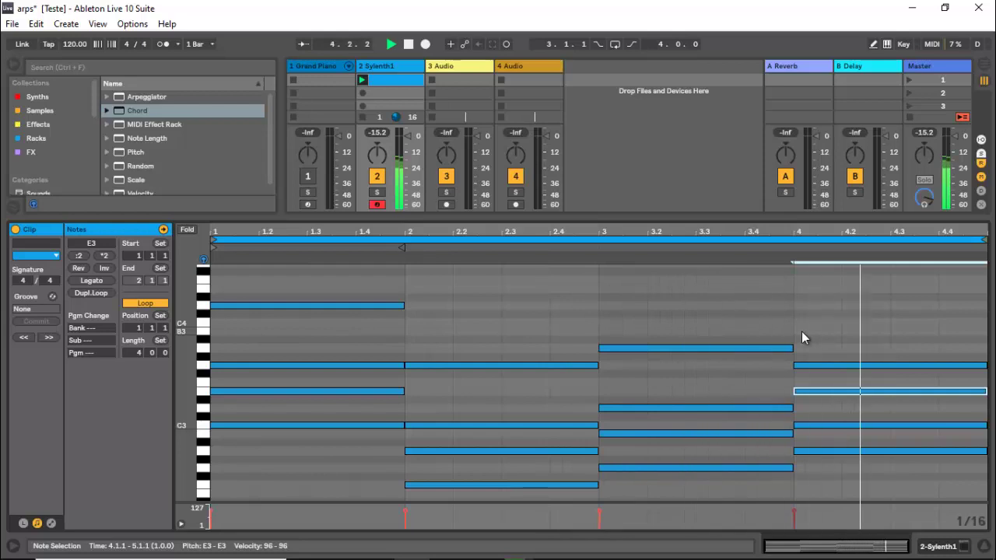
{"action": "key", "text": "space"}
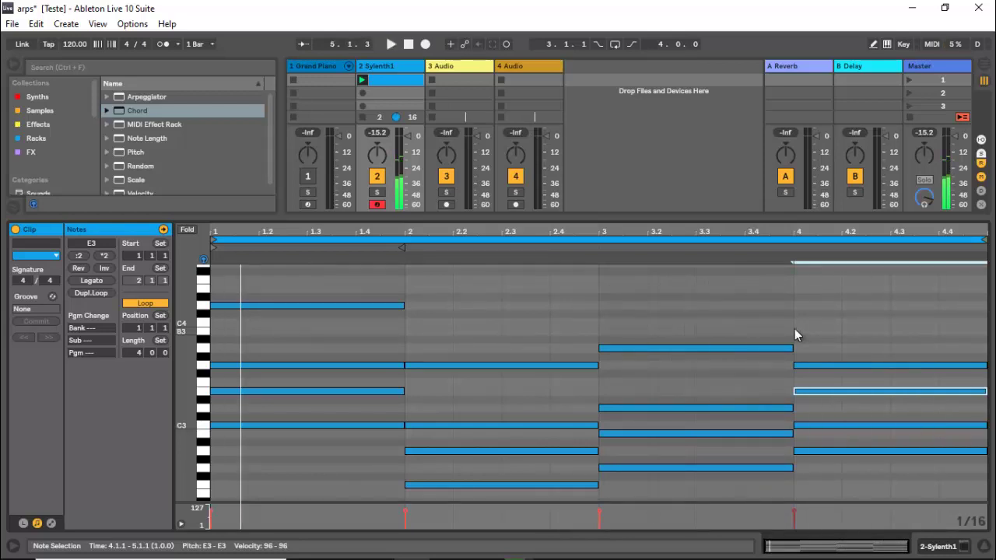
Step: Show the Sylenth1 window and try the arpeggiator modes Down and Up/Down on the playing progression
{"action": "left_click", "coordinate": [385, 64]}
{"action": "double_click", "coordinate": [385, 66]}
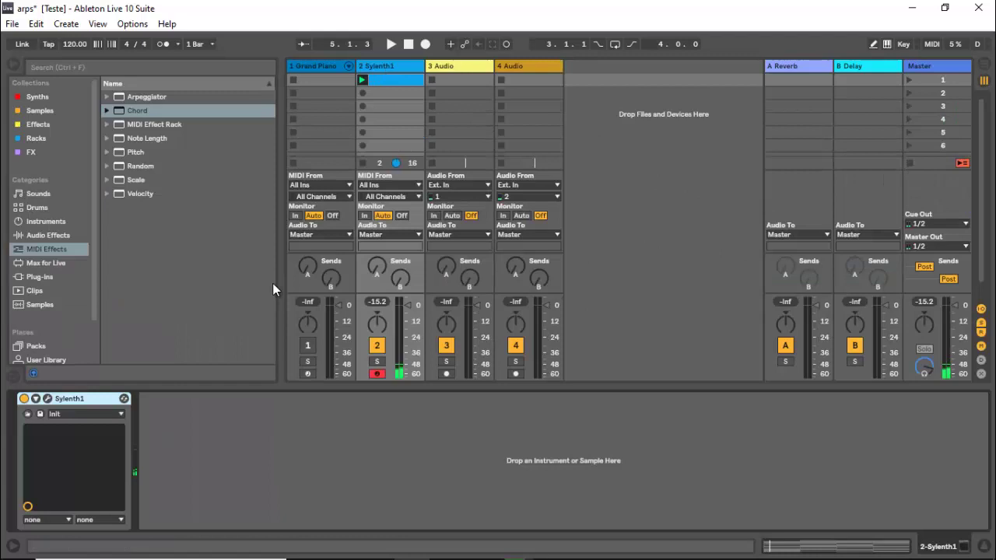
{"action": "left_click", "coordinate": [47, 398]}
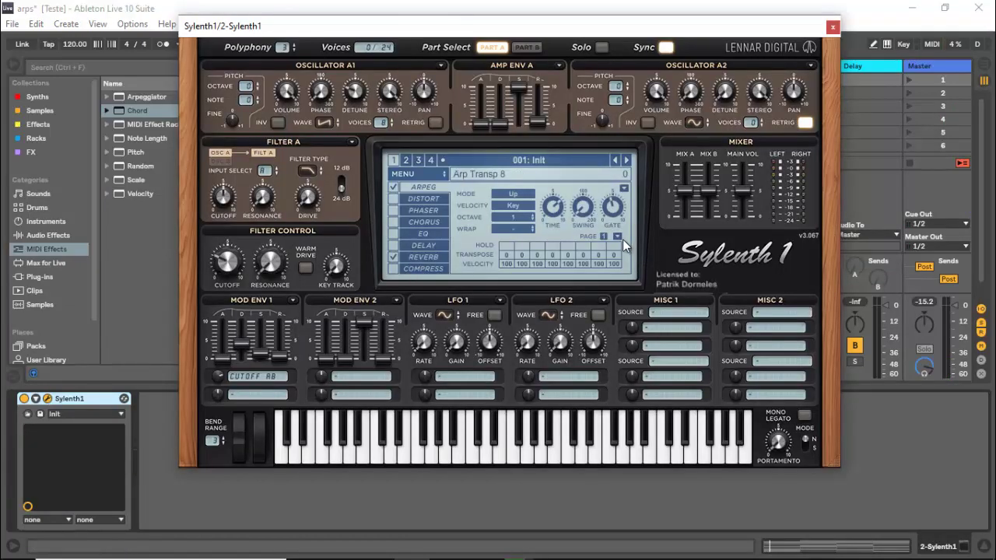
{"action": "left_click", "coordinate": [513, 193]}
{"action": "left_click", "coordinate": [531, 218]}
{"action": "left_click", "coordinate": [519, 194]}
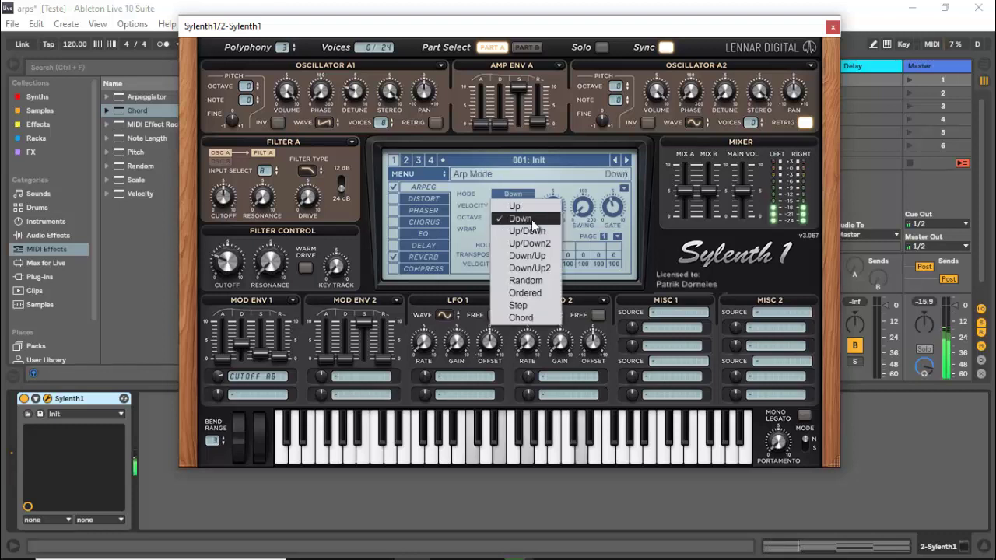
{"action": "left_click", "coordinate": [537, 231]}
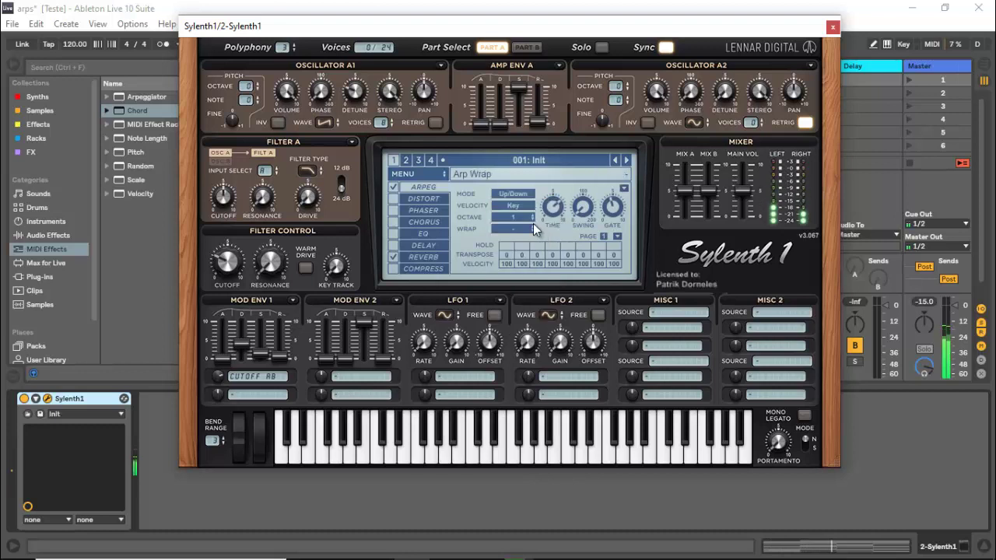
Step: Try the arpeggiator modes Down/Up, Down/Up2 and Ordered while the progression plays
{"action": "left_click", "coordinate": [523, 194]}
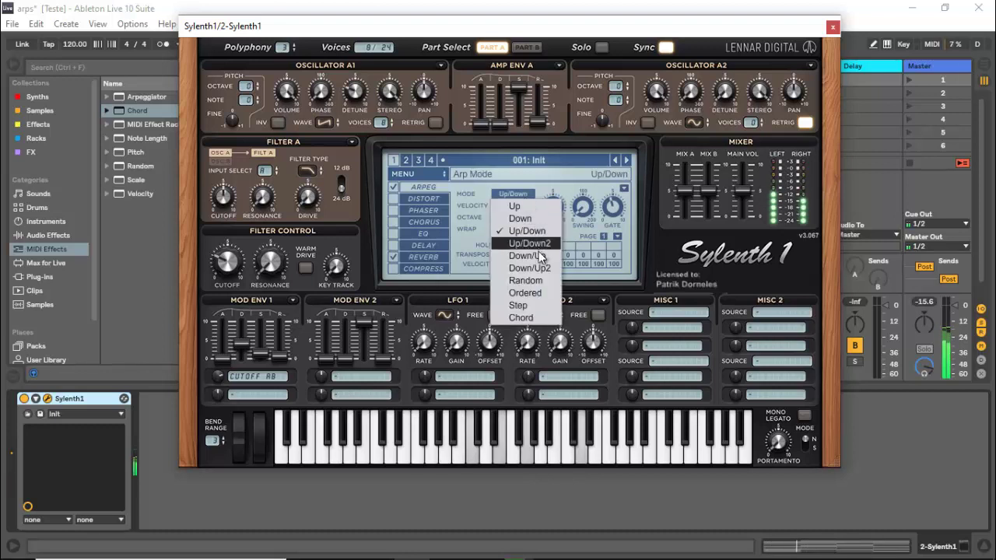
{"action": "left_click", "coordinate": [539, 256]}
{"action": "left_click", "coordinate": [530, 194]}
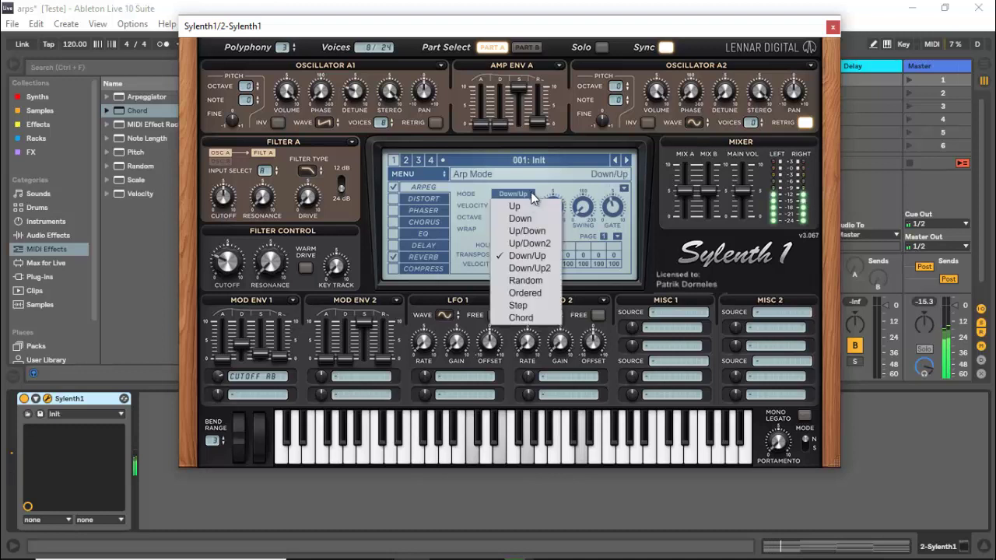
{"action": "left_click", "coordinate": [538, 272]}
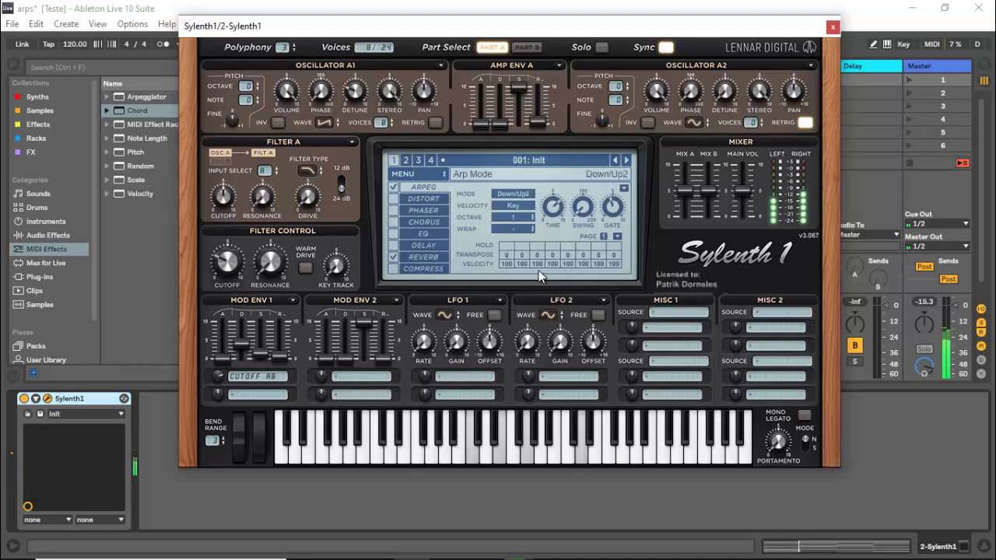
{"action": "left_click", "coordinate": [532, 195]}
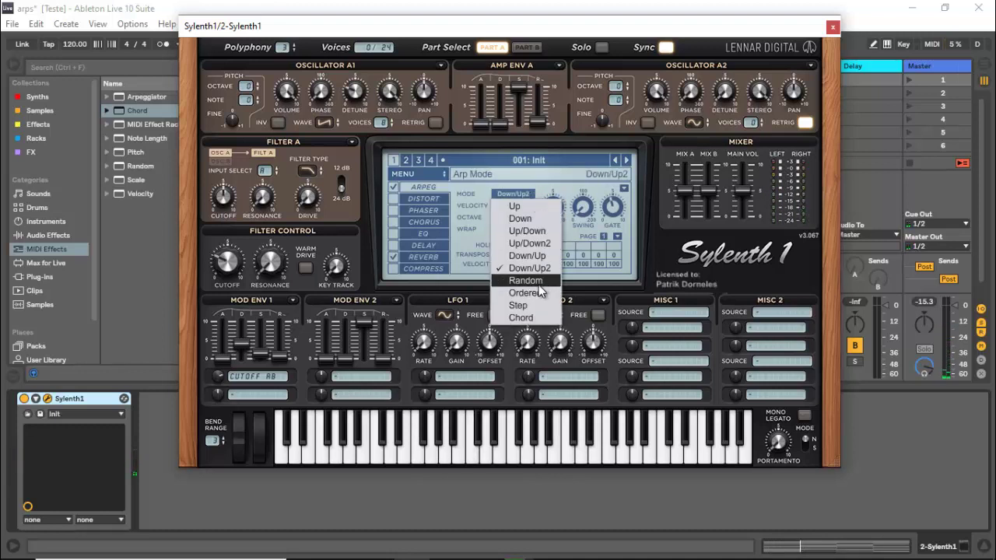
{"action": "left_click", "coordinate": [541, 292]}
{"action": "left_click", "coordinate": [525, 196]}
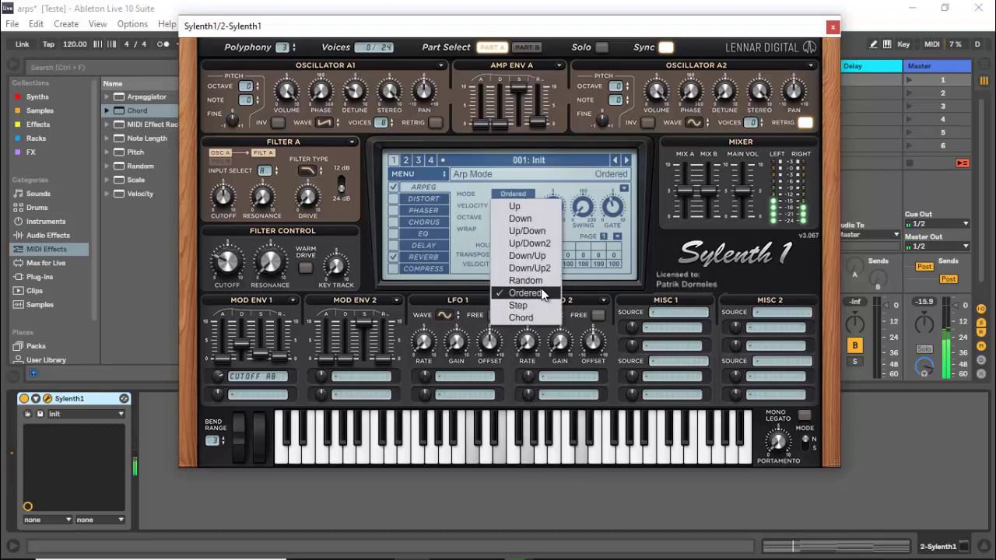
{"action": "left_click", "coordinate": [542, 294]}
Step: Try the arpeggiator modes Random and Step, and return the mode to Up
{"action": "left_click", "coordinate": [510, 192]}
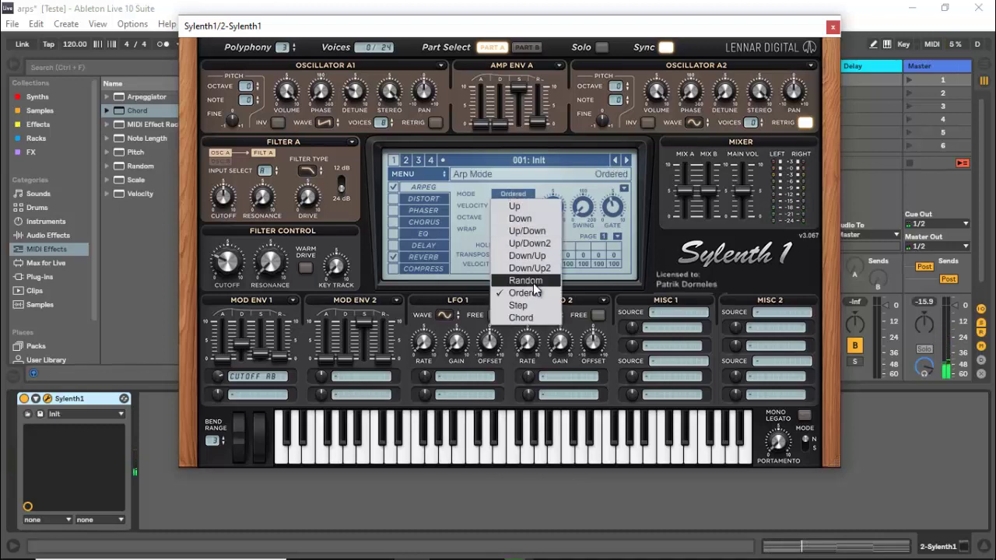
{"action": "left_click", "coordinate": [533, 281]}
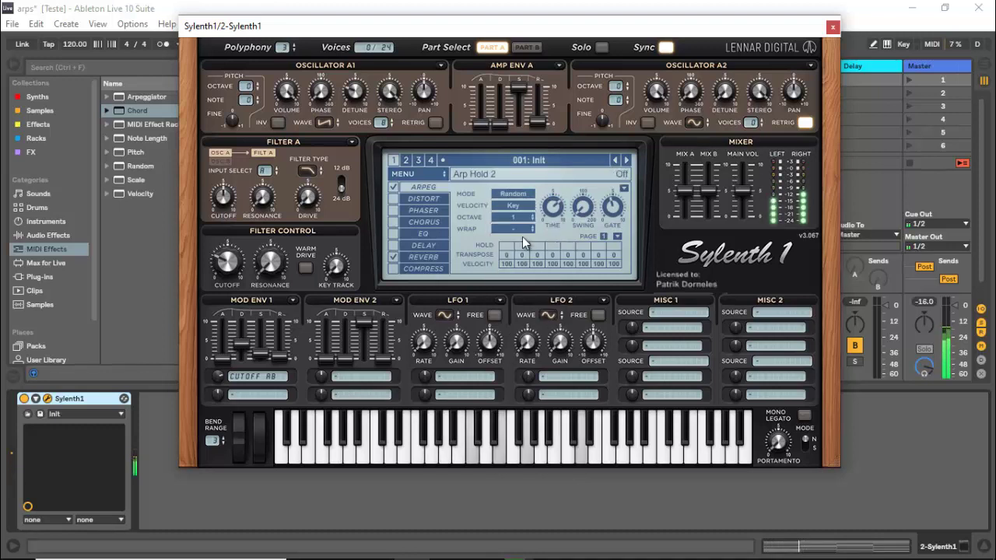
{"action": "left_click", "coordinate": [525, 194]}
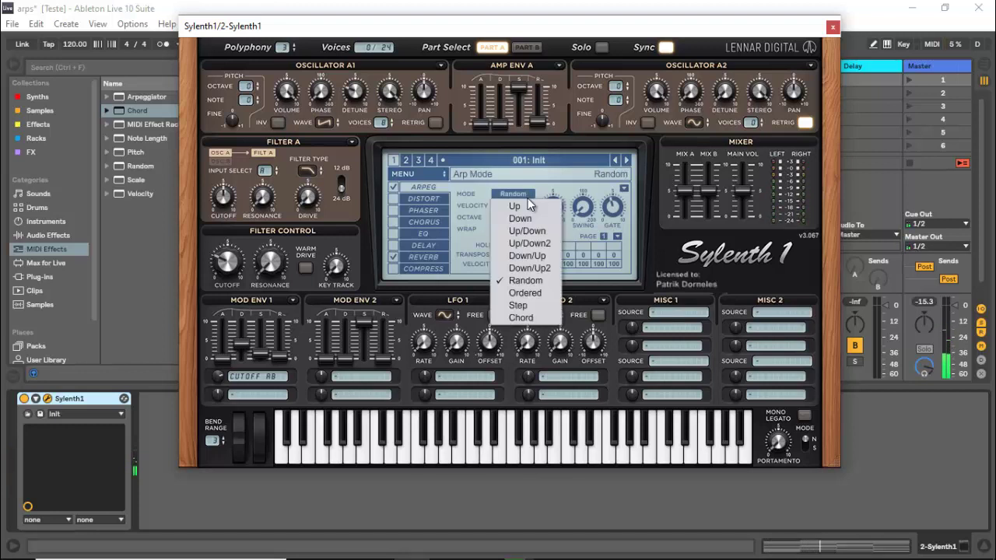
{"action": "left_click", "coordinate": [540, 305]}
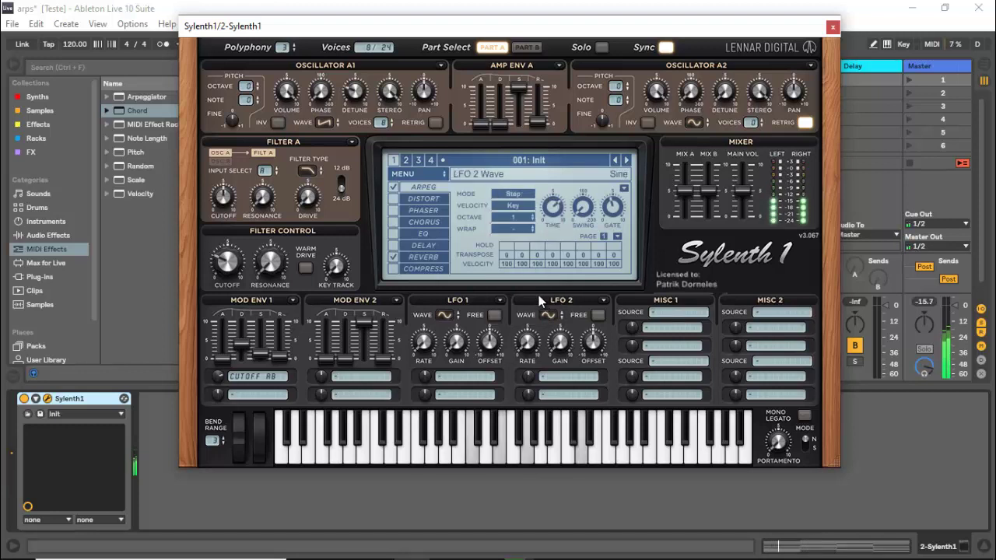
{"action": "left_click", "coordinate": [510, 193]}
{"action": "left_click", "coordinate": [514, 204]}
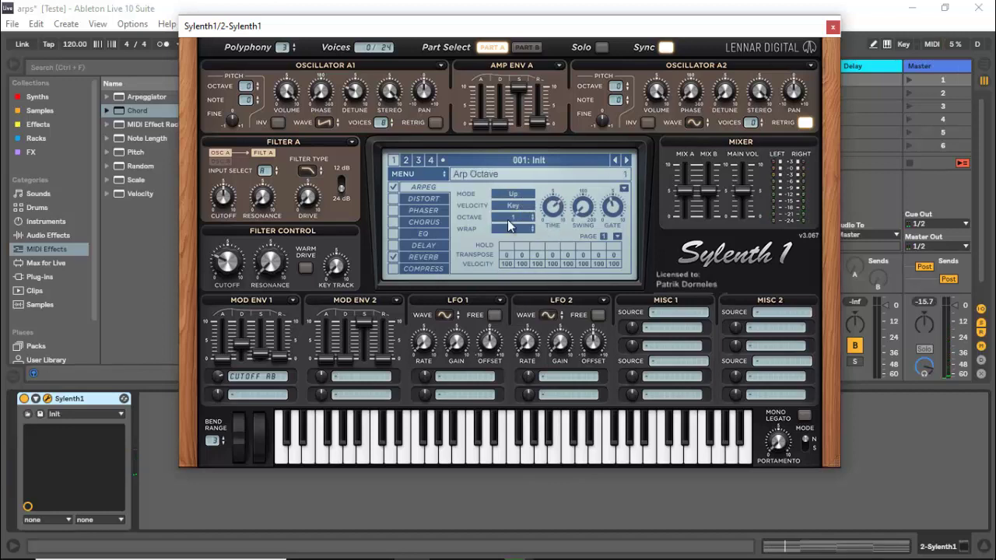
Step: Reduce the Sylenth1 clip to a single C3 note nearly two bars long and set its loop length to 2 bars
{"action": "left_click", "coordinate": [832, 28]}
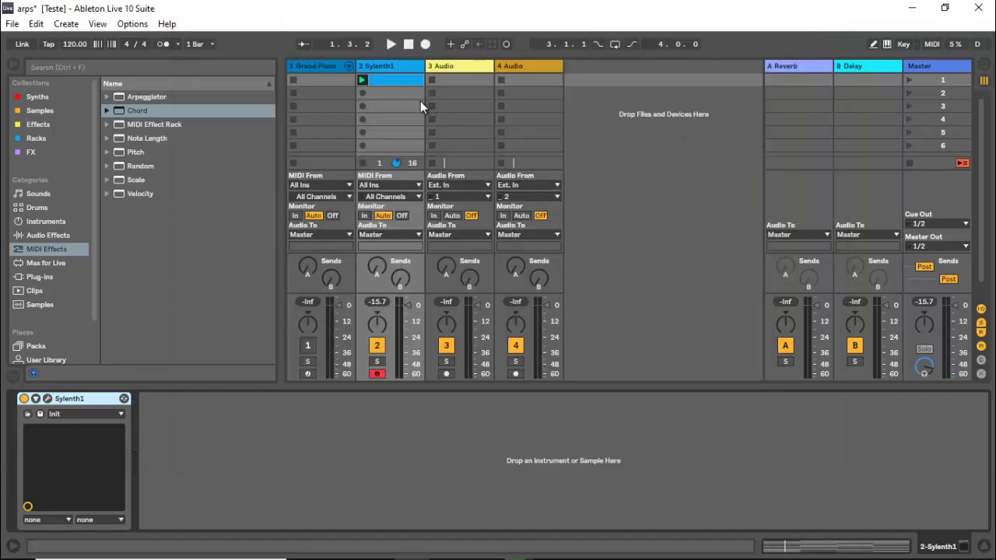
{"action": "double_click", "coordinate": [408, 81]}
{"action": "left_click_drag", "start_coordinate": [480, 280], "coordinate": [844, 506]}
{"action": "key", "text": "Delete"}
{"action": "left_click_drag", "start_coordinate": [351, 276], "coordinate": [586, 425]}
{"action": "key", "text": "Delete"}
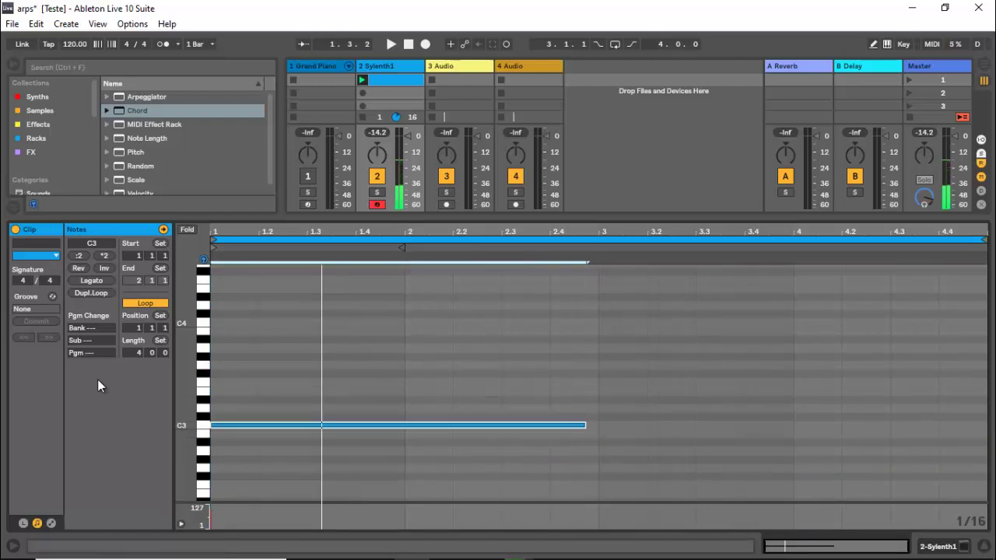
{"action": "left_click_drag", "start_coordinate": [136, 352], "coordinate": [137, 351]}
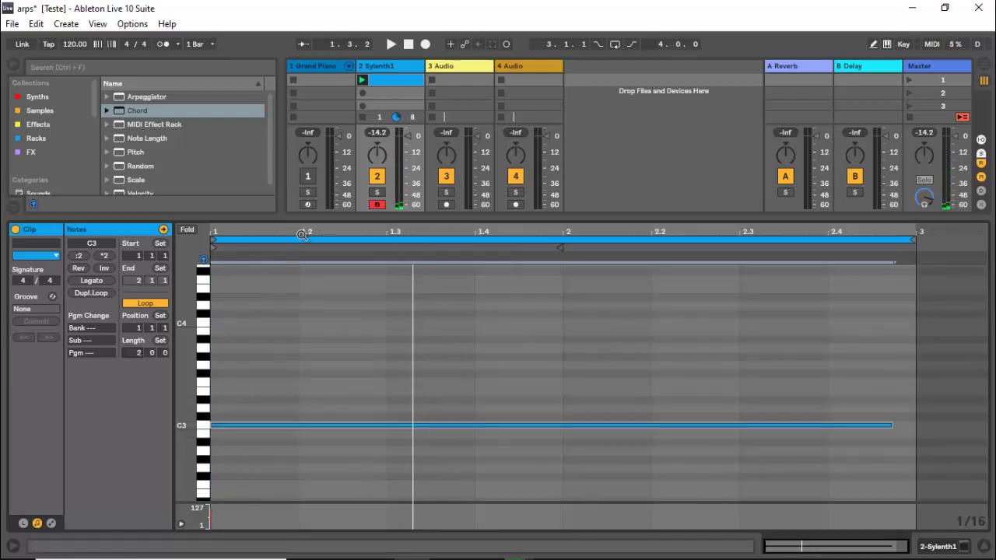
{"action": "left_click_drag", "start_coordinate": [301, 235], "coordinate": [305, 243]}
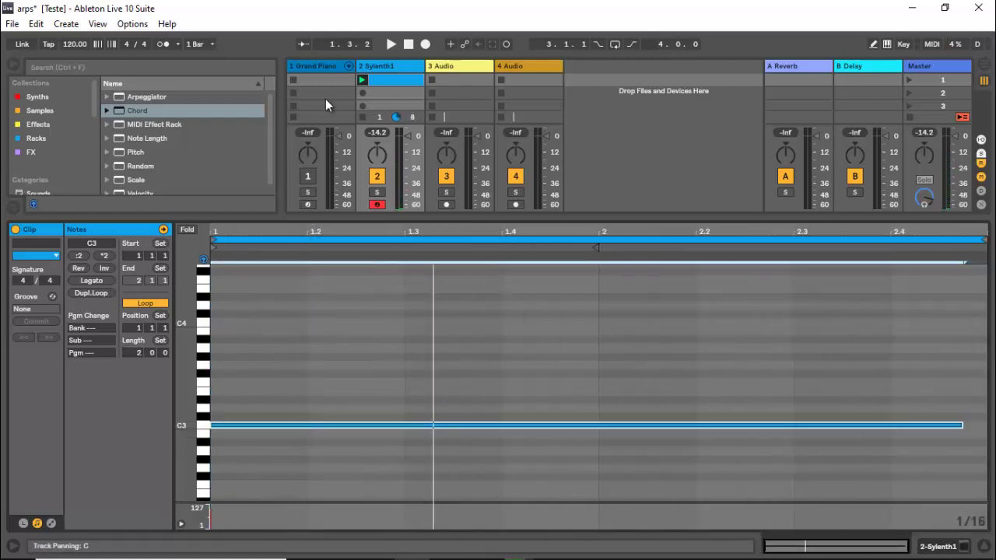
Step: Set Sylenth1's arpeggiator to Chord mode with a wrap of 4, and transpose its second step by +3
{"action": "double_click", "coordinate": [390, 66]}
{"action": "left_click", "coordinate": [48, 398]}
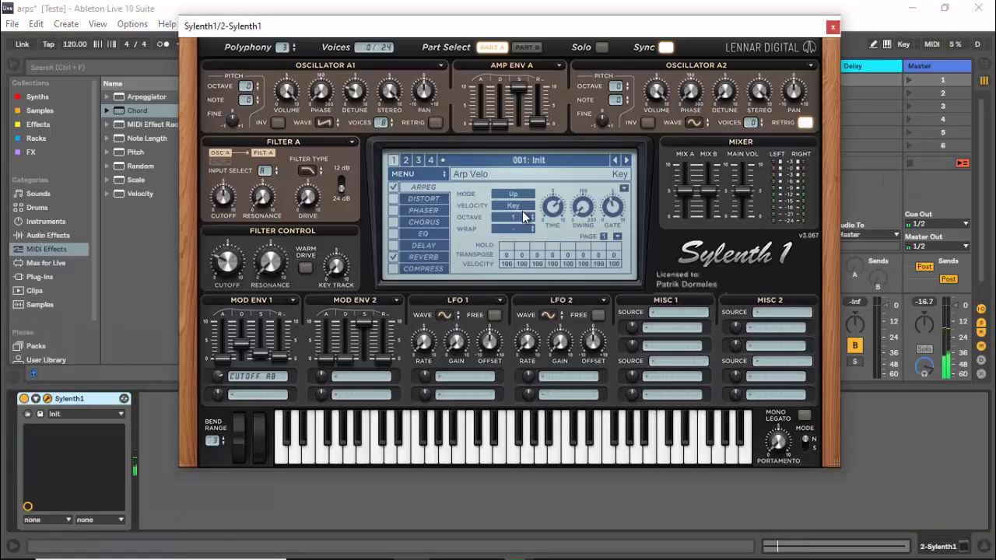
{"action": "left_click", "coordinate": [526, 195]}
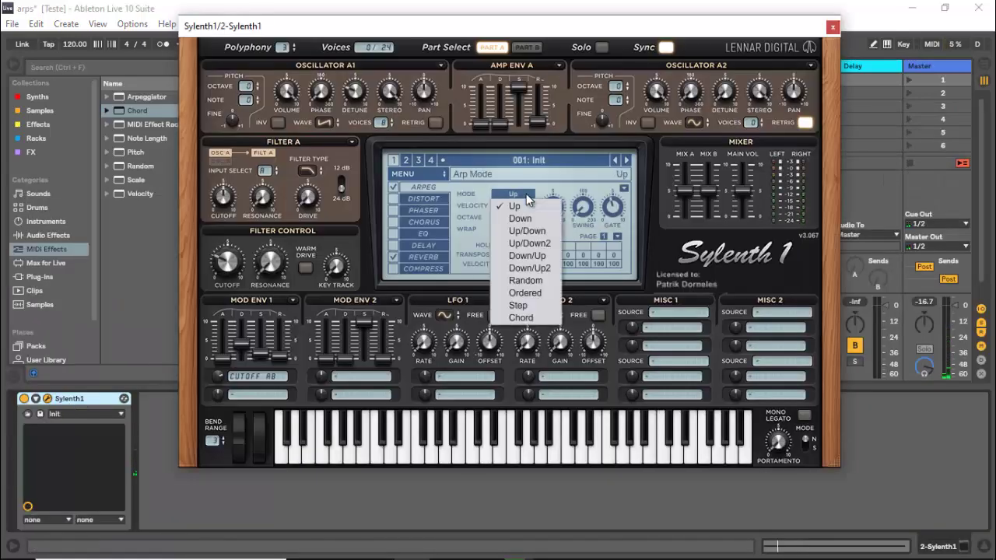
{"action": "left_click", "coordinate": [520, 317]}
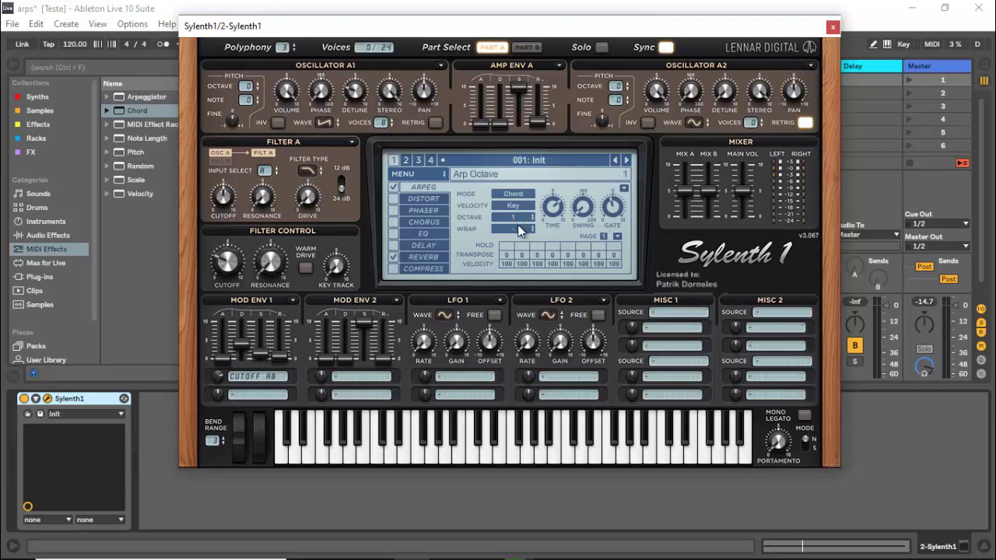
{"action": "left_click_drag", "start_coordinate": [523, 219], "coordinate": [531, 196]}
{"action": "left_click_drag", "start_coordinate": [522, 213], "coordinate": [525, 204]}
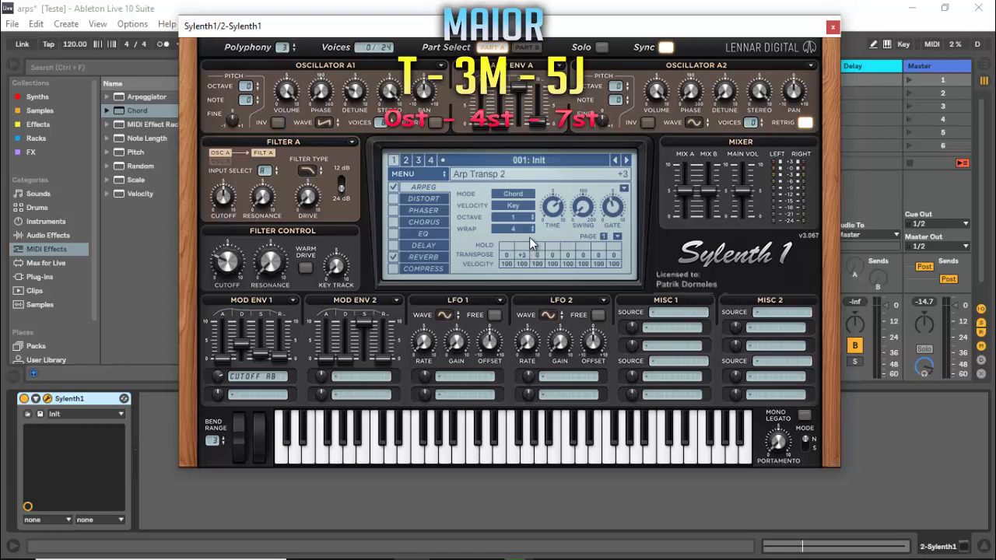
Step: Transpose the third arpeggiator step by +7 and the fourth by +12, trying +4 on the second step before returning it to +3
{"action": "left_click_drag", "start_coordinate": [529, 238], "coordinate": [560, 170]}
{"action": "key", "text": "a"}
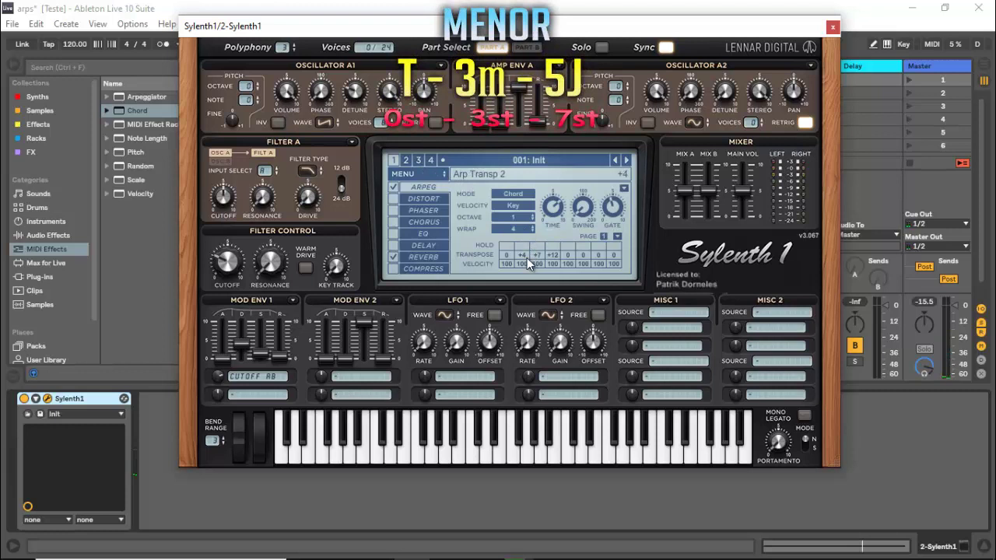
{"action": "scroll", "coordinate": [522, 257], "scroll_direction": "down", "scroll_amount": 1}
Step: Set the arpeggiator wrap to 5, with transposes of +10 on the fourth step and +14 on the fifth
{"action": "left_click_drag", "start_coordinate": [523, 225], "coordinate": [554, 264]}
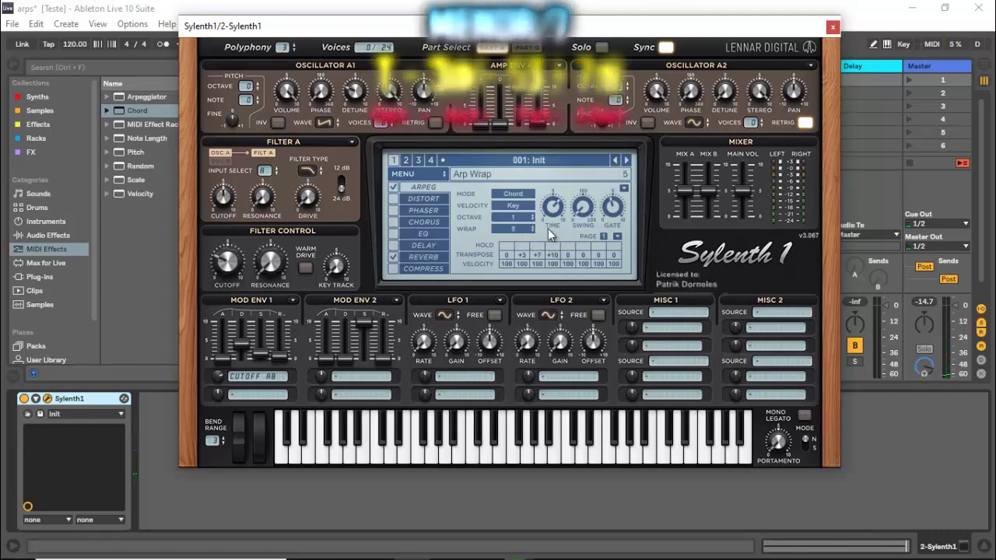
{"action": "left_click_drag", "start_coordinate": [572, 254], "coordinate": [577, 150]}
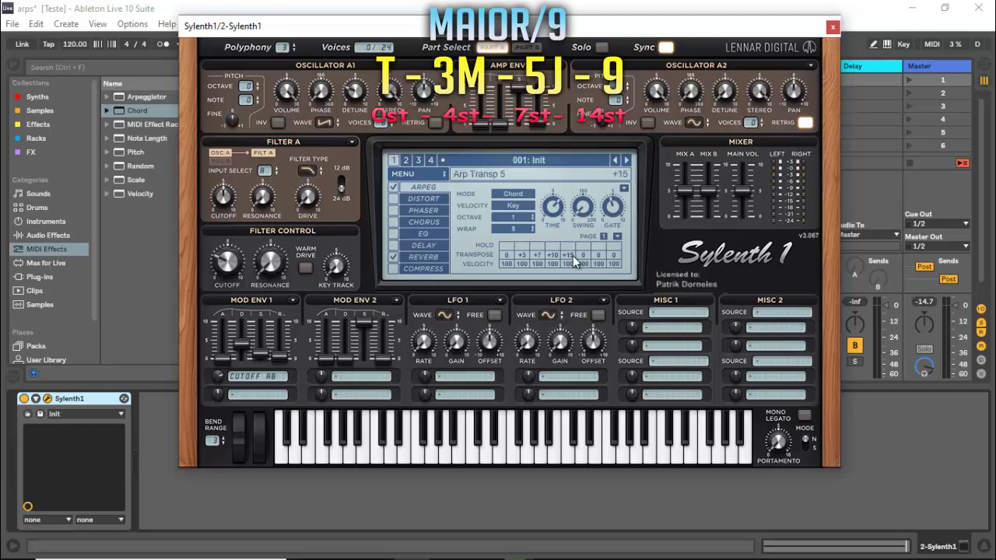
{"action": "scroll", "coordinate": [572, 257], "scroll_direction": "down", "scroll_amount": 1}
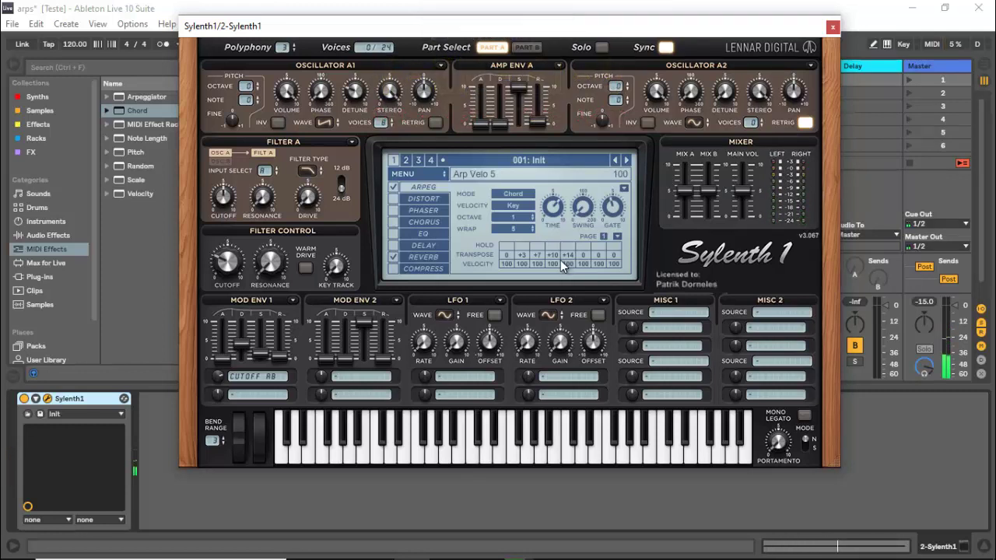
Step: Replace Sylenth1 on track 2 with the Spire_x64_v1.1.13 synth, searching the browser for "spire"
{"action": "left_click", "coordinate": [832, 27]}
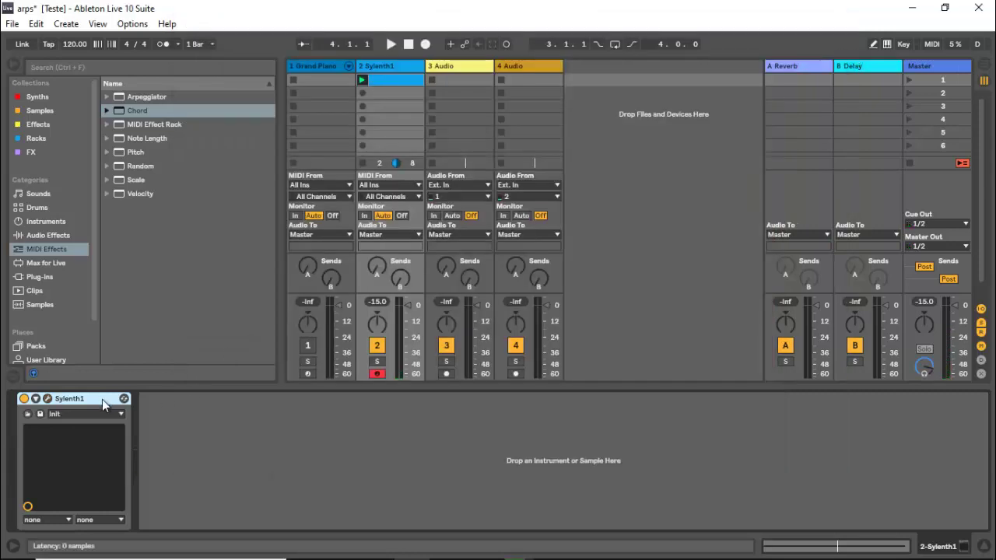
{"action": "key", "text": "Delete"}
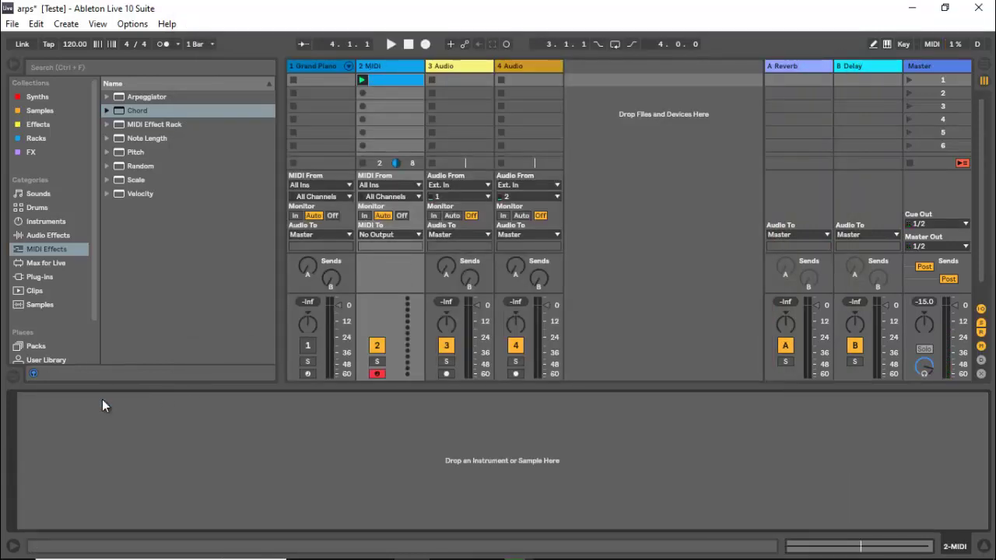
{"action": "key", "text": "ctrl+f"}
{"action": "type", "text": "spire"}
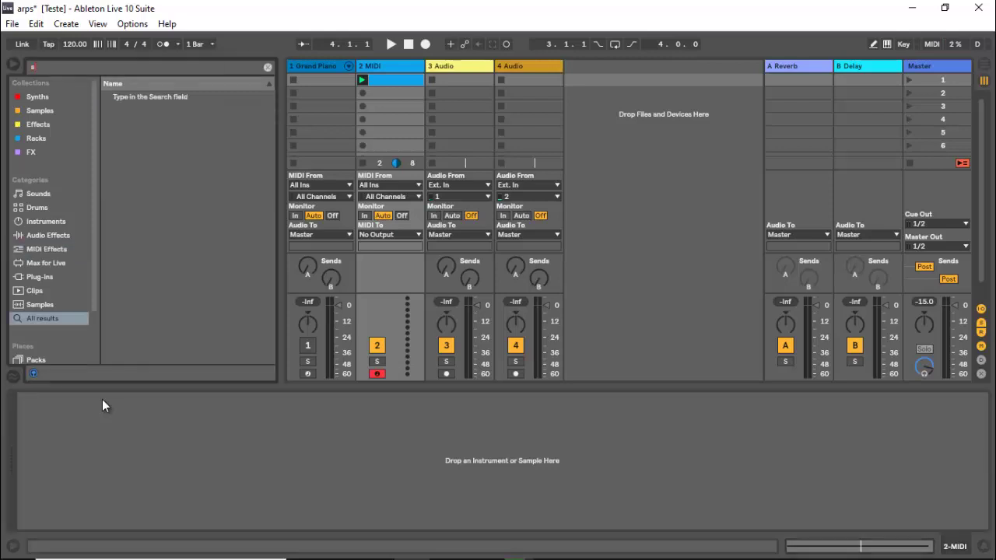
{"action": "left_click", "coordinate": [172, 100]}
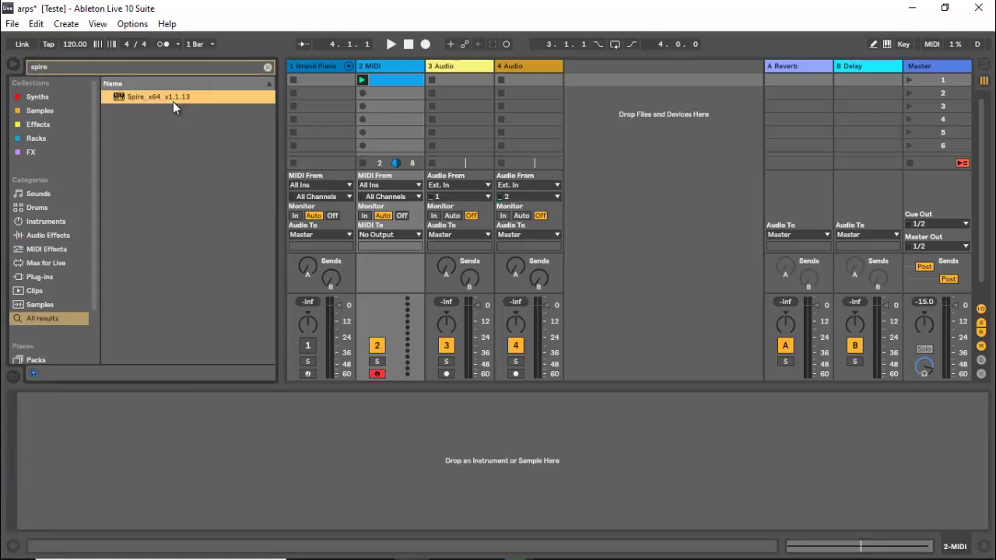
{"action": "left_click_drag", "start_coordinate": [382, 81], "coordinate": [385, 86]}
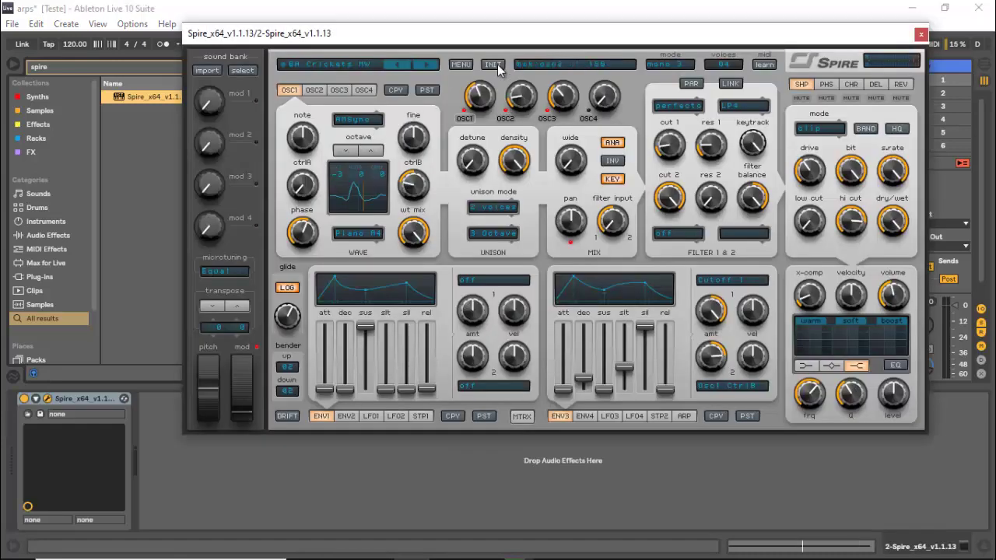
Step: Initialize the Spire patch and set filter 1 to perfecto with the LP4 type
{"action": "left_click", "coordinate": [498, 69]}
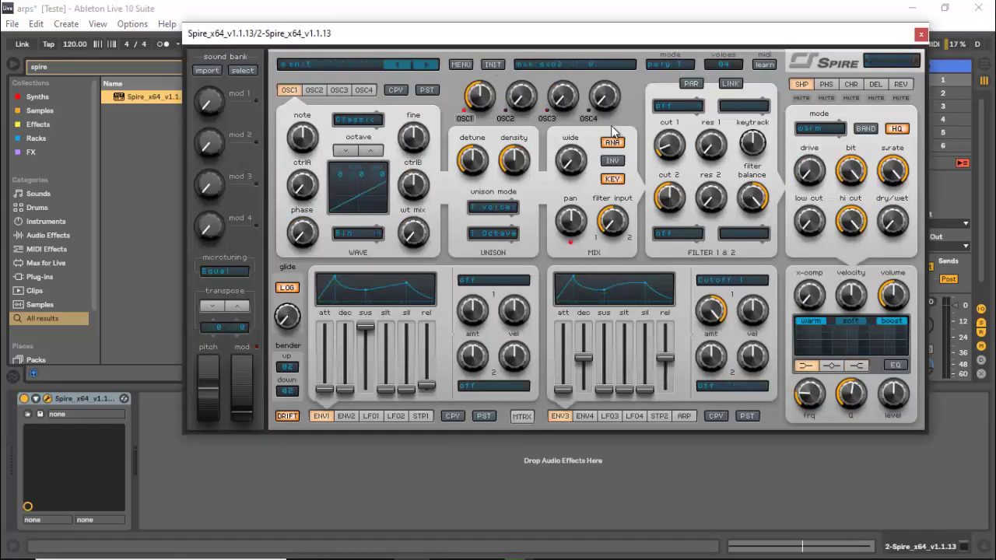
{"action": "left_click", "coordinate": [678, 105]}
{"action": "left_click", "coordinate": [692, 142]}
{"action": "left_click", "coordinate": [900, 84]}
{"action": "left_click", "coordinate": [801, 84]}
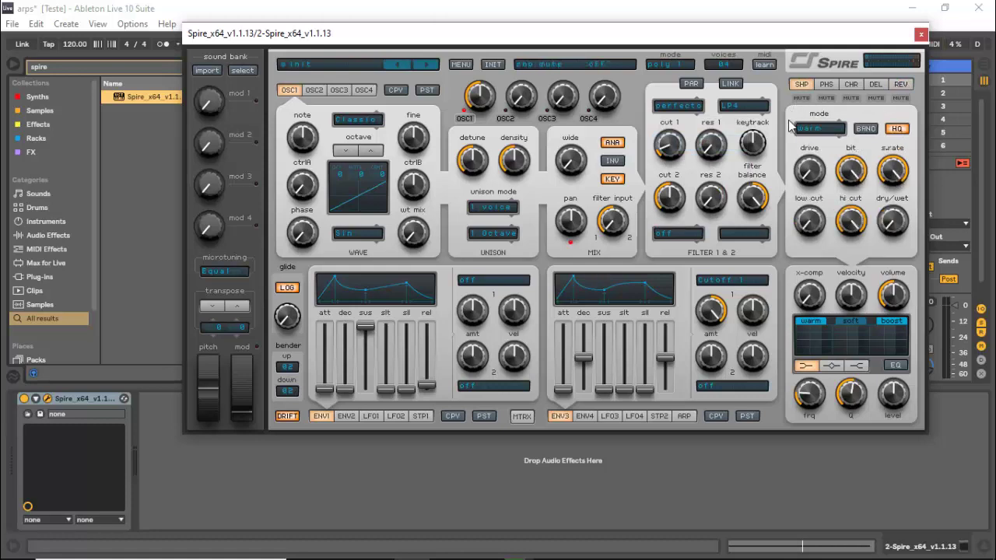
Step: Lower envelope 3's Cutoff 1 amount and raise filter 1's cutoff to about 550, playing the clip to hear the sound
{"action": "mouse_move", "coordinate": [715, 310]}
{"action": "left_mouse_down"}
{"action": "mouse_move", "coordinate": [702, 343]}
{"action": "mouse_move", "coordinate": [703, 324]}
{"action": "left_mouse_up"}
{"action": "left_click_drag", "start_coordinate": [698, 43], "coordinate": [650, 140]}
{"action": "left_click", "coordinate": [354, 81]}
{"action": "left_click", "coordinate": [366, 80]}
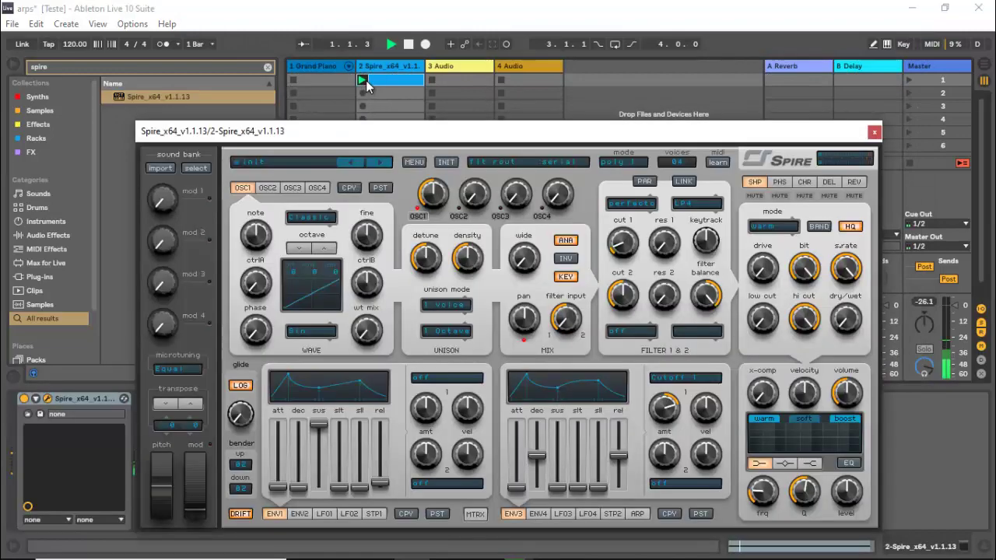
{"action": "left_click_drag", "start_coordinate": [622, 253], "coordinate": [628, 218]}
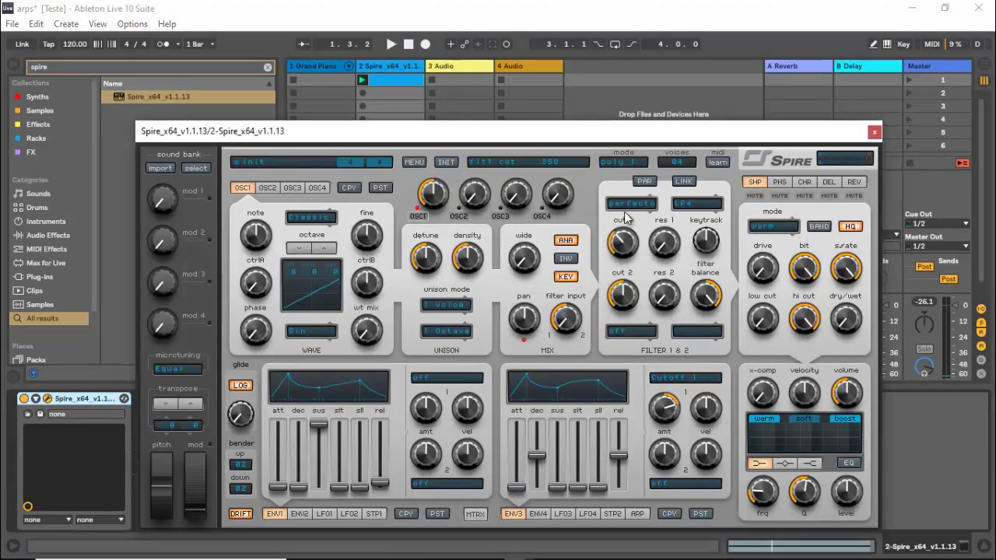
Step: Turn on Spire's arpeggiator and set it to Chord mode with the end step at 04
{"action": "left_click_drag", "start_coordinate": [589, 133], "coordinate": [595, 10]}
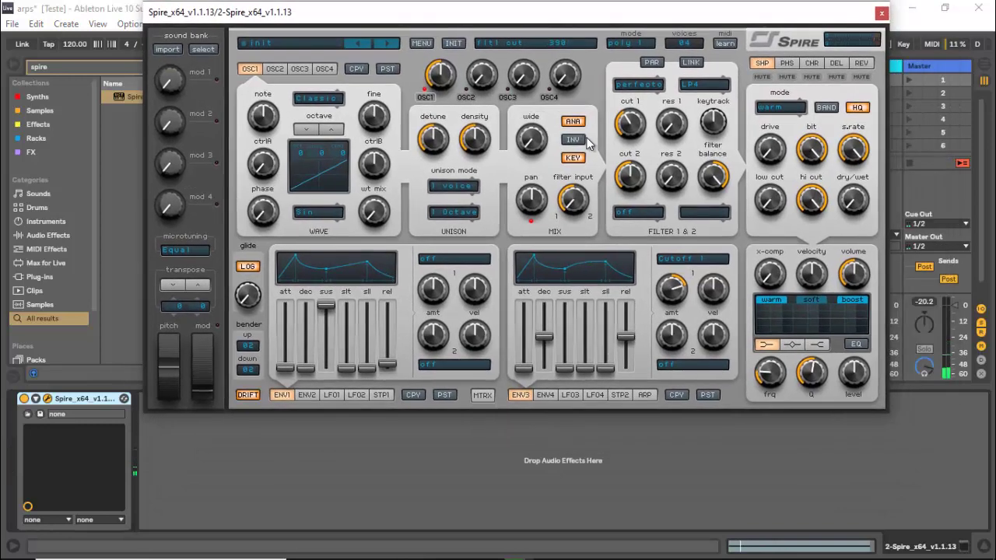
{"action": "left_click", "coordinate": [642, 395]}
{"action": "left_click", "coordinate": [522, 351]}
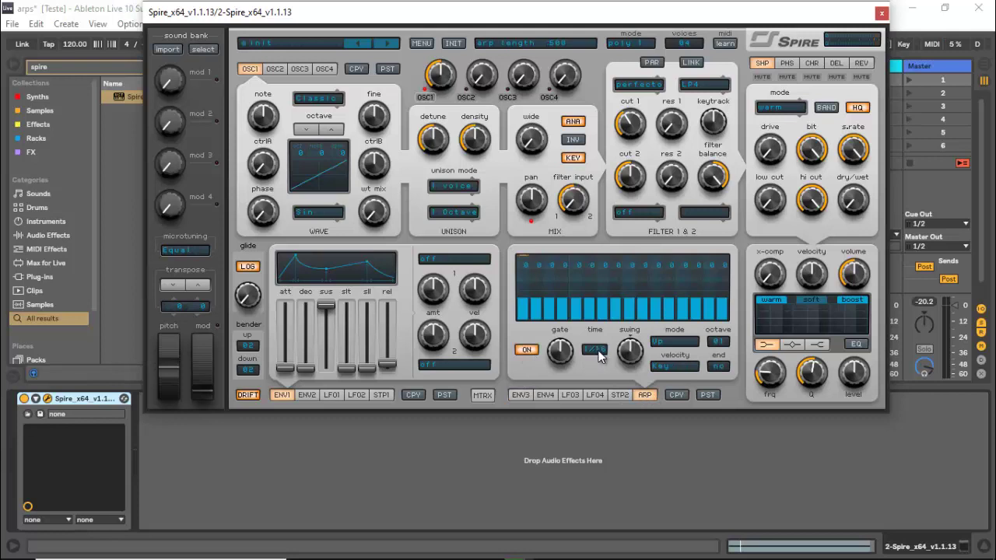
{"action": "left_click", "coordinate": [685, 342]}
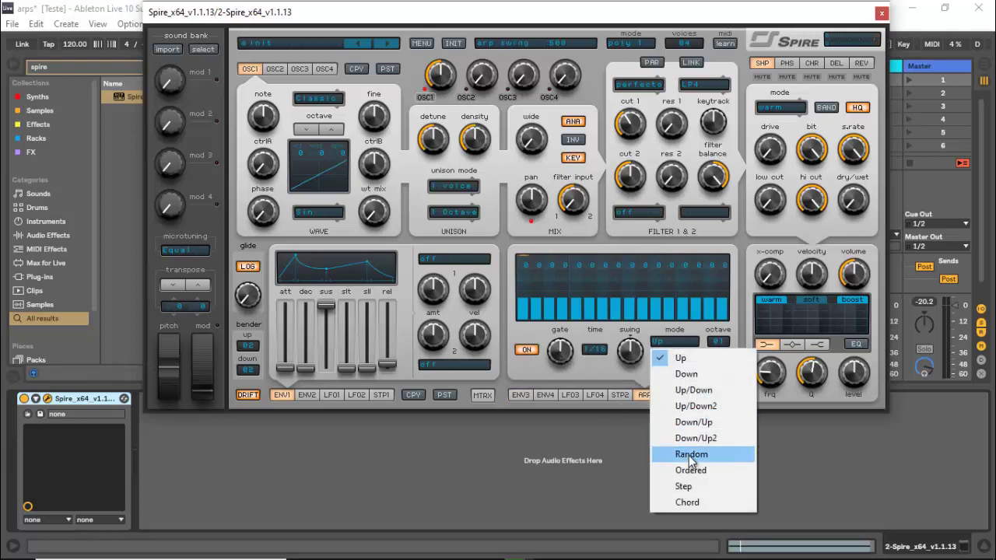
{"action": "left_click", "coordinate": [692, 501]}
{"action": "left_click", "coordinate": [722, 366]}
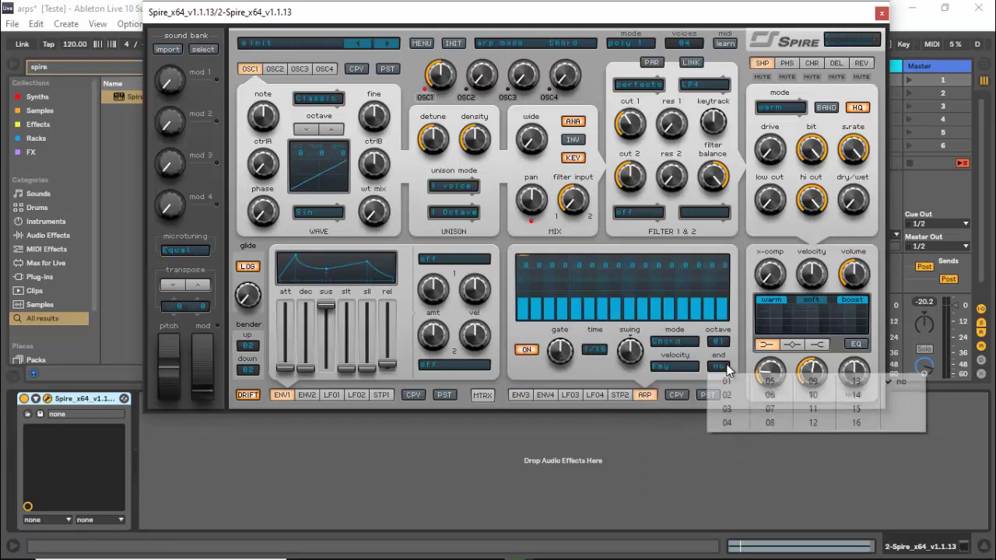
{"action": "left_click", "coordinate": [727, 422]}
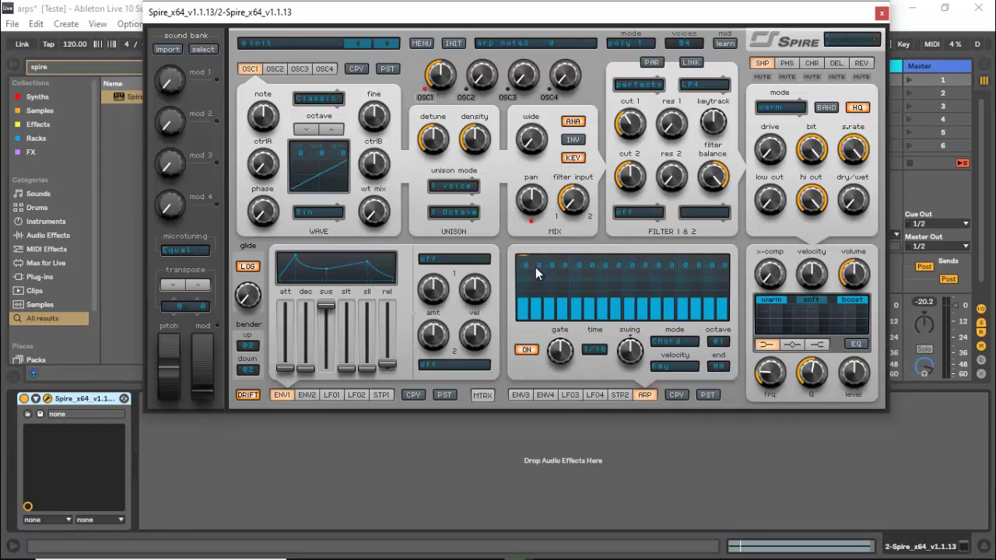
Step: Extend the arpeggiator's end to 05, with notes of 3, 7, 10 and 12 on the second to fifth steps
{"action": "left_click_drag", "start_coordinate": [536, 267], "coordinate": [542, 262]}
{"action": "left_click_drag", "start_coordinate": [566, 269], "coordinate": [578, 251]}
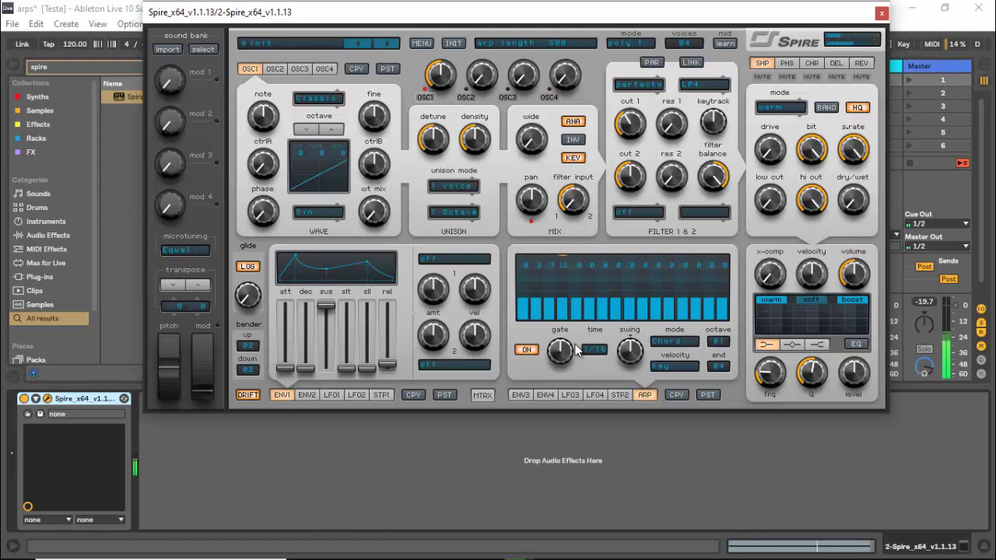
{"action": "left_click", "coordinate": [720, 367]}
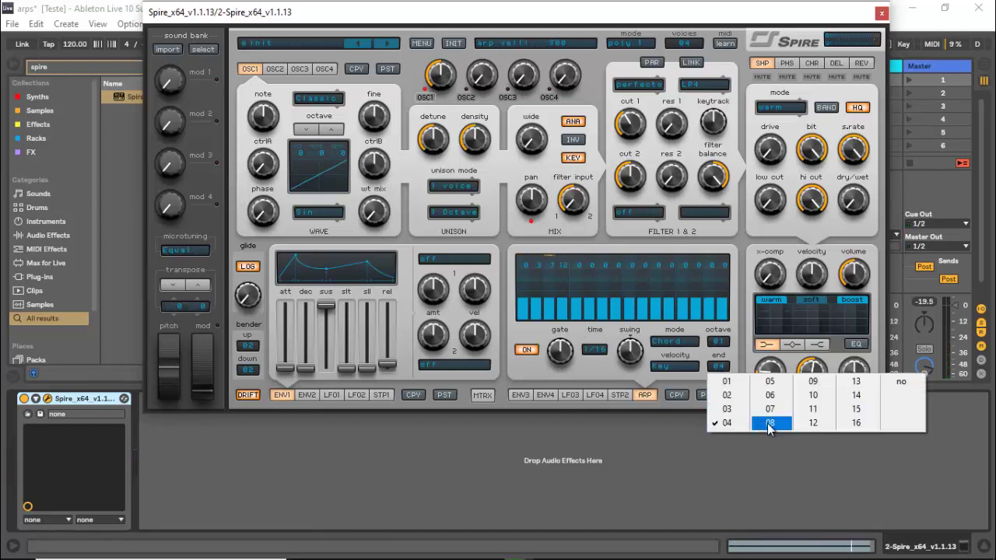
{"action": "left_click", "coordinate": [770, 381]}
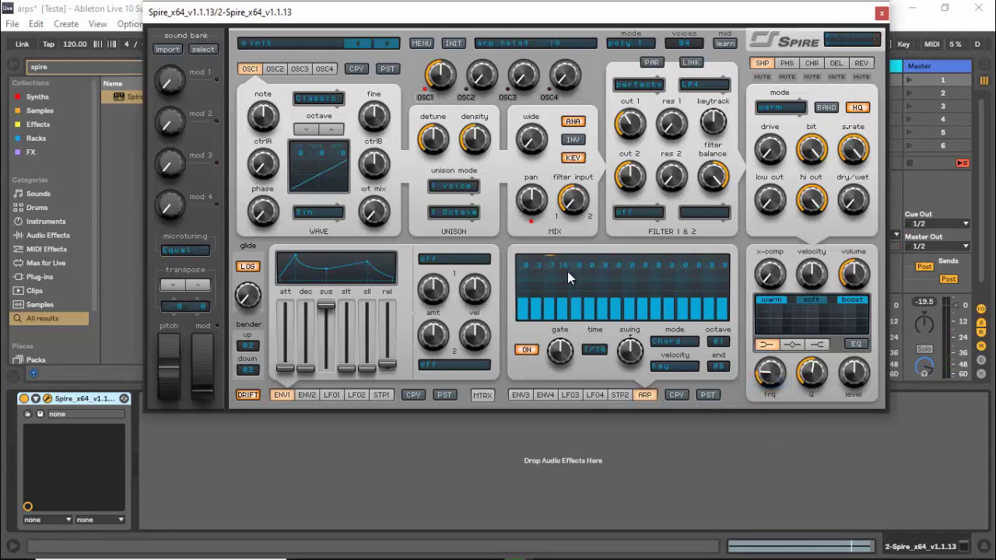
{"action": "left_click_drag", "start_coordinate": [582, 270], "coordinate": [585, 233]}
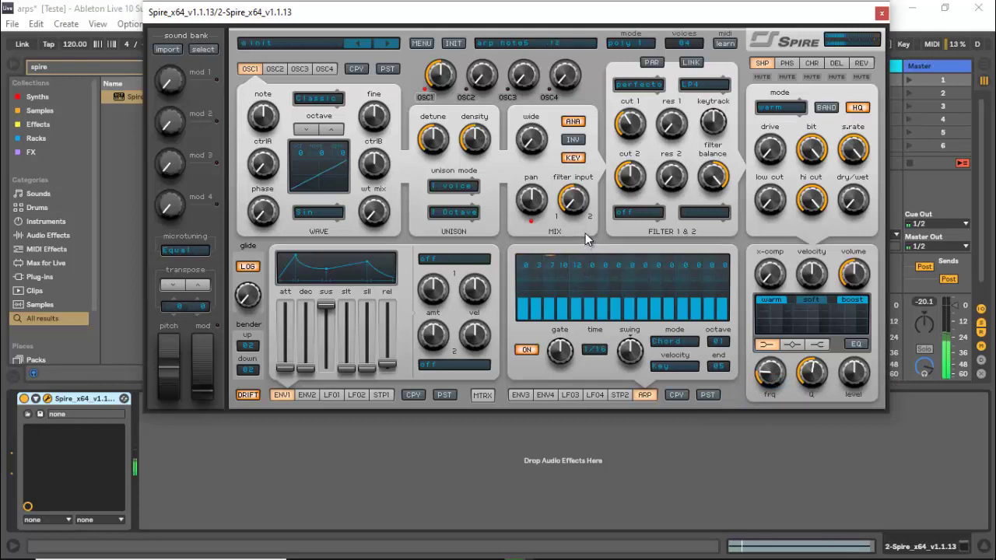
Step: Set Spire's arpeggiator time to 3/64 while the clip plays
{"action": "left_click", "coordinate": [591, 350]}
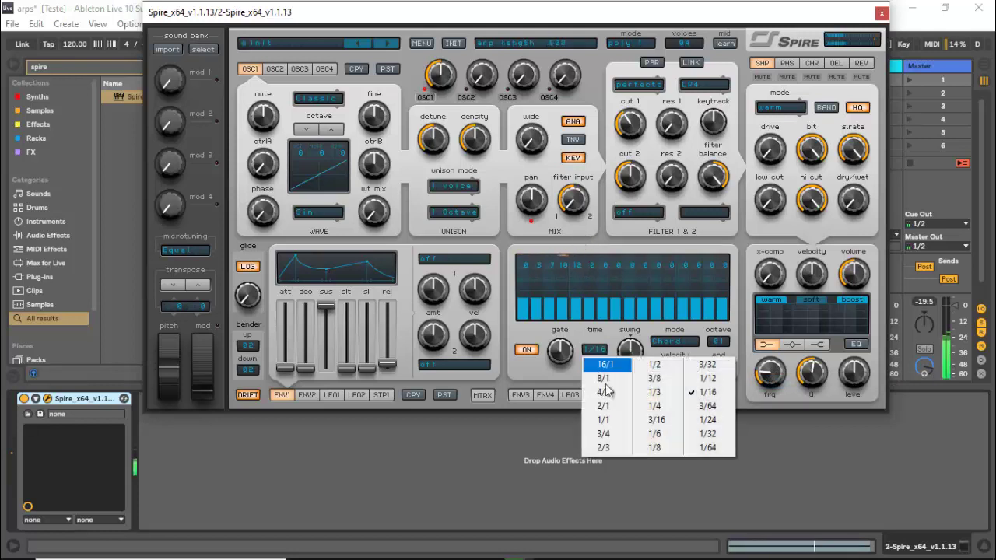
{"action": "left_click", "coordinate": [706, 406]}
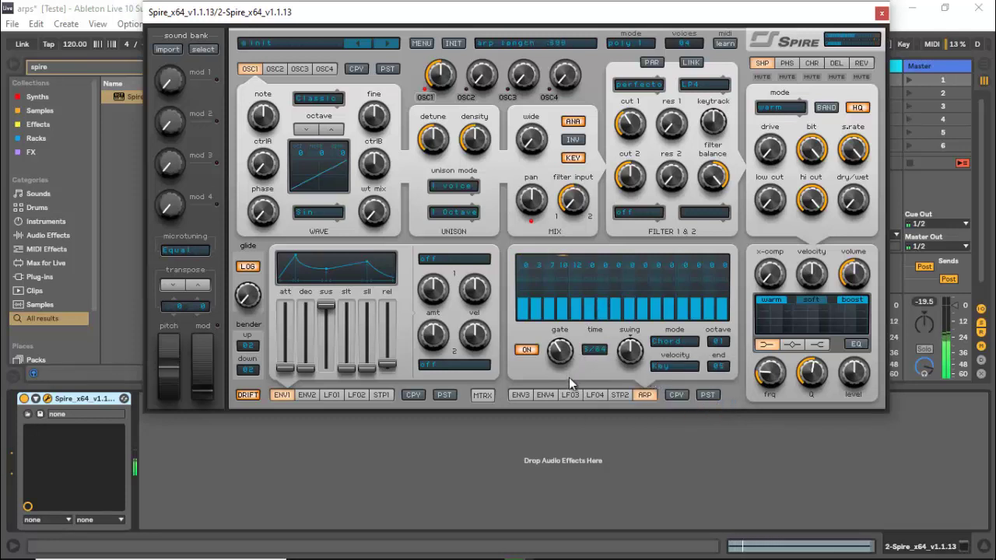
{"action": "left_click_drag", "start_coordinate": [650, 111], "coordinate": [630, 165]}
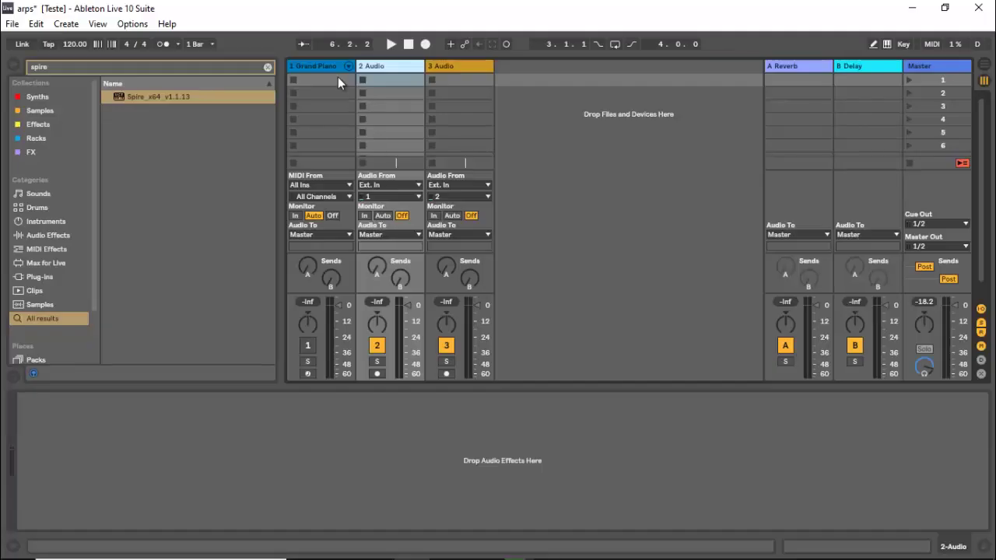
Step: Clear the browser search and create an empty MIDI clip in the Grand Piano track's first slot
{"action": "left_click", "coordinate": [327, 67]}
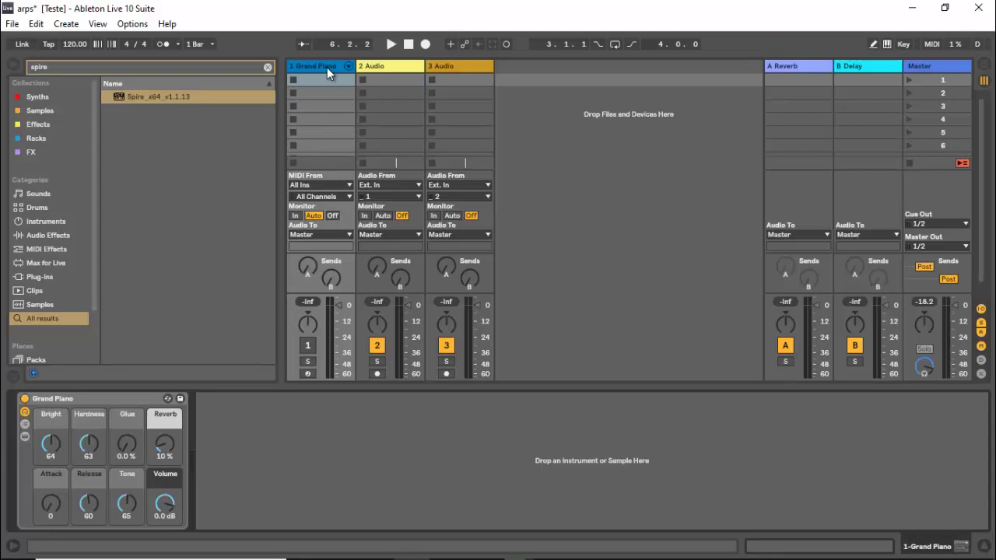
{"action": "left_click", "coordinate": [267, 67]}
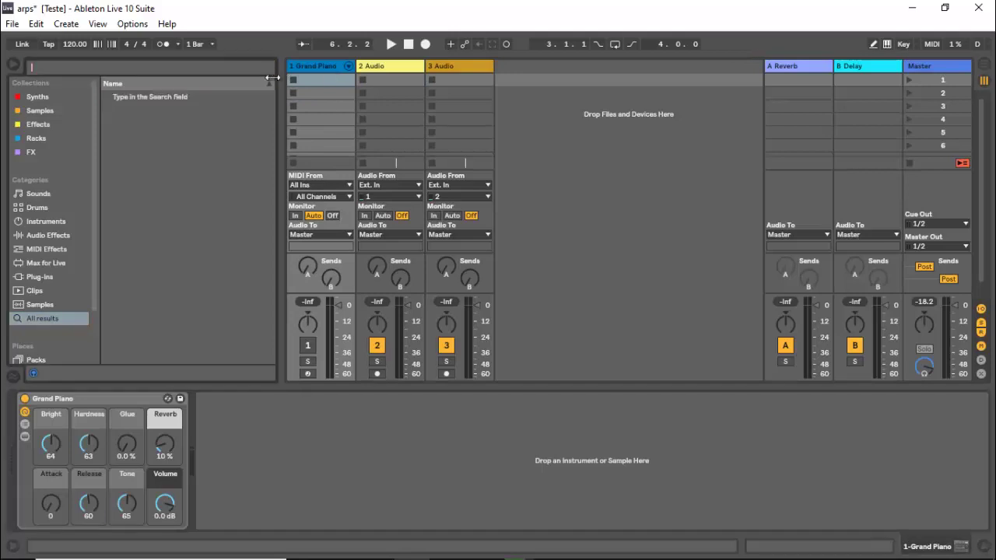
{"action": "left_click", "coordinate": [320, 82]}
{"action": "double_click", "coordinate": [322, 79]}
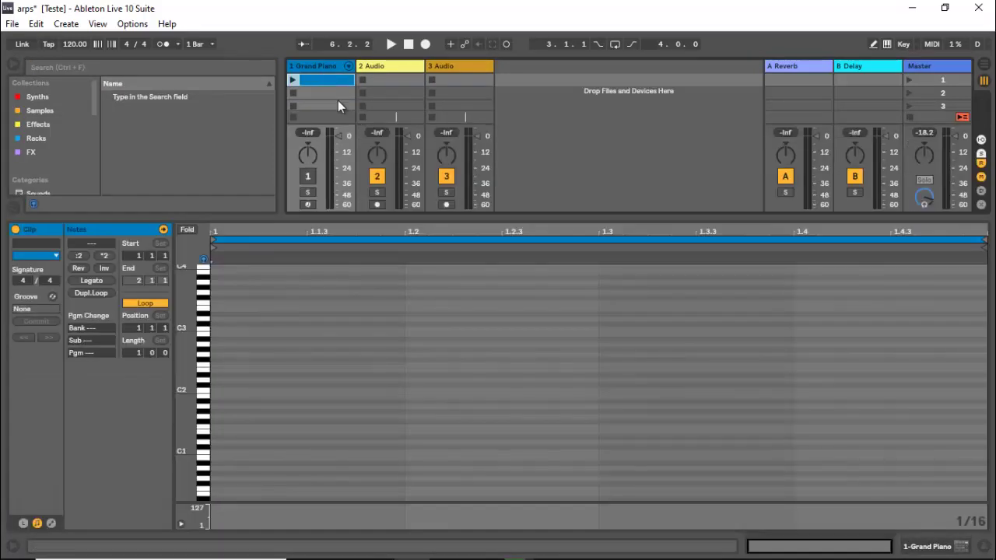
{"action": "left_click_drag", "start_coordinate": [185, 365], "coordinate": [189, 373]}
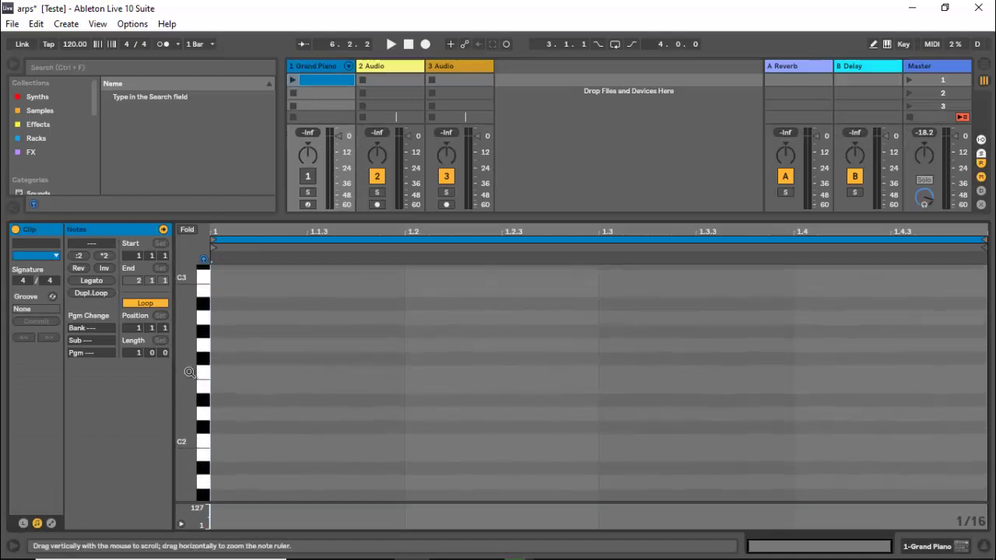
Step: Launch the Grand Piano clip and draw a full-bar C2 note with a copy at D#2
{"action": "left_click", "coordinate": [296, 63]}
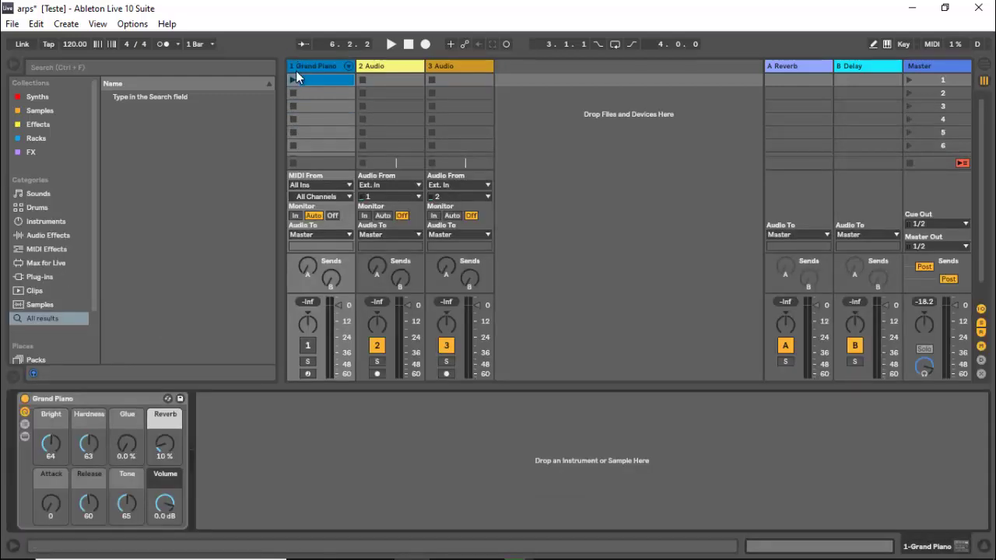
{"action": "left_click", "coordinate": [294, 79]}
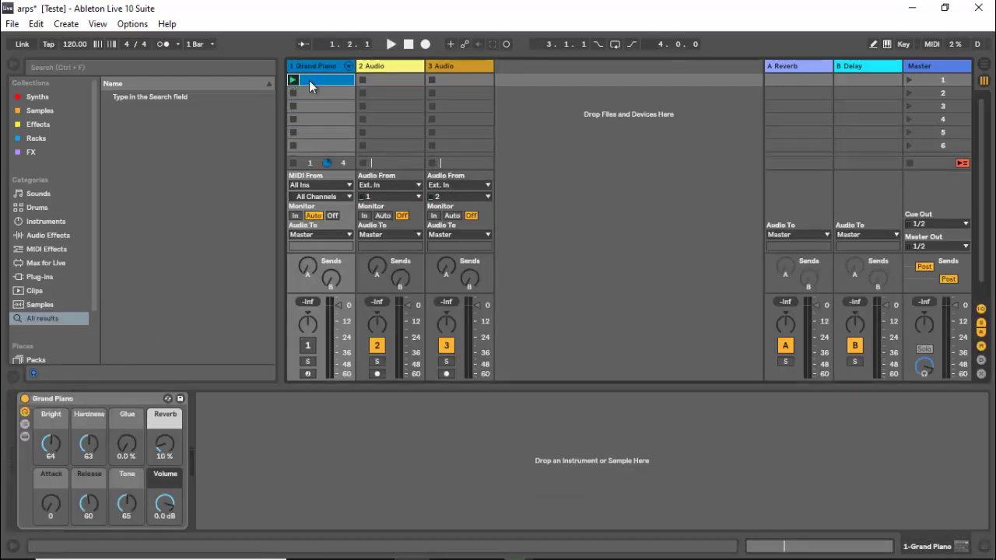
{"action": "double_click", "coordinate": [309, 80]}
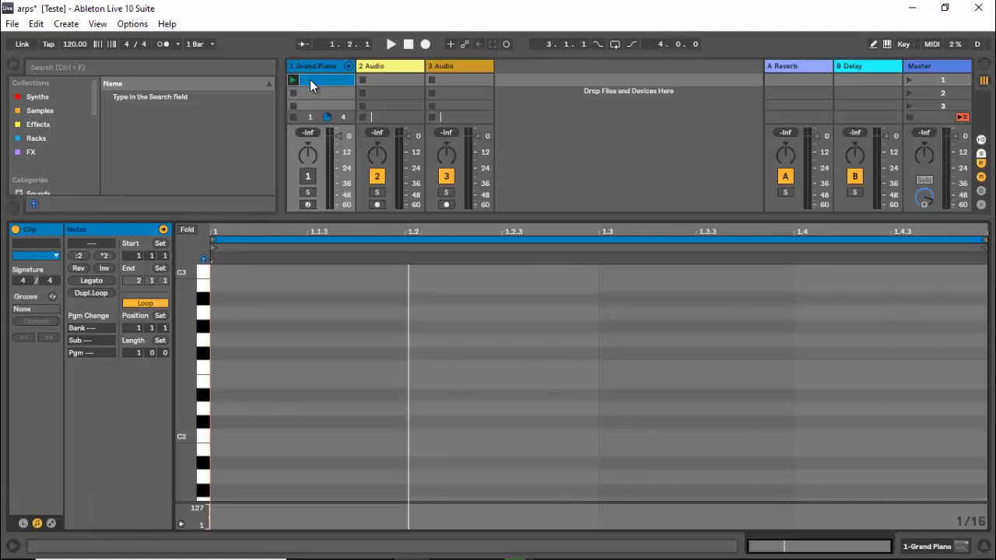
{"action": "double_click", "coordinate": [230, 436]}
{"action": "left_click_drag", "start_coordinate": [259, 436], "coordinate": [984, 428]}
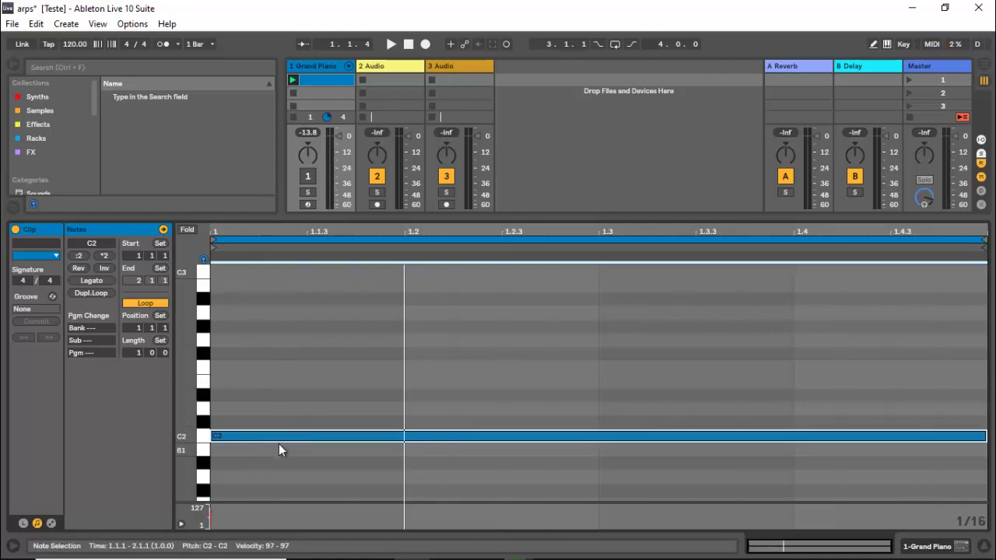
{"action": "left_click_drag", "start_coordinate": [281, 437], "coordinate": [281, 393]}
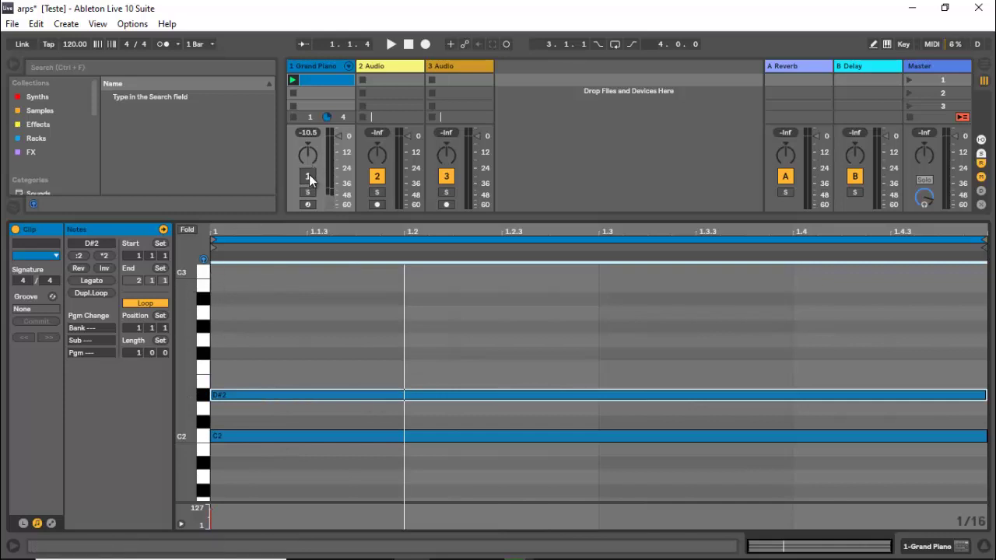
Step: Activate the Grand Piano track at -6.4 dB volume and complete the full-bar chord as C2, E2, G2 and C3, then play it
{"action": "left_click", "coordinate": [375, 179]}
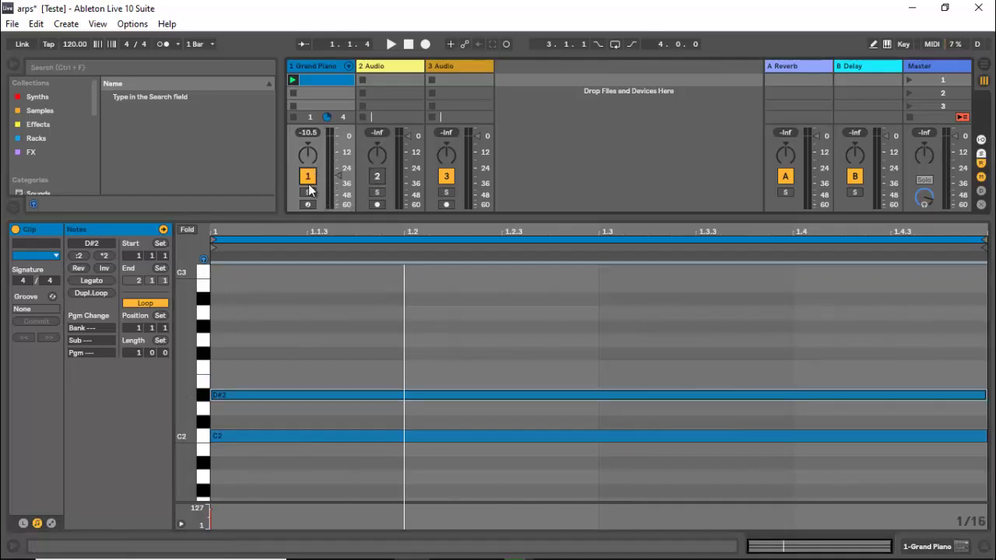
{"action": "left_click_drag", "start_coordinate": [336, 176], "coordinate": [335, 147]}
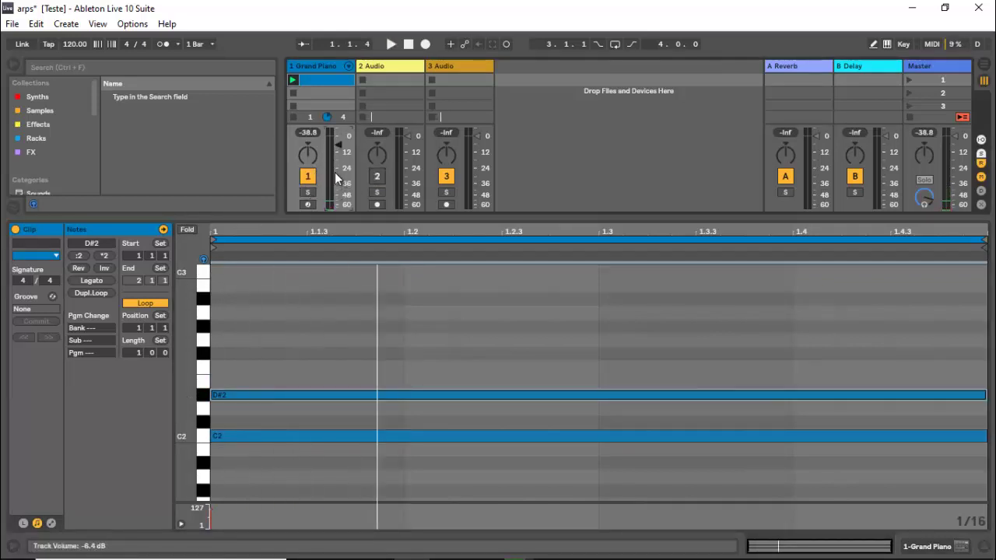
{"action": "left_click", "coordinate": [345, 401]}
{"action": "left_click_drag", "start_coordinate": [338, 392], "coordinate": [348, 274]}
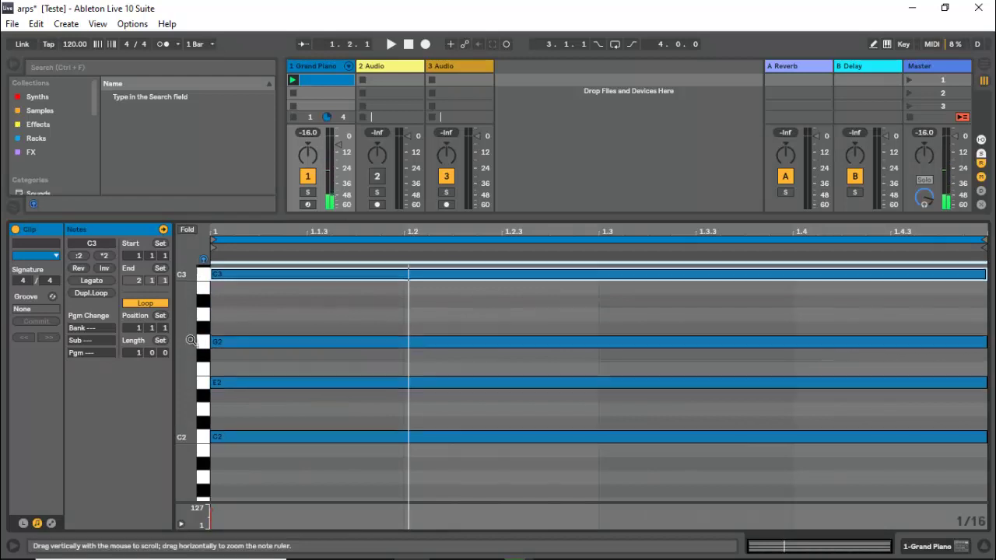
{"action": "left_click_drag", "start_coordinate": [190, 340], "coordinate": [171, 340]}
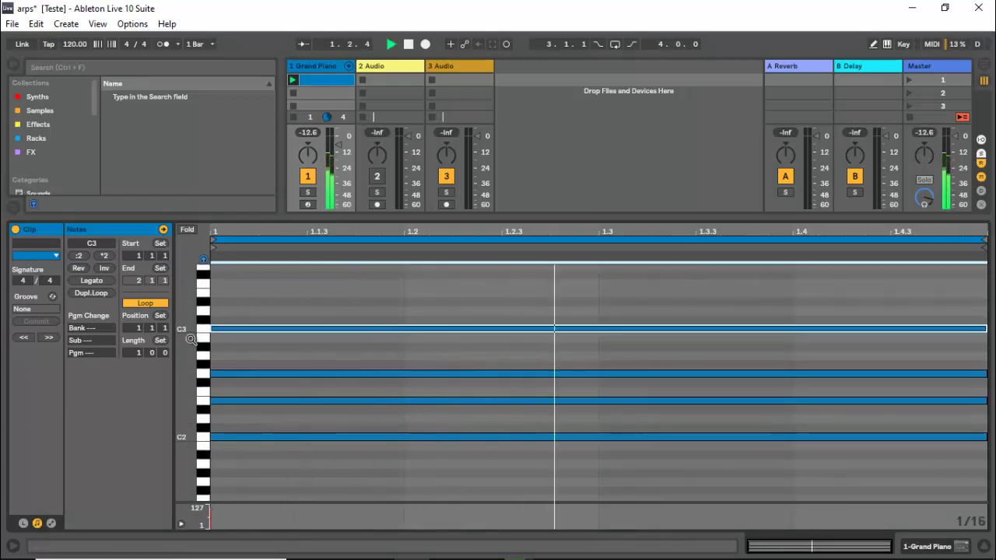
{"action": "key", "text": "space"}
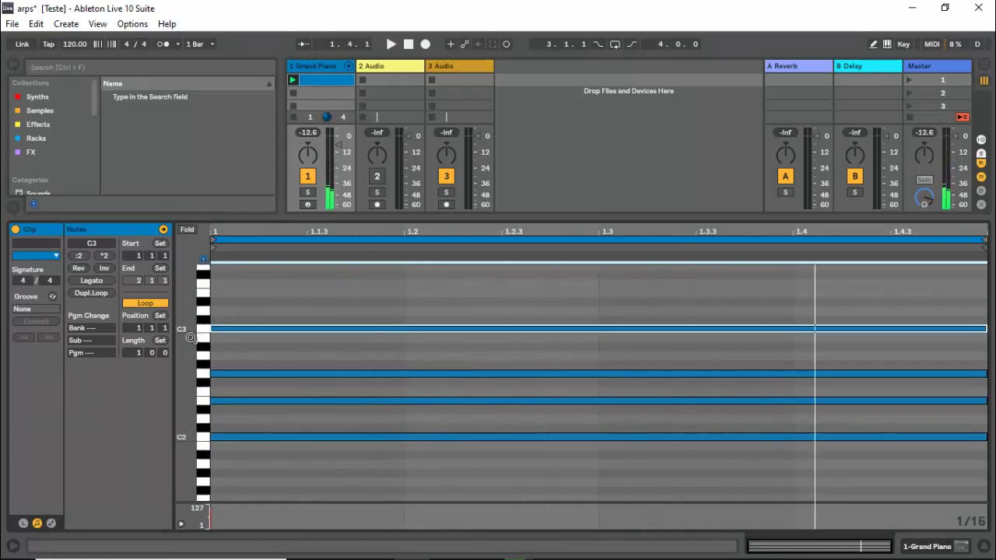
Step: Add the Arpeggiator MIDI effect in front of the Grand Piano instrument
{"action": "left_click", "coordinate": [332, 66]}
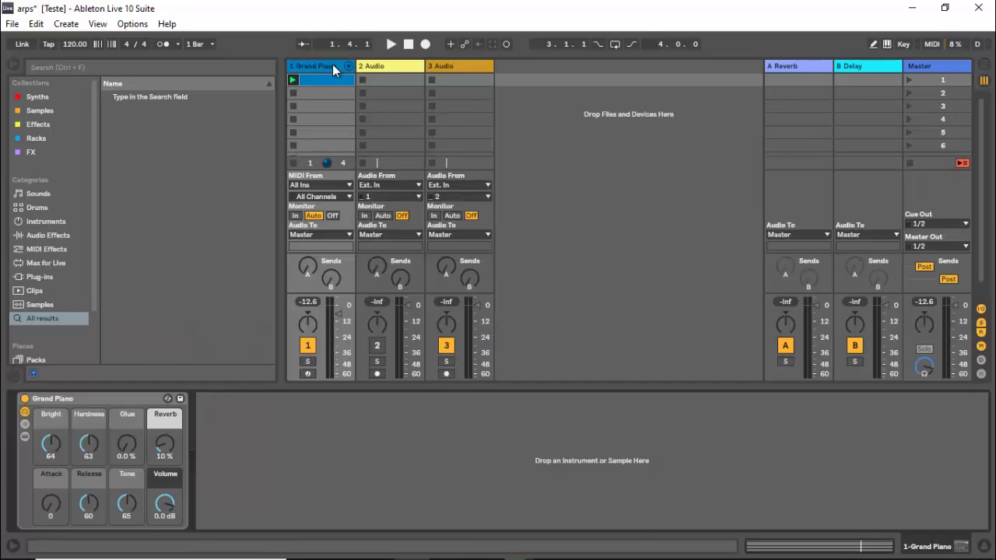
{"action": "left_click", "coordinate": [48, 247]}
{"action": "left_click_drag", "start_coordinate": [149, 95], "coordinate": [20, 435]}
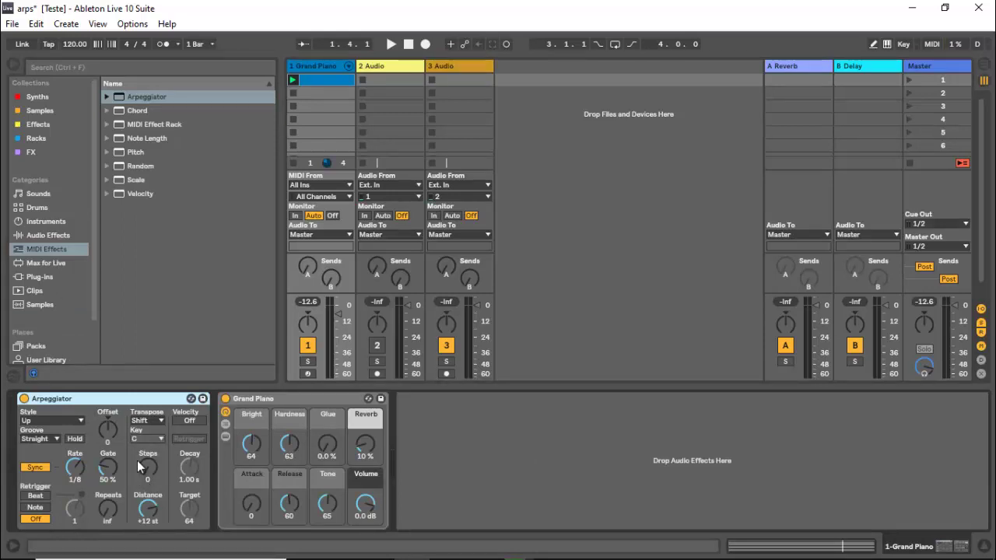
Step: Set the Arpeggiator to a synced rate of 1/16 and a gate of 94 %, playing the clip to hear it
{"action": "key", "text": "space"}
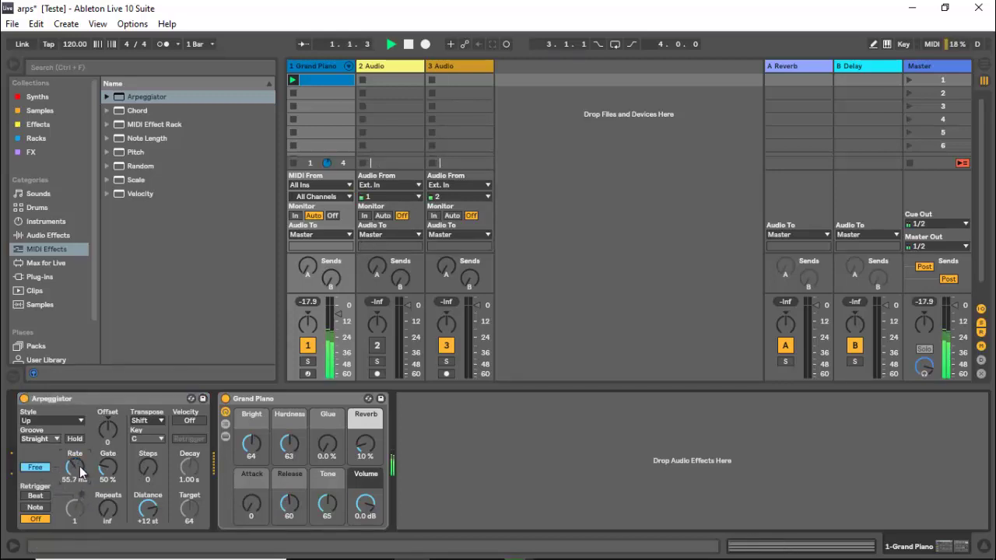
{"action": "mouse_move", "coordinate": [79, 468]}
{"action": "left_mouse_down"}
{"action": "mouse_move", "coordinate": [79, 453]}
{"action": "mouse_move", "coordinate": [82, 468]}
{"action": "left_mouse_up"}
{"action": "left_click", "coordinate": [44, 469]}
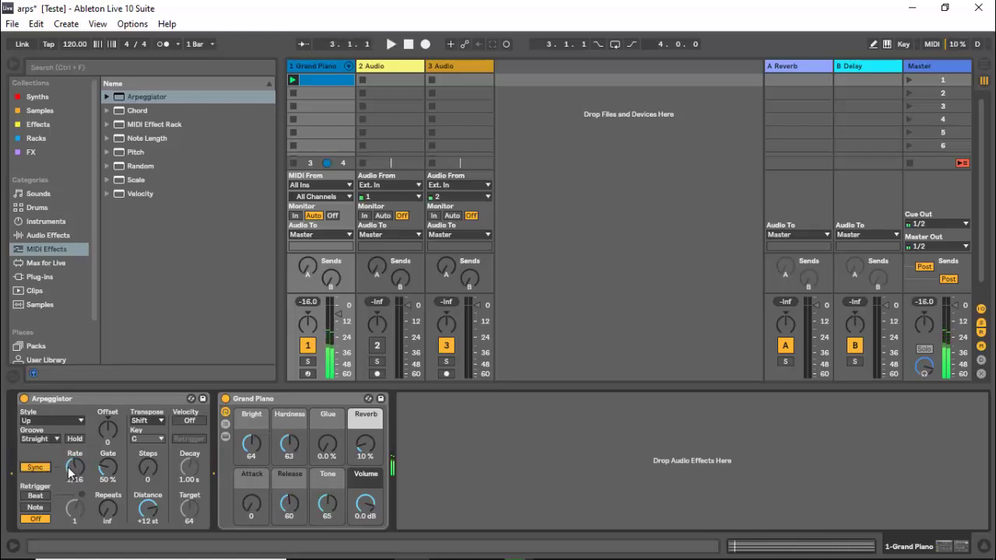
{"action": "key", "text": "space"}
{"action": "left_click_drag", "start_coordinate": [107, 469], "coordinate": [104, 471]}
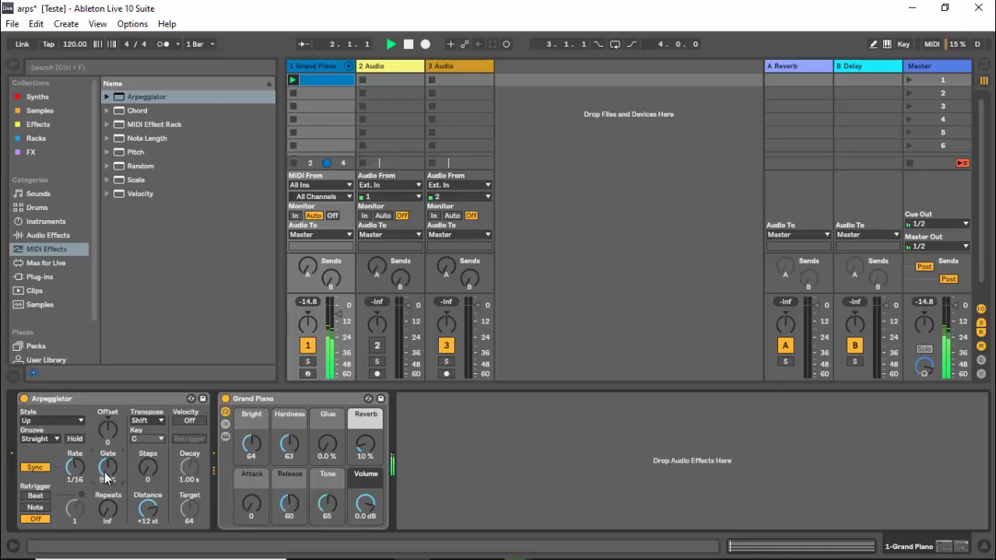
{"action": "key", "text": "space"}
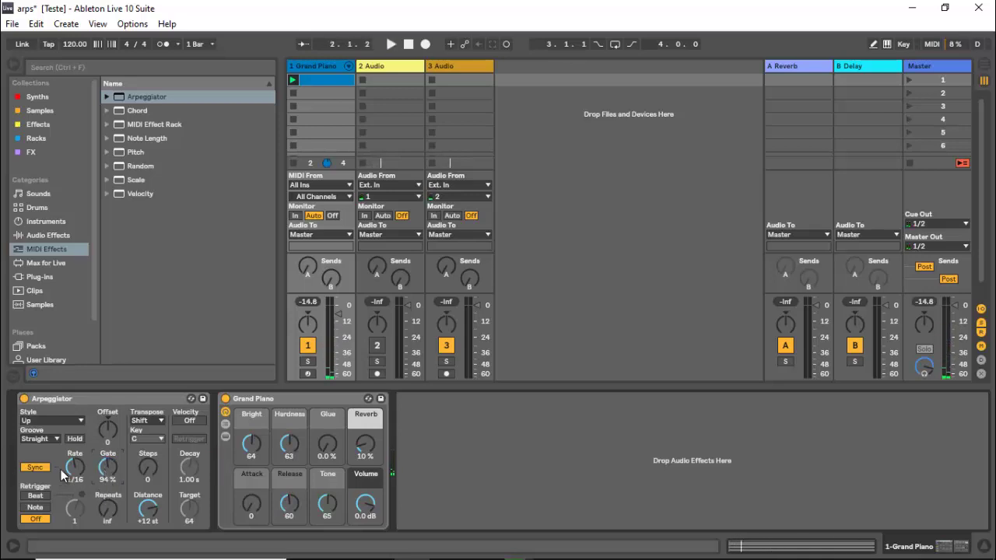
Step: Audition the Arpeggiator's UpDown style during playback, then set the style to Down
{"action": "left_click", "coordinate": [81, 420]}
{"action": "left_click", "coordinate": [60, 251]}
{"action": "key", "text": "space"}
{"action": "left_click", "coordinate": [81, 420]}
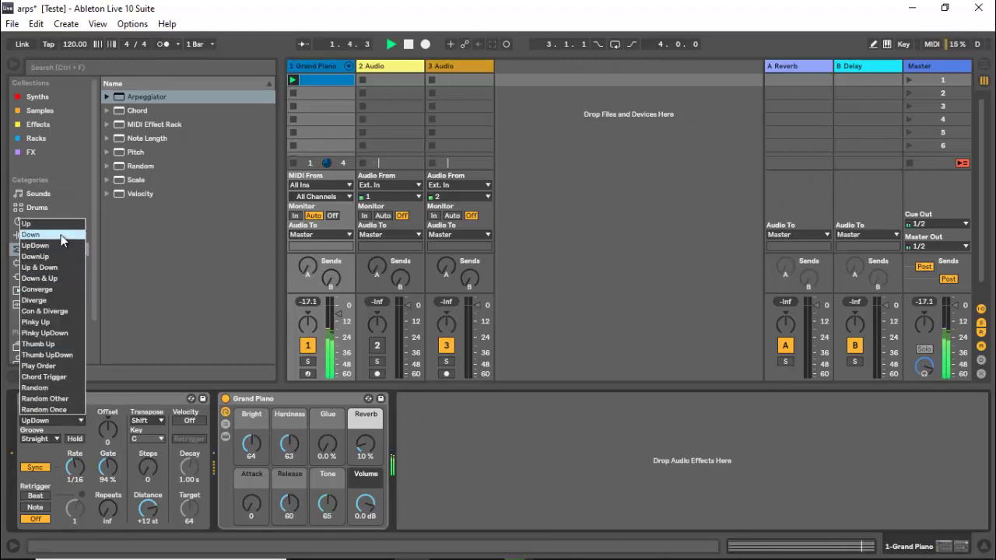
{"action": "left_click", "coordinate": [62, 235]}
{"action": "left_click", "coordinate": [81, 420]}
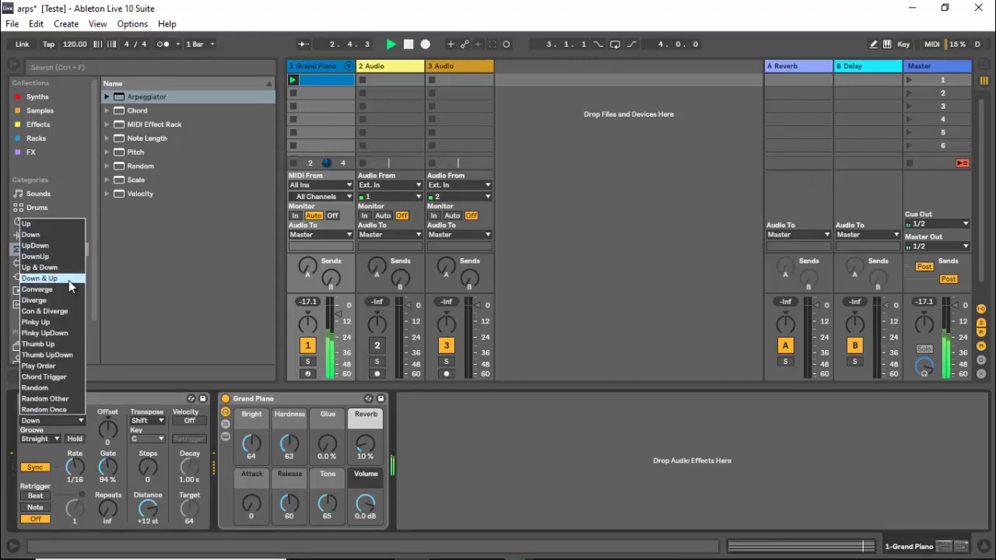
Step: Stop playback, open the Grand Piano clip's notes and set its loop length to 4 bars
{"action": "left_click", "coordinate": [308, 78]}
{"action": "key", "text": "space"}
{"action": "double_click", "coordinate": [315, 80]}
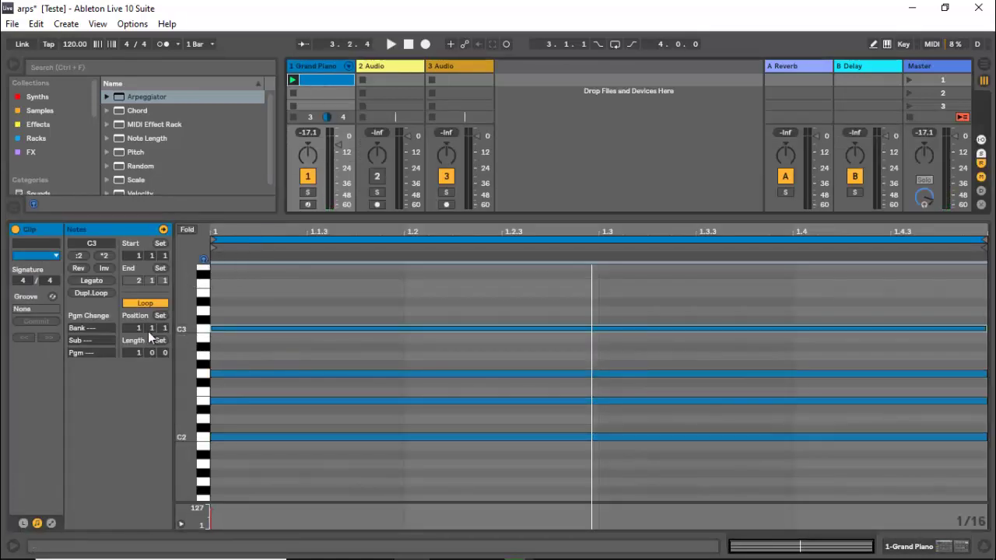
{"action": "scroll", "coordinate": [138, 352], "scroll_direction": "up", "scroll_amount": 4}
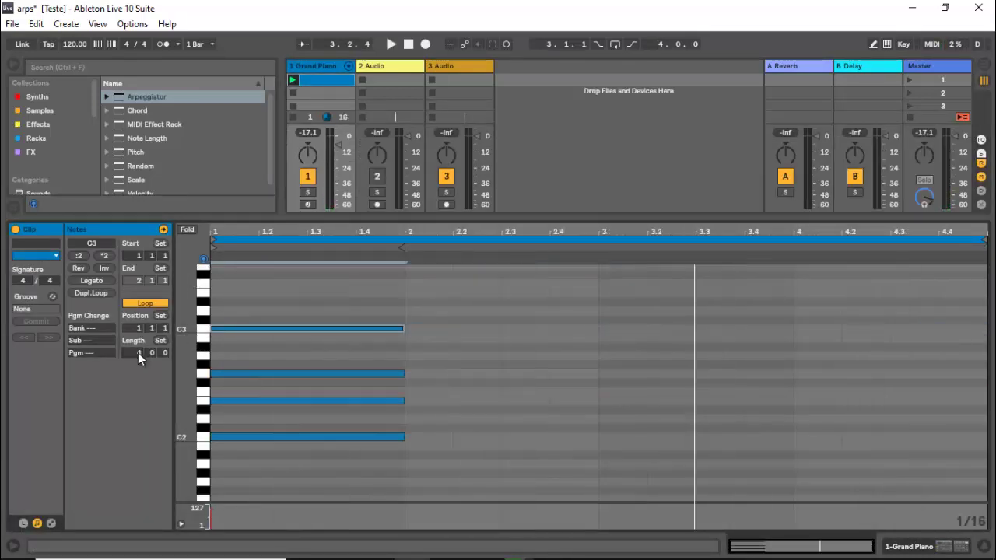
{"action": "scroll", "coordinate": [138, 353], "scroll_direction": "down", "scroll_amount": 1}
Step: Duplicate the bar 1 chord into bar 2 and transpose the copy up four semitones to span E2 to E3
{"action": "left_click_drag", "start_coordinate": [255, 286], "coordinate": [334, 460]}
{"action": "key", "text": "ctrl+d"}
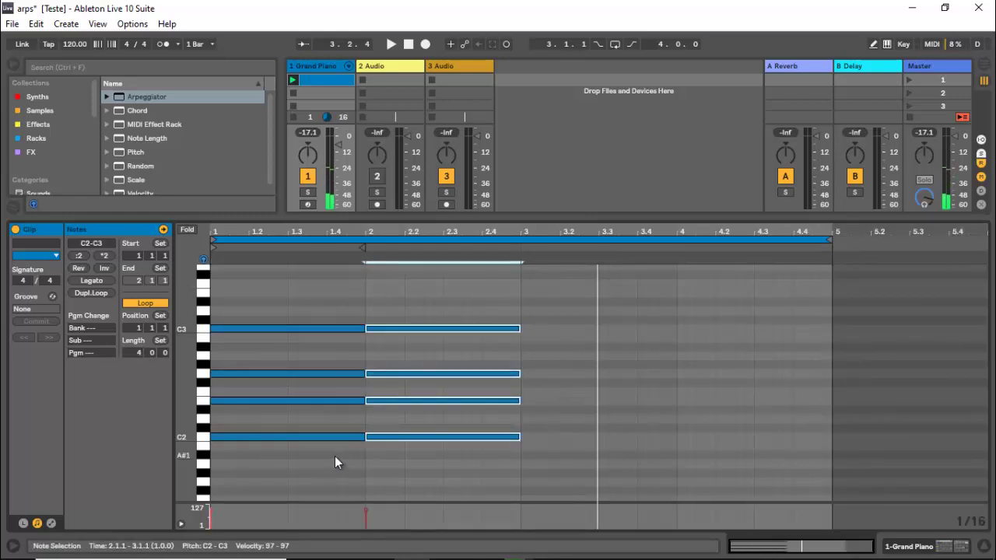
{"action": "left_click_drag", "start_coordinate": [436, 441], "coordinate": [437, 401]}
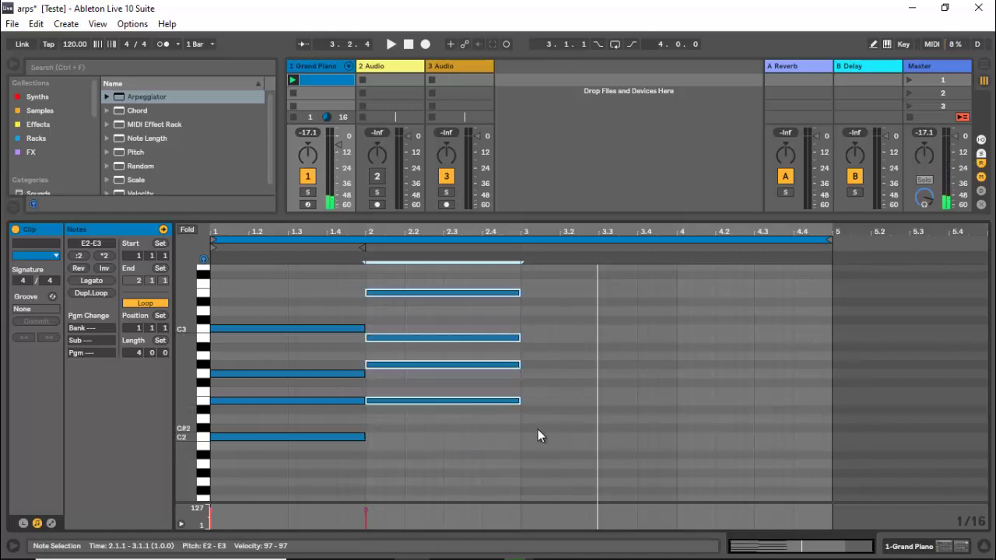
Step: Add full-bar chords of A1, C2, E2 and A2 in bar 3, and G1, B1, D2 and G2 in bar 4
{"action": "double_click", "coordinate": [526, 463]}
{"action": "left_click_drag", "start_coordinate": [526, 463], "coordinate": [649, 402]}
{"action": "left_click_drag", "start_coordinate": [649, 402], "coordinate": [648, 356]}
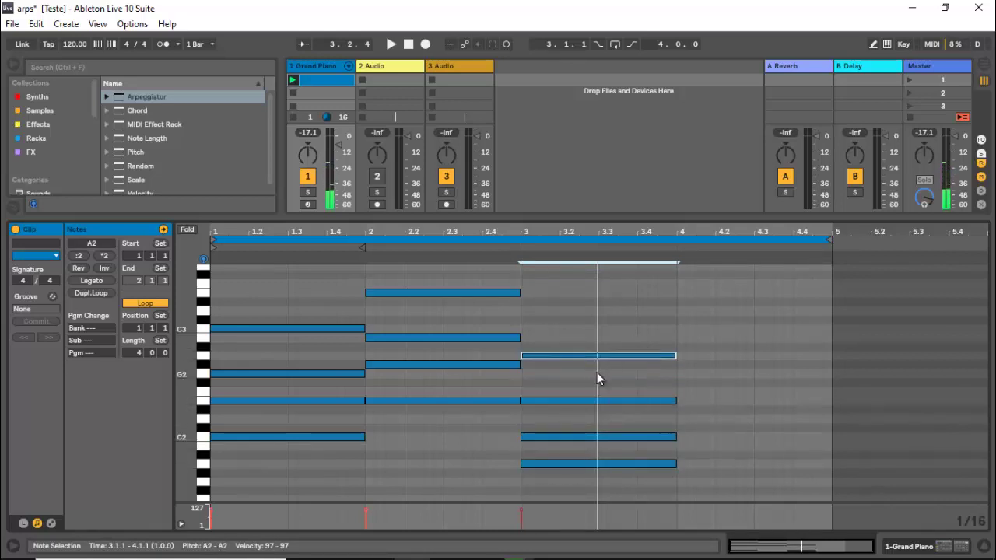
{"action": "left_click_drag", "start_coordinate": [591, 333], "coordinate": [740, 445]}
{"action": "left_click", "coordinate": [752, 475]}
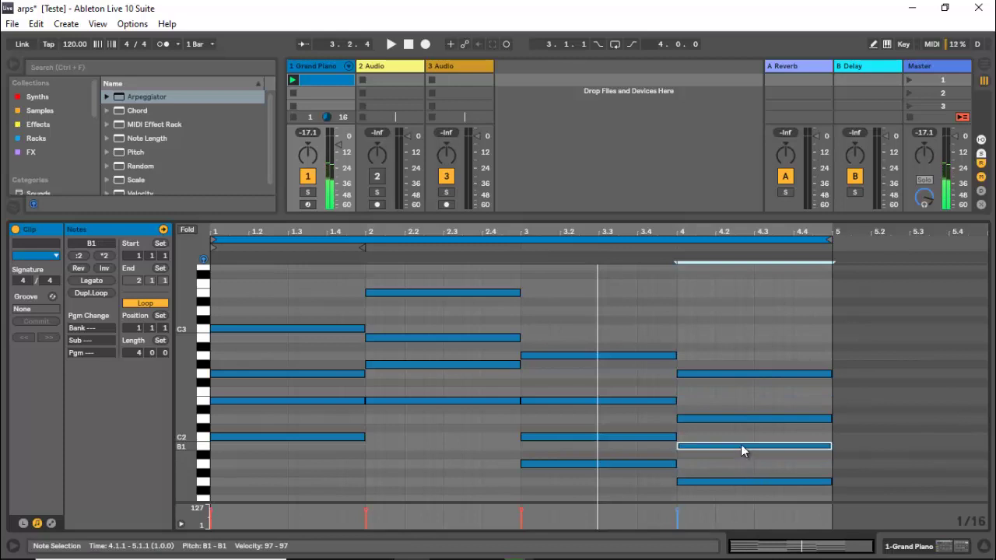
Step: Look over the four chords in the clip and play the progression through the Arpeggiator
{"action": "left_click", "coordinate": [267, 315]}
{"action": "left_click", "coordinate": [442, 307]}
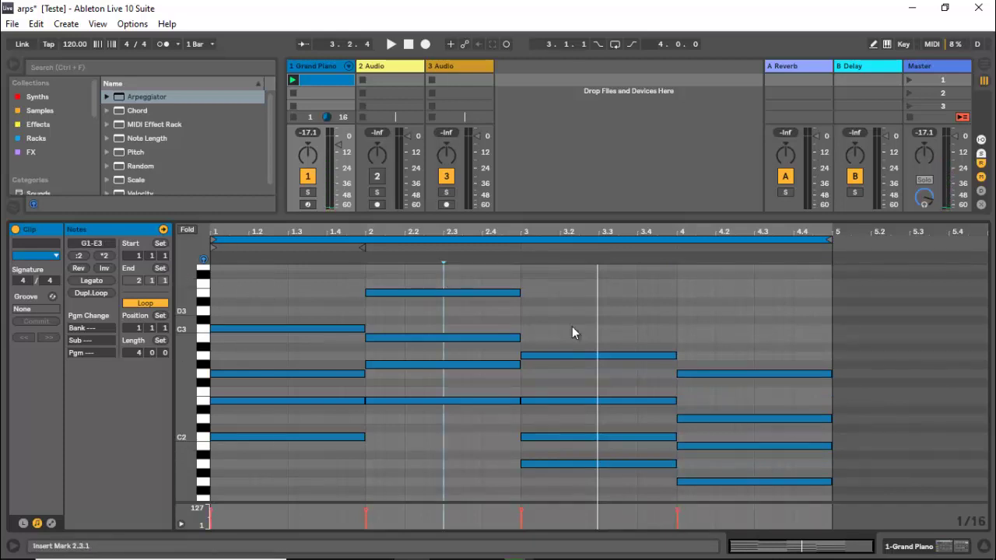
{"action": "left_click", "coordinate": [589, 325]}
{"action": "left_click", "coordinate": [723, 317]}
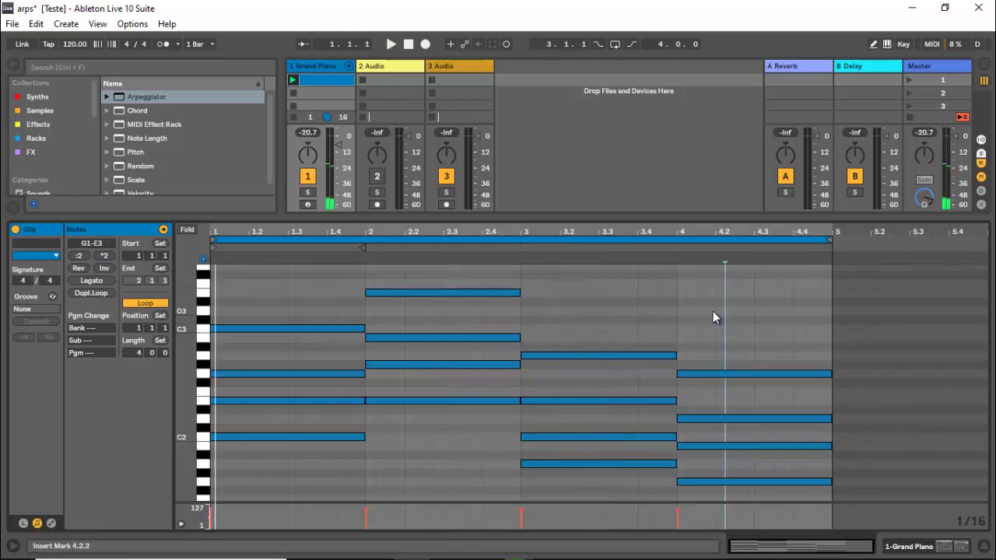
{"action": "double_click", "coordinate": [325, 67]}
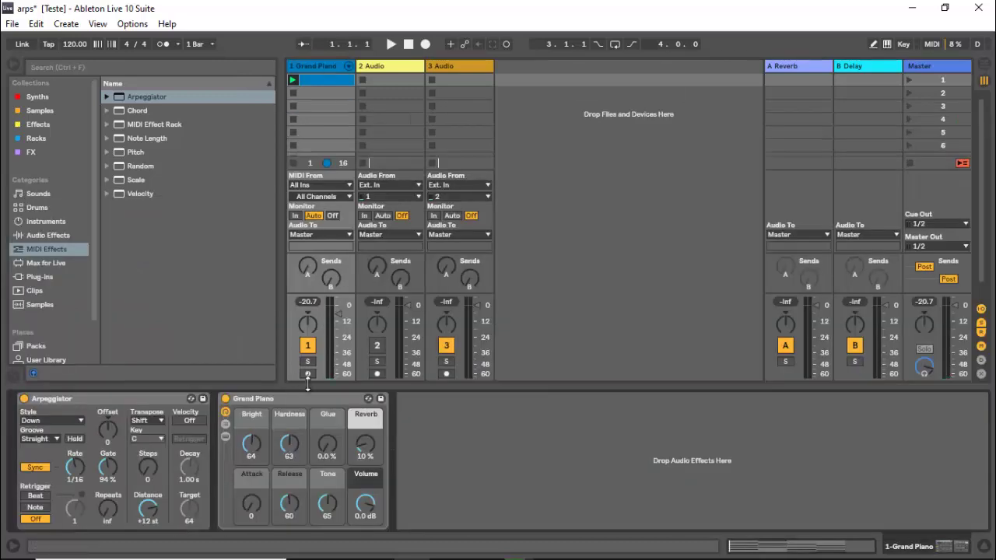
{"action": "double_click", "coordinate": [333, 80]}
{"action": "key", "text": "space"}
Step: Audition the Arpeggiator's Pinky Up, Thumb Up and Play Order styles during playback, then set the style to Random Other and stop playback
{"action": "double_click", "coordinate": [325, 68]}
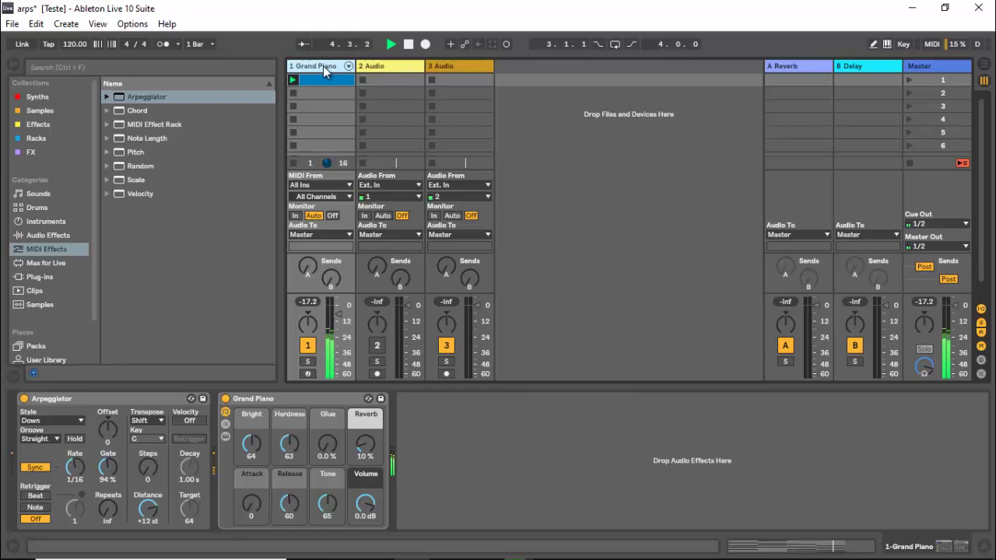
{"action": "left_click", "coordinate": [80, 419]}
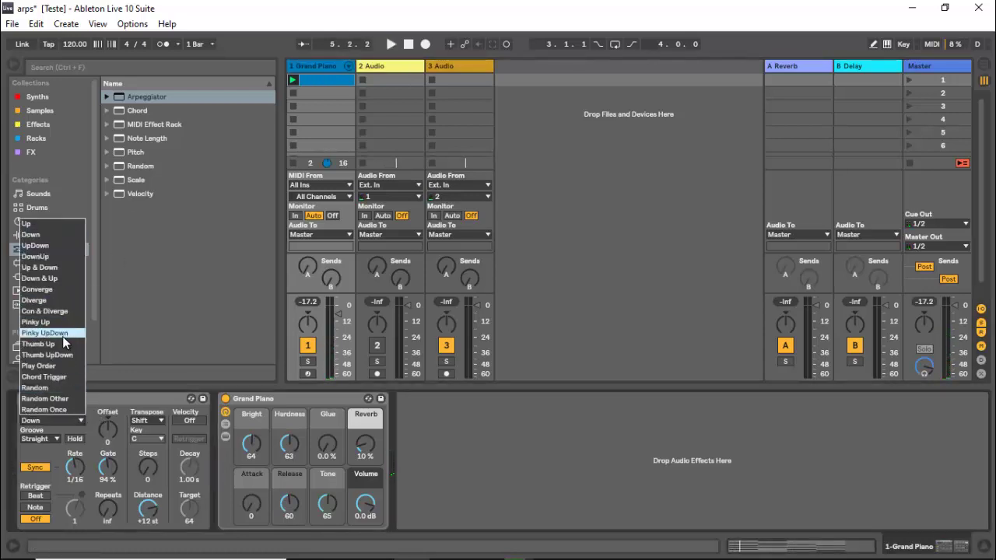
{"action": "left_click", "coordinate": [62, 321]}
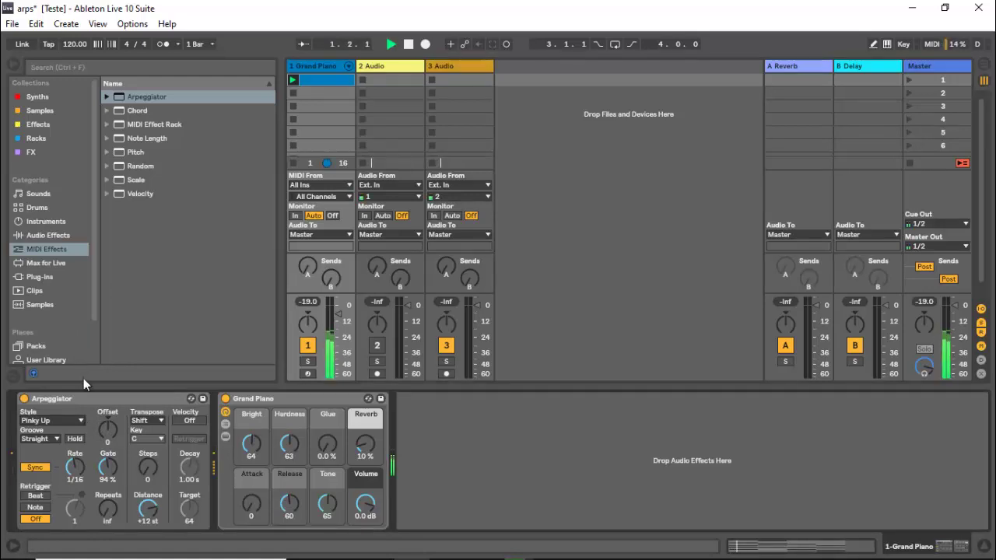
{"action": "left_click", "coordinate": [78, 420]}
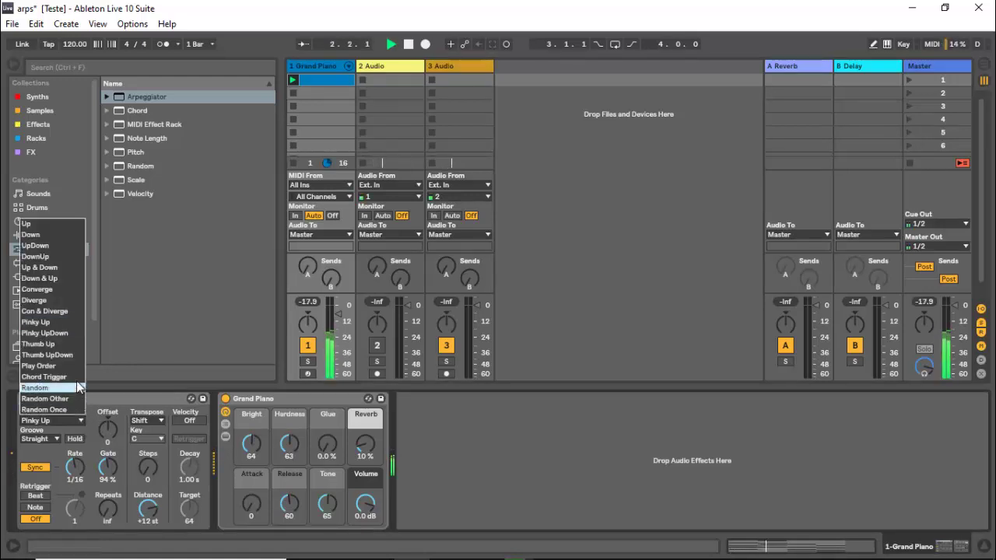
{"action": "left_click", "coordinate": [75, 344]}
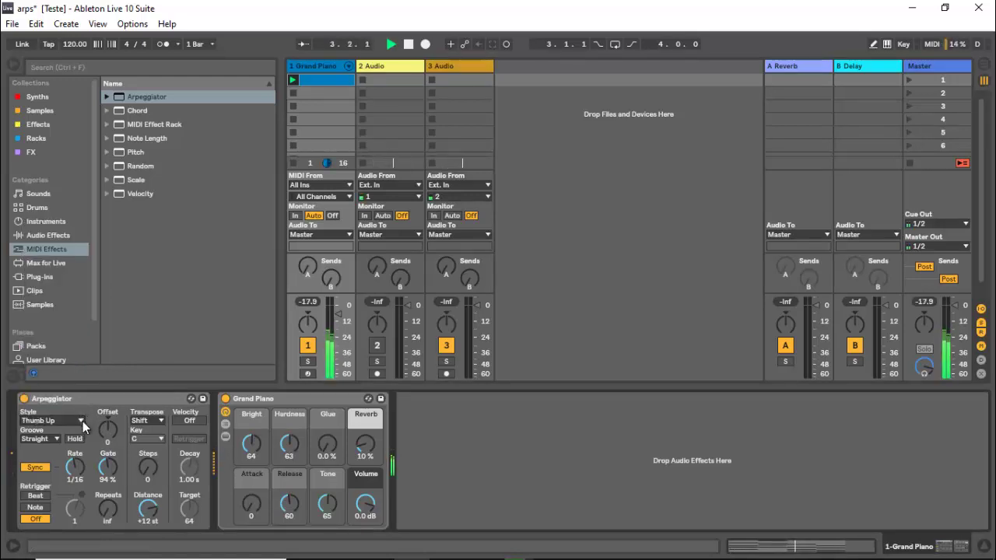
{"action": "left_click", "coordinate": [82, 422]}
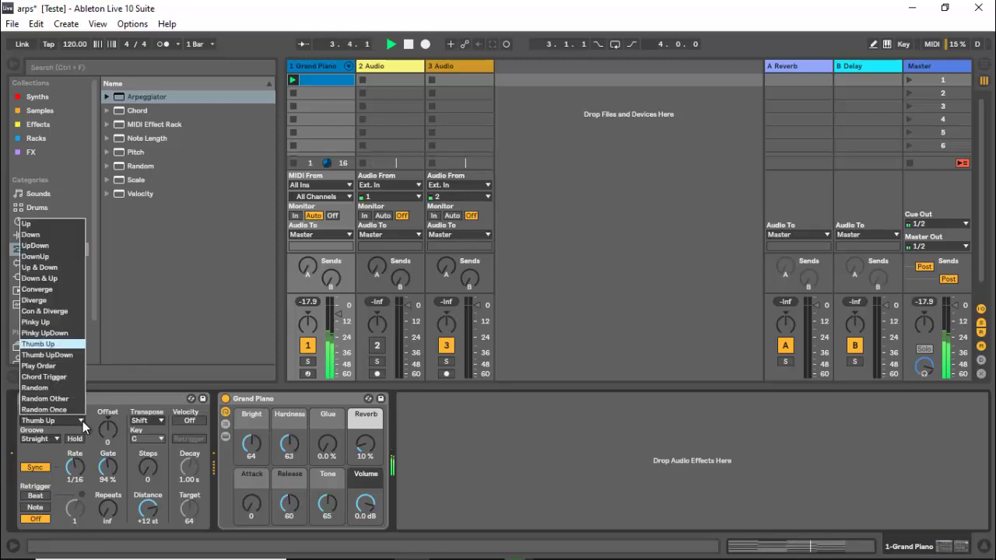
{"action": "left_click", "coordinate": [72, 372]}
{"action": "left_click", "coordinate": [82, 421]}
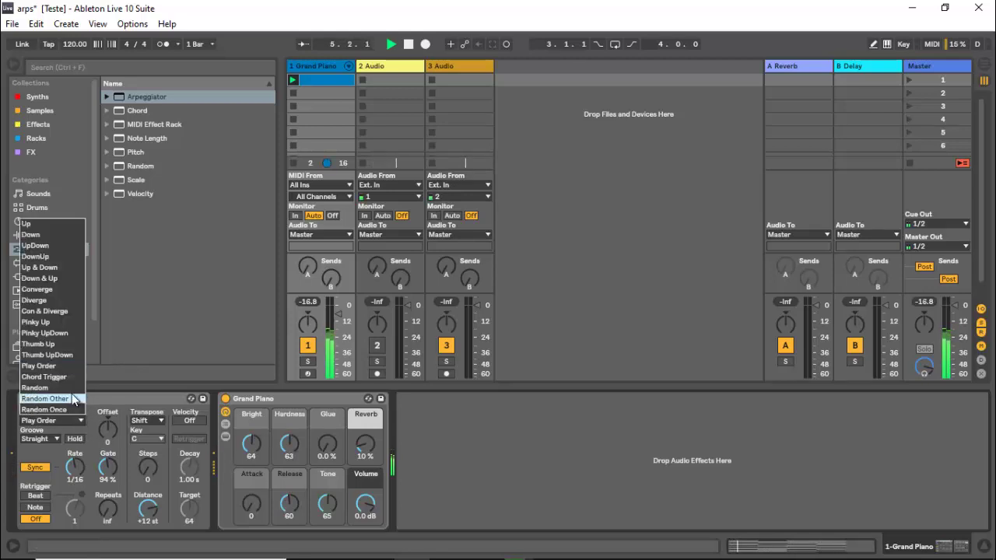
{"action": "left_click", "coordinate": [76, 398]}
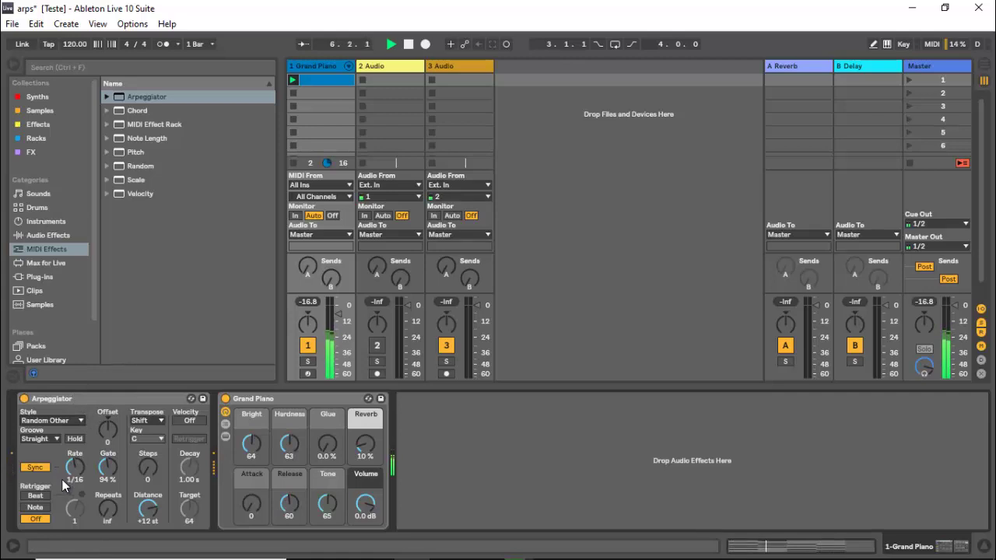
{"action": "key", "text": "space"}
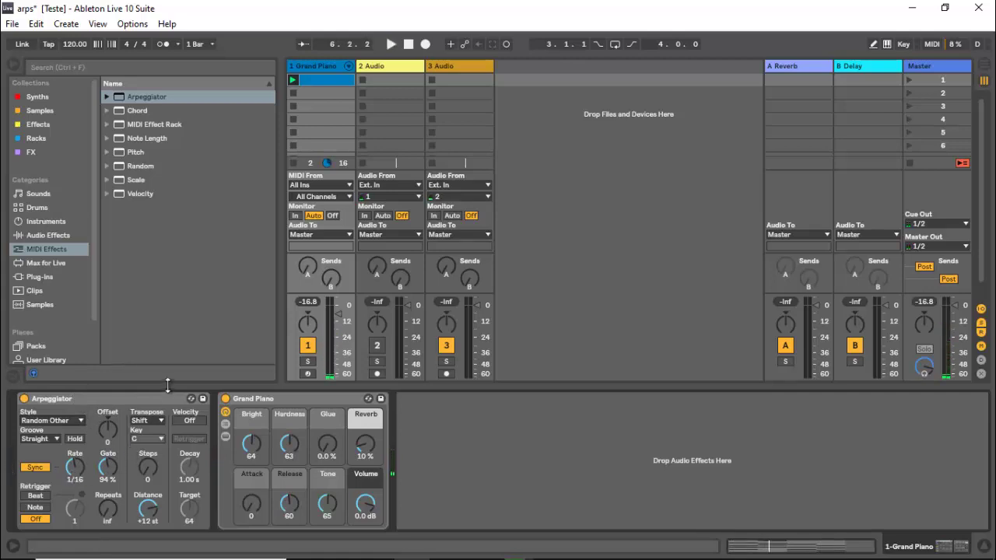
Step: Move the top chord notes to D3 in bar 1, G2 in bar 3 and A2 in bar 4, then play the clip
{"action": "double_click", "coordinate": [314, 77]}
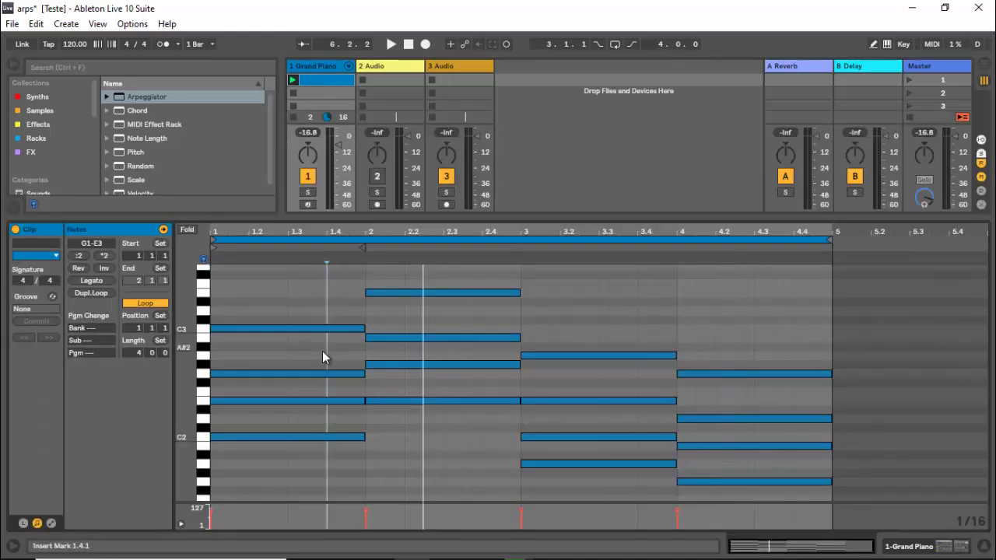
{"action": "mouse_move", "coordinate": [285, 329]}
{"action": "left_mouse_down"}
{"action": "mouse_move", "coordinate": [288, 351]}
{"action": "mouse_move", "coordinate": [289, 313]}
{"action": "left_mouse_up"}
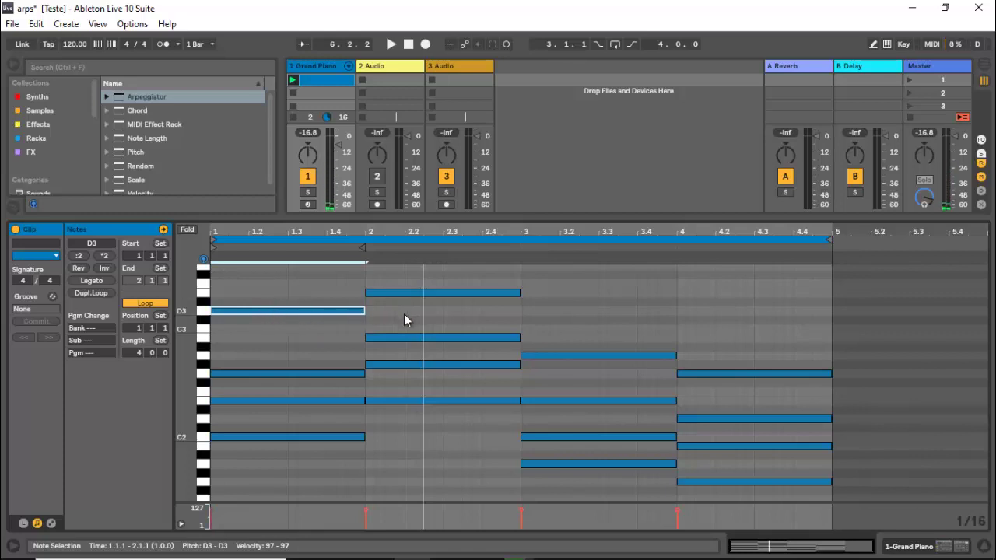
{"action": "left_click", "coordinate": [404, 293]}
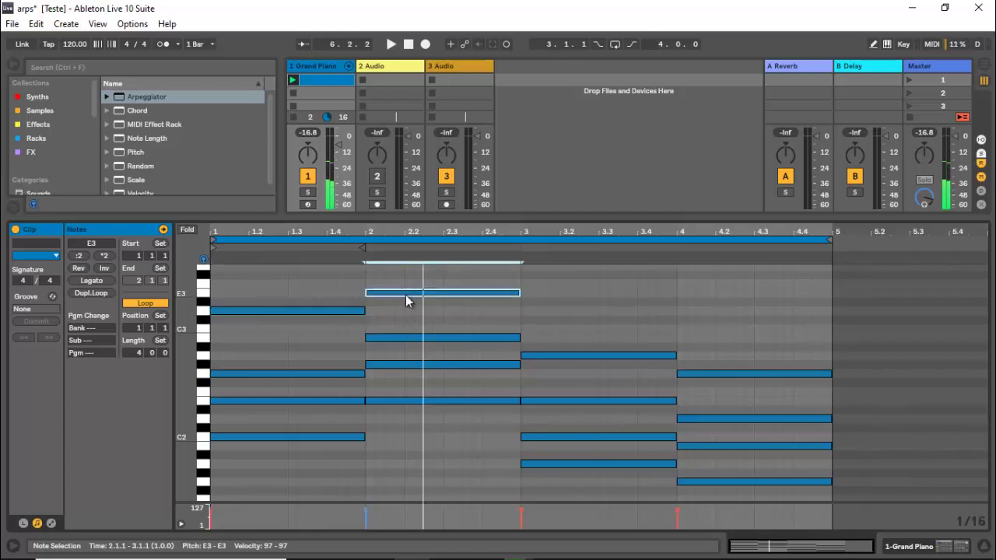
{"action": "left_click", "coordinate": [562, 437]}
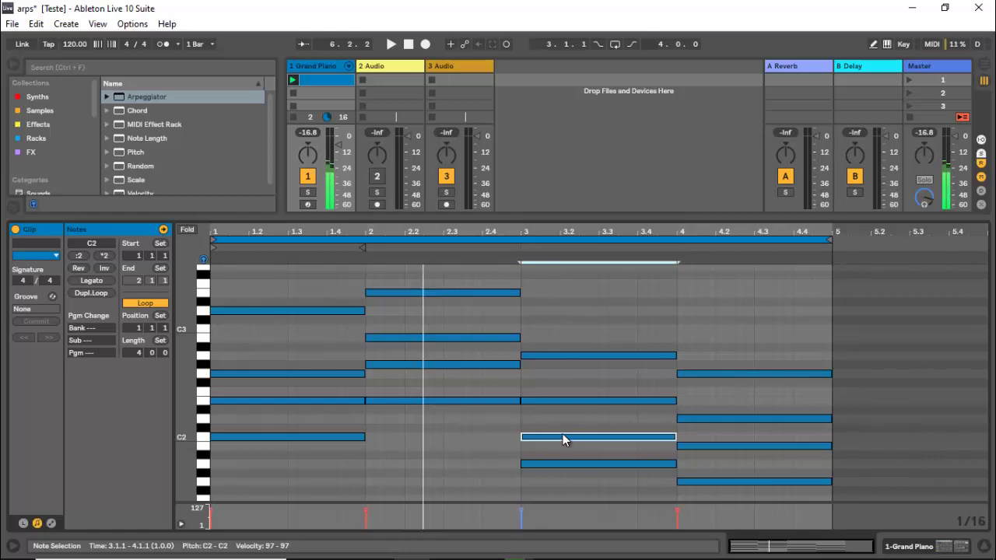
{"action": "left_click", "coordinate": [551, 355]}
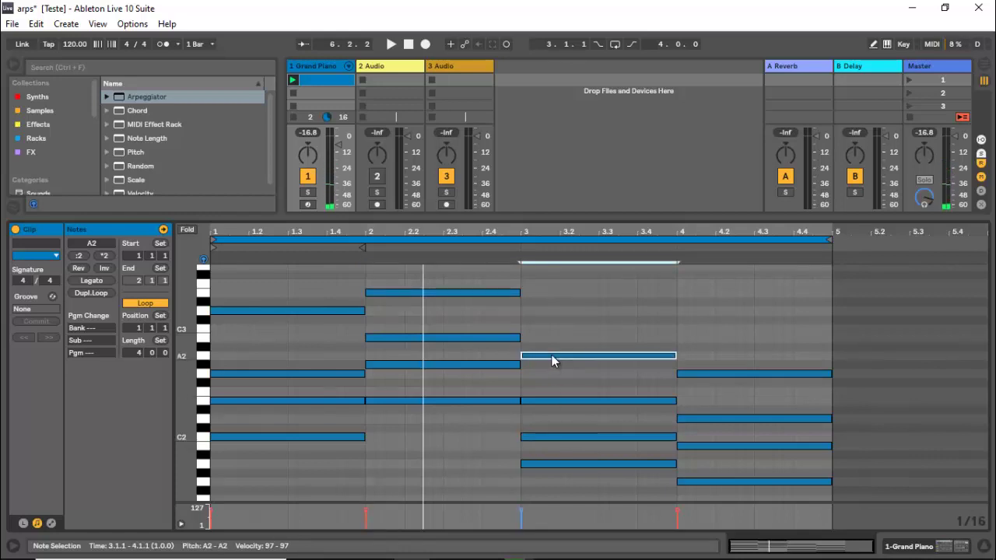
{"action": "left_click_drag", "start_coordinate": [551, 360], "coordinate": [555, 377]}
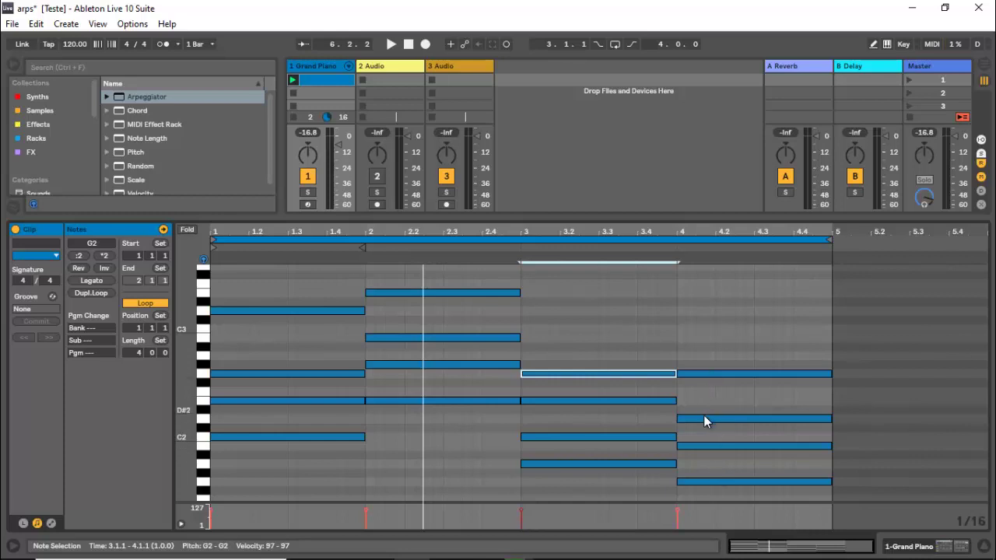
{"action": "left_click_drag", "start_coordinate": [703, 421], "coordinate": [708, 360]}
{"action": "key", "text": "space"}
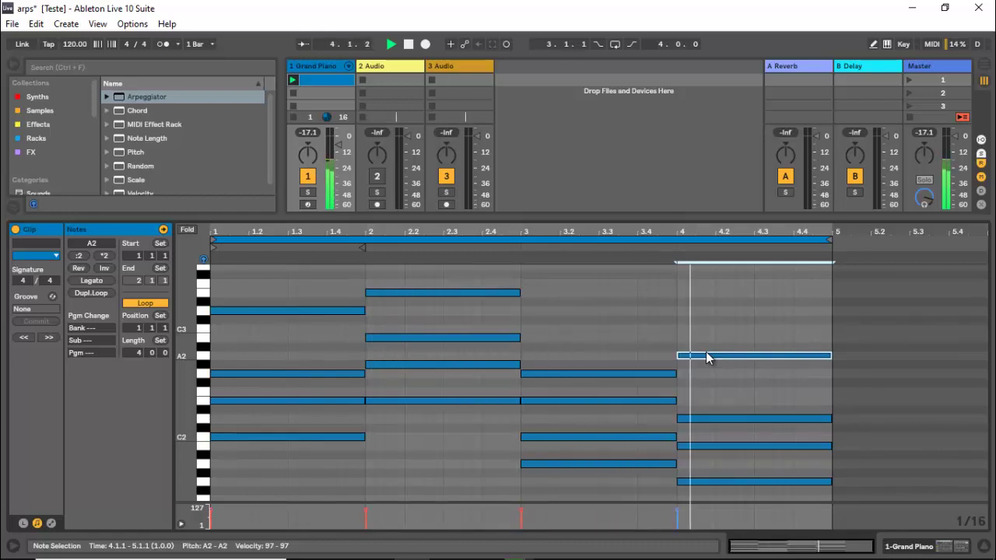
{"action": "key", "text": "space"}
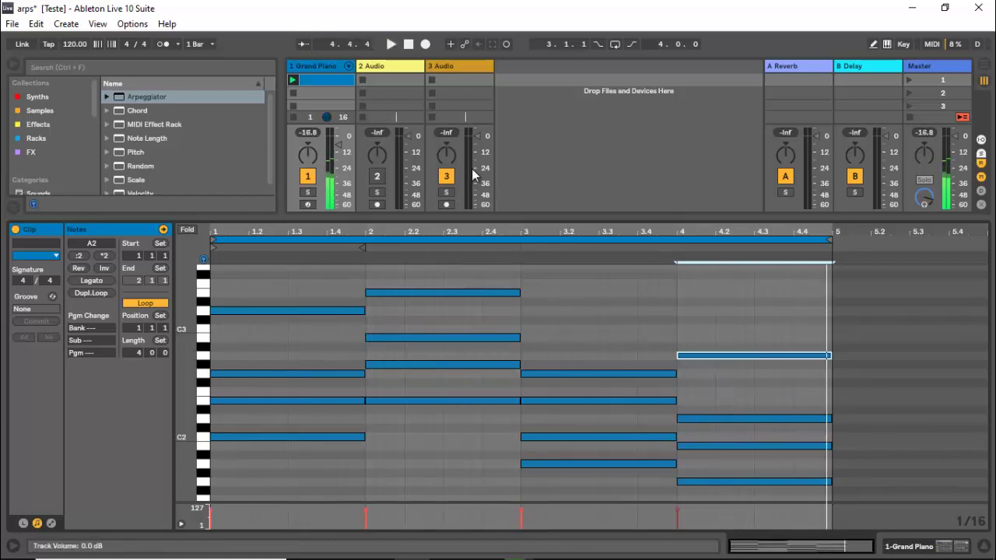
Step: Delete all the notes in bars 2 to 4 of the Grand Piano clip and set its loop length to 1 bar
{"action": "double_click", "coordinate": [303, 67]}
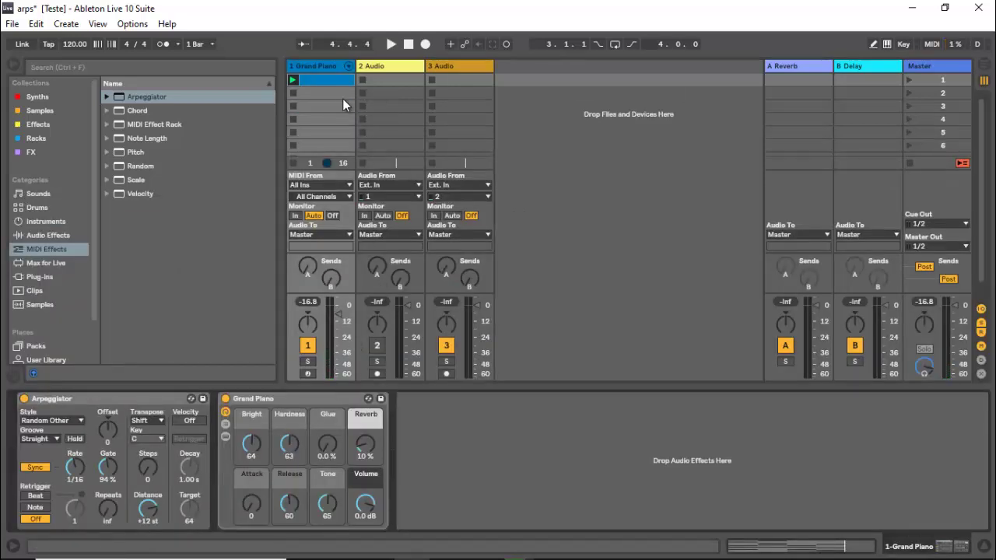
{"action": "left_click", "coordinate": [116, 399]}
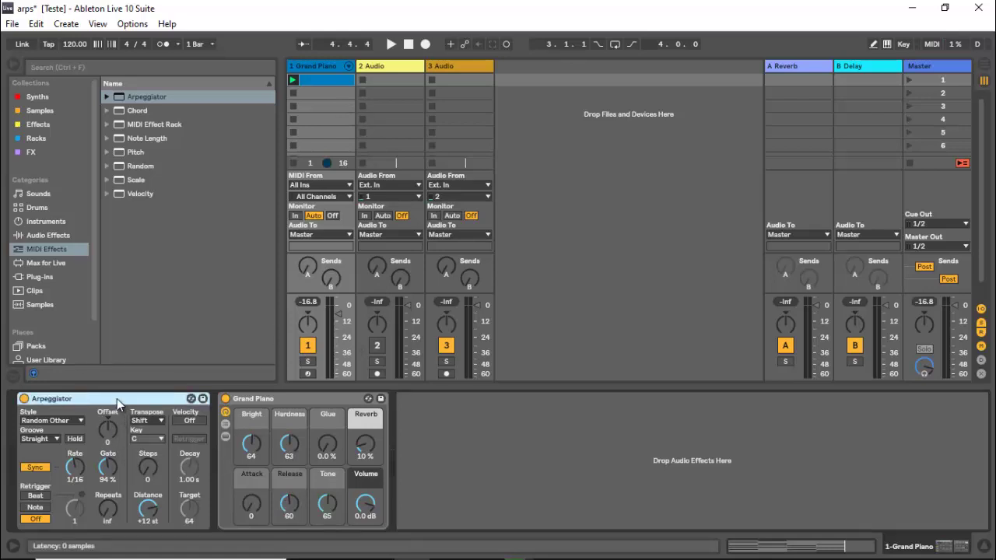
{"action": "double_click", "coordinate": [321, 81]}
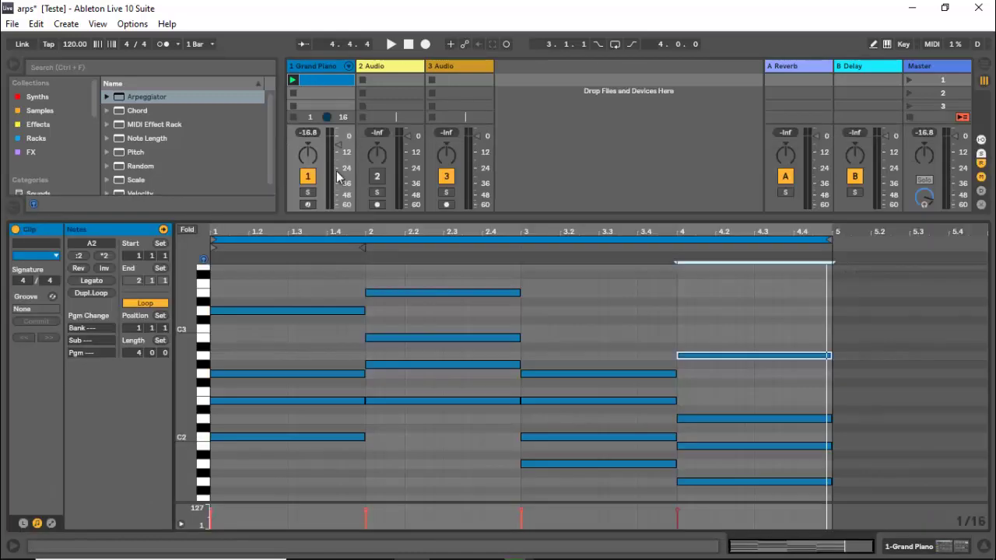
{"action": "left_click_drag", "start_coordinate": [404, 309], "coordinate": [754, 409]}
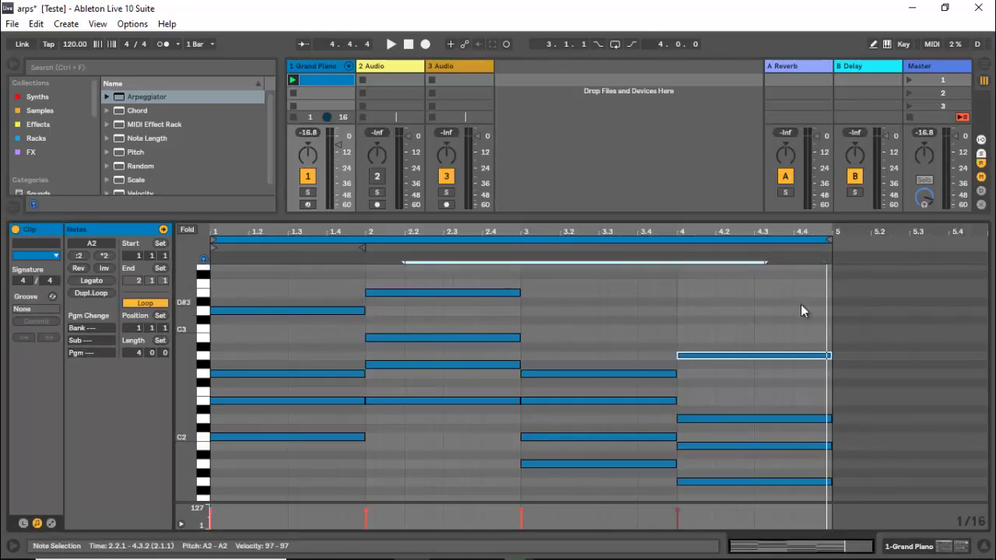
{"action": "left_click_drag", "start_coordinate": [802, 304], "coordinate": [416, 448]}
{"action": "key", "text": "Delete"}
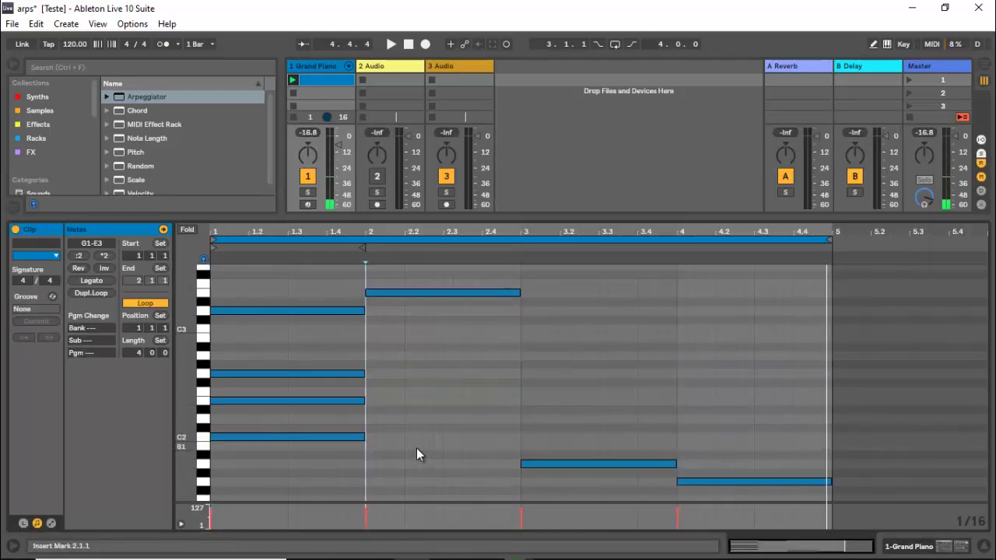
{"action": "left_click_drag", "start_coordinate": [453, 271], "coordinate": [780, 494]}
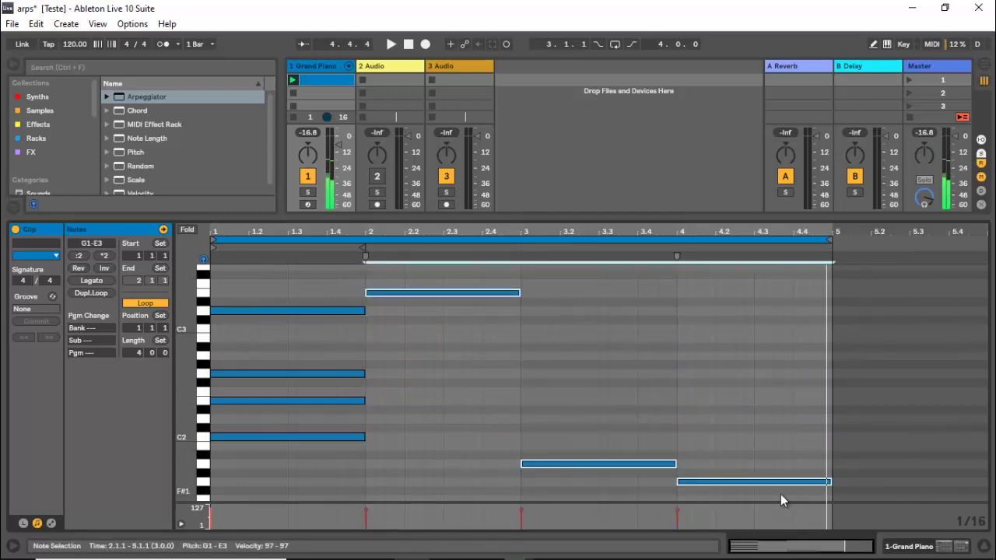
{"action": "key", "text": "Delete"}
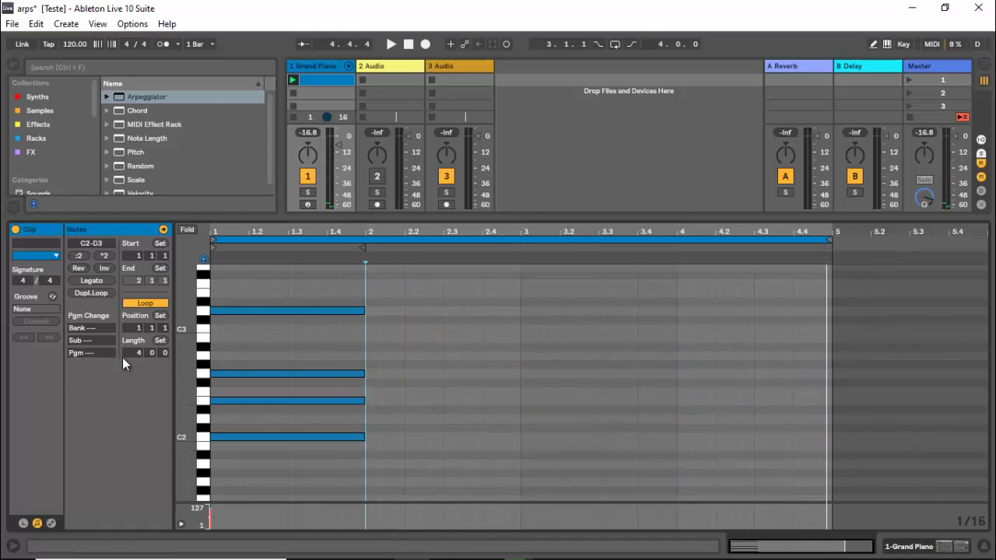
{"action": "left_click_drag", "start_coordinate": [136, 353], "coordinate": [136, 358]}
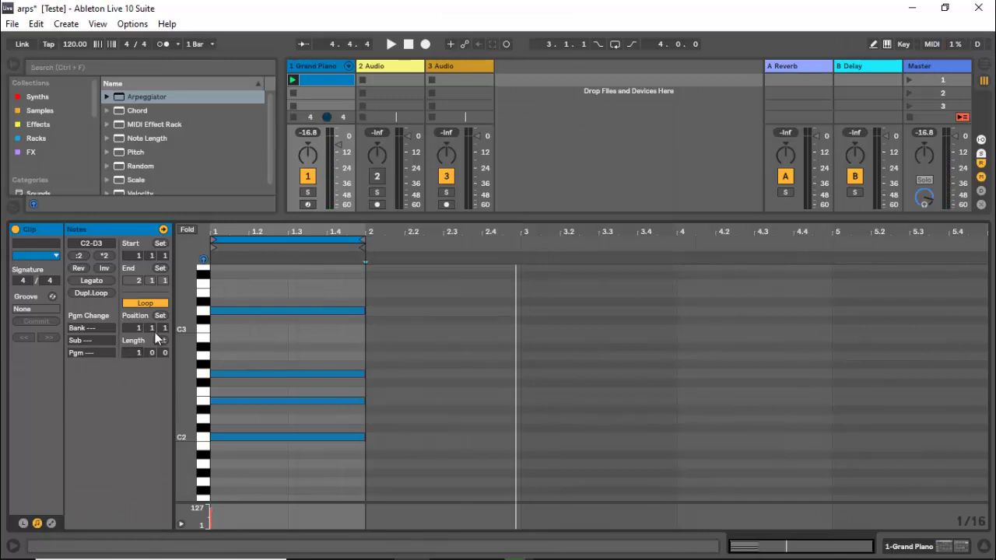
{"action": "left_click_drag", "start_coordinate": [263, 231], "coordinate": [262, 231]}
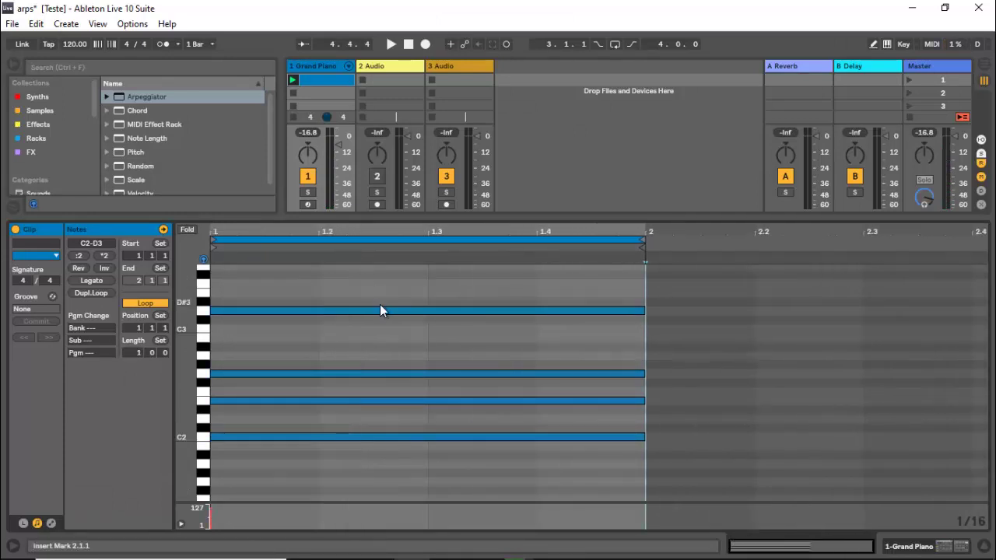
Step: Delete the three notes above C2 in the clip, play the remaining note with the Arpeggiator bypassed, and re-enable the Arpeggiator
{"action": "left_click_drag", "start_coordinate": [380, 286], "coordinate": [502, 410]}
{"action": "key", "text": "Delete"}
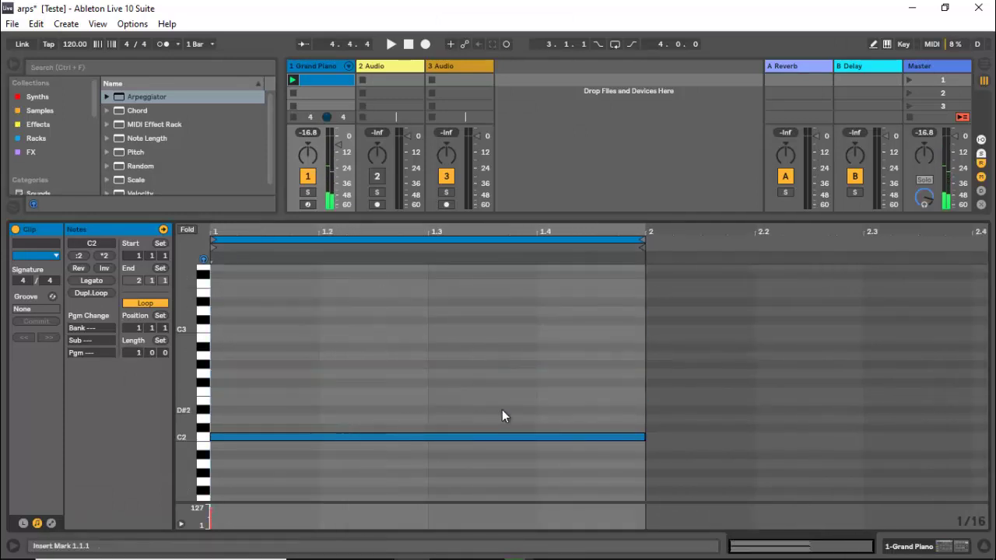
{"action": "left_click", "coordinate": [312, 67]}
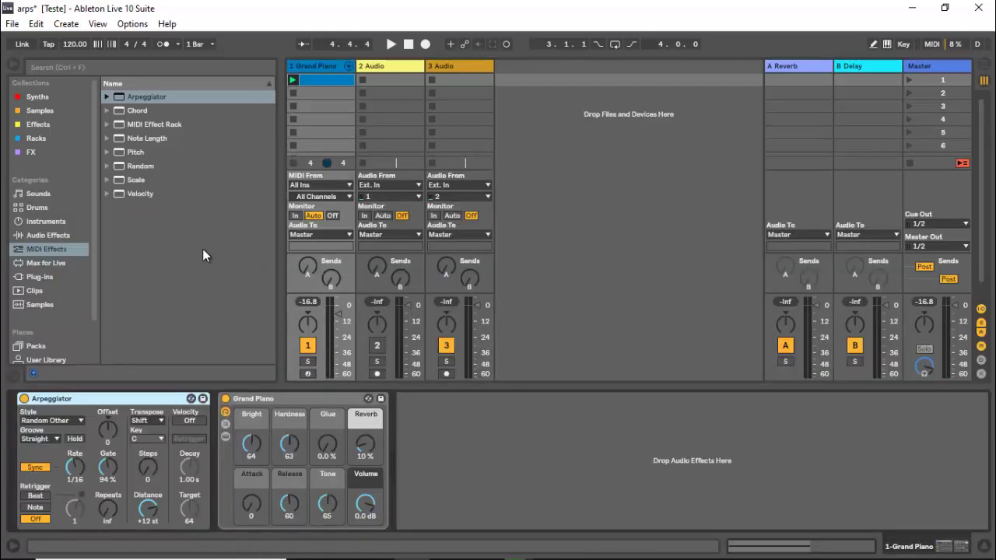
{"action": "key", "text": "space"}
{"action": "left_click", "coordinate": [24, 399]}
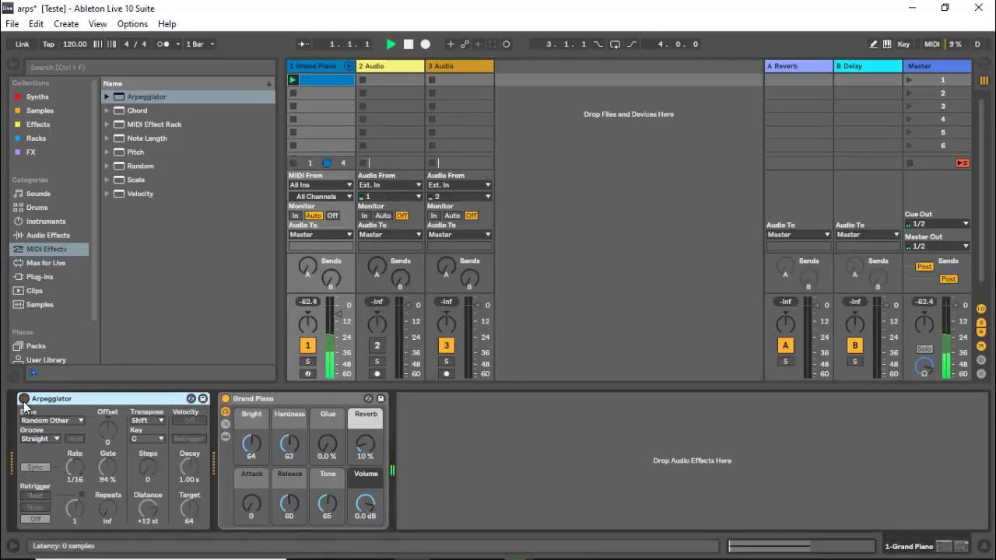
{"action": "key", "text": "space"}
{"action": "left_click", "coordinate": [25, 399]}
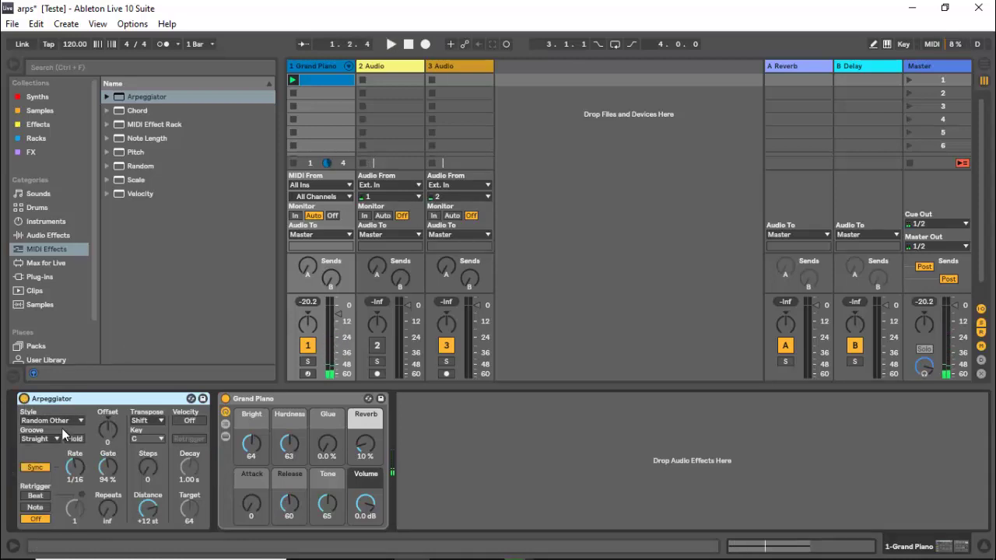
Step: Set the Arpeggiator's style to Up and insert the Chord MIDI effect before it on the Grand Piano track
{"action": "left_click", "coordinate": [63, 422]}
{"action": "left_click", "coordinate": [76, 224]}
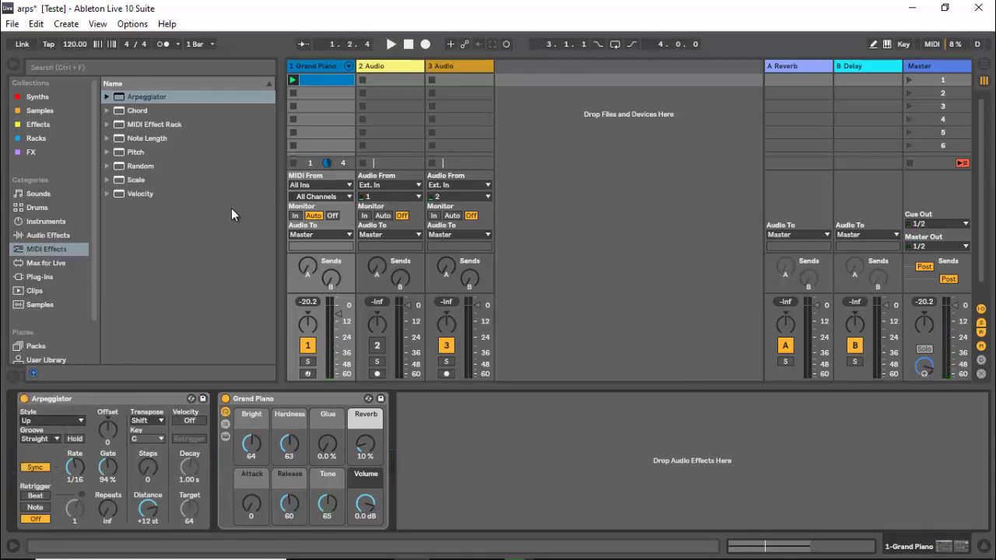
{"action": "left_click", "coordinate": [135, 110]}
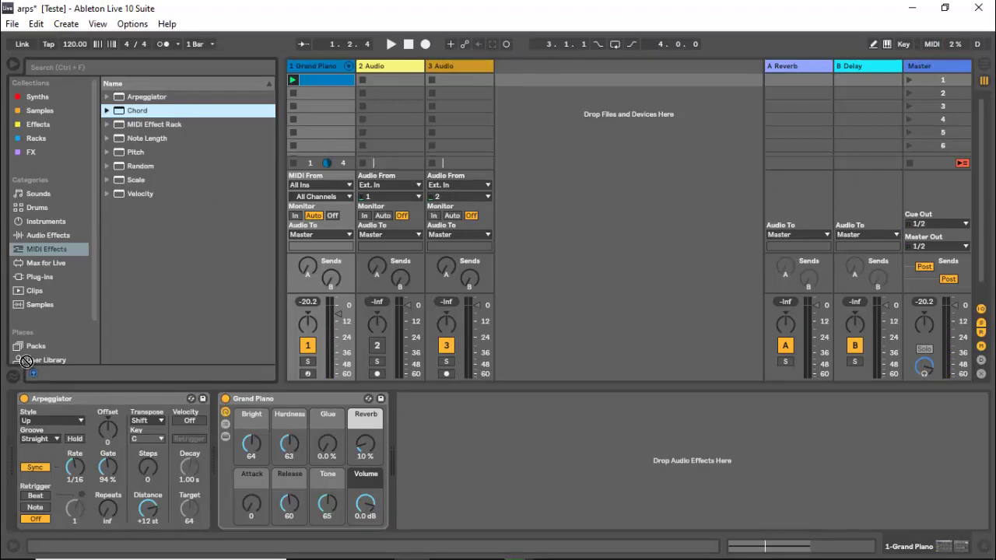
{"action": "left_click_drag", "start_coordinate": [26, 362], "coordinate": [19, 429]}
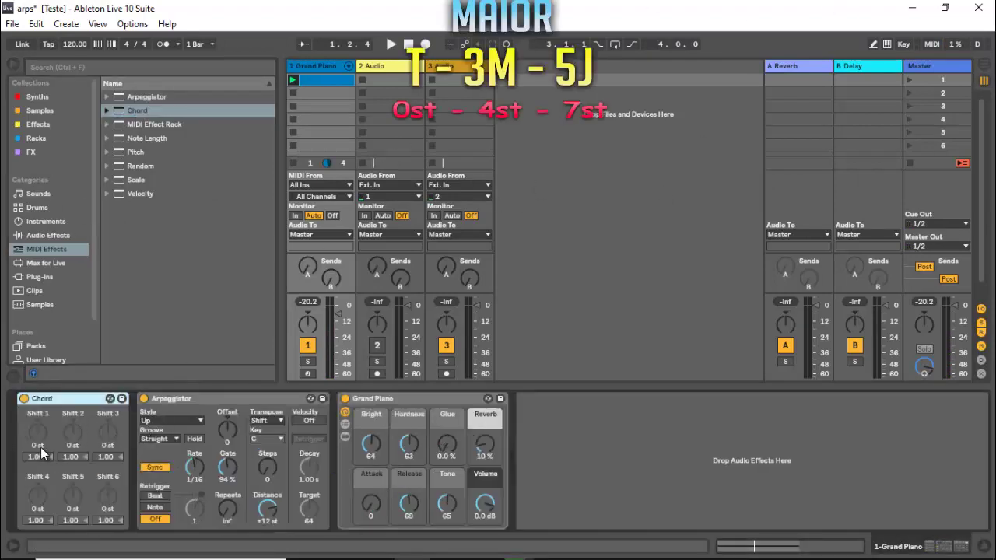
Step: Build a major chord in the Chord effect with Shift 2 at +4 st, Shift 3 at +7 st and Shift 4 at +12 st
{"action": "left_click", "coordinate": [73, 449]}
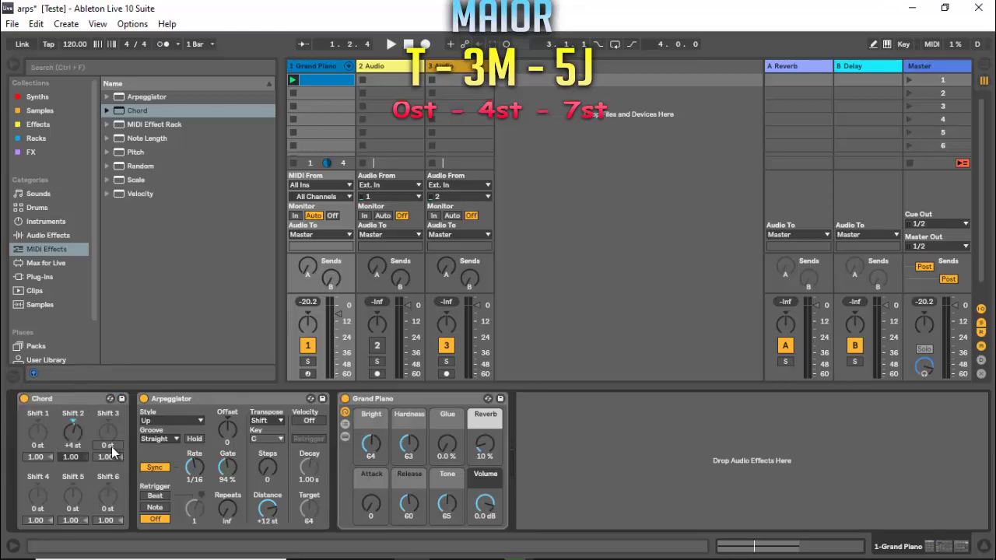
{"action": "type", "text": "7"}
{"action": "key", "text": "Return"}
{"action": "left_click", "coordinate": [40, 513]}
{"action": "type", "text": "12"}
{"action": "key", "text": "Return"}
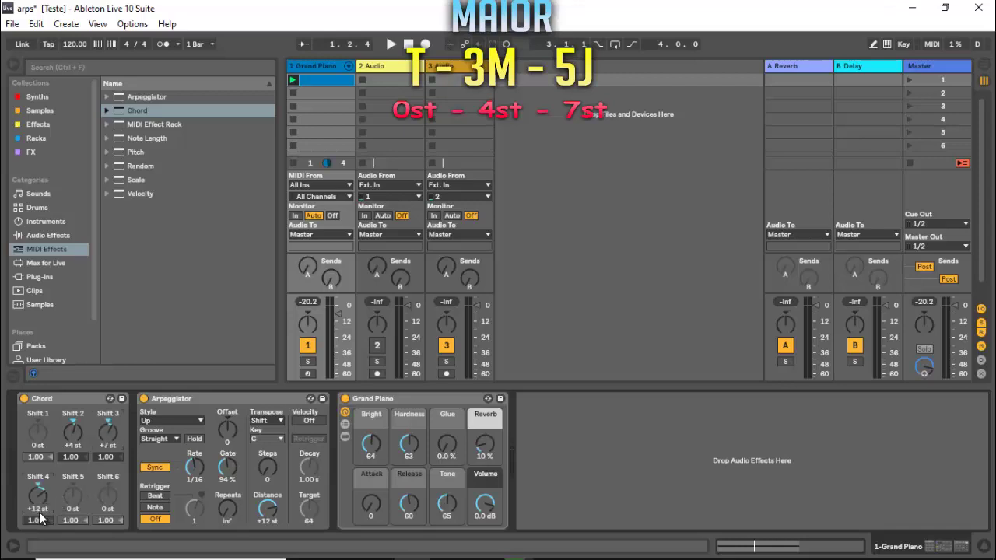
Step: Play the major arpeggio, look at the clip's single note and return to the Grand Piano track's devices
{"action": "key", "text": "space"}
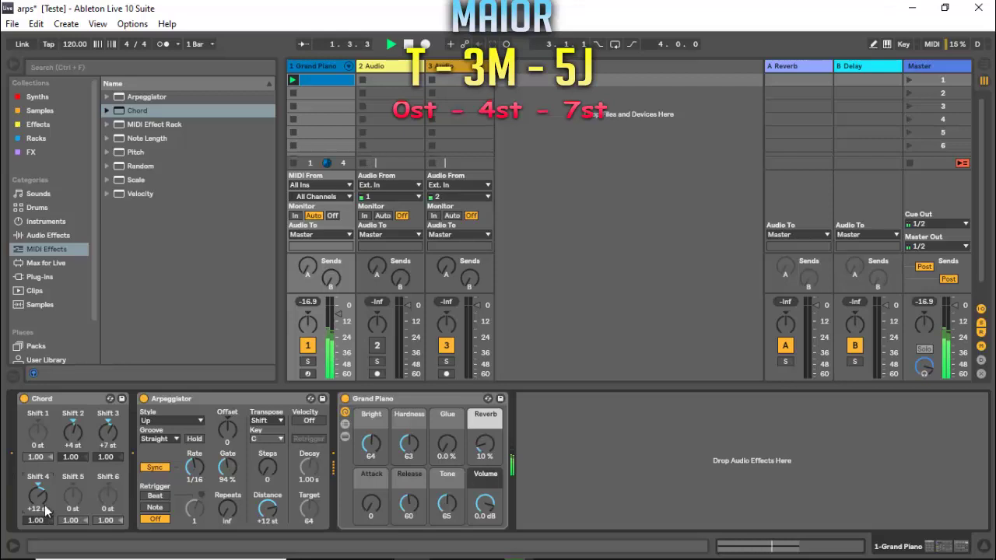
{"action": "double_click", "coordinate": [306, 82]}
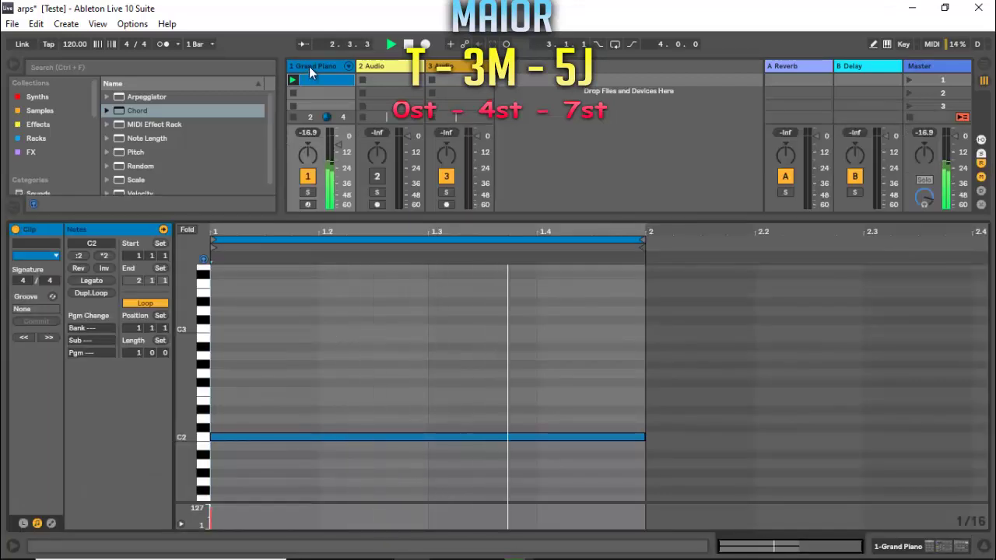
{"action": "double_click", "coordinate": [314, 66]}
Step: Stop playback, set the Chord effect's Shift 2 to +3 st and audition the minor arpeggio
{"action": "key", "text": "space"}
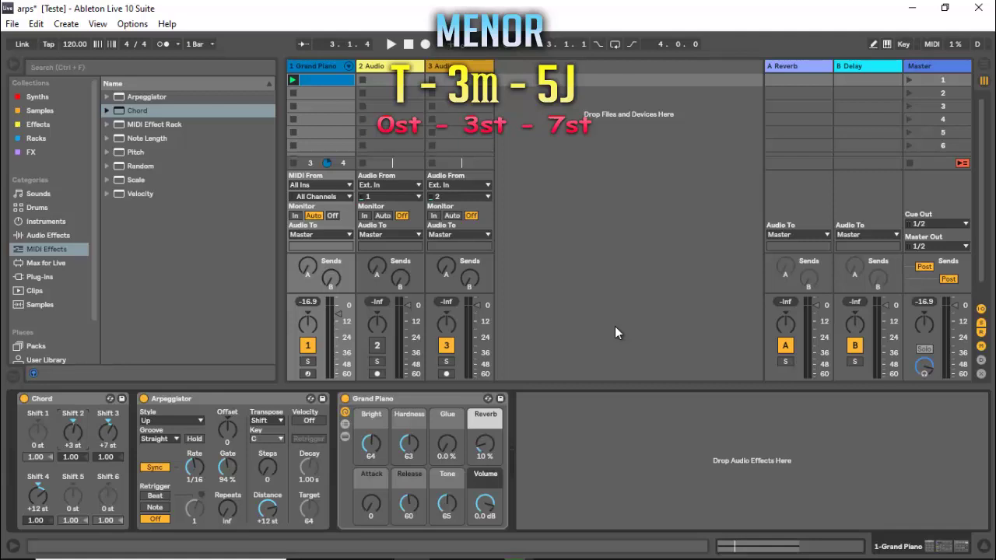
{"action": "key", "text": "space"}
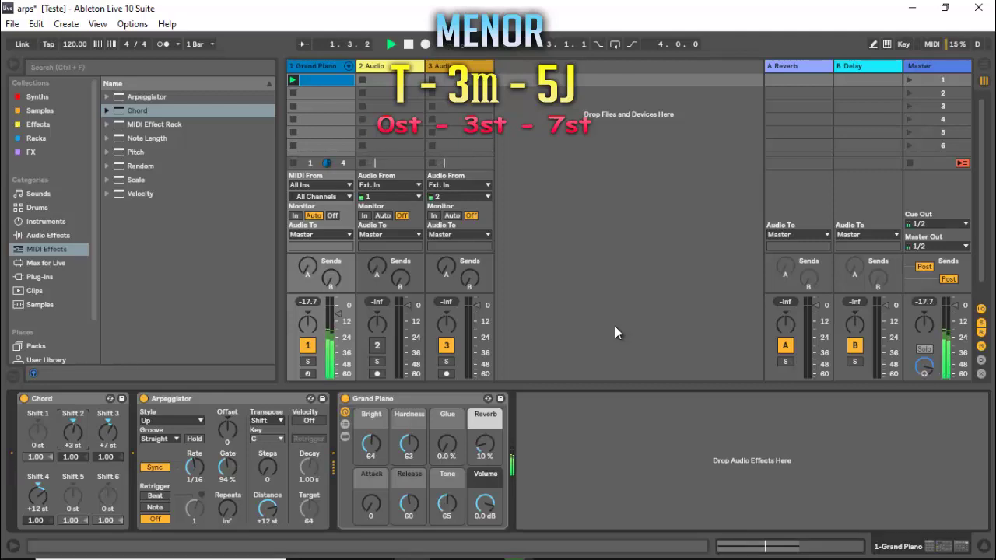
{"action": "key", "text": "space"}
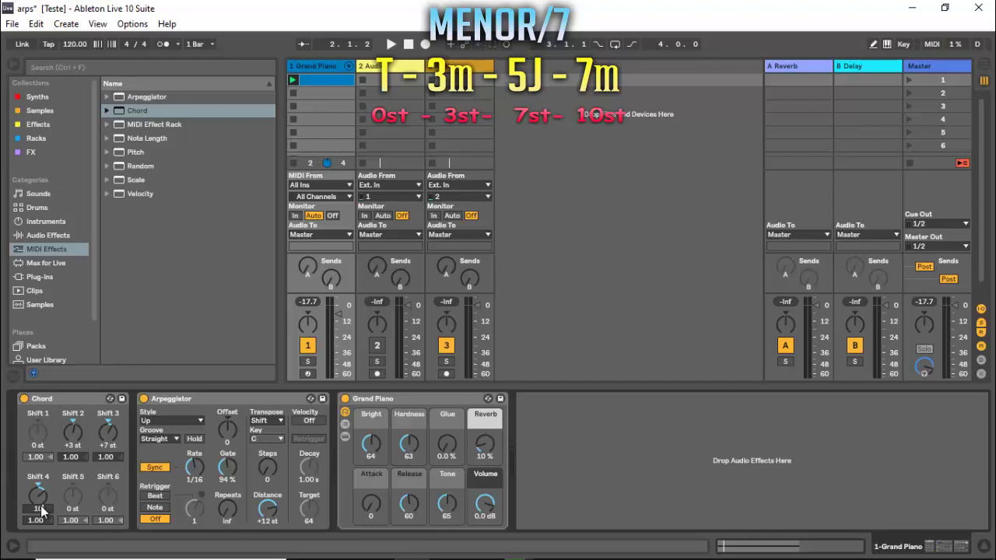
Step: Set the Chord effect's Shift 4 to +10 st and Shift 5 to +12 st, and audition the minor seventh arpeggio
{"action": "key", "text": "Return"}
{"action": "key", "text": "Return"}
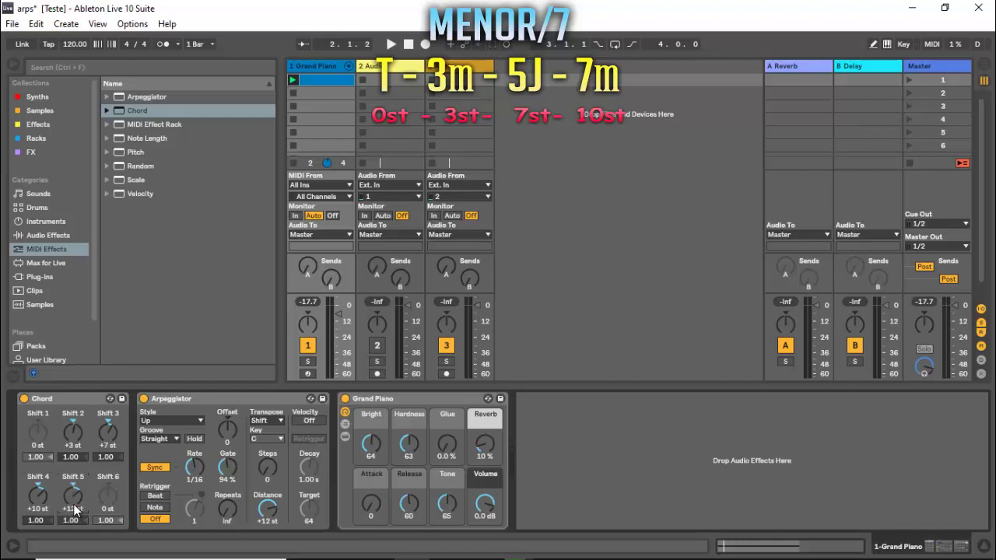
{"action": "key", "text": "space"}
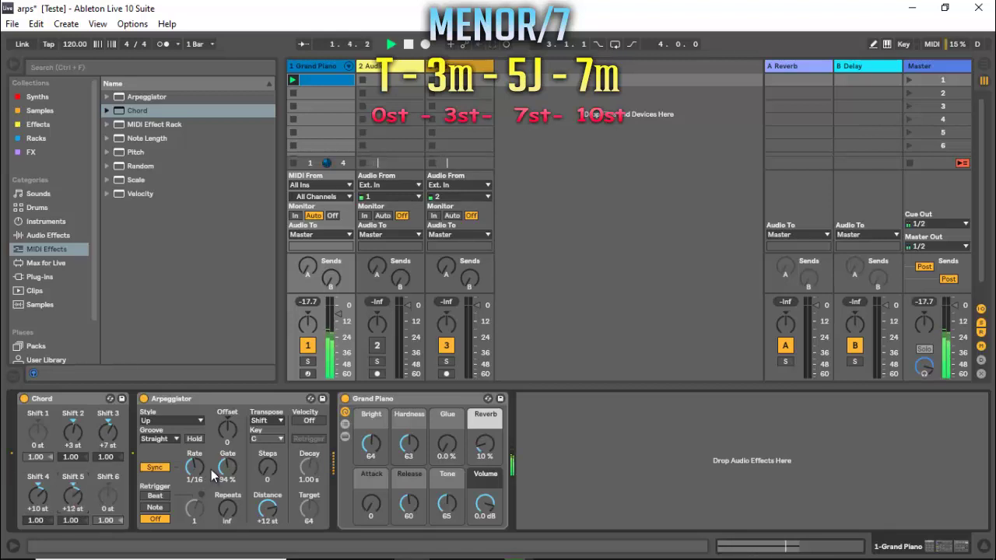
{"action": "key", "text": "space"}
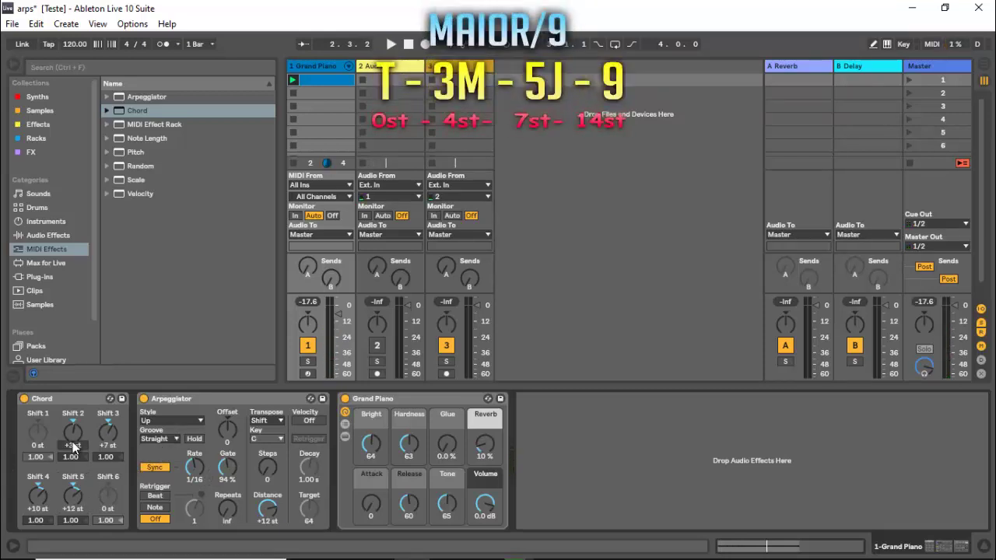
Step: Set the Chord effect's Shift 2 to +4 st, Shift 4 to +12 st and Shift 5 to +14 st, and play the major ninth arpeggio
{"action": "type", "text": "4"}
{"action": "key", "text": "Return"}
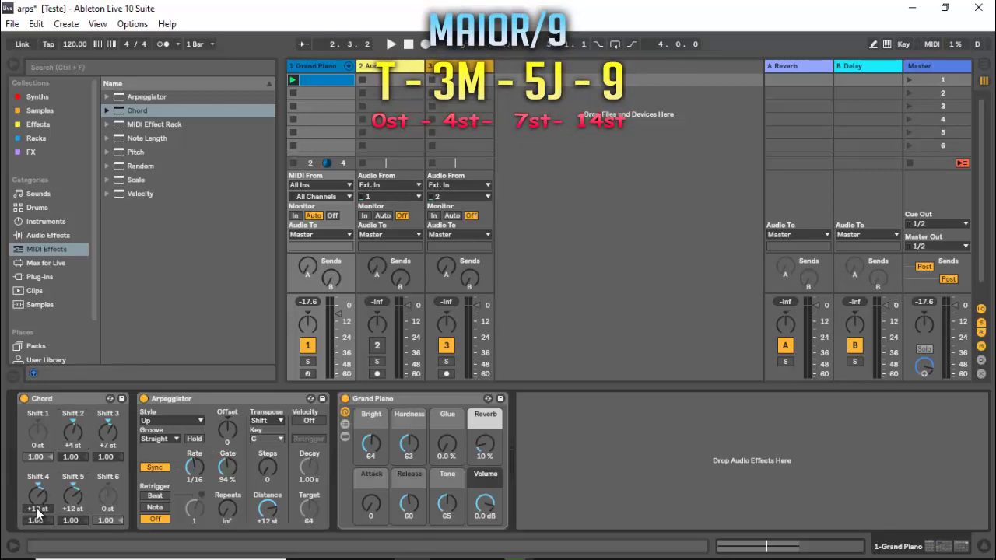
{"action": "key", "text": "Return"}
{"action": "key", "text": "space"}
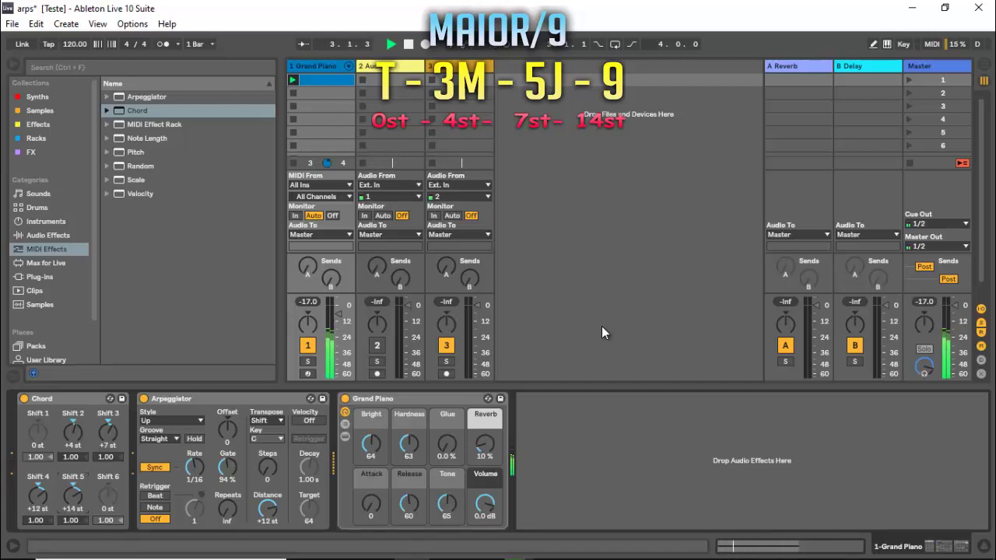
Step: Open the Grand Piano clip and set its loop length to 2 bars
{"action": "double_click", "coordinate": [317, 81]}
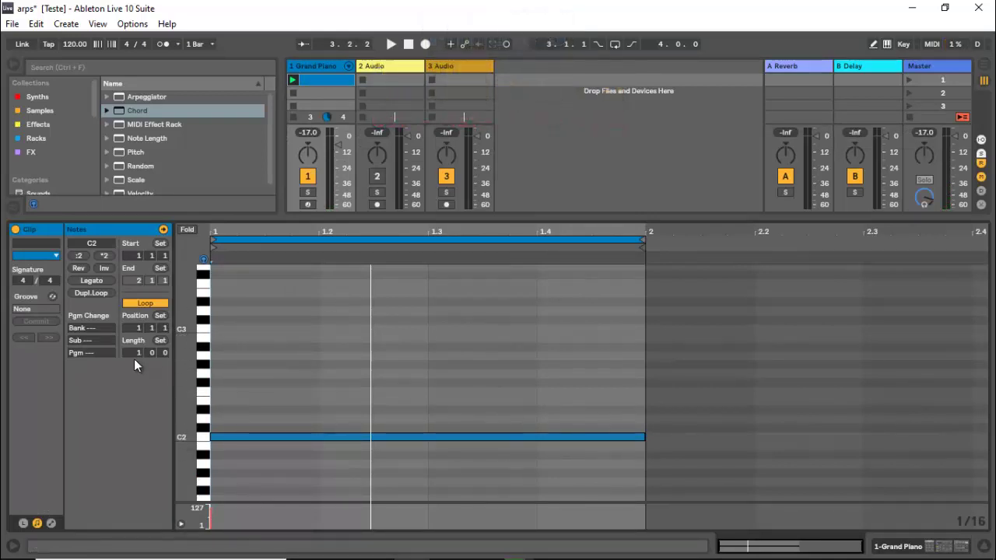
{"action": "left_click_drag", "start_coordinate": [133, 359], "coordinate": [135, 354]}
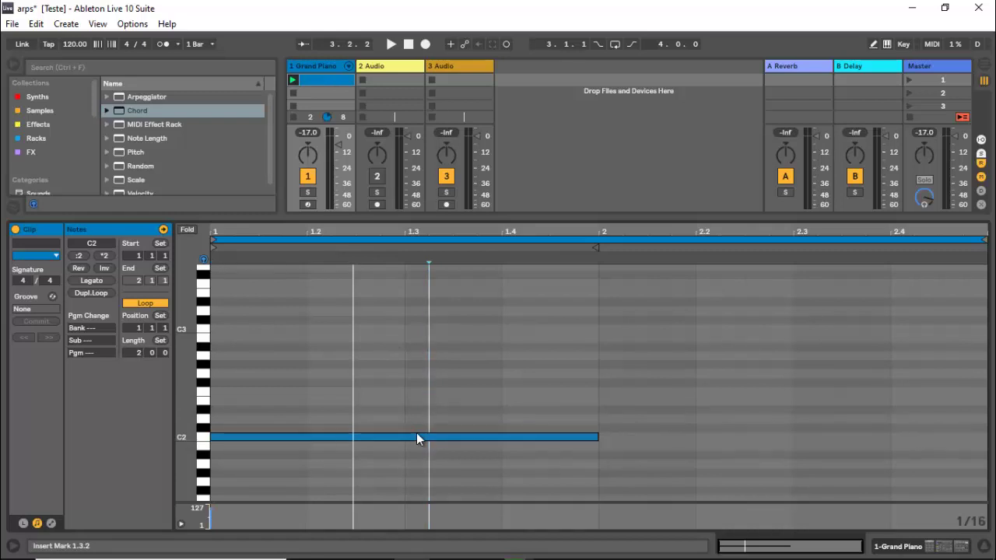
Step: Copy the C2 note to A1 in bar 2, play the clip, and delete the copied note
{"action": "left_click_drag", "start_coordinate": [417, 434], "coordinate": [797, 466]}
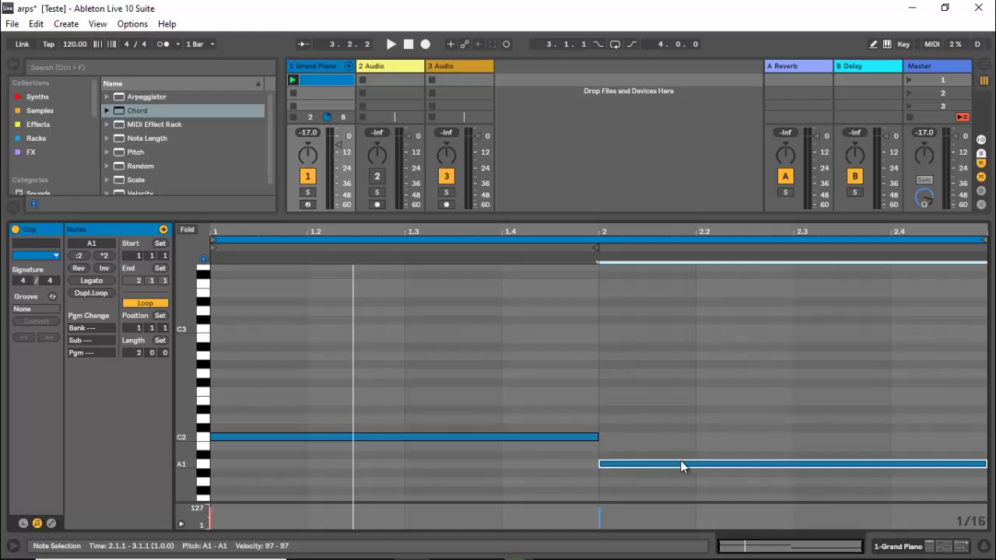
{"action": "key", "text": "space"}
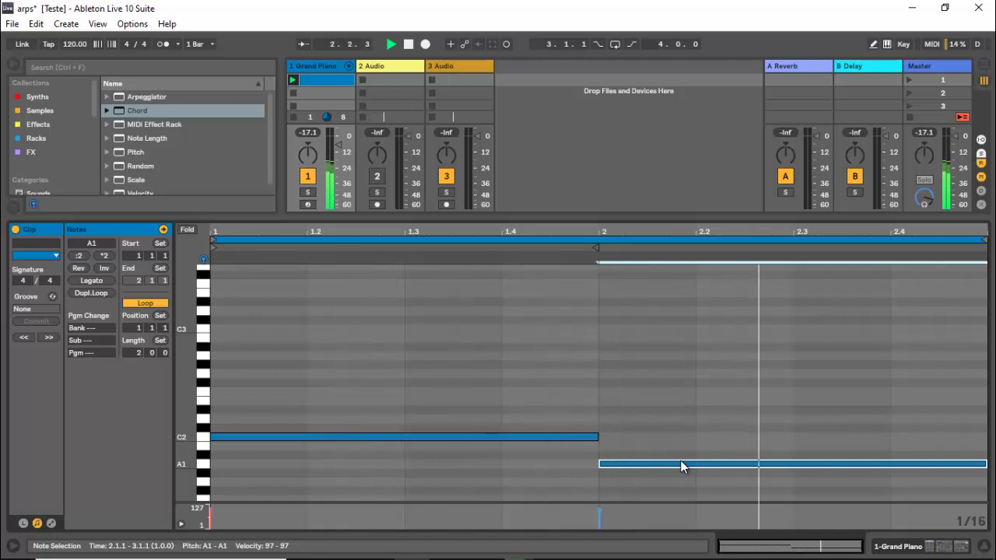
{"action": "key", "text": "space"}
{"action": "double_click", "coordinate": [679, 461]}
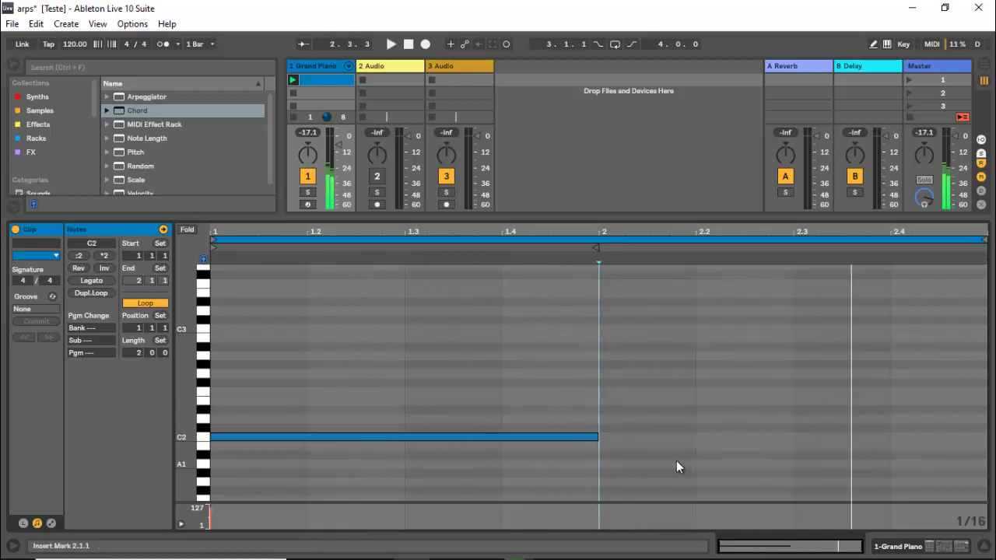
Step: Change the Chord effect to a minor seventh with Shift 2 at +3 st, Shift 4 at +10 st and Shift 5 at 0 st
{"action": "double_click", "coordinate": [317, 66]}
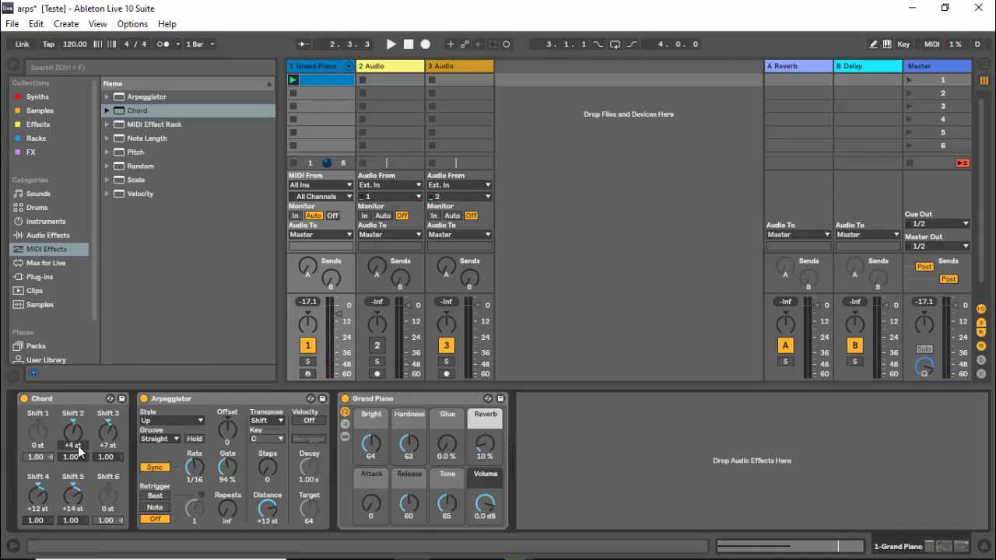
{"action": "left_click", "coordinate": [78, 447]}
{"action": "type", "text": "3"}
{"action": "left_click", "coordinate": [109, 446]}
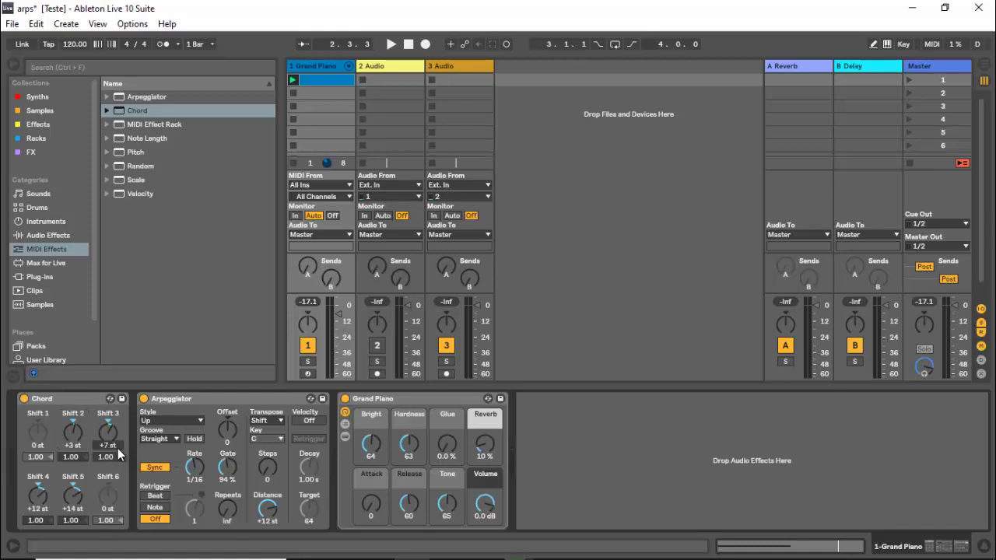
{"action": "left_click", "coordinate": [43, 510]}
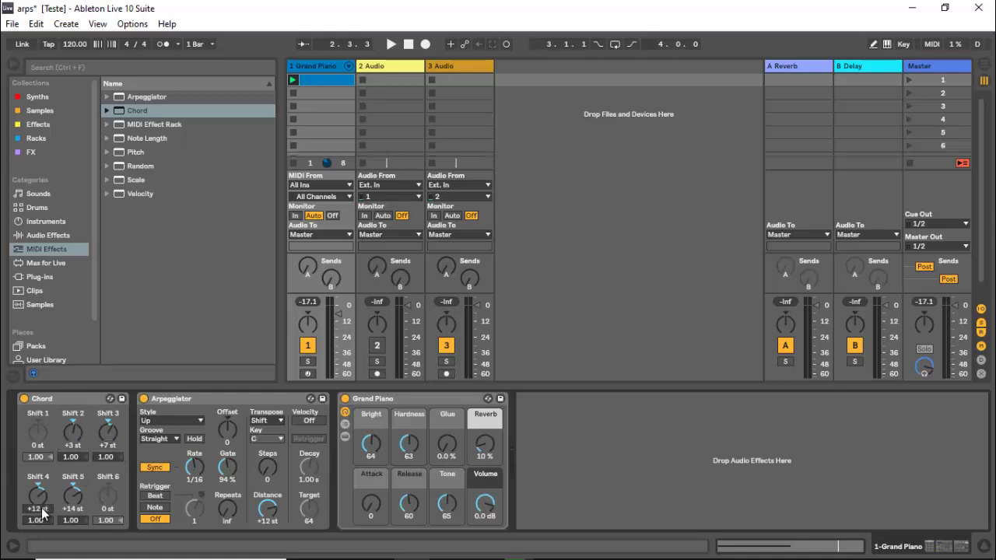
{"action": "type", "text": "10"}
{"action": "key", "text": "Return"}
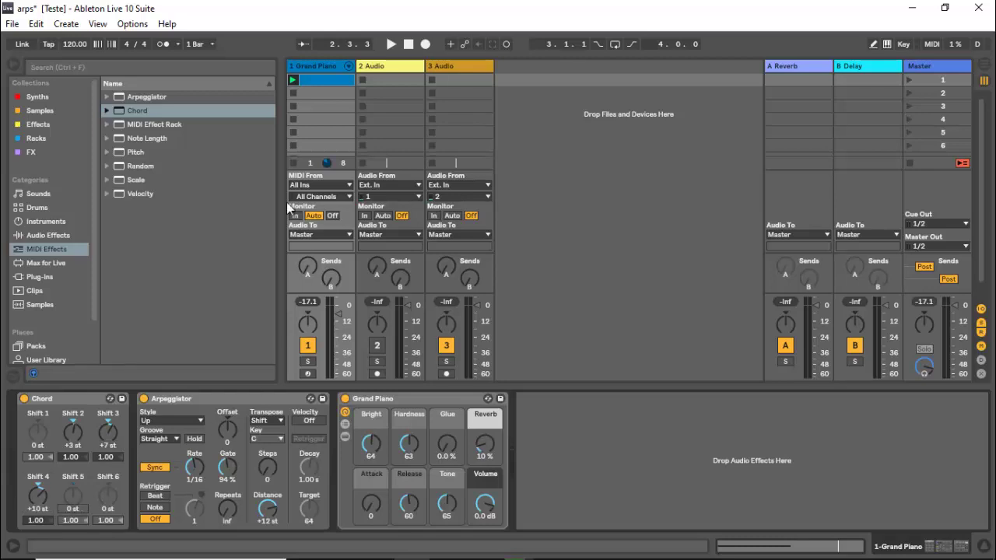
Step: Move the C2 note in bar 1 of the Grand Piano clip down to A1
{"action": "double_click", "coordinate": [308, 80]}
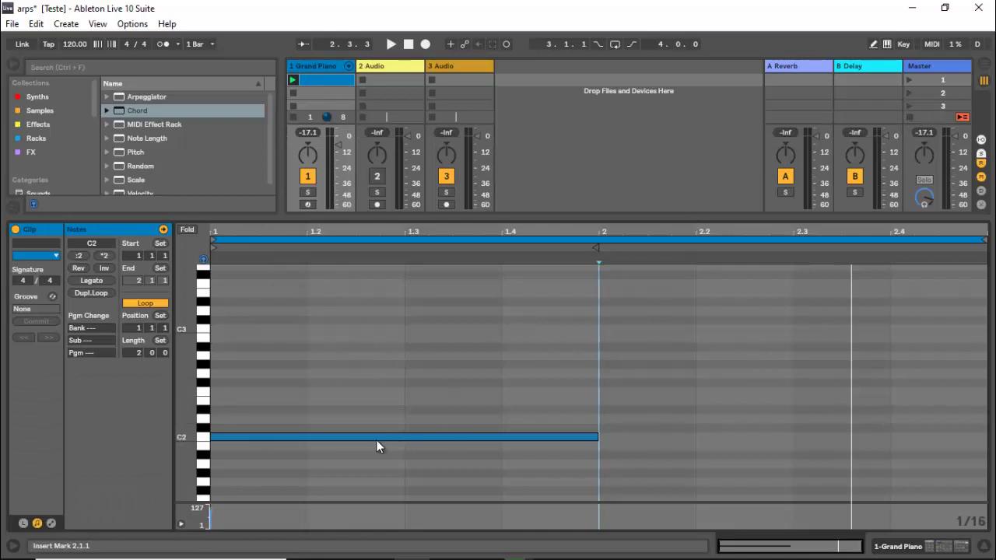
{"action": "scroll", "coordinate": [408, 354], "scroll_direction": "down", "scroll_amount": 5}
{"action": "left_click", "coordinate": [403, 352]}
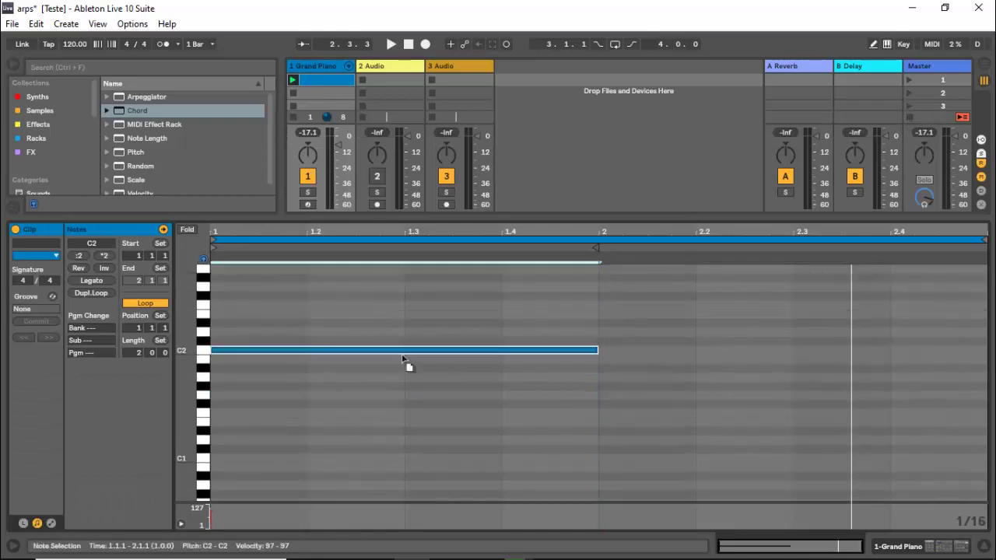
{"action": "left_click_drag", "start_coordinate": [403, 358], "coordinate": [400, 378]}
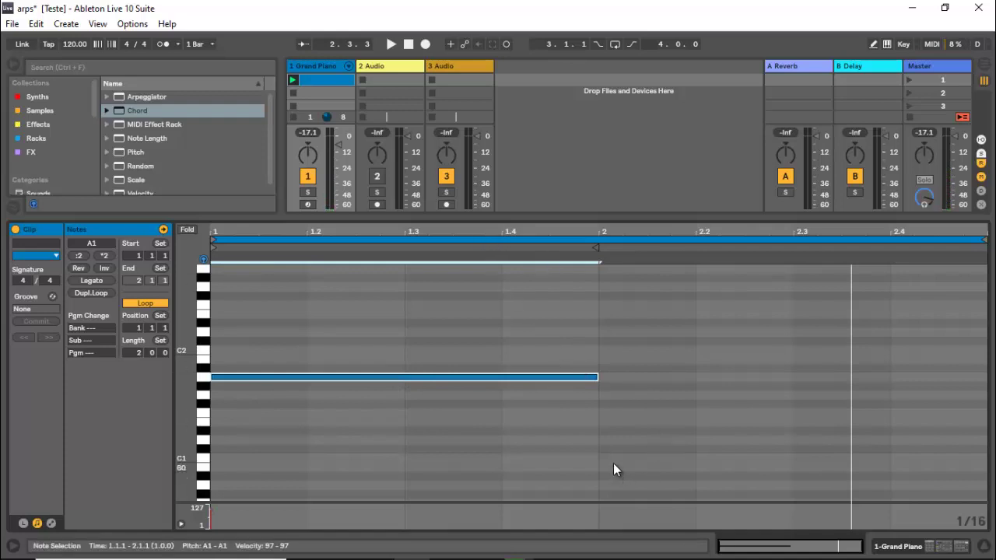
Step: Draw a two-beat A0 note at the start of bar 2 and copy it to B0 at 2.3
{"action": "double_click", "coordinate": [607, 483]}
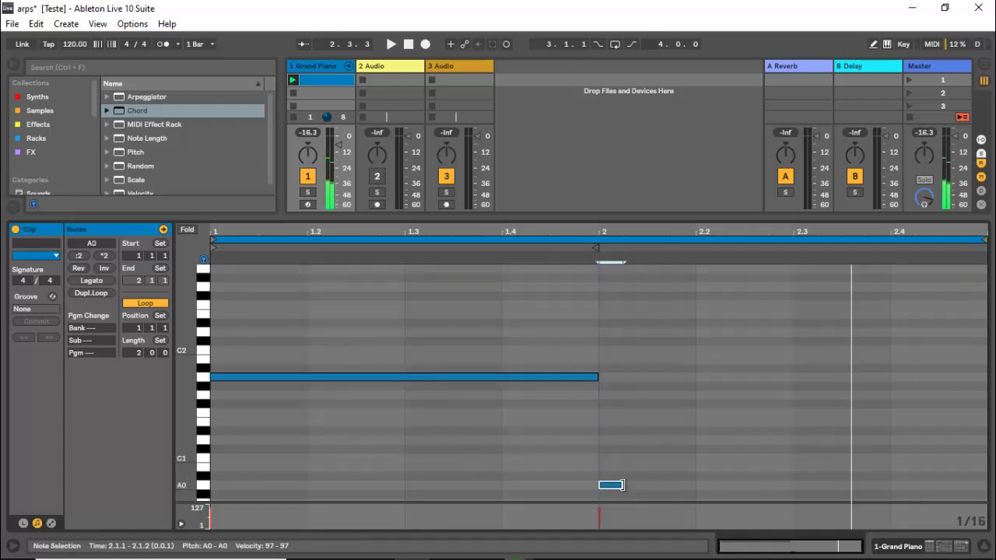
{"action": "left_click_drag", "start_coordinate": [627, 484], "coordinate": [800, 462]}
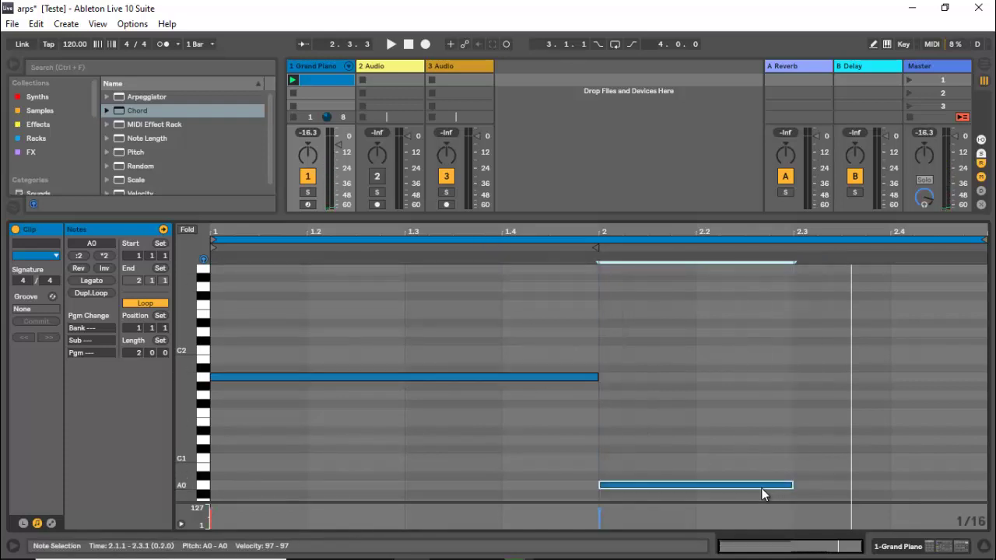
{"action": "left_click_drag", "start_coordinate": [738, 484], "coordinate": [927, 470]}
Step: Transpose all three notes in the clip up one octave and play the progression
{"action": "left_click_drag", "start_coordinate": [898, 370], "coordinate": [420, 482]}
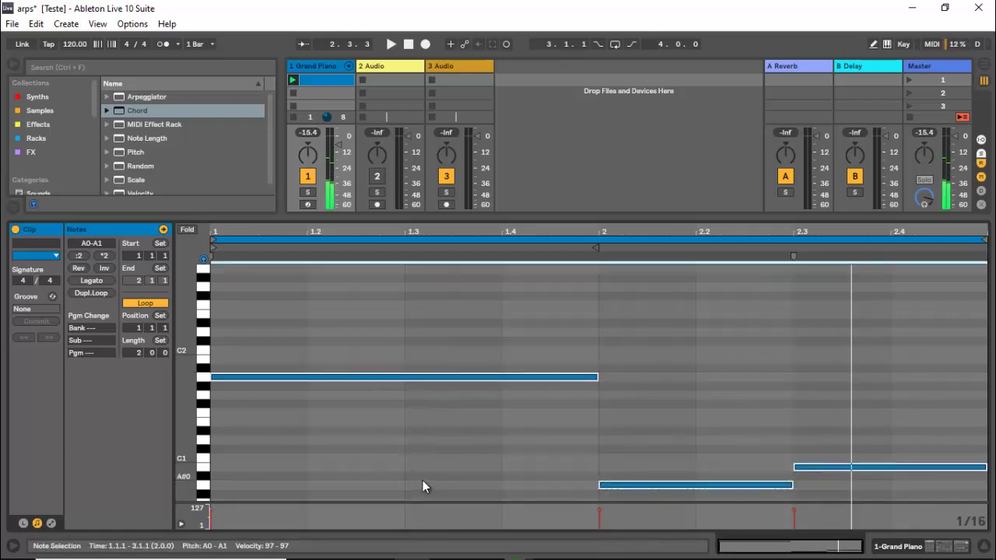
{"action": "key", "text": "shift+Up"}
{"action": "scroll", "coordinate": [646, 461], "scroll_direction": "up", "scroll_amount": 3}
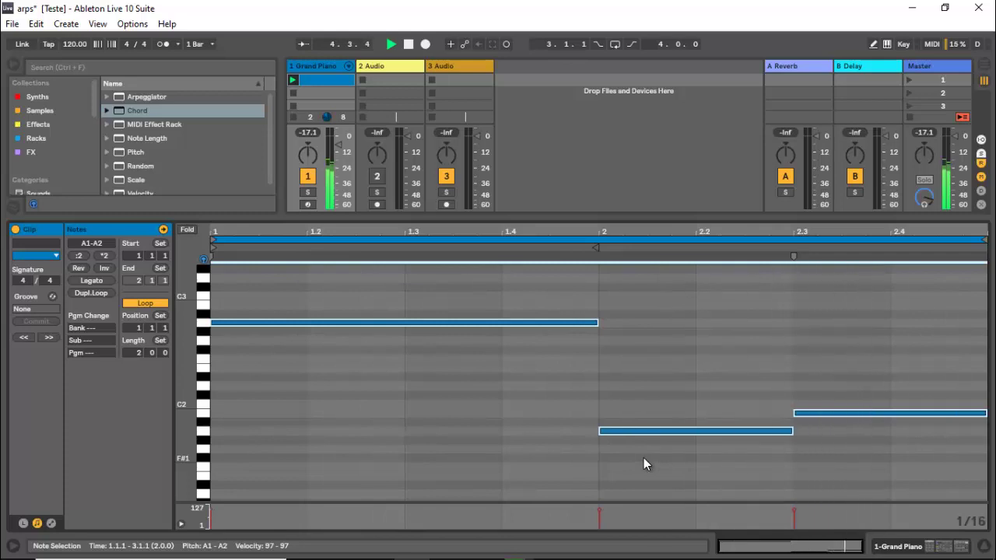
Step: Turn off the piano track's Arpeggiator to audition the plain chords, and reopen the Grand Piano clip's notes
{"action": "left_click", "coordinate": [318, 69]}
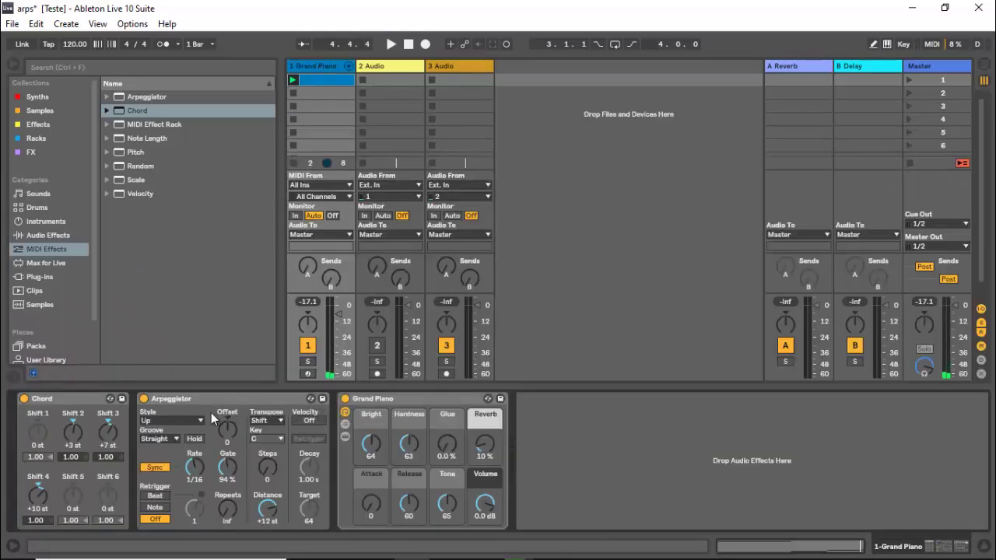
{"action": "left_click", "coordinate": [144, 399]}
{"action": "key", "text": "space"}
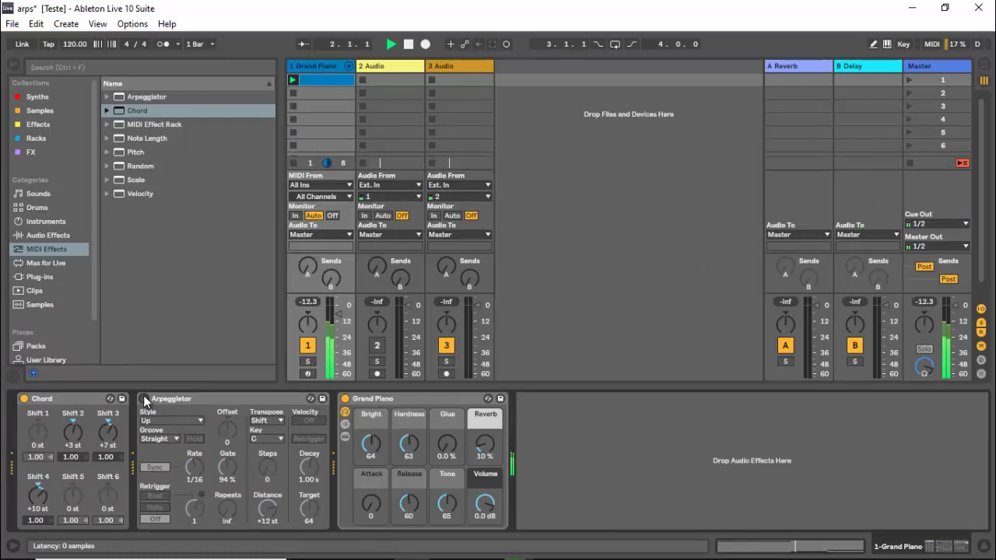
{"action": "key", "text": "space"}
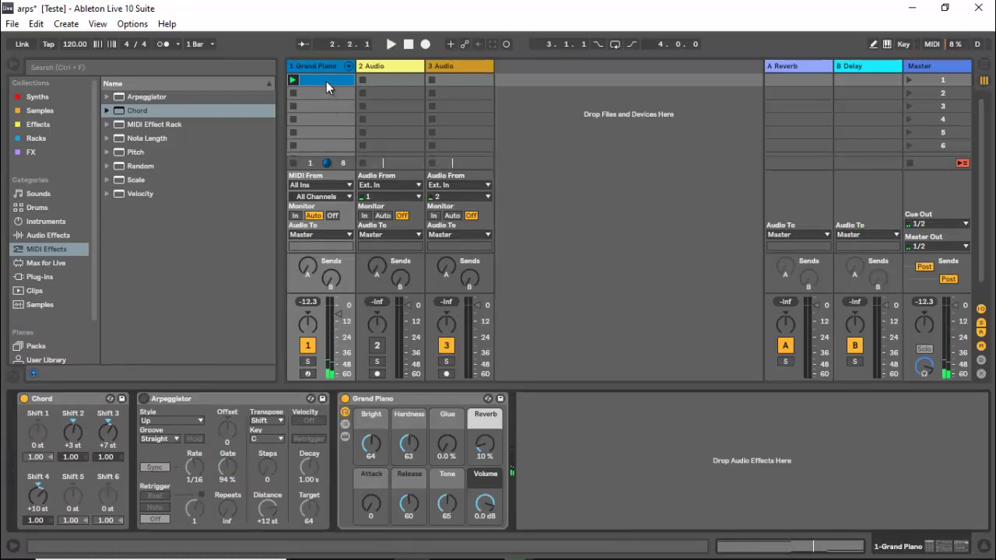
{"action": "left_click", "coordinate": [326, 81]}
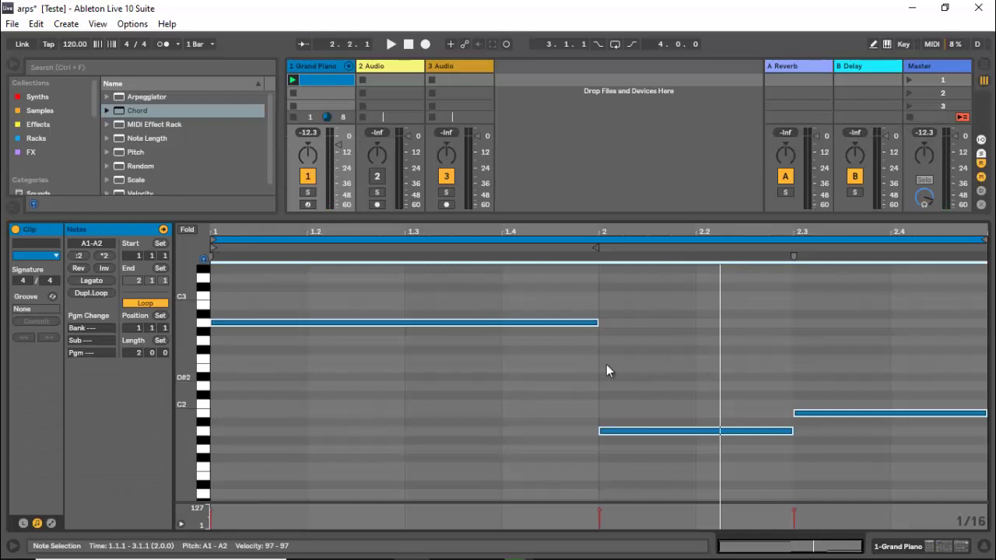
{"action": "left_click_drag", "start_coordinate": [595, 322], "coordinate": [326, 328]}
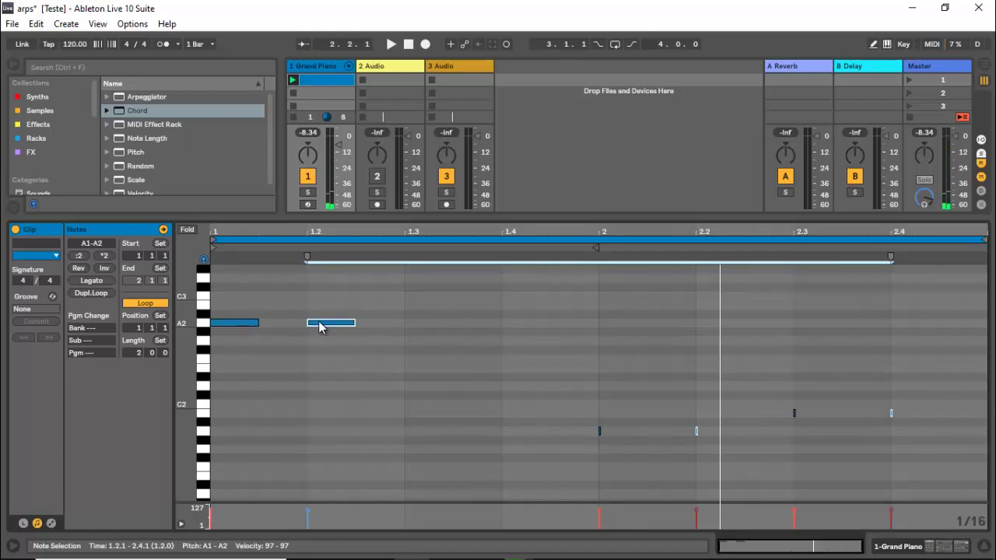
{"action": "key", "text": "ctrl+z"}
{"action": "key", "text": "ctrl+z"}
Step: Replace the clip's long notes with six syncopated eighth-note A2s across bar 1 and three eighth-note D2s starting at bar 2
{"action": "left_click_drag", "start_coordinate": [686, 308], "coordinate": [867, 483]}
{"action": "key", "text": "Delete"}
{"action": "left_click", "coordinate": [527, 326]}
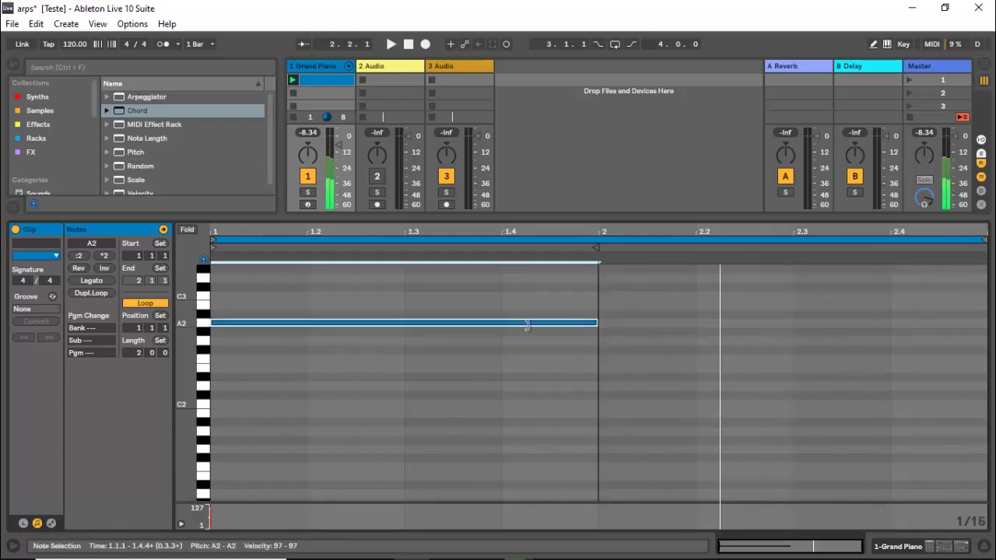
{"action": "left_click_drag", "start_coordinate": [526, 325], "coordinate": [760, 395]}
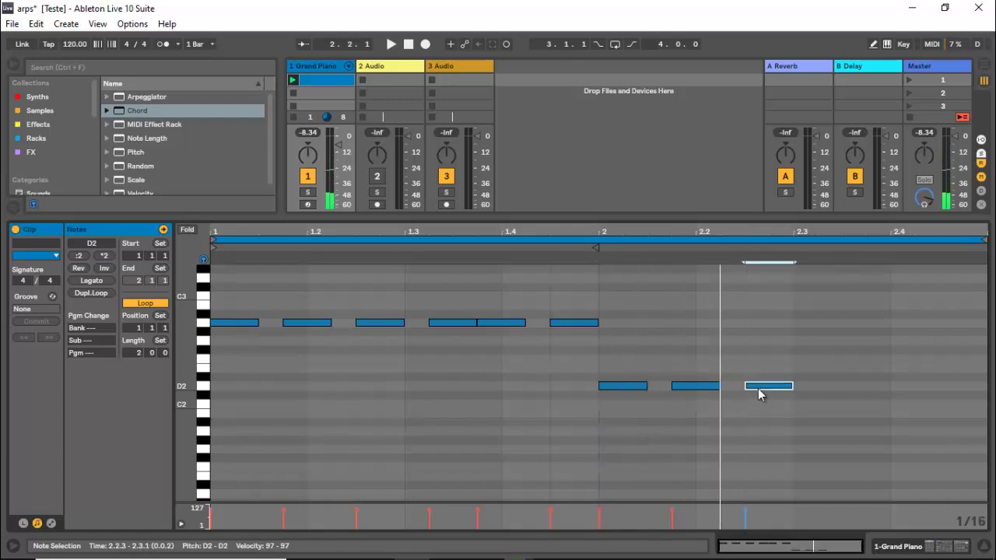
Step: Add three eighth-note E2s from 2.3 to the end of bar 2 and play the rhythmic chord pattern
{"action": "left_click_drag", "start_coordinate": [801, 346], "coordinate": [804, 373]}
{"action": "left_click", "coordinate": [261, 296]}
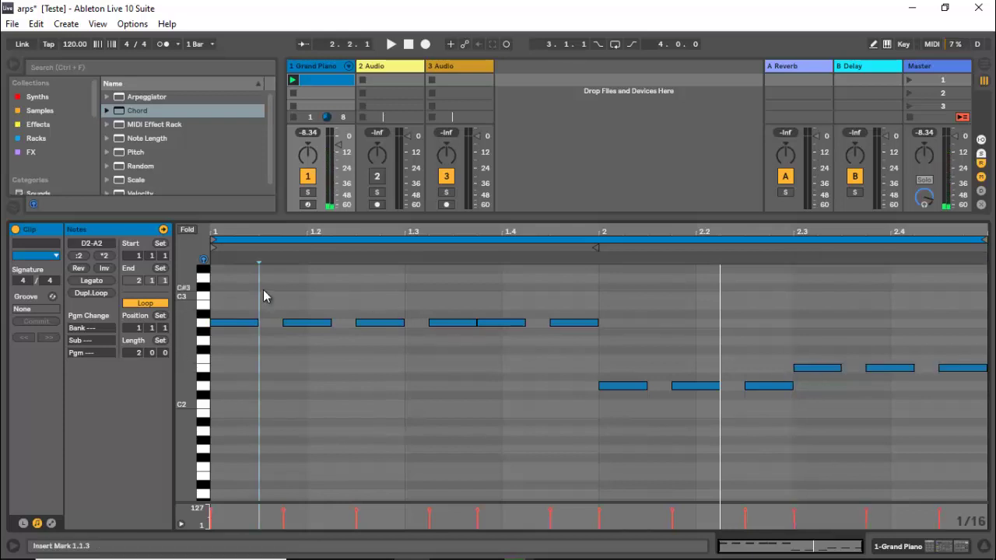
{"action": "left_click", "coordinate": [620, 388]}
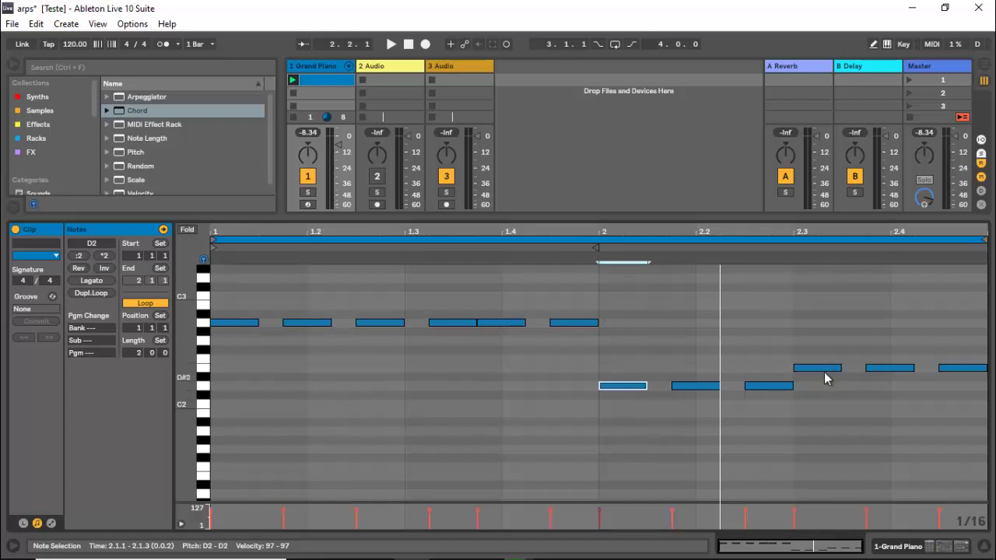
{"action": "key", "text": "space"}
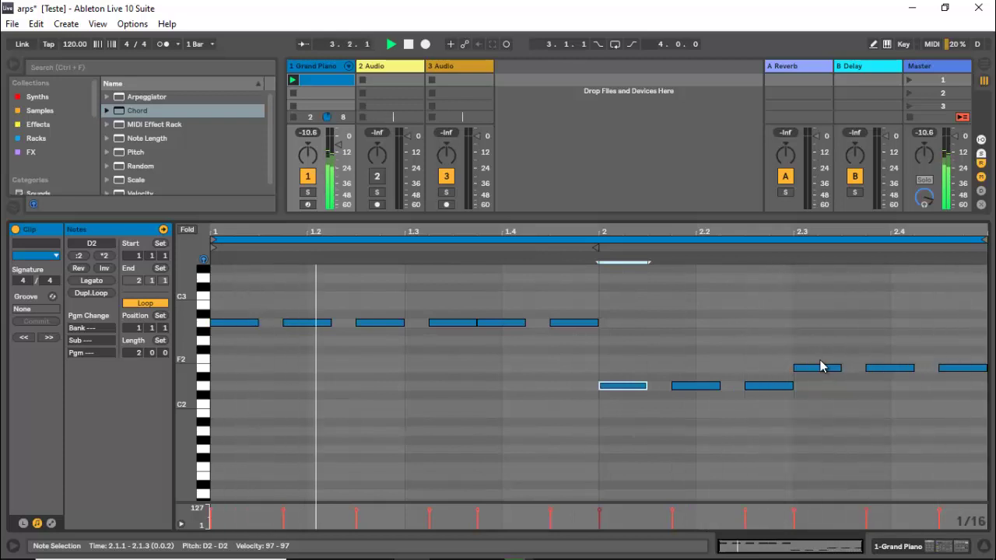
Step: Turn the piano track's Arpeggiator back on and set its Gate to 48 % while the clip plays
{"action": "left_click", "coordinate": [310, 67]}
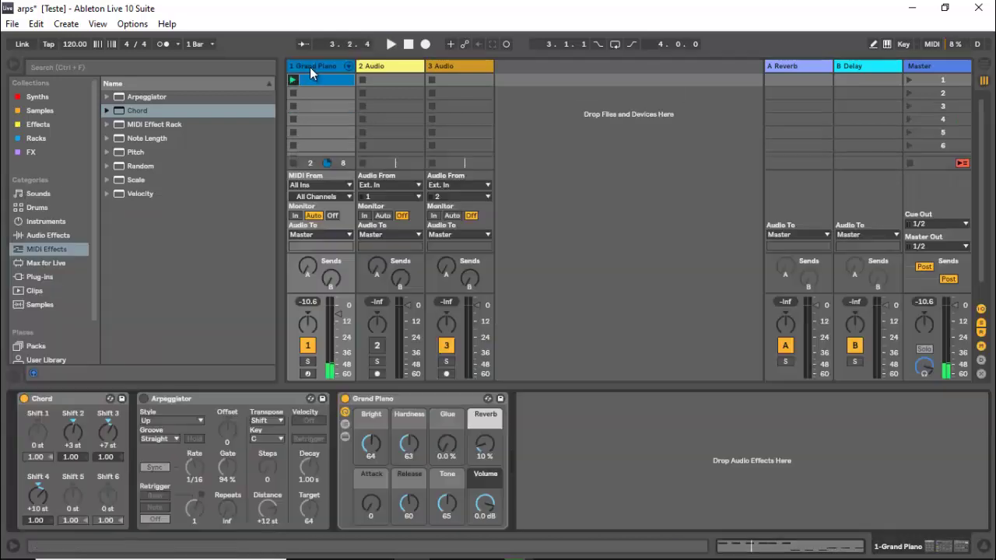
{"action": "left_click", "coordinate": [144, 398]}
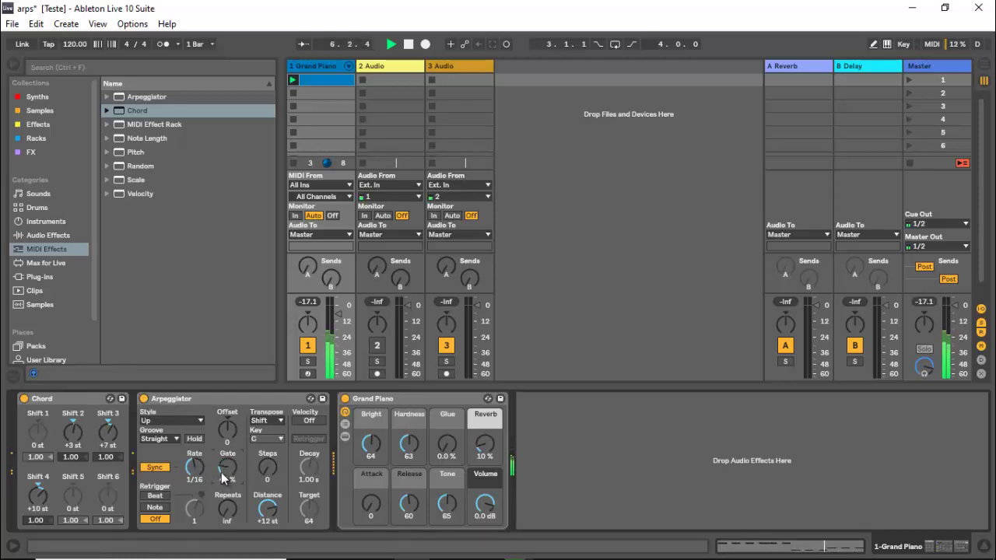
{"action": "key", "text": "space"}
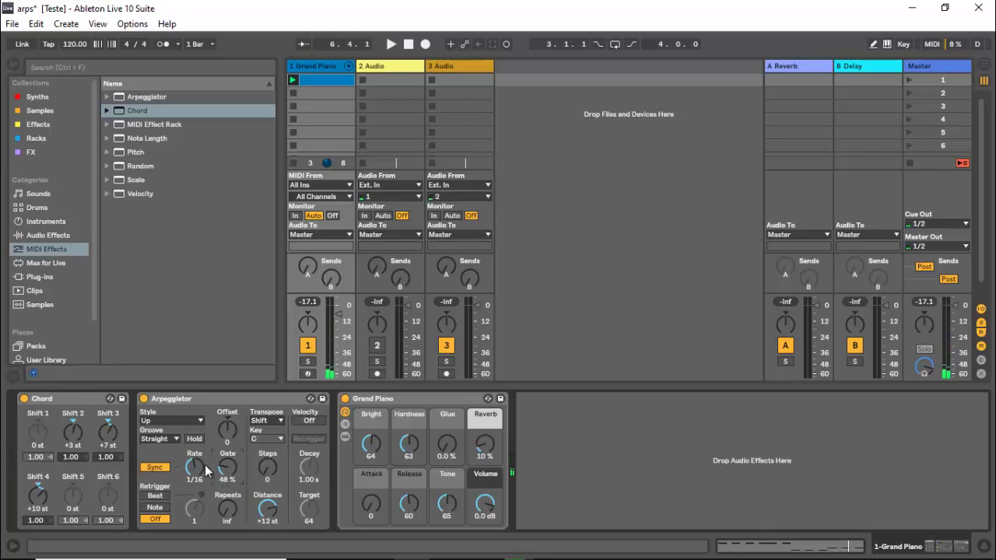